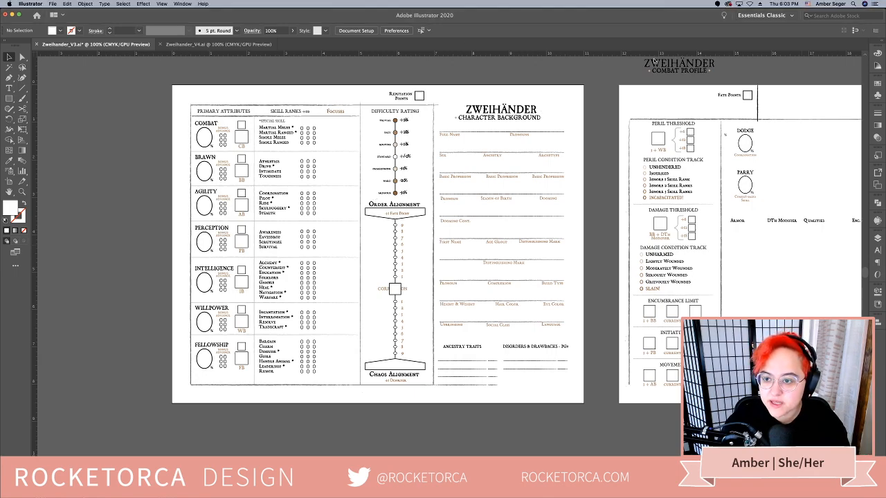
# Open Zweihander_V2.ai from the desktop's Zweihander folder and place it first among the open documents
pyautogui.moveTo(649, 14); pyautogui.dragTo(652, 73)
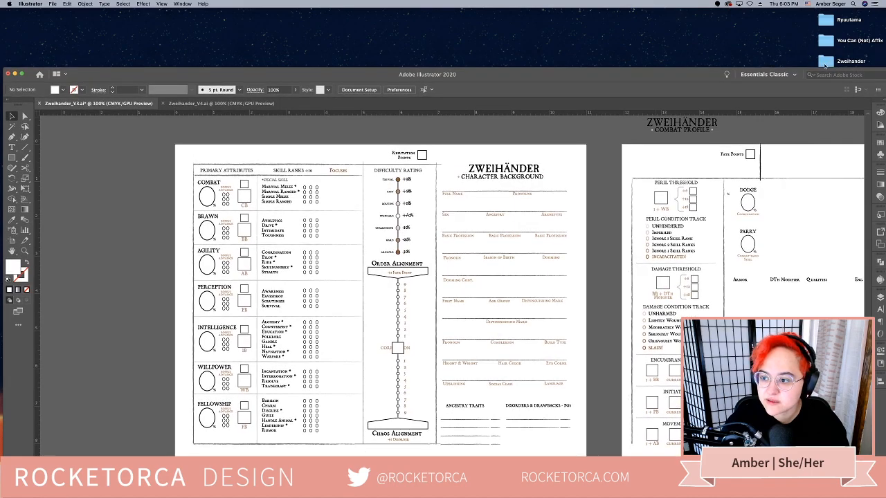
pyautogui.doubleClick(825, 64)
pyautogui.doubleClick(552, 140)
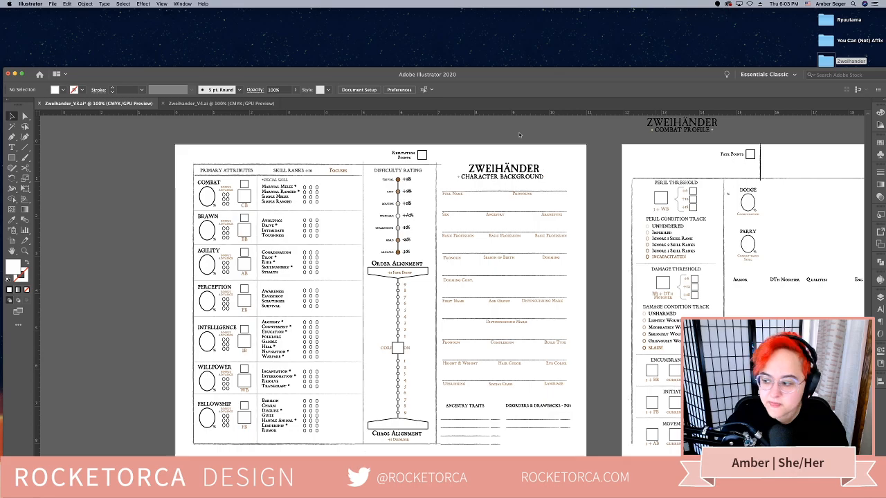
pyautogui.moveTo(350, 104); pyautogui.dragTo(104, 103)
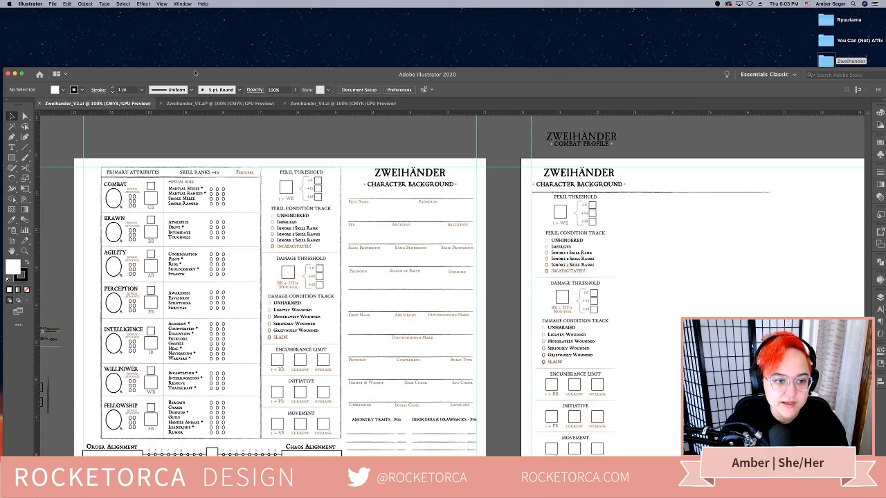
pyautogui.moveTo(197, 73); pyautogui.dragTo(197, 18)
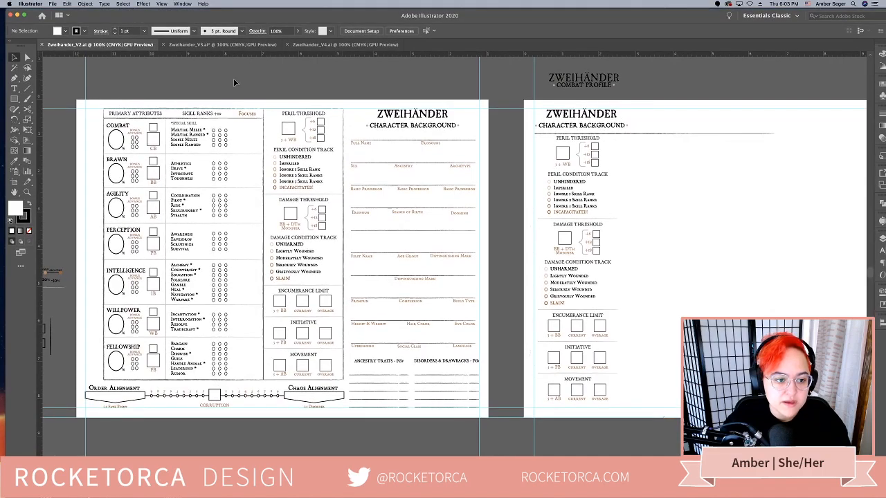
# Hide the guides in the Zweihander_V2.ai document
pyautogui.hscroll(-3, 242, 83)
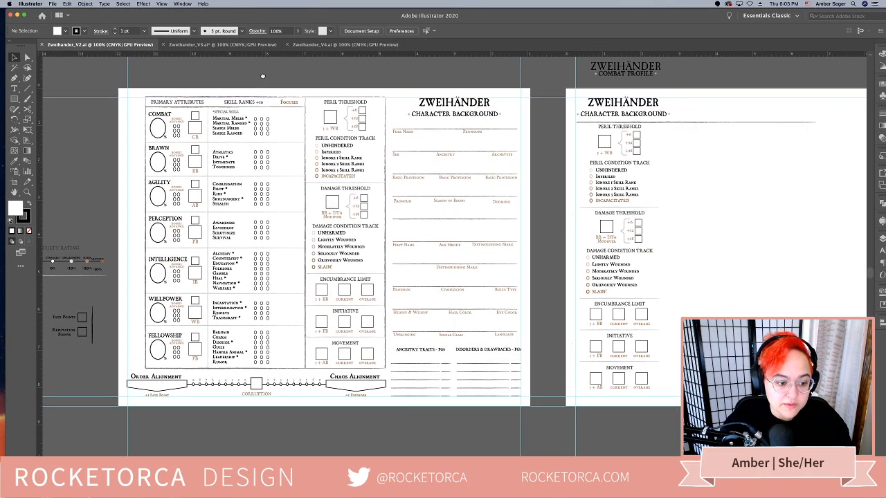
pyautogui.rightClick(267, 80)
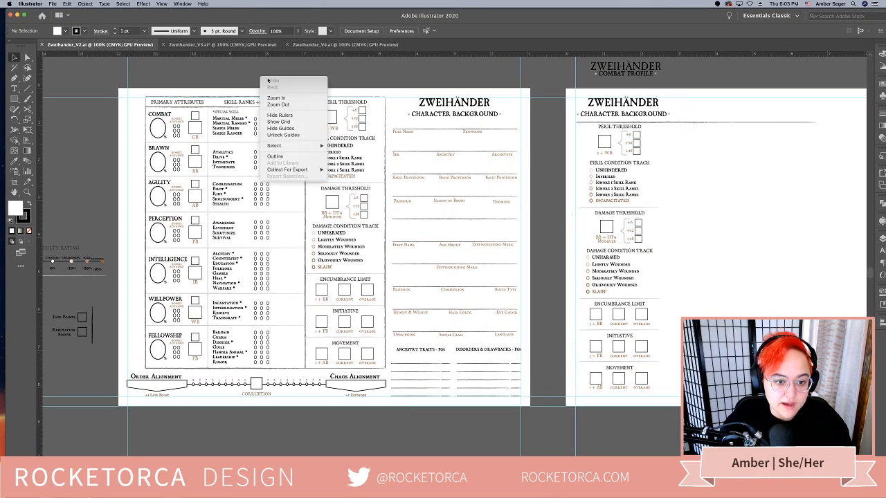
pyautogui.click(293, 129)
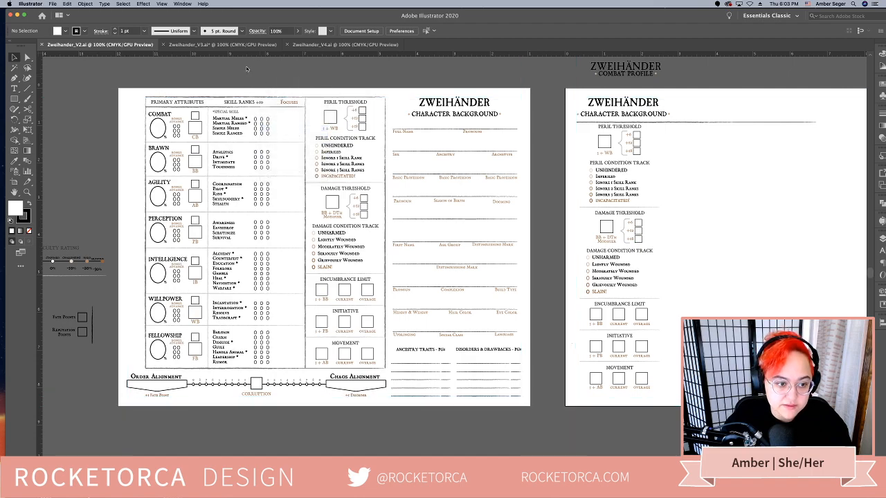
# Compare the first-page character sheet layouts of Zweihander_V2.ai and Zweihander_V3.ai
pyautogui.moveTo(231, 80); pyautogui.dragTo(265, 74)
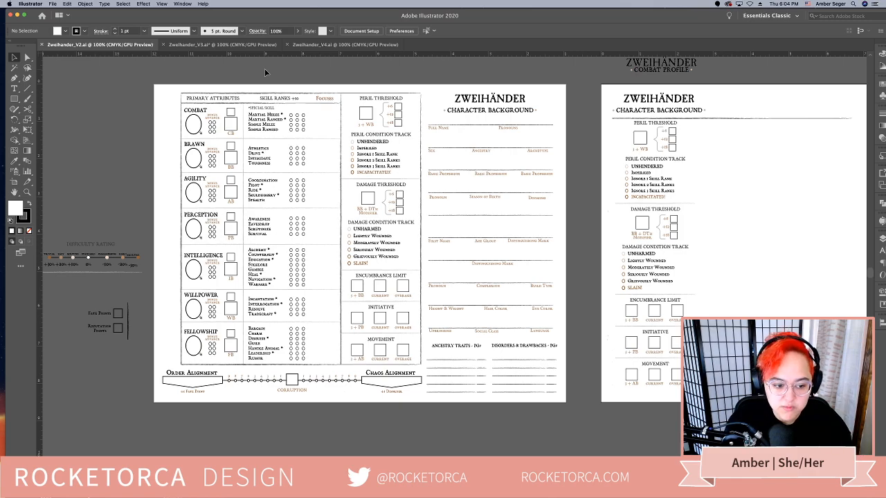
pyautogui.hscroll(-3, 111, 213)
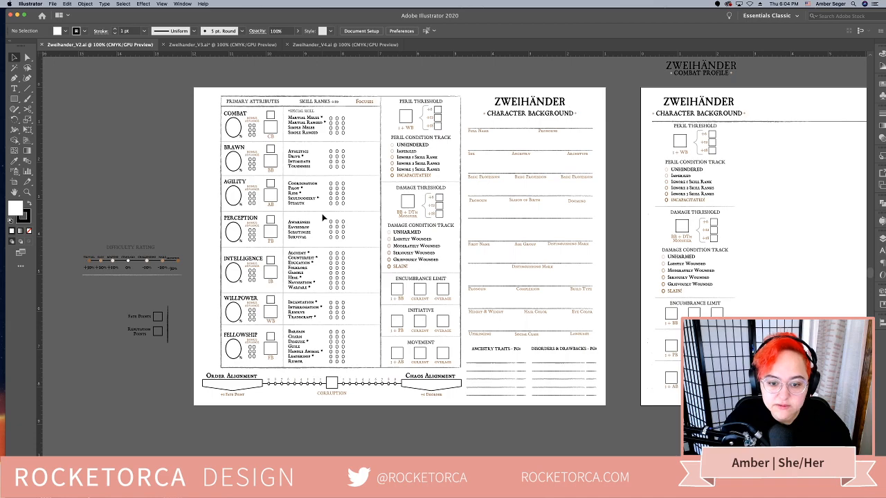
pyautogui.click(227, 44)
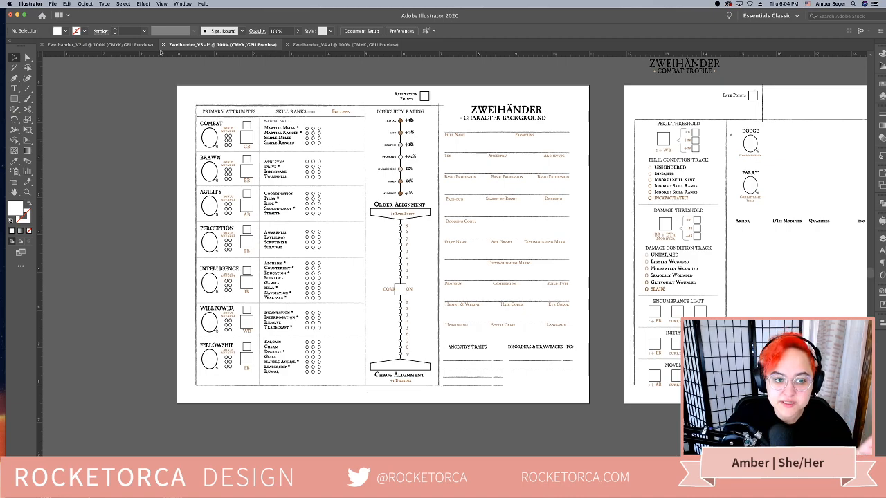
pyautogui.click(119, 44)
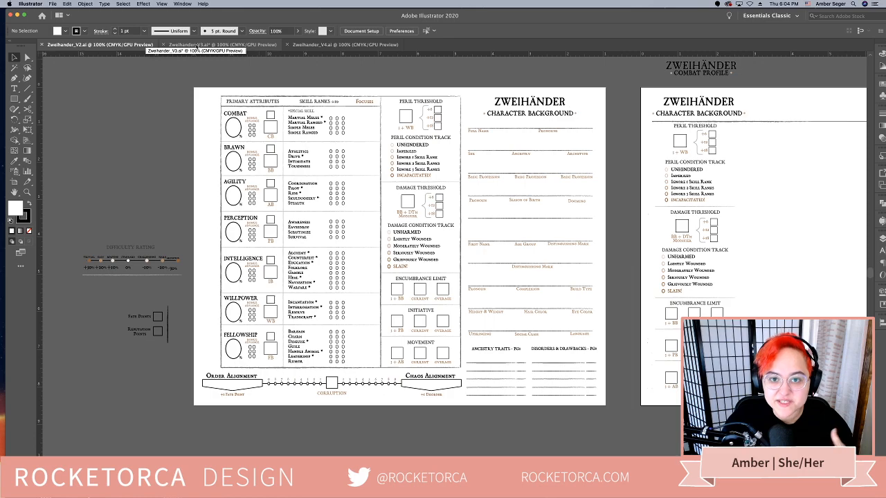
pyautogui.click(197, 45)
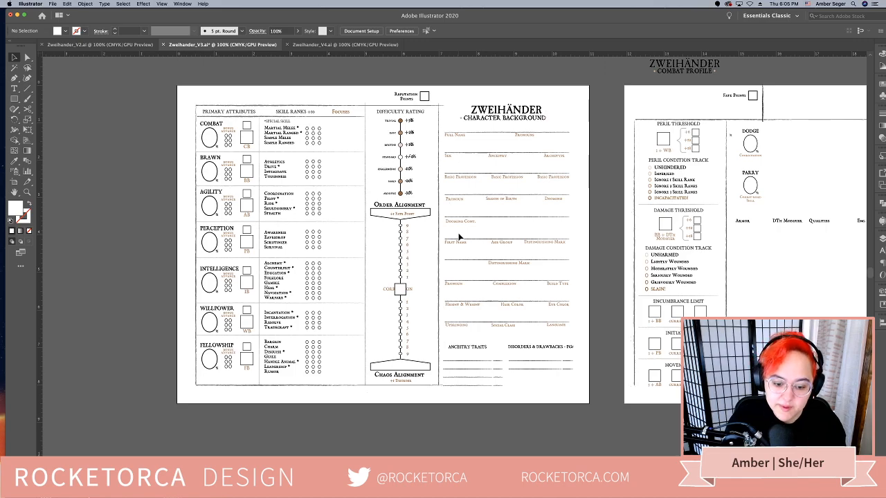
# Shorten the attribute table's top border line in Zweihander_V3.ai so it ends at the vertical divider beside the Difficulty Rating column
pyautogui.moveTo(458, 237); pyautogui.dragTo(338, 234)
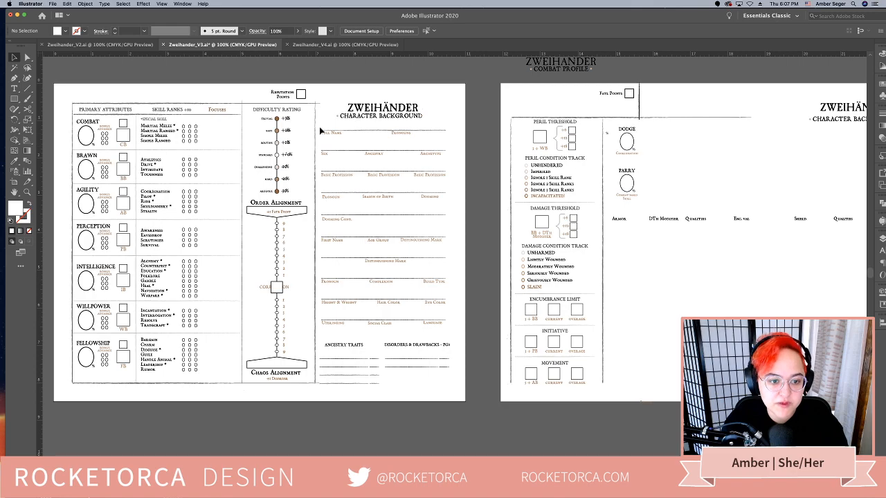
pyautogui.click(321, 102)
pyautogui.moveTo(321, 103); pyautogui.dragTo(314, 103)
pyautogui.click(335, 95)
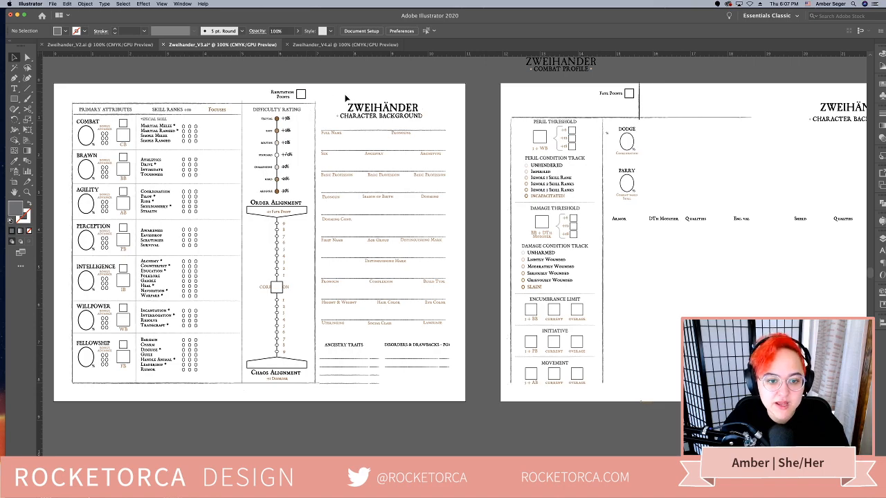
# Nudge the ZWEIHÄNDER Character Background title group on the first page slightly upward
pyautogui.click(314, 115)
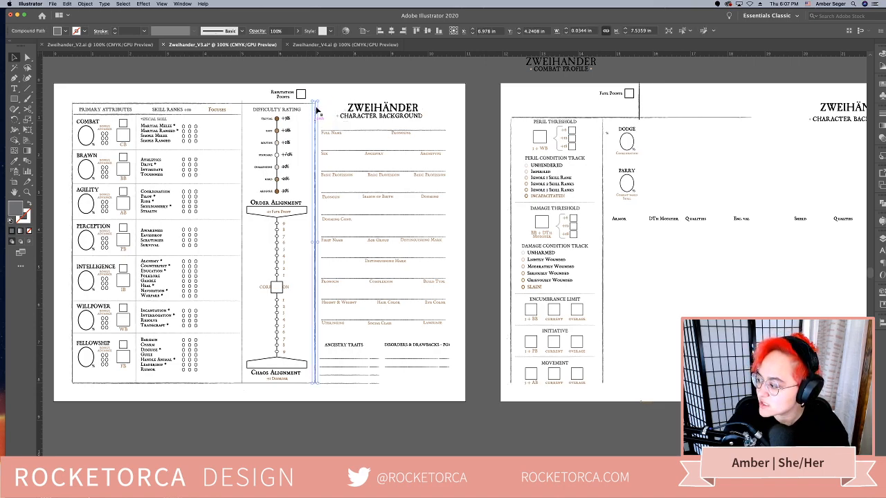
pyautogui.click(335, 91)
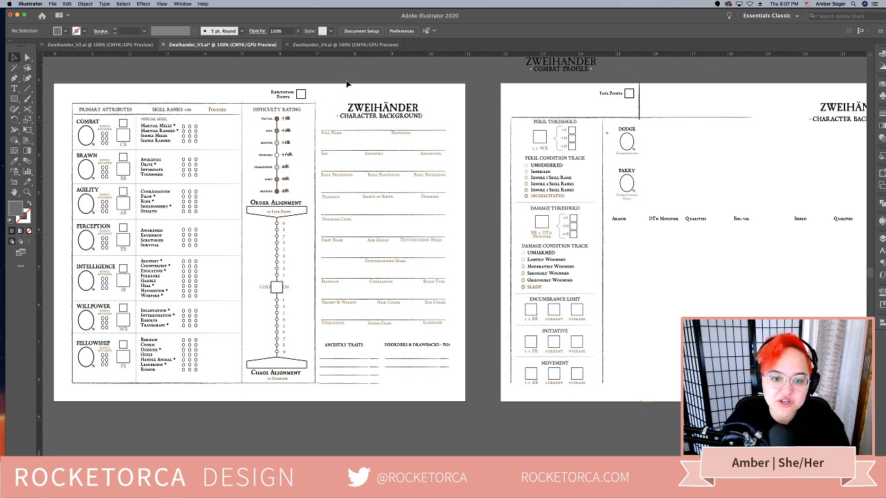
pyautogui.click(418, 117)
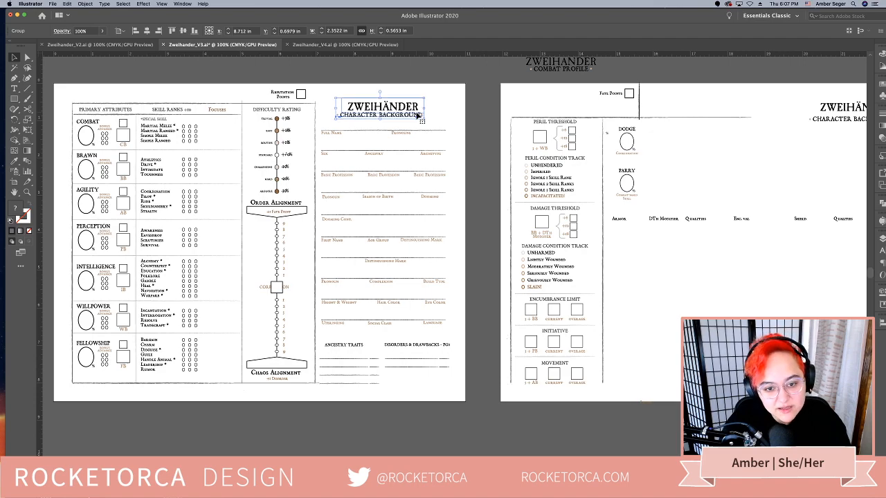
pyautogui.click(487, 99)
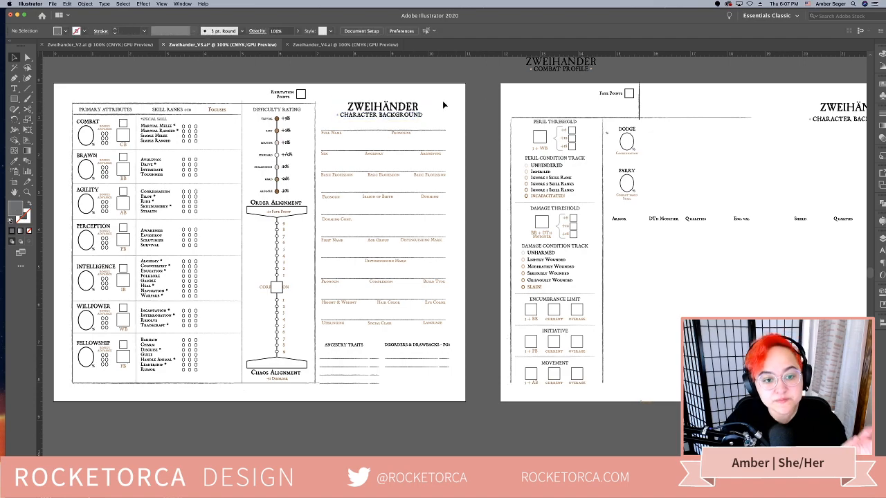
pyautogui.moveTo(339, 91); pyautogui.dragTo(458, 97)
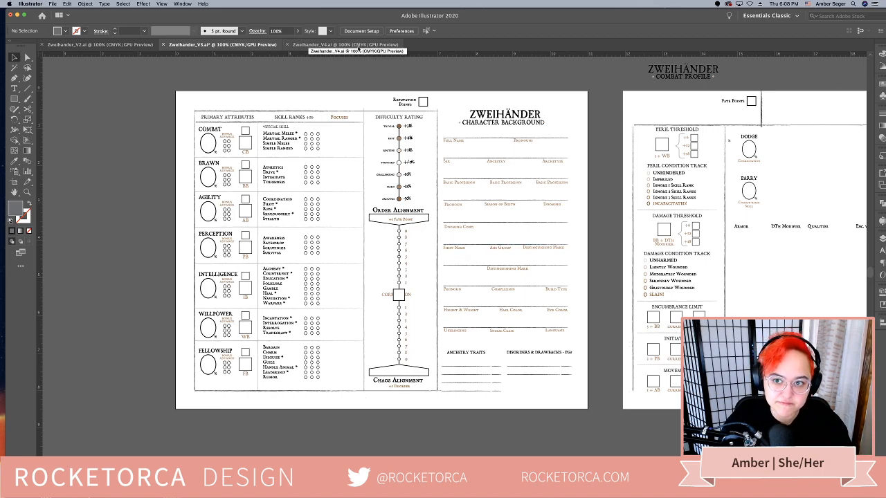
# Compare the title, Fate Points and Reputation Points placement in Zweihander_V4.ai with the Zweihander_V3.ai layout
pyautogui.click(358, 46)
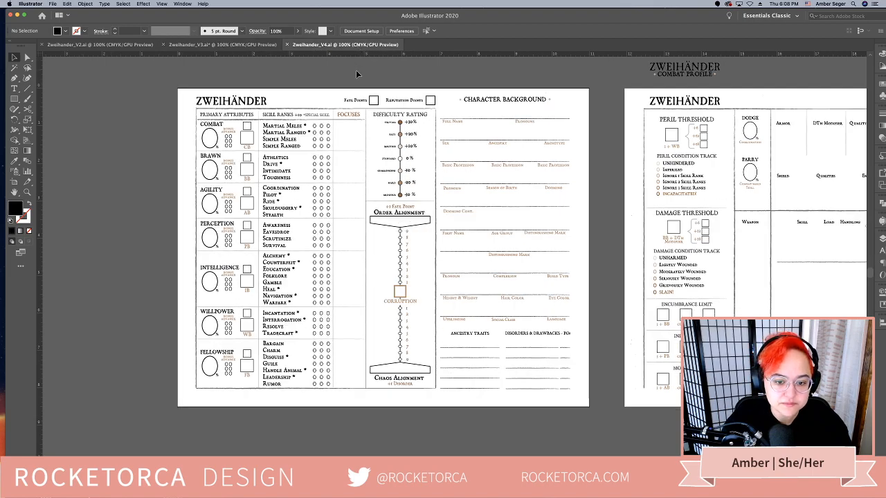
pyautogui.scroll(-1, 461, 193)
pyautogui.scroll(1, 461, 193)
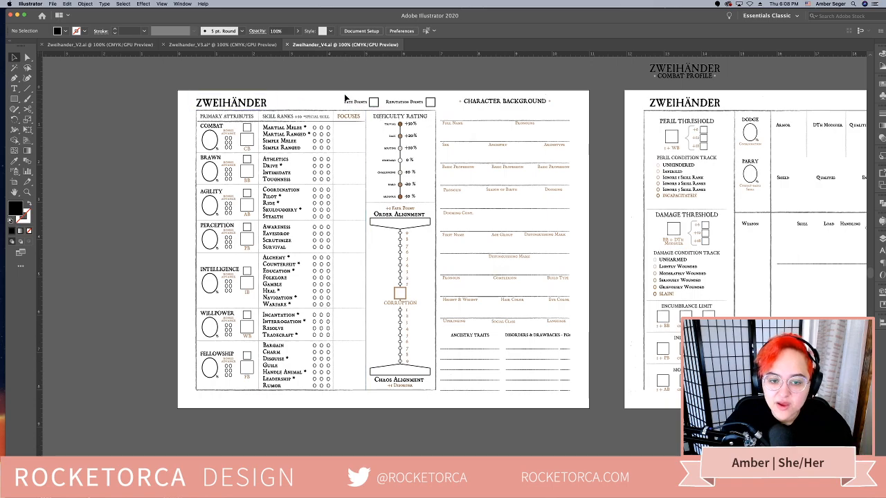
pyautogui.moveTo(344, 94); pyautogui.dragTo(378, 106)
pyautogui.moveTo(454, 104); pyautogui.dragTo(408, 110)
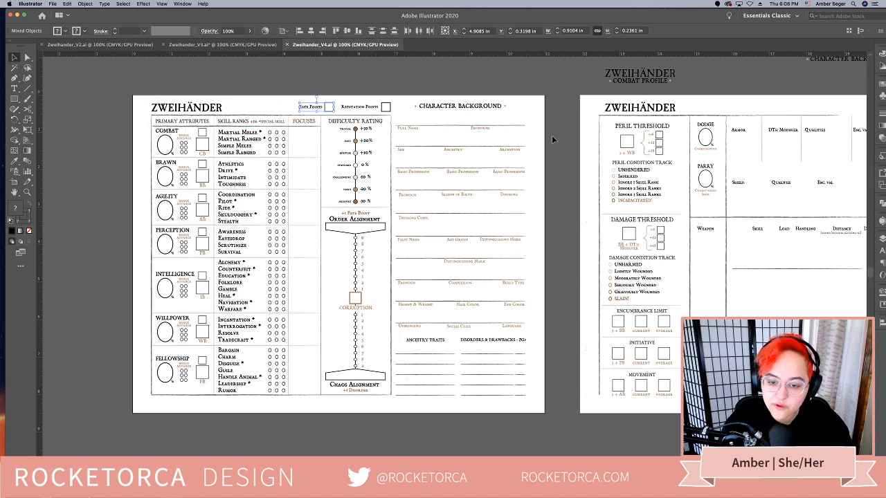
pyautogui.click(222, 45)
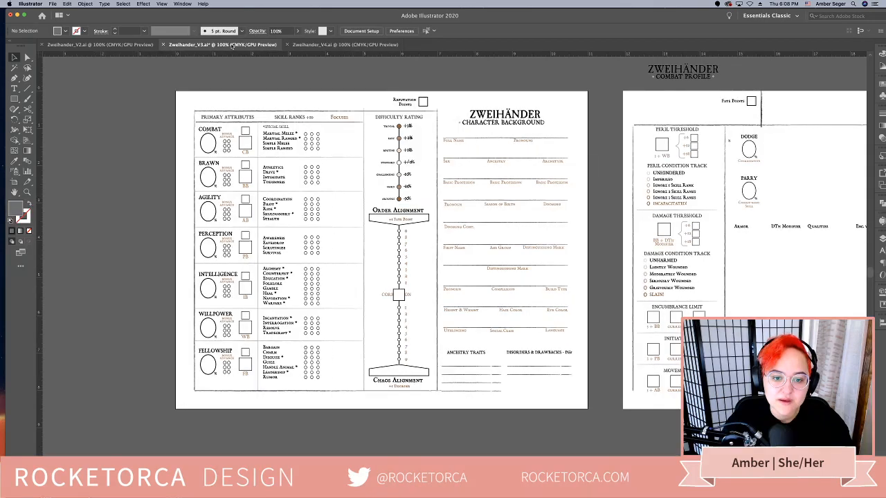
pyautogui.click(307, 45)
# Move V4's first-page ZWEIHÄNDER title above the Character Background column, and shift the subtitle and background fields down beneath it
pyautogui.moveTo(216, 115); pyautogui.dragTo(491, 125)
pyautogui.click(554, 294)
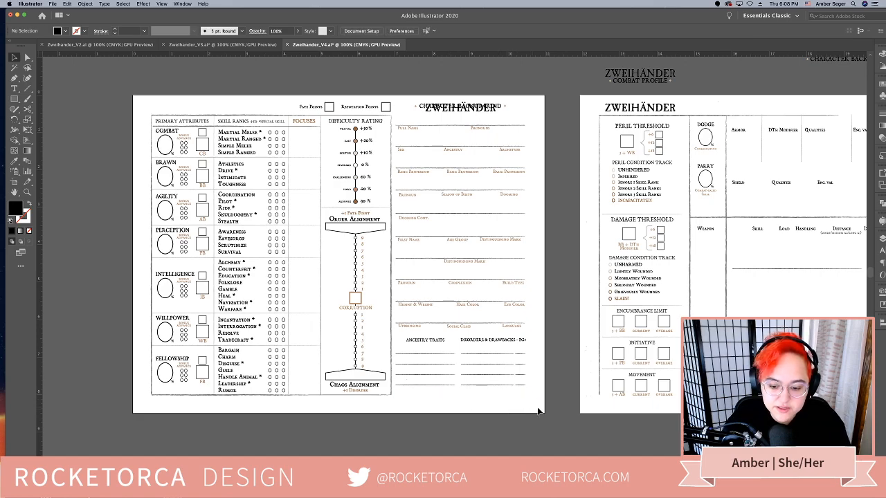
pyautogui.scroll(-1, 539, 411)
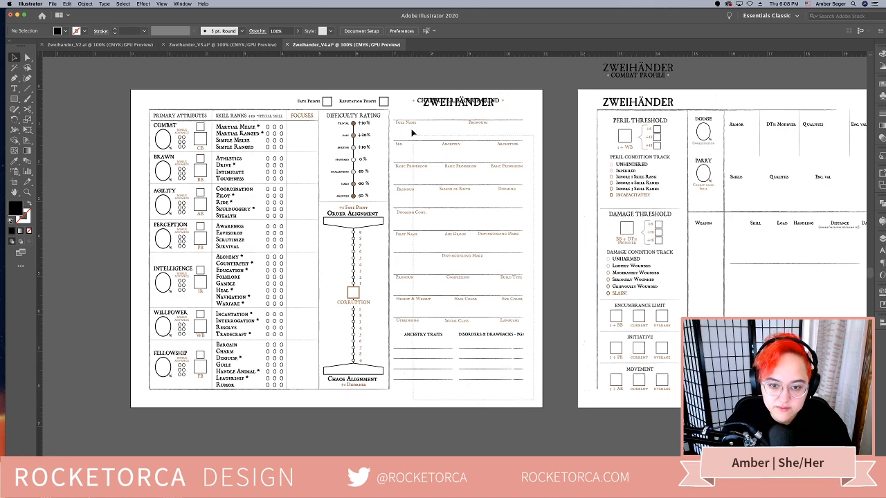
pyautogui.click(402, 100)
pyautogui.moveTo(443, 105)
pyautogui.mouseDown()
pyautogui.moveTo(442, 117)
pyautogui.moveTo(415, 122)
pyautogui.moveTo(461, 108)
pyautogui.moveTo(434, 99)
pyautogui.mouseUp()
pyautogui.click(508, 383)
pyautogui.click(443, 101)
pyautogui.click(535, 110)
pyautogui.click(434, 102)
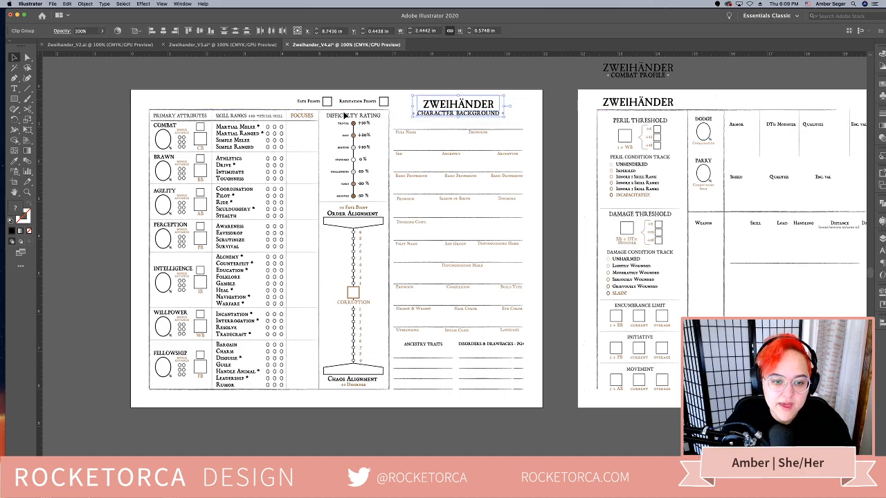
# Examine the Fate Points and Reputation Points labels and boxes above the first page's table
pyautogui.moveTo(256, 94); pyautogui.dragTo(389, 106)
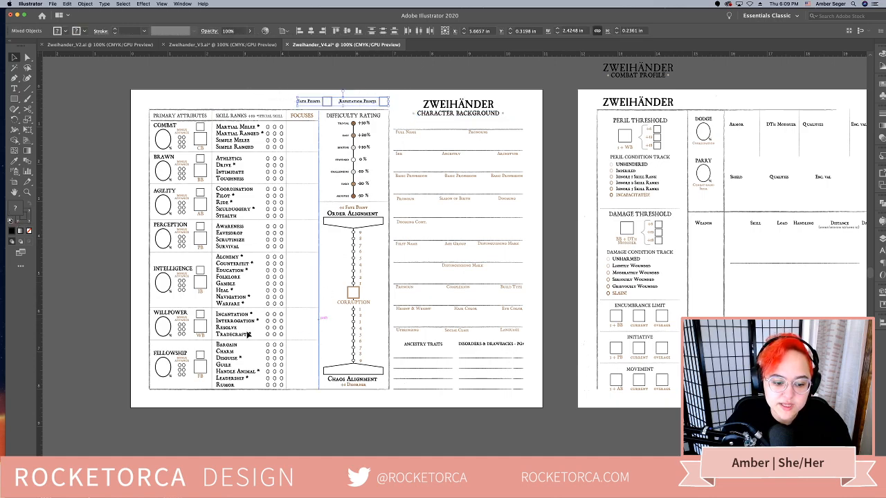
pyautogui.hscroll(1, 504, 353)
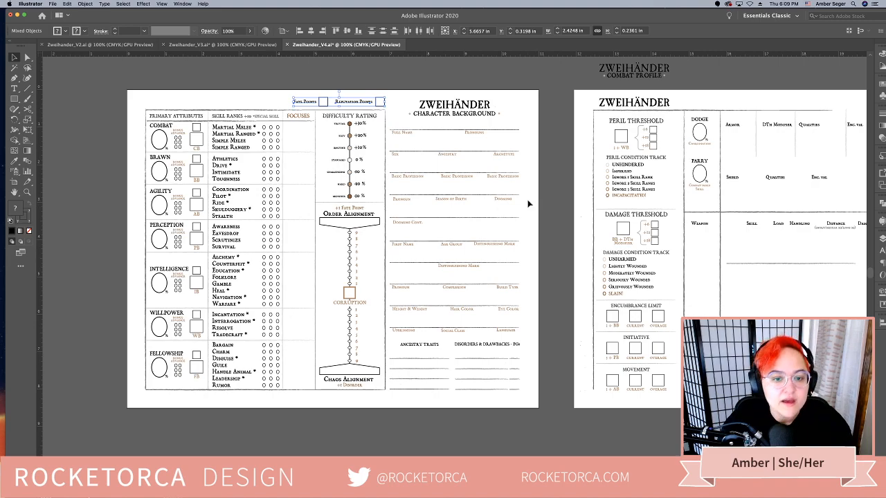
pyautogui.click(570, 185)
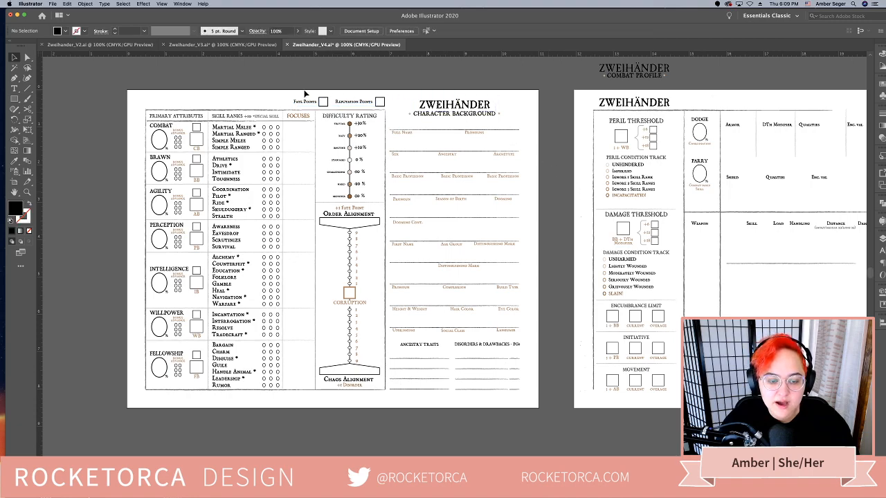
pyautogui.click(379, 102)
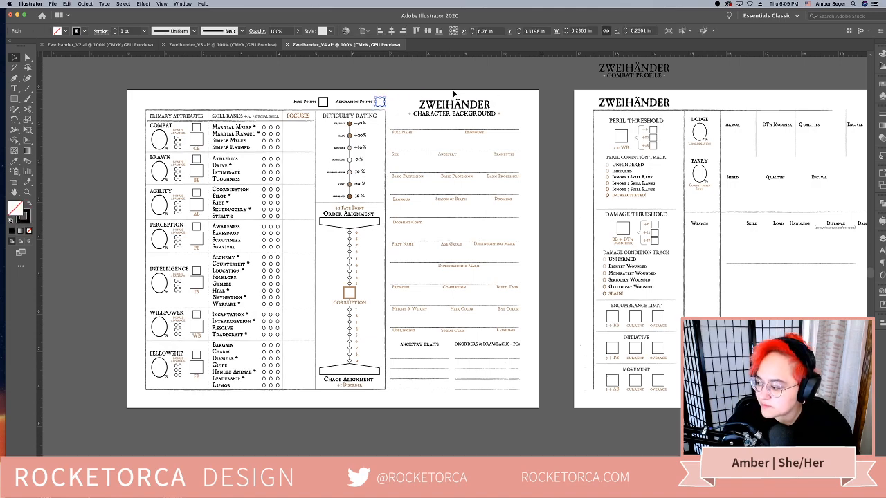
pyautogui.keyDown('shift'); pyautogui.click(358, 100); pyautogui.keyUp('shift')
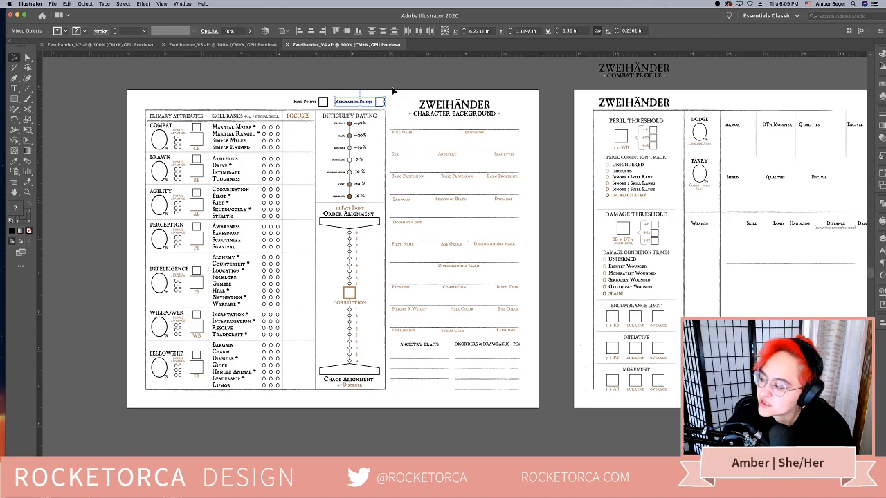
pyautogui.click(381, 102)
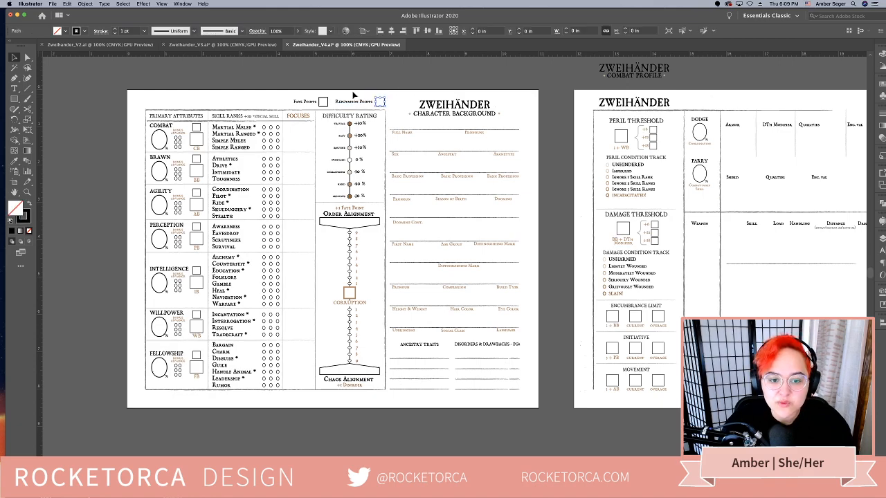
pyautogui.click(353, 92)
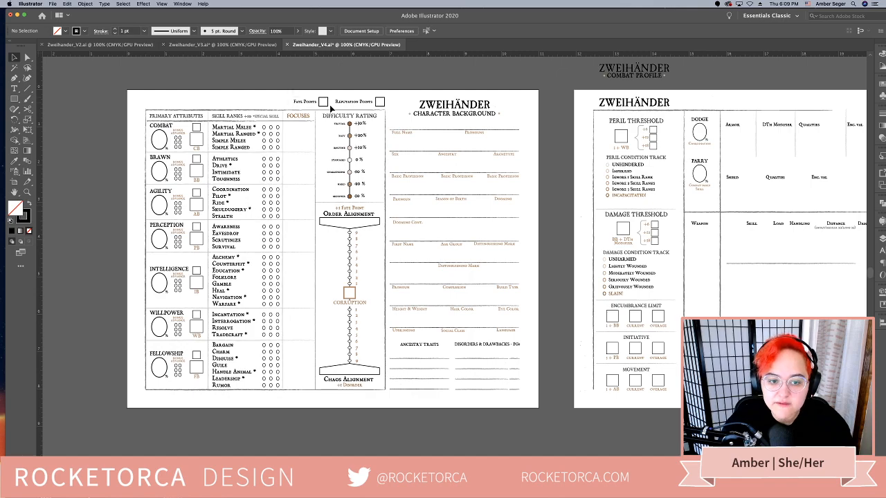
# Compare the second page's Combat Profile layout in Zweihander_V4.ai with the same page in Zweihander_V3.ai
pyautogui.moveTo(331, 107); pyautogui.dragTo(297, 100)
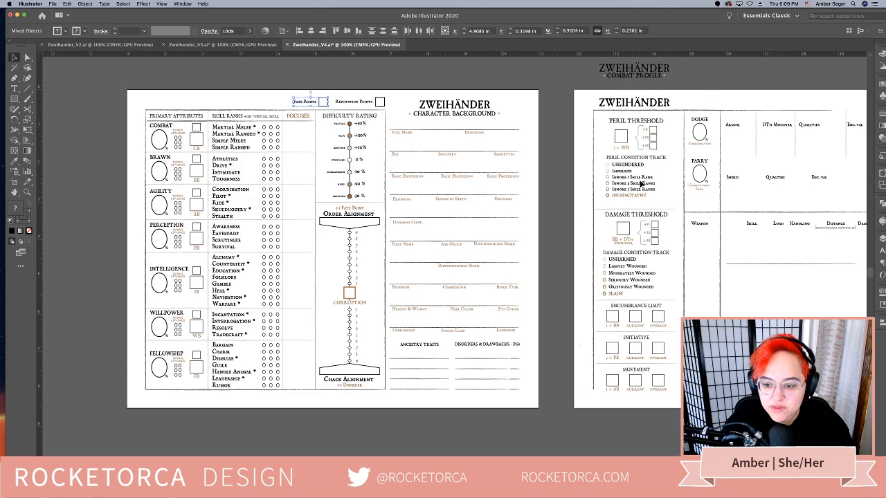
pyautogui.hscroll(3, 664, 204)
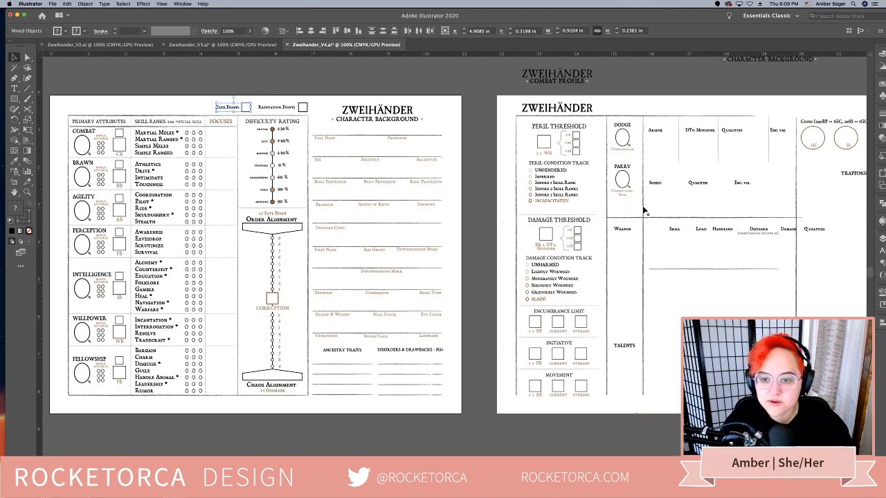
pyautogui.hscroll(6, 643, 209)
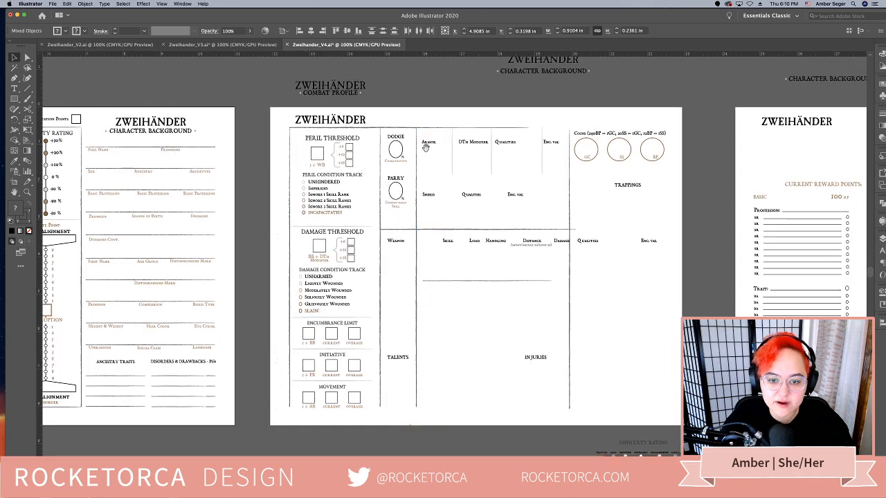
pyautogui.click(464, 107)
pyautogui.hscroll(1, 463, 105)
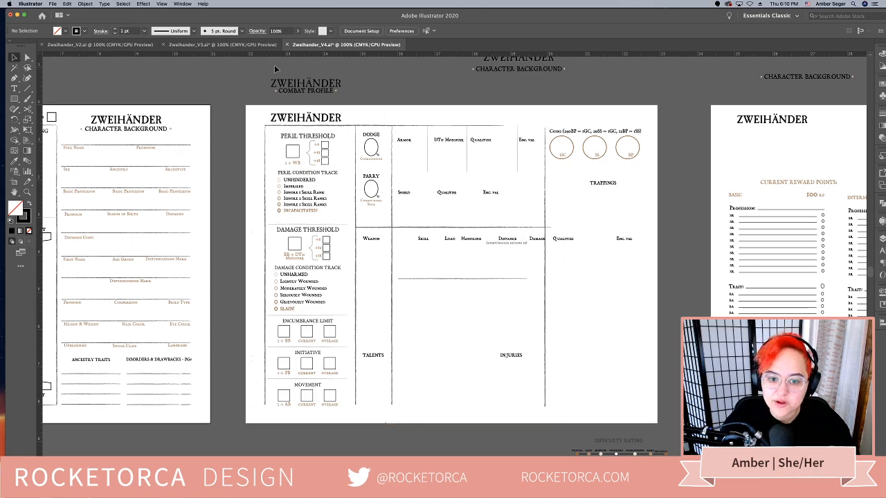
pyautogui.click(221, 44)
pyautogui.hscroll(10, 504, 191)
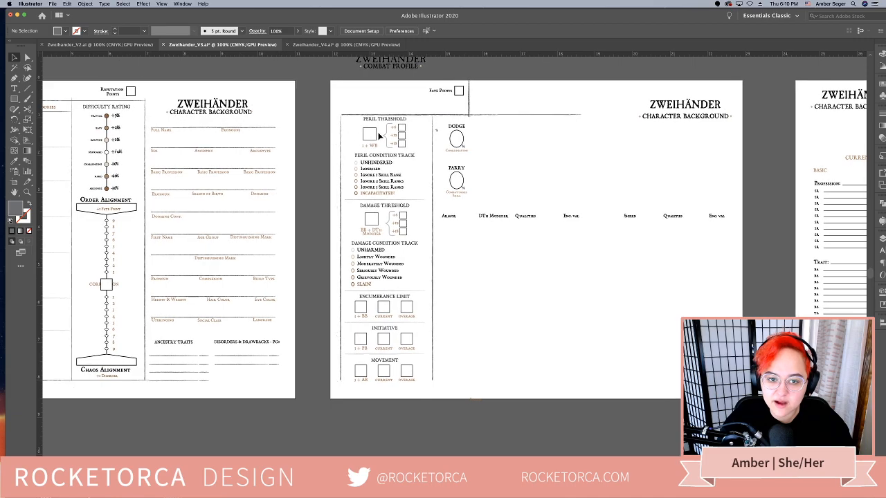
pyautogui.hscroll(3, 381, 137)
pyautogui.hscroll(2, 416, 235)
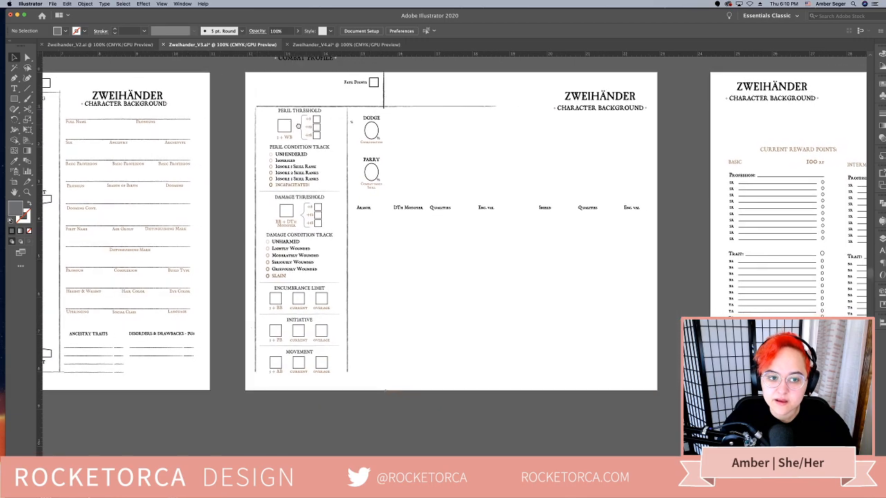
pyautogui.click(349, 44)
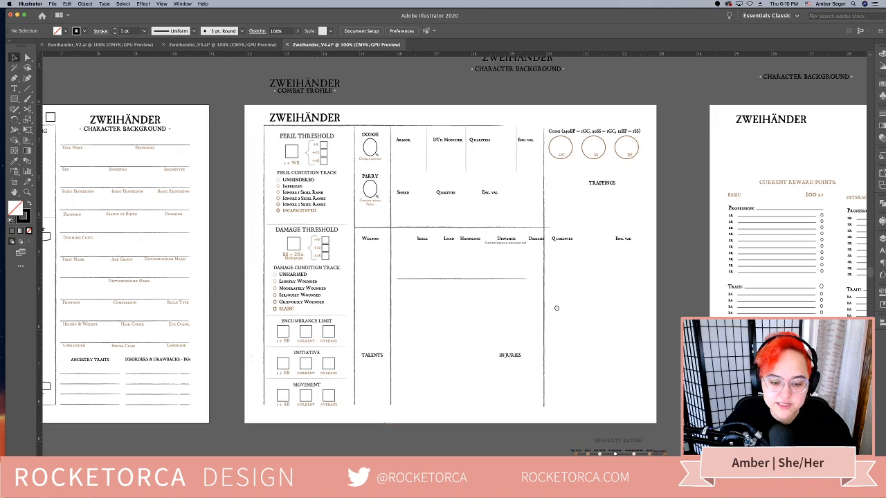
pyautogui.hscroll(2, 554, 307)
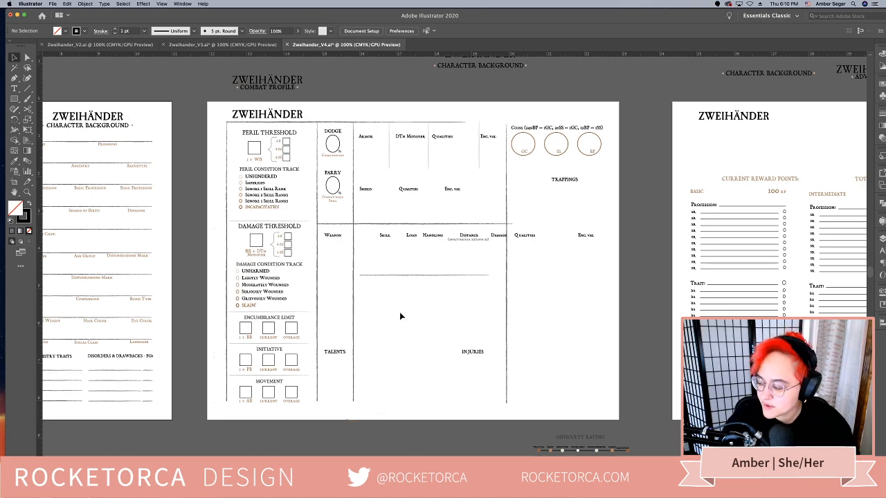
# Try to move the Encumbrance Limit, Initiative and Movement blocks from the second page's first column over the Coins section
pyautogui.scroll(-2, 396, 321)
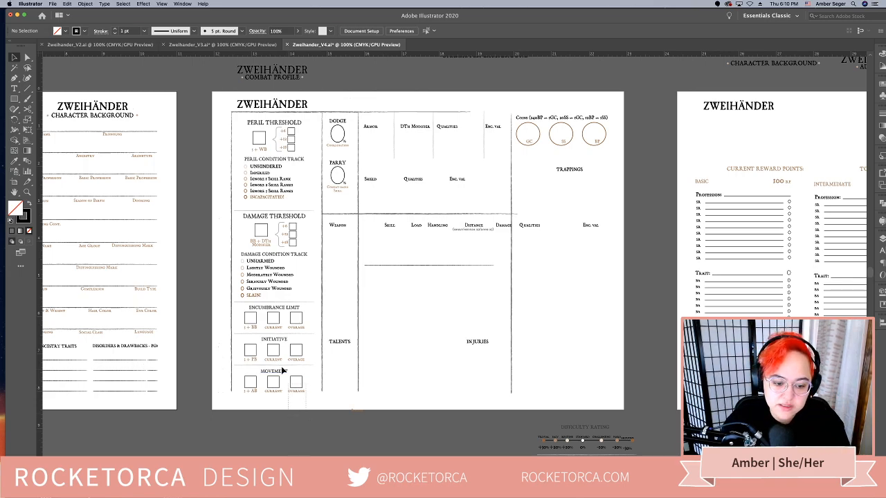
pyautogui.click(253, 317)
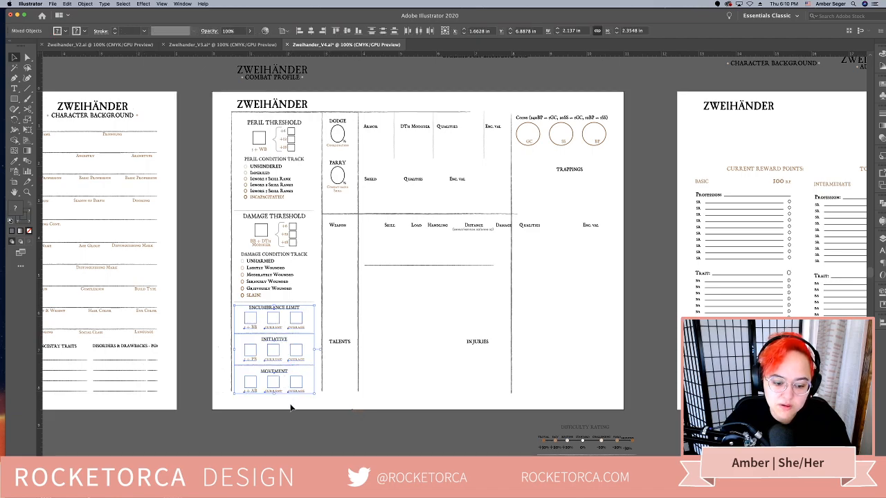
pyautogui.moveTo(307, 404); pyautogui.dragTo(253, 313)
pyautogui.moveTo(302, 325); pyautogui.dragTo(574, 111)
pyautogui.scroll(2, 574, 111)
pyautogui.hscroll(1, 574, 111)
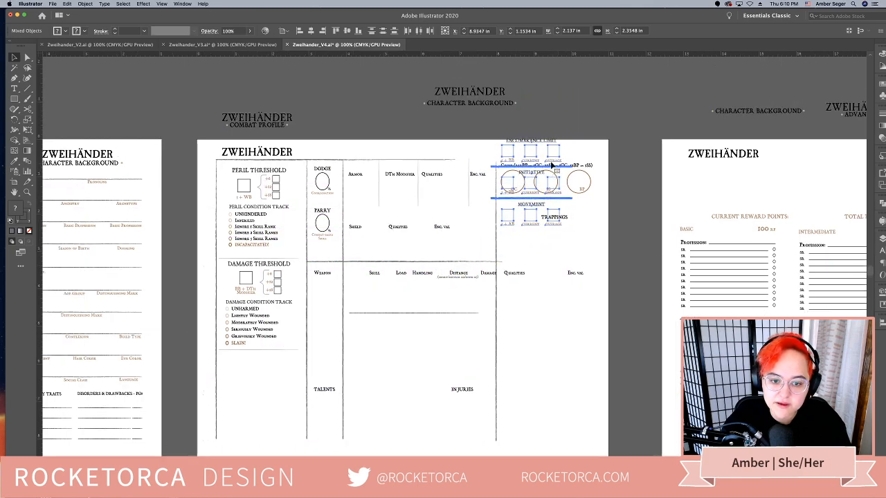
pyautogui.click(455, 101)
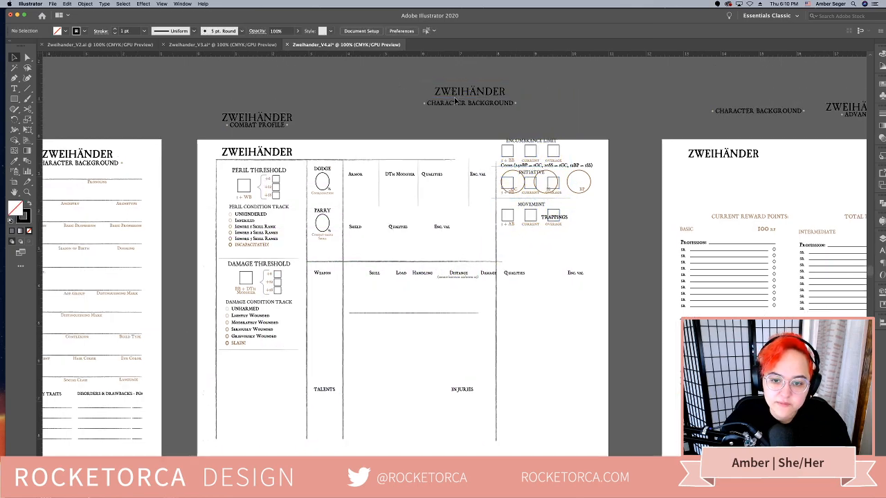
pyautogui.press('cmd+z')
pyautogui.click(552, 105)
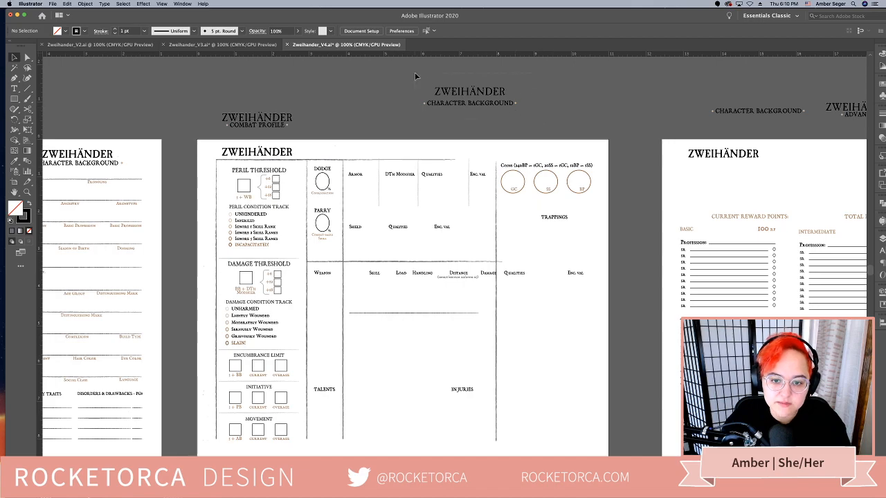
# Delete the spare ZWEIHÄNDER Character Background title sitting on the pasteboard above the second page
pyautogui.moveTo(414, 72); pyautogui.dragTo(526, 110)
pyautogui.press('Delete')
# Move the Encumbrance Limit, Initiative and Movement blocks onto the pasteboard above the second page, separating Initiative and Movement from Encumbrance Limit
pyautogui.scroll(-3, 297, 376)
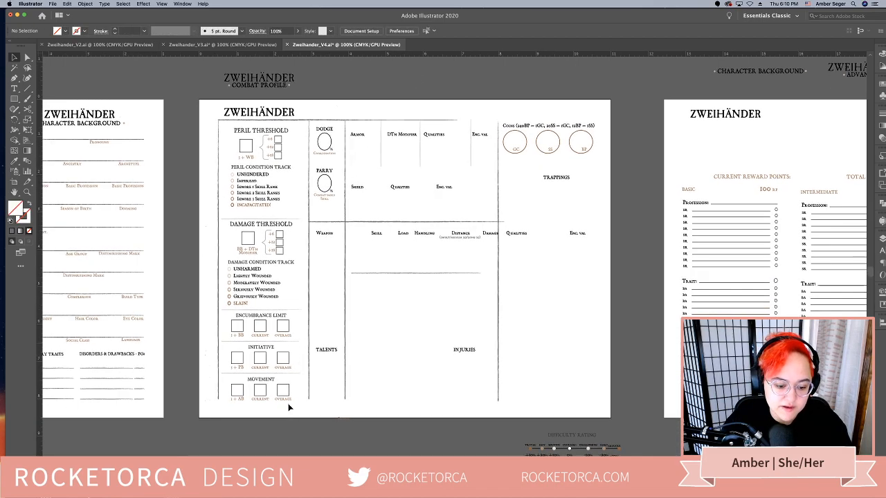
pyautogui.moveTo(239, 305); pyautogui.dragTo(302, 318)
pyautogui.scroll(2, 302, 318)
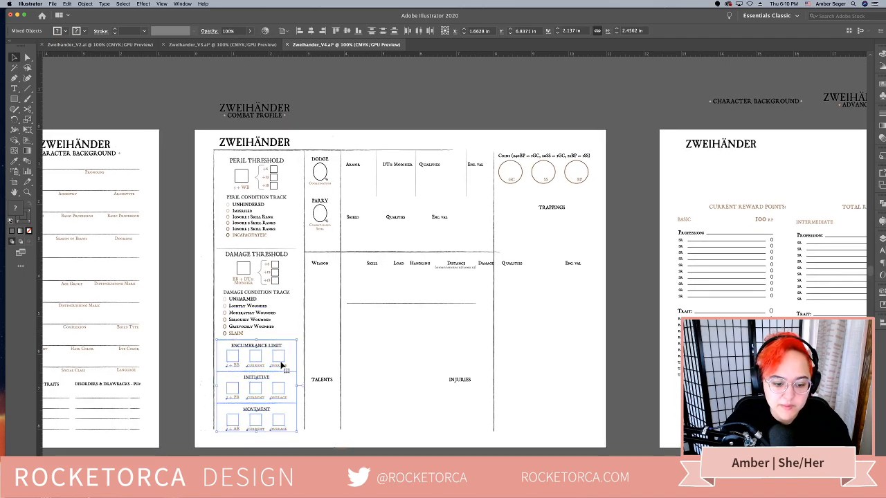
pyautogui.moveTo(279, 362); pyautogui.dragTo(405, 84)
pyautogui.scroll(3, 395, 144)
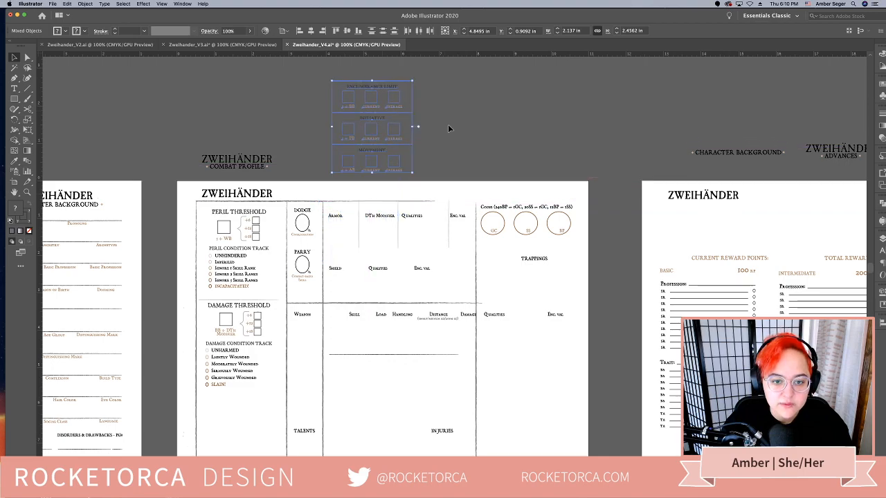
pyautogui.click(455, 159)
pyautogui.moveTo(333, 114); pyautogui.dragTo(414, 174)
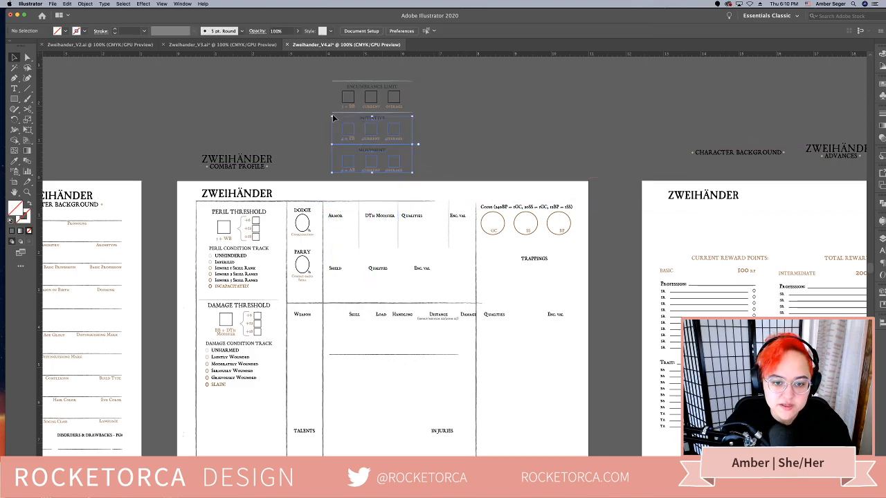
pyautogui.moveTo(388, 129); pyautogui.dragTo(513, 133)
pyautogui.click(550, 185)
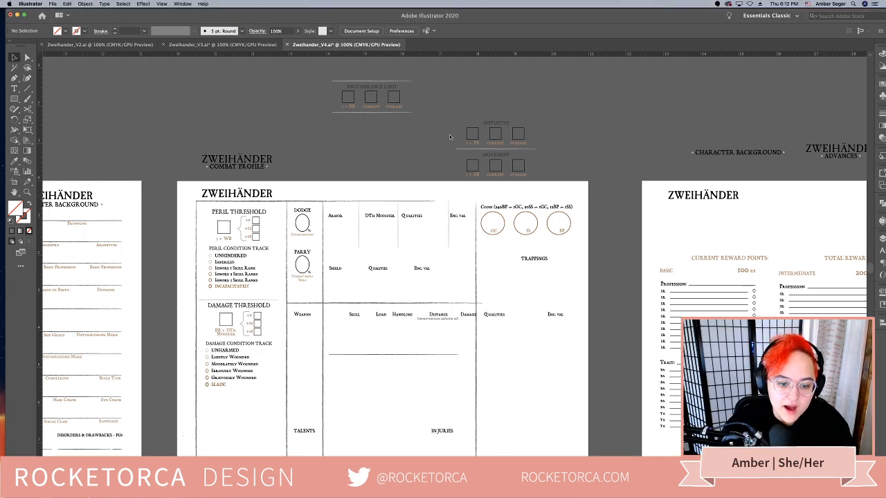
# Move the Coins heading and its GC, SS and BP circles down into the lower part of the Trappings column
pyautogui.scroll(-2, 524, 186)
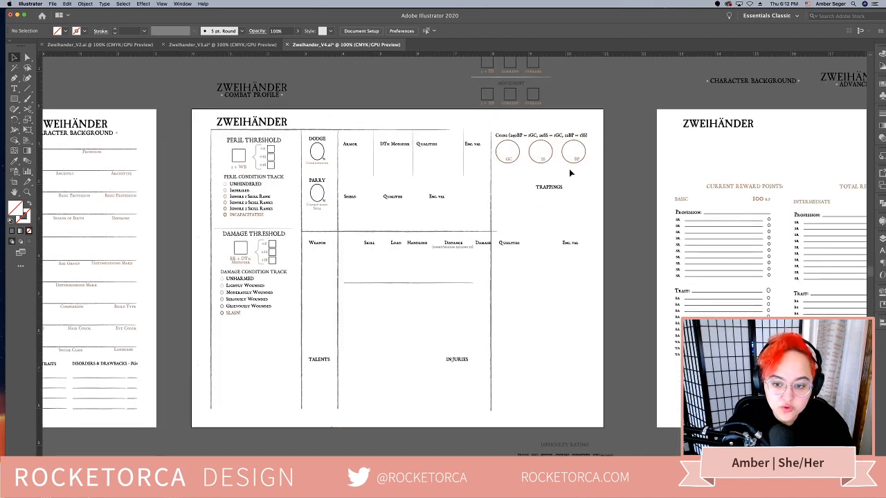
pyautogui.click(509, 138)
pyautogui.moveTo(509, 139); pyautogui.dragTo(530, 338)
pyautogui.scroll(1, 468, 235)
pyautogui.click(469, 235)
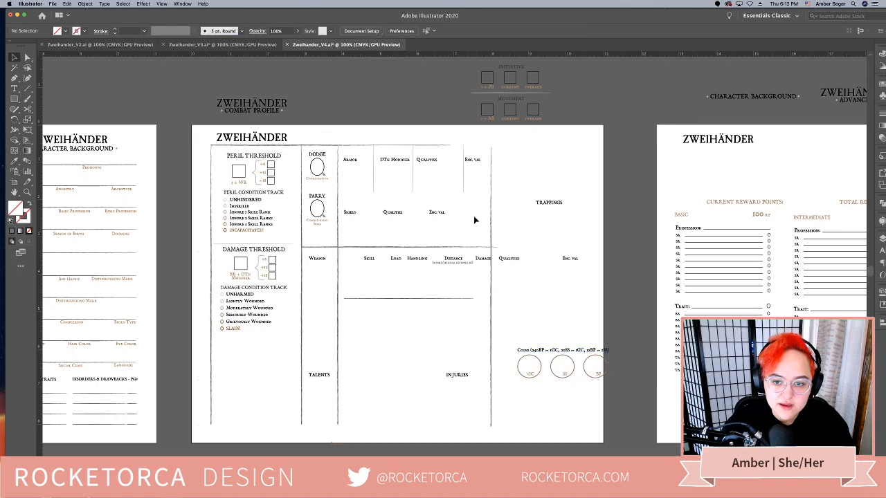
# Try to move the Dodge and Parry blocks with their Armor and Shield headings below the Weapon row
pyautogui.scroll(2, 469, 235)
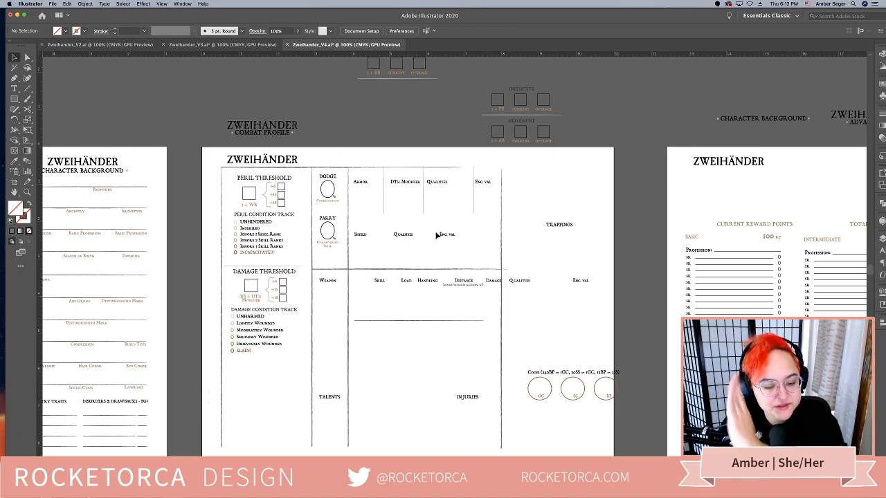
pyautogui.moveTo(470, 239); pyautogui.dragTo(334, 332)
pyautogui.keyDown('shift'); pyautogui.click(326, 218); pyautogui.keyUp('shift')
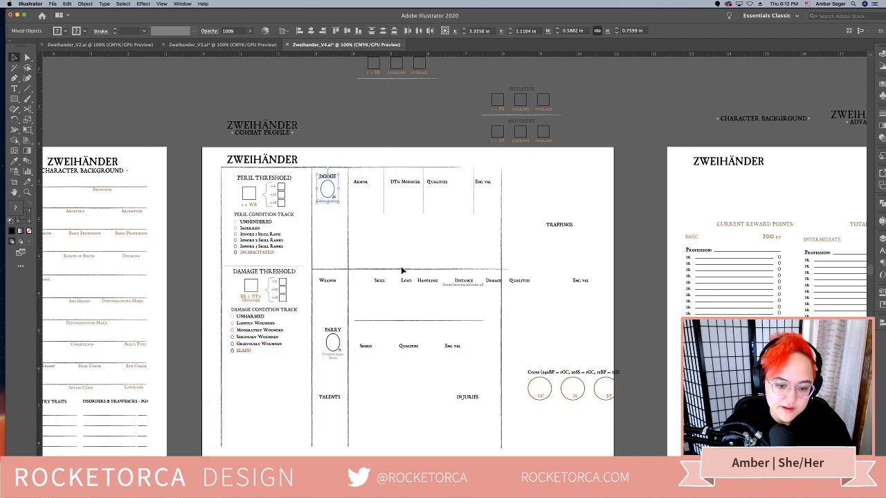
pyautogui.press('super+z')
pyautogui.click(489, 240)
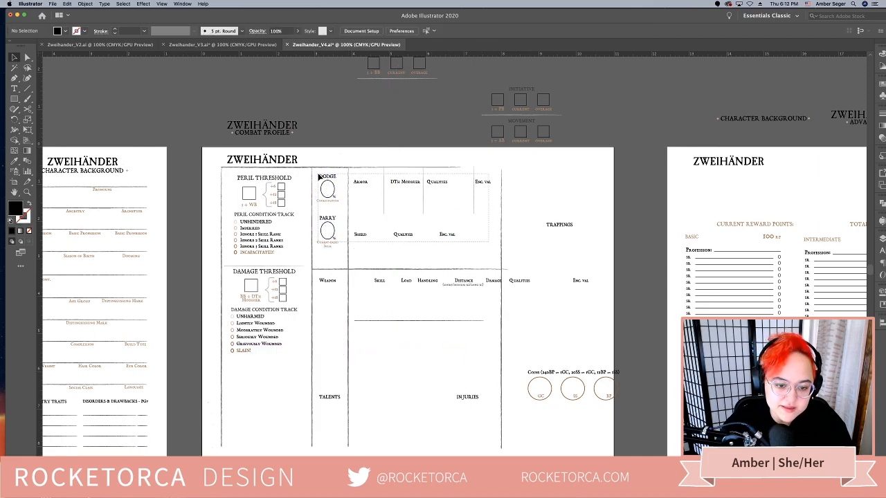
pyautogui.click(328, 210)
pyautogui.moveTo(329, 211); pyautogui.dragTo(330, 344)
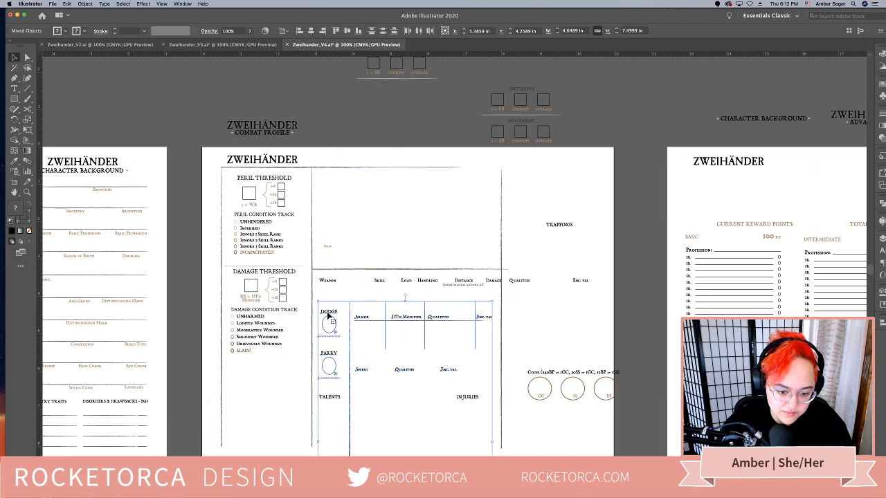
pyautogui.click(382, 212)
pyautogui.press('super+z')
# Move the Dodge and Parry blocks, Armor and Shield headings and their divider lines to just below the Weapon headings
pyautogui.click(486, 260)
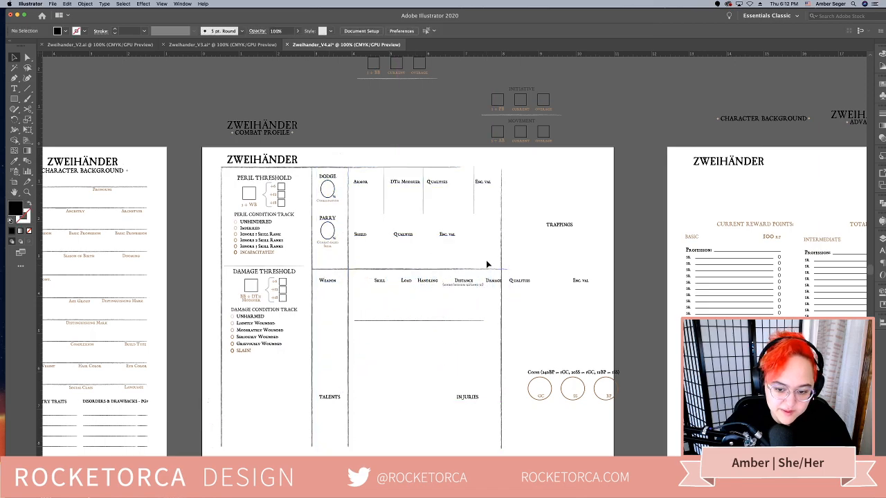
pyautogui.moveTo(328, 192)
pyautogui.mouseDown()
pyautogui.moveTo(336, 259)
pyautogui.moveTo(328, 311)
pyautogui.mouseUp()
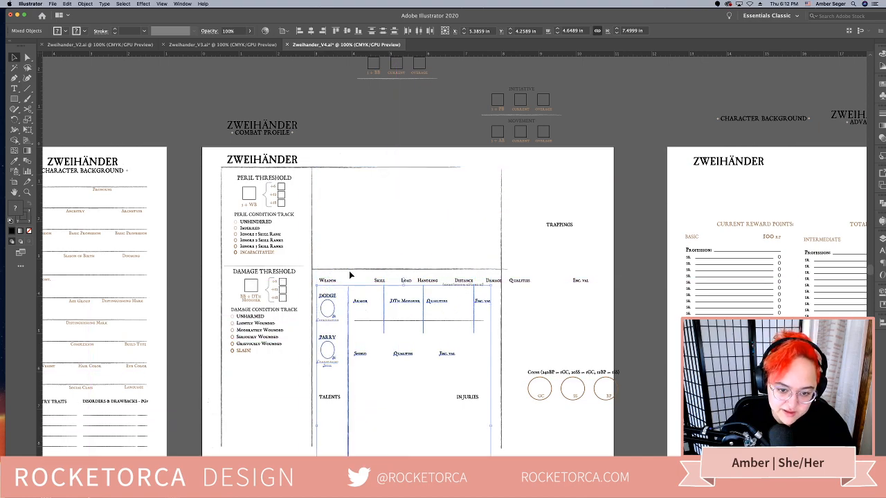
pyautogui.click(399, 185)
# Place the Encumbrance Limit block, without its divider lines, in the emptied area beside Peril Threshold on the second page
pyautogui.scroll(2, 399, 184)
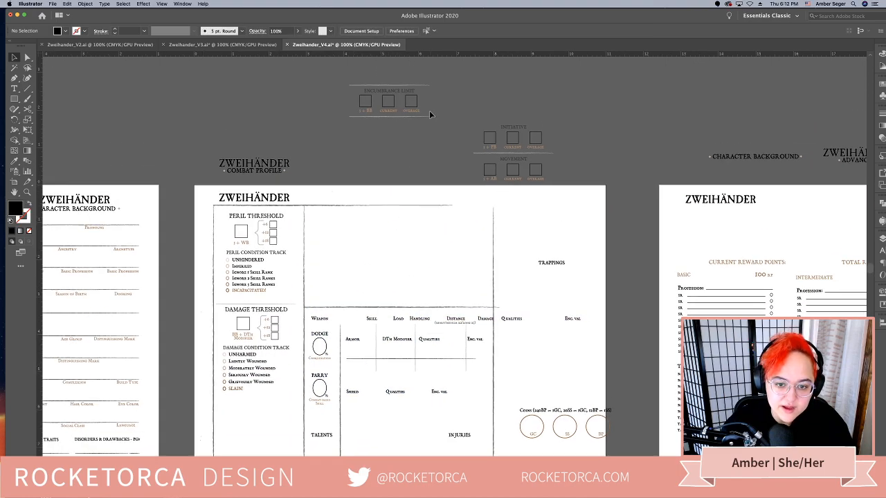
pyautogui.moveTo(356, 92); pyautogui.dragTo(331, 219)
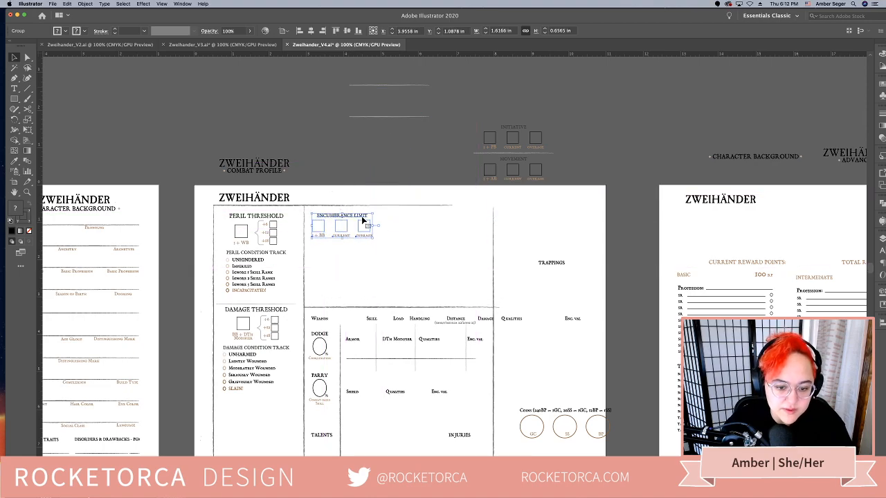
pyautogui.click(407, 229)
# Examine the first page's attribute, alignment and background columns against the rearranged second page
pyautogui.hscroll(-2, 405, 223)
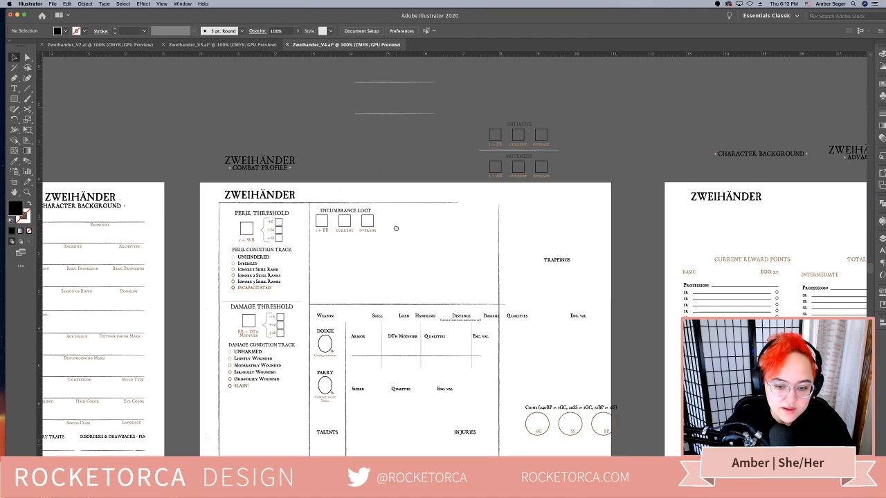
pyautogui.hscroll(-5, 406, 221)
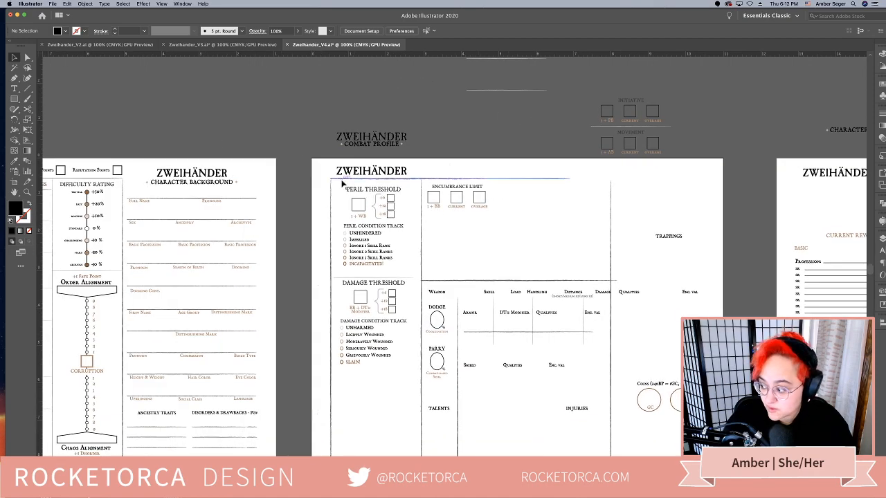
pyautogui.hscroll(-9, 374, 238)
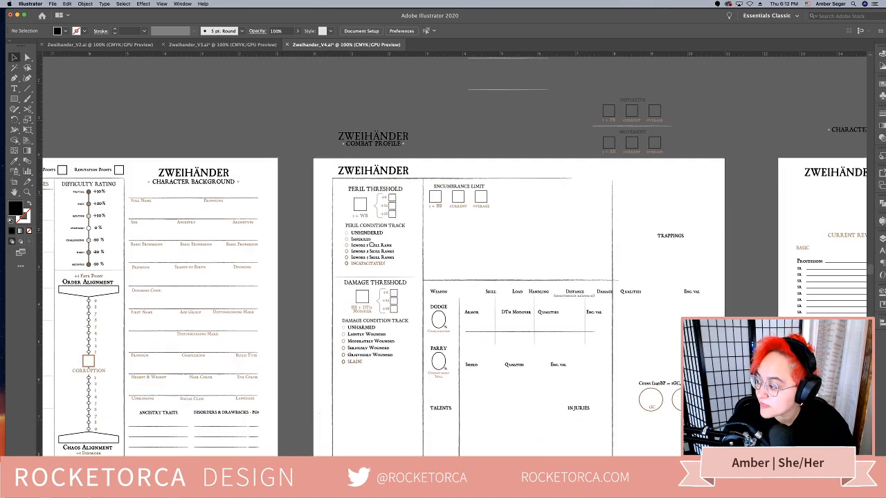
pyautogui.hscroll(-6, 456, 237)
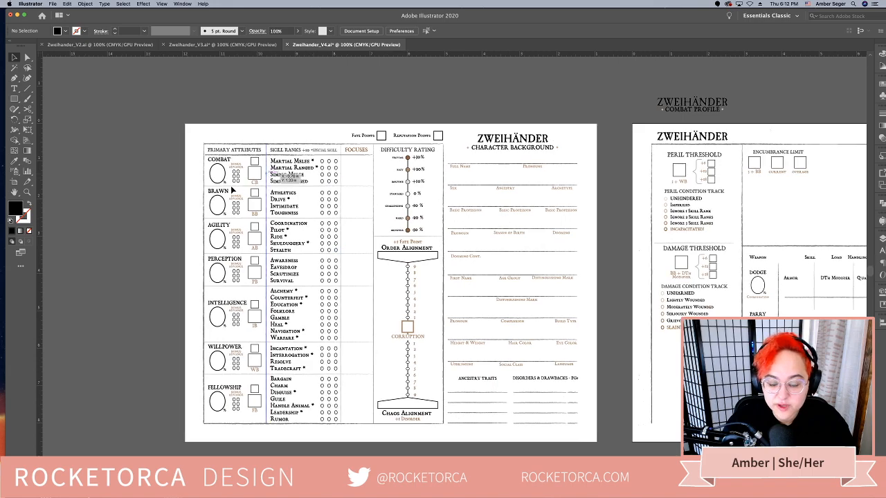
pyautogui.hscroll(-1, 312, 220)
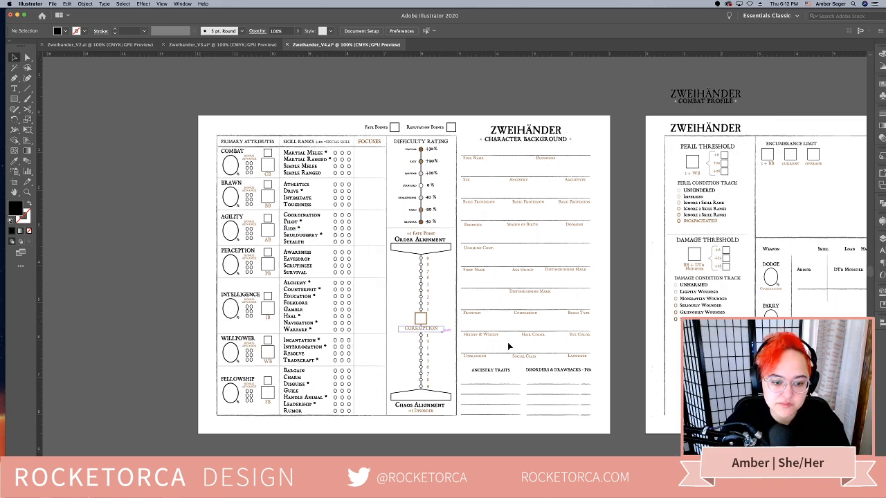
pyautogui.moveTo(525, 343); pyautogui.dragTo(524, 343)
pyautogui.hscroll(10, 524, 343)
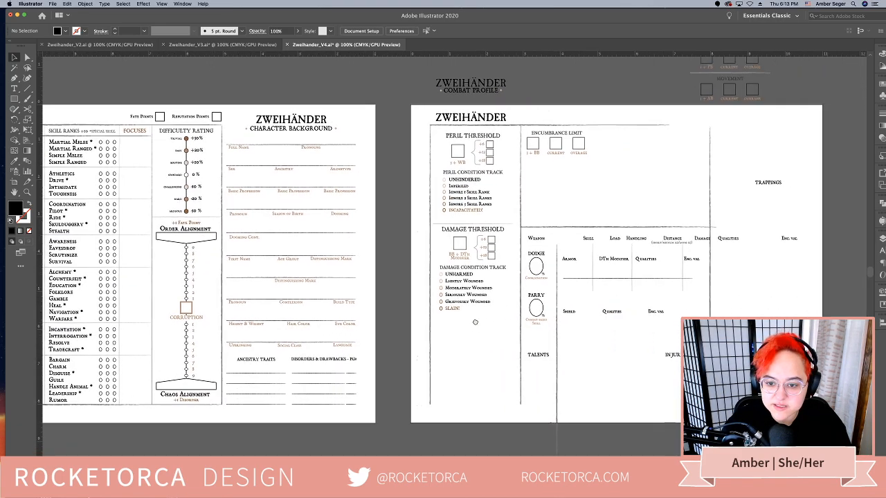
pyautogui.moveTo(593, 306); pyautogui.dragTo(519, 314)
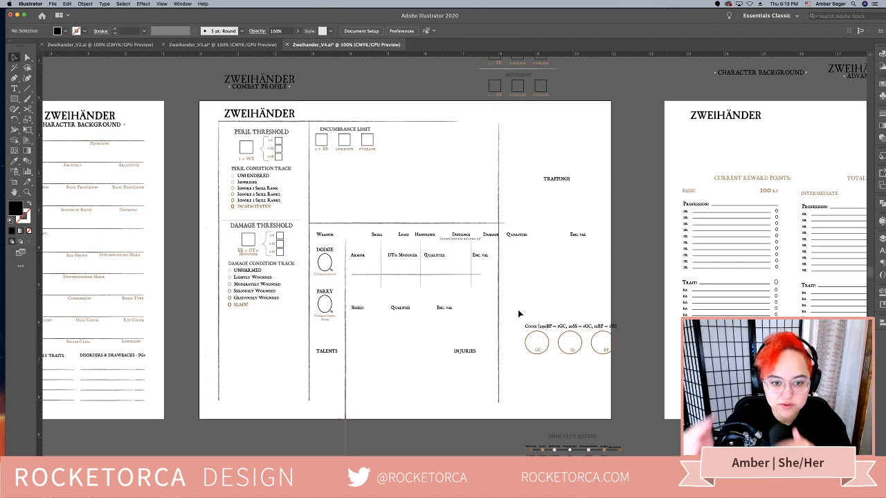
# Move the Initiative and Movement blocks, without their divider lines, from above the second page into the row beside Encumbrance Limit
pyautogui.scroll(3, 506, 191)
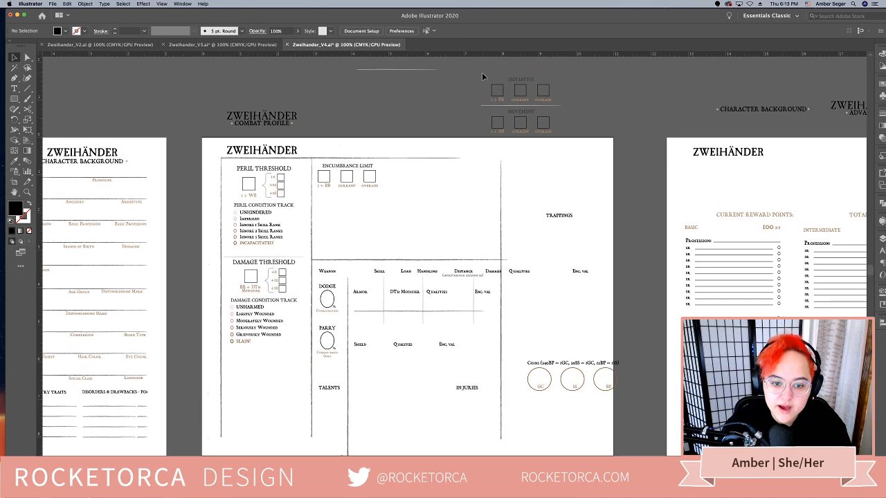
pyautogui.moveTo(552, 104); pyautogui.dragTo(489, 238)
pyautogui.hscroll(2, 459, 178)
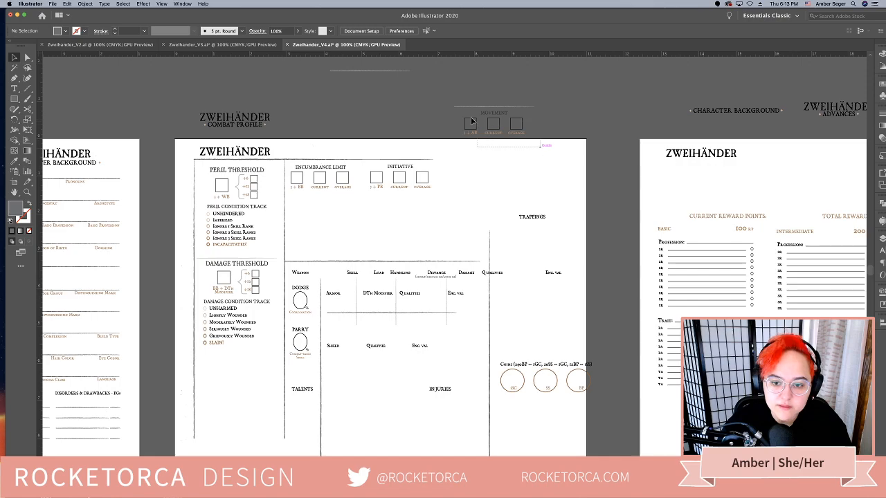
pyautogui.moveTo(488, 115); pyautogui.dragTo(476, 169)
pyautogui.click(429, 235)
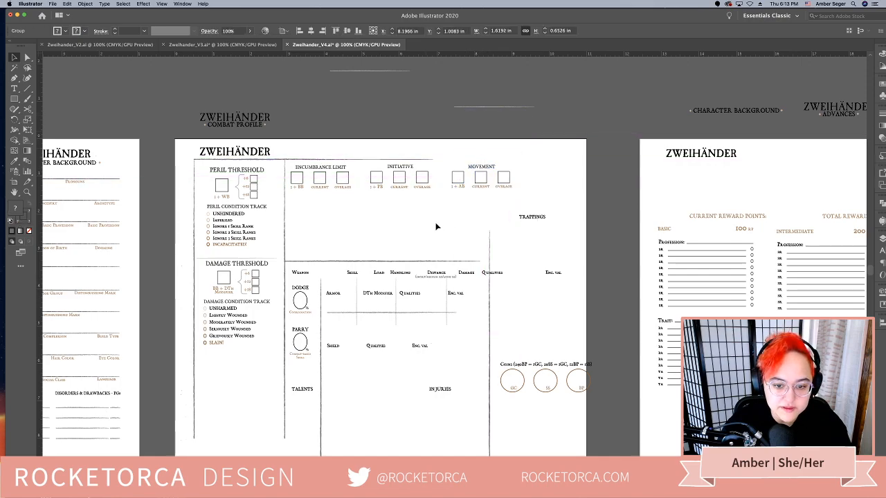
pyautogui.click(377, 170)
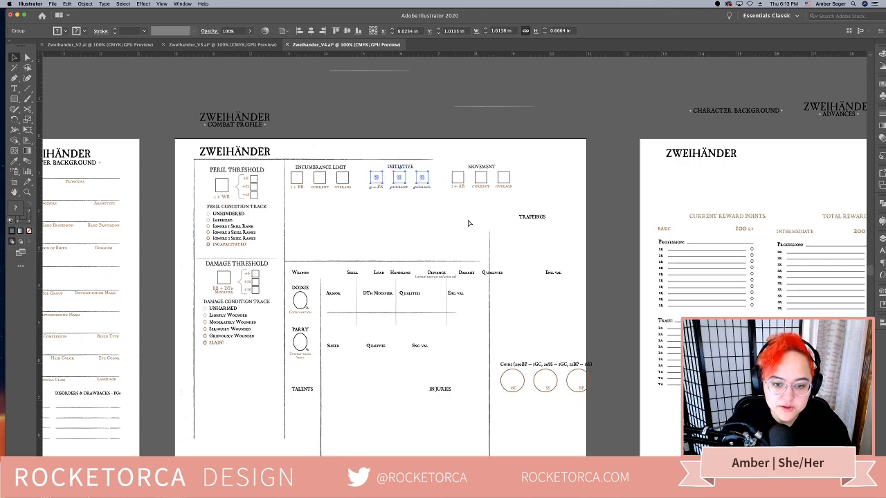
pyautogui.press('super+alt+3')
pyautogui.click(510, 203)
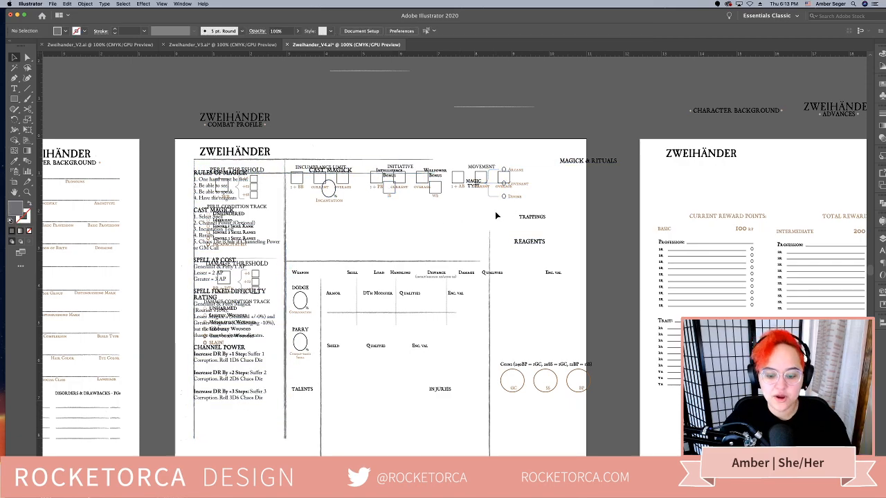
pyautogui.press('super+z')
# Align the Encumbrance Limit, Initiative and Movement blocks in one row and distribute them evenly relative to the selection
pyautogui.moveTo(508, 200); pyautogui.dragTo(318, 168)
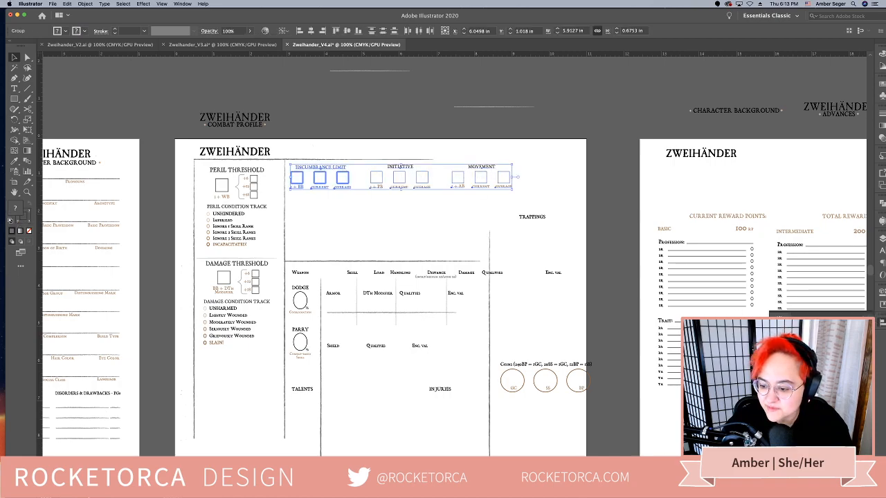
pyautogui.press('Down')
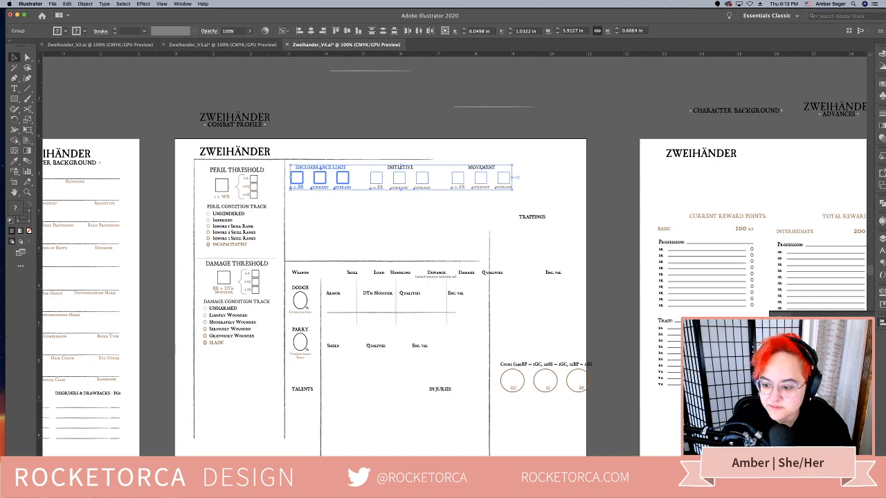
pyautogui.hotkey('shift', 'F7')
pyautogui.moveTo(664, 125); pyautogui.dragTo(558, 70)
pyautogui.moveTo(532, 200); pyautogui.dragTo(332, 175)
pyautogui.click(616, 157)
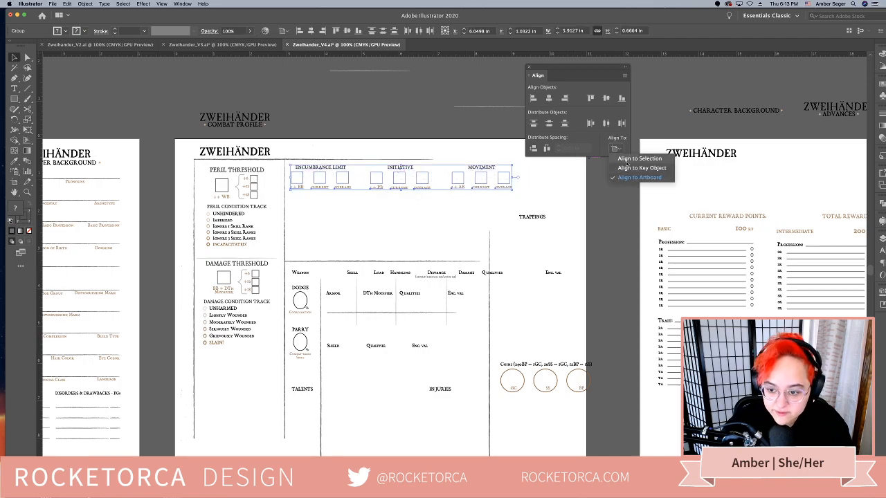
pyautogui.click(630, 164)
pyautogui.click(483, 215)
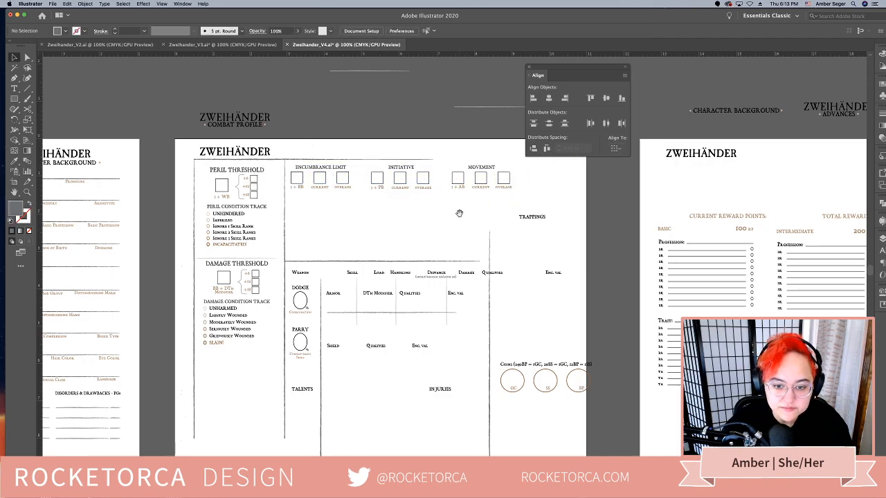
# Extend the horizontal line under the second page's Zweihänder title to about 8.46 in wide
pyautogui.hscroll(2, 415, 180)
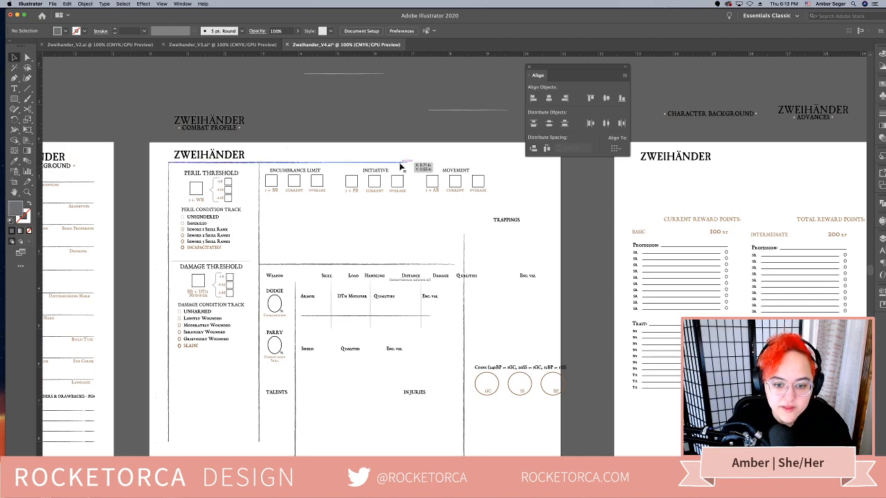
pyautogui.click(403, 162)
pyautogui.moveTo(408, 163); pyautogui.dragTo(486, 163)
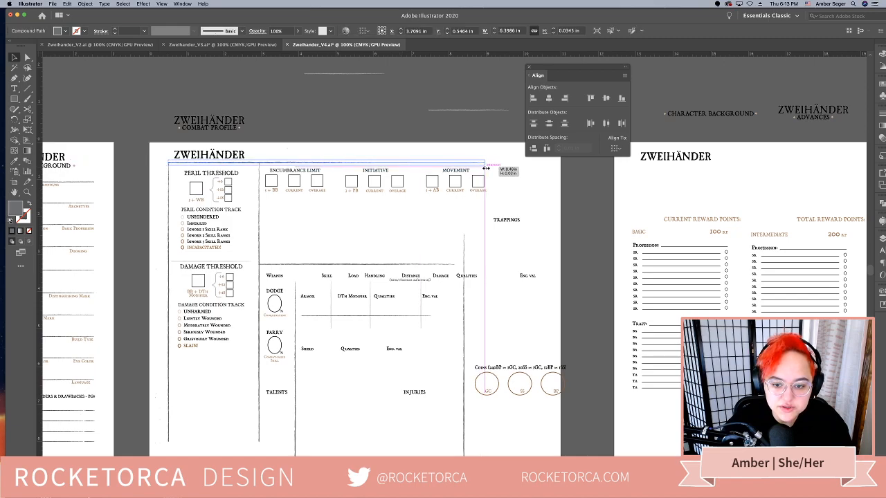
# Move the Trappings heading up beside the Movement block, level with the Encumbrance Limit row
pyautogui.hscroll(3, 486, 163)
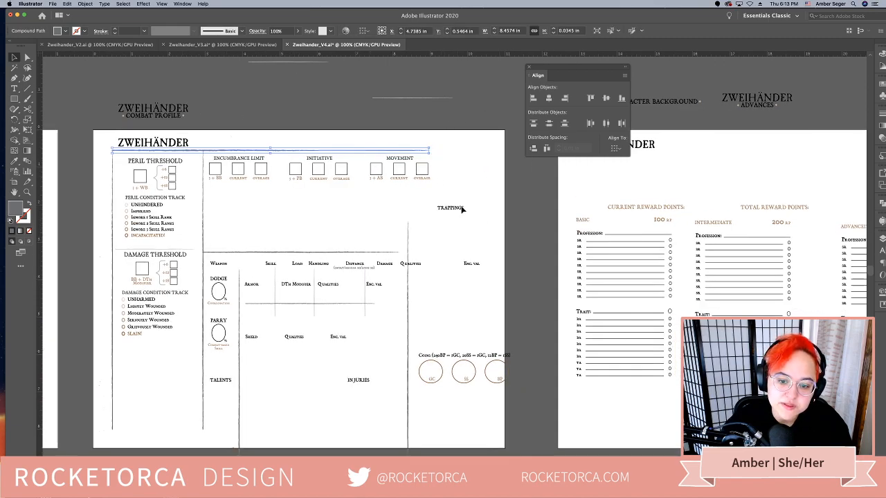
pyautogui.moveTo(451, 210); pyautogui.dragTo(470, 164)
pyautogui.click(418, 226)
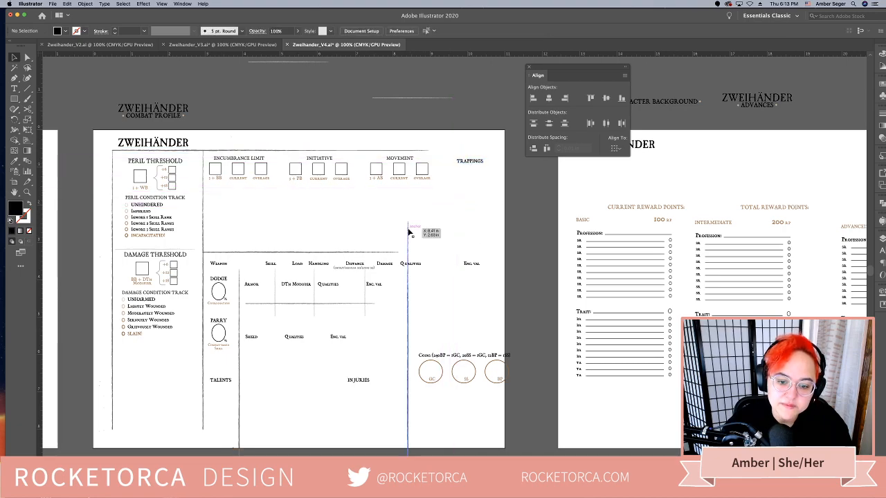
# Show the guides and move the tall vertical divider up to the top line, between the Movement block and Trappings
pyautogui.rightClick(479, 219)
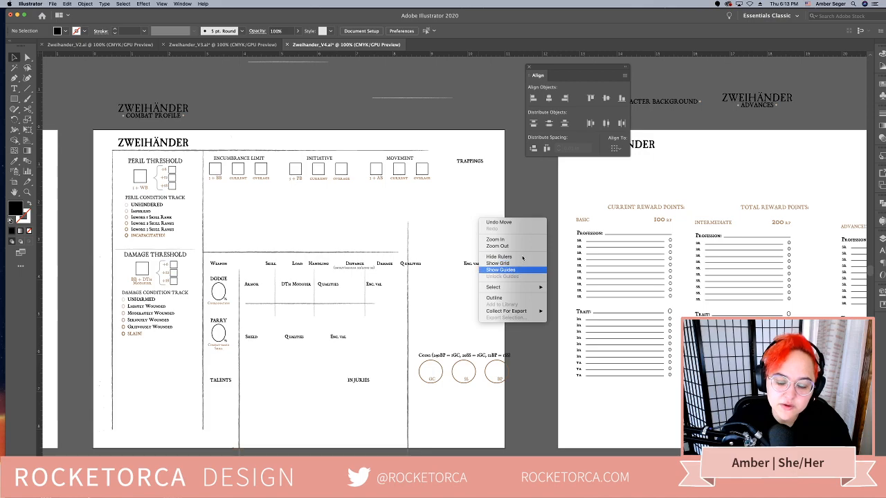
pyautogui.click(512, 270)
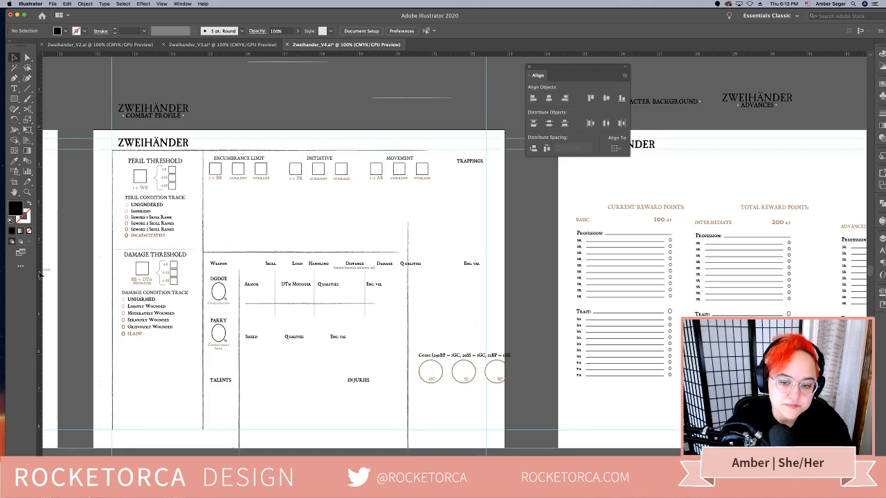
pyautogui.moveTo(454, 168); pyautogui.dragTo(465, 164)
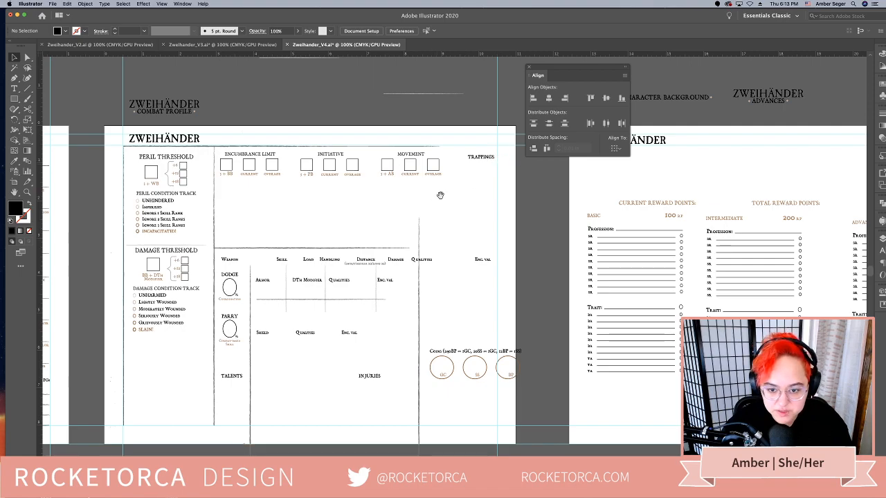
pyautogui.moveTo(440, 195); pyautogui.dragTo(464, 171)
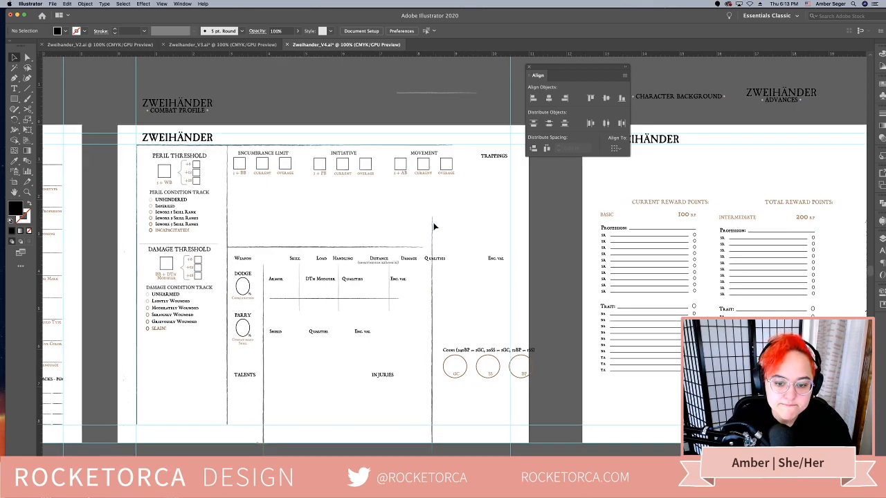
pyautogui.moveTo(434, 226); pyautogui.dragTo(471, 154)
pyautogui.click(531, 207)
pyautogui.moveTo(497, 232); pyautogui.dragTo(526, 192)
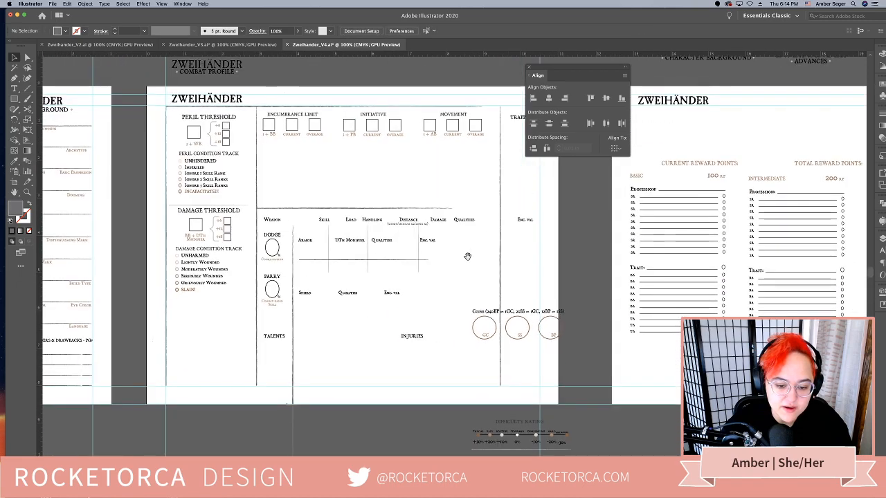
# Move the Injuries heading below the Damage Condition Track and place a copy of the short divider line above it
pyautogui.moveTo(416, 343); pyautogui.dragTo(201, 320)
pyautogui.moveTo(240, 305); pyautogui.dragTo(289, 279)
pyautogui.click(276, 236)
pyautogui.moveTo(280, 184); pyautogui.dragTo(300, 276)
# Copy the second page's top horizontal line down to the bottom margin guide
pyautogui.click(282, 299)
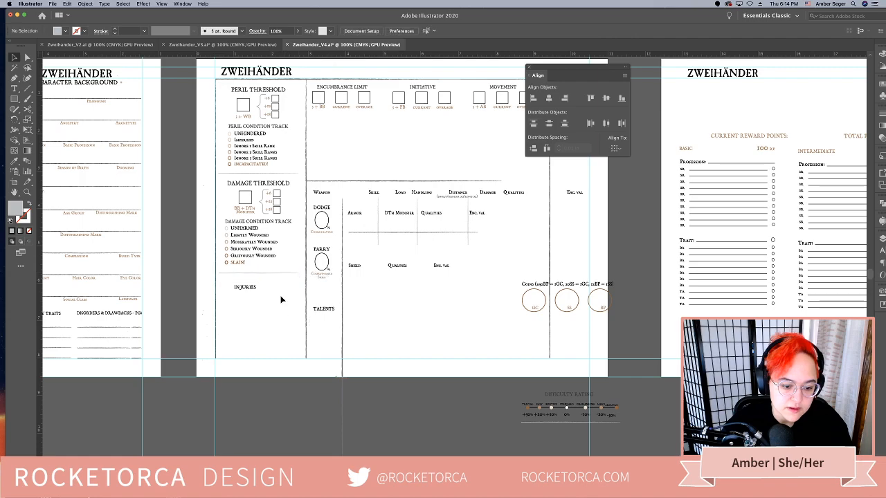
pyautogui.click(313, 359)
pyautogui.click(393, 389)
pyautogui.hscroll(2, 384, 384)
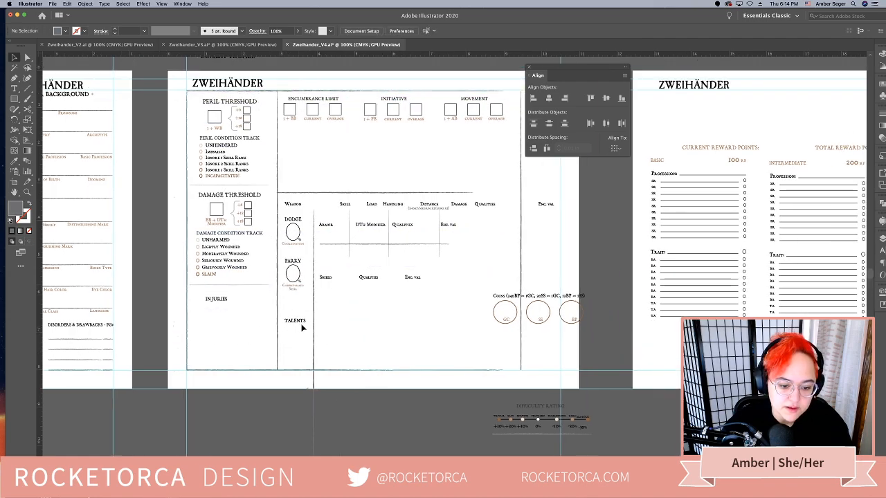
# Compare the Difficulty Rating scale below the second page with the first page's scale, and delete the lower one
pyautogui.scroll(3, 371, 346)
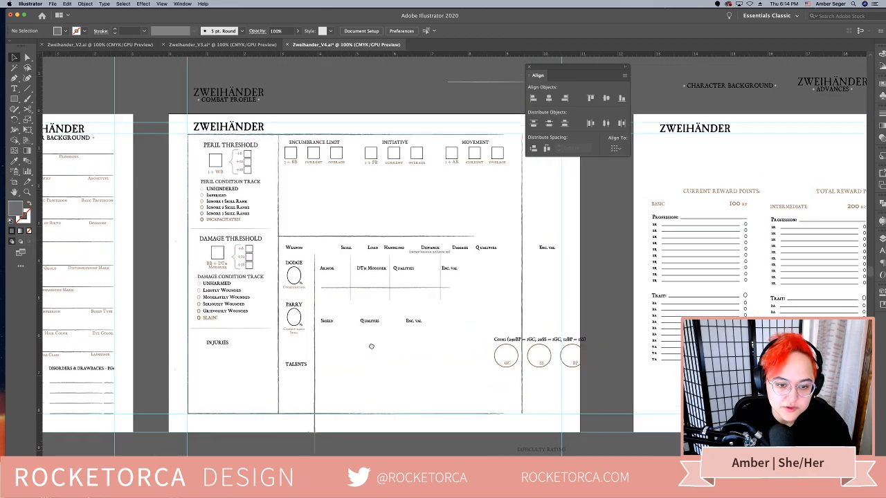
pyautogui.moveTo(371, 346); pyautogui.dragTo(379, 329)
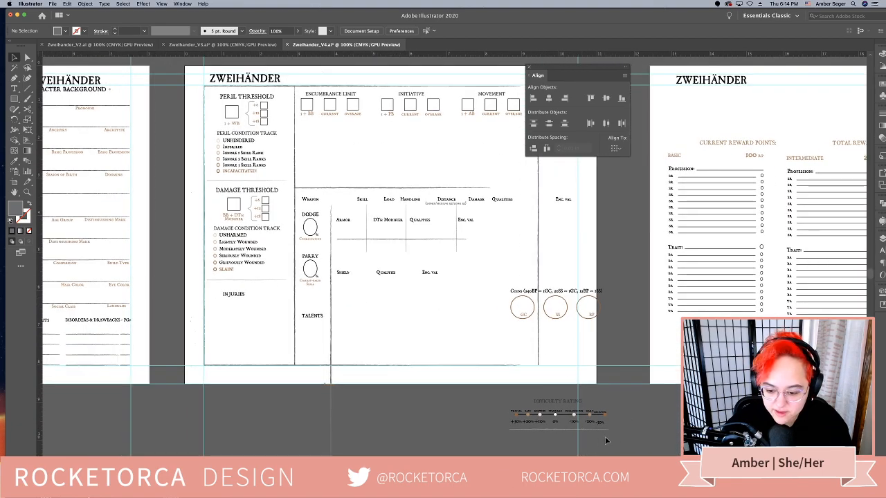
pyautogui.click(531, 403)
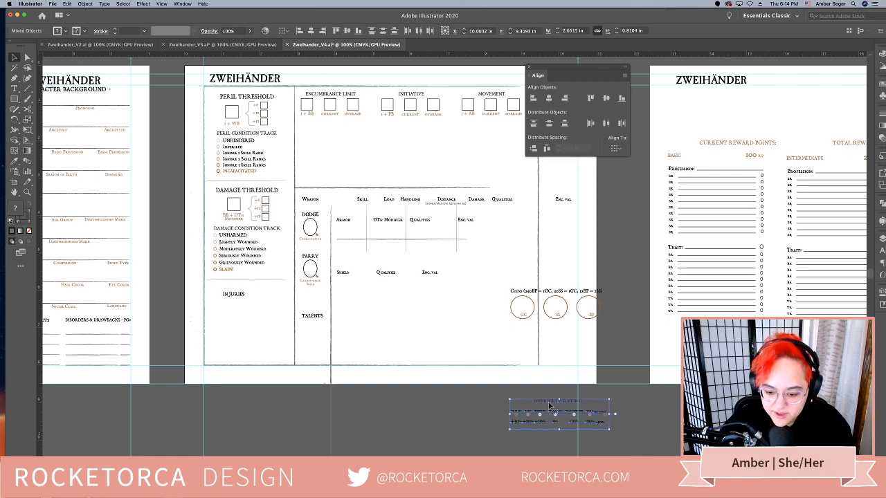
pyautogui.moveTo(531, 403); pyautogui.dragTo(363, 396)
pyautogui.moveTo(388, 360); pyautogui.dragTo(549, 377)
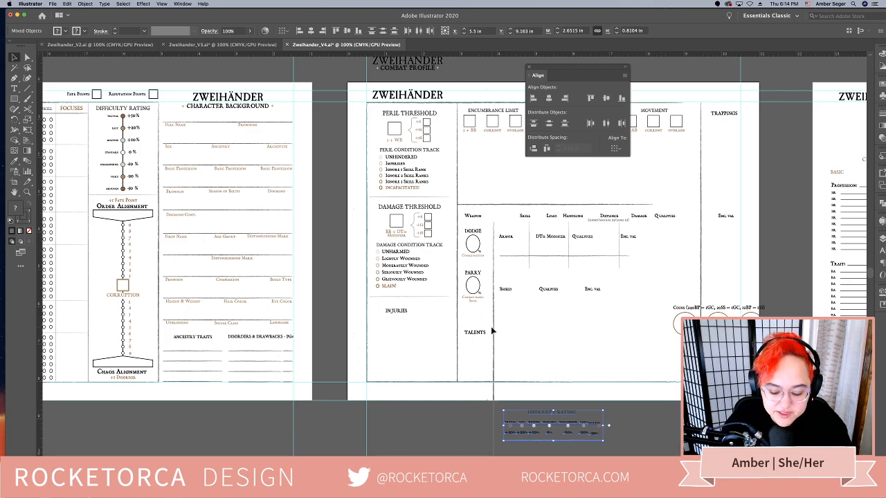
pyautogui.moveTo(514, 327); pyautogui.dragTo(436, 327)
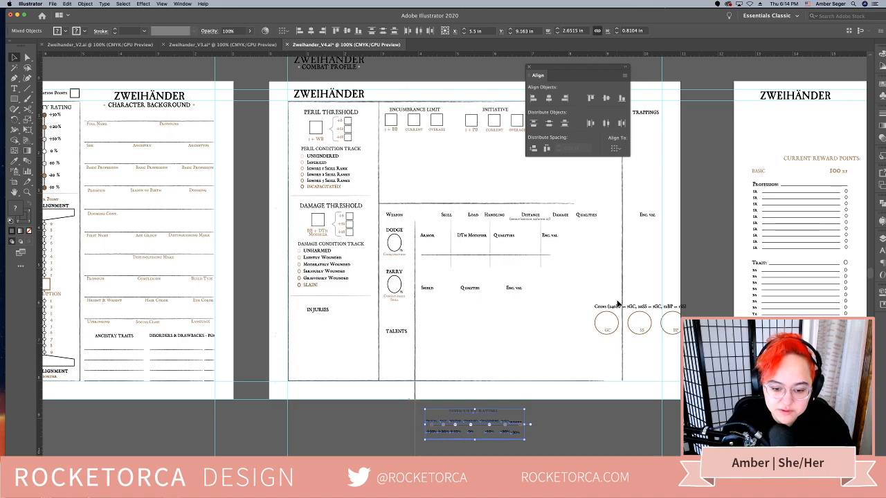
pyautogui.press('super+shift+a')
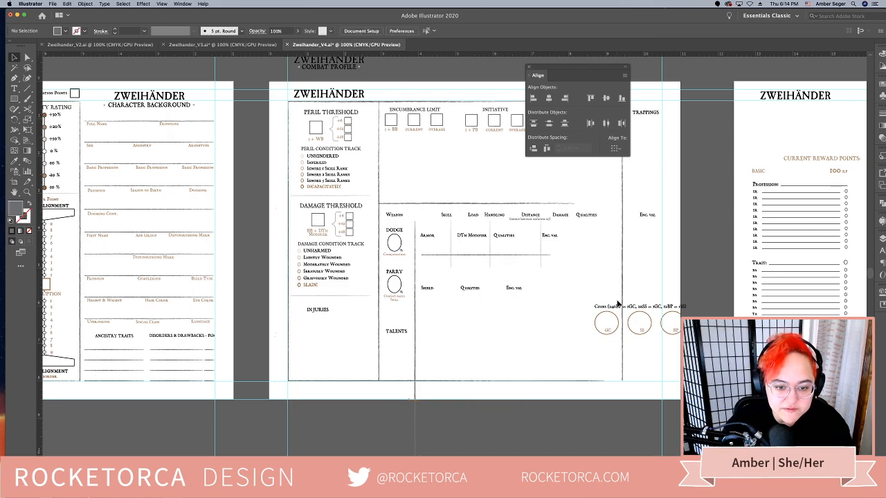
# Extend the horizontal line above the Weapon headings to the Trappings divider and move it up just below the Initiative row
pyautogui.moveTo(585, 283); pyautogui.dragTo(565, 306)
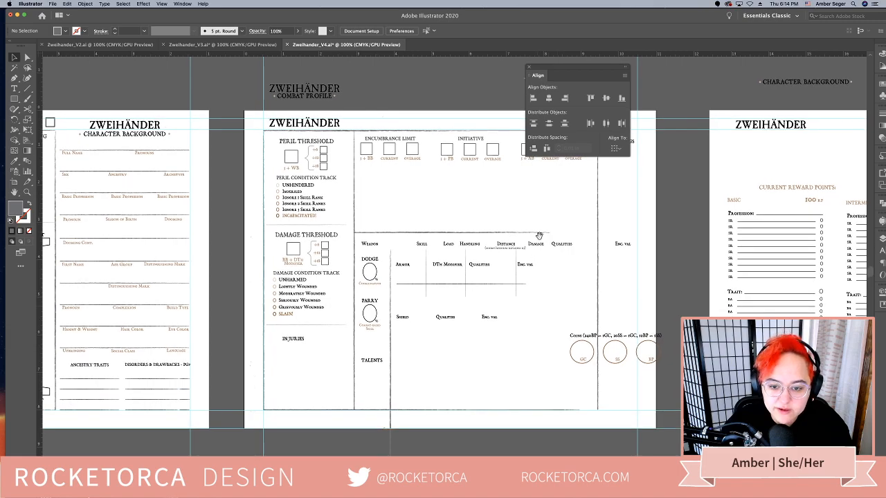
pyautogui.moveTo(540, 236); pyautogui.dragTo(520, 259)
pyautogui.click(531, 256)
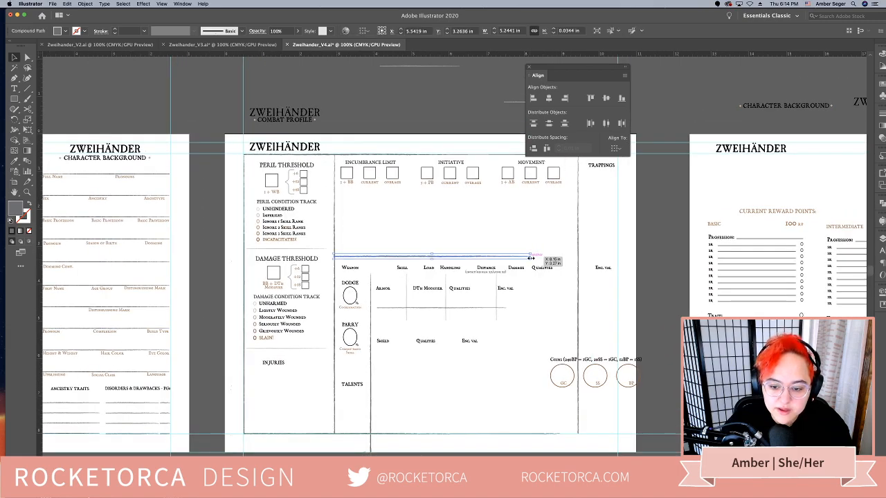
pyautogui.moveTo(530, 256); pyautogui.dragTo(578, 256)
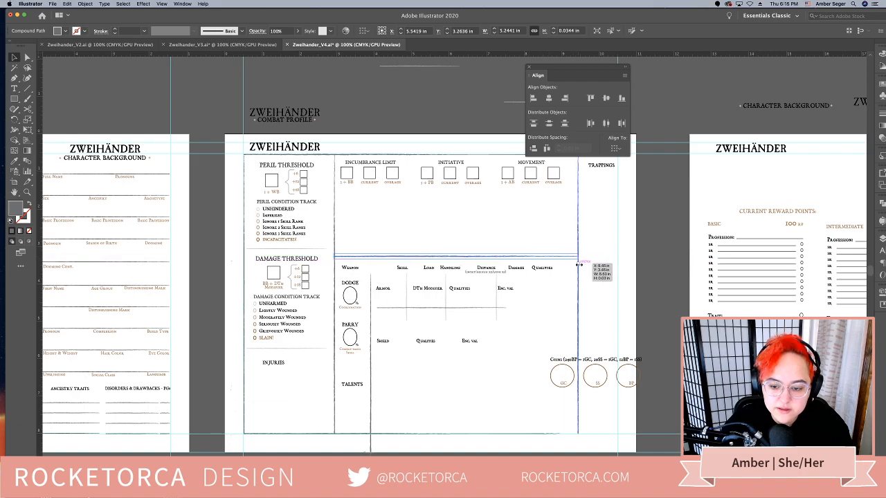
pyautogui.moveTo(483, 261); pyautogui.dragTo(489, 199)
pyautogui.click(503, 250)
pyautogui.moveTo(503, 237); pyautogui.dragTo(471, 250)
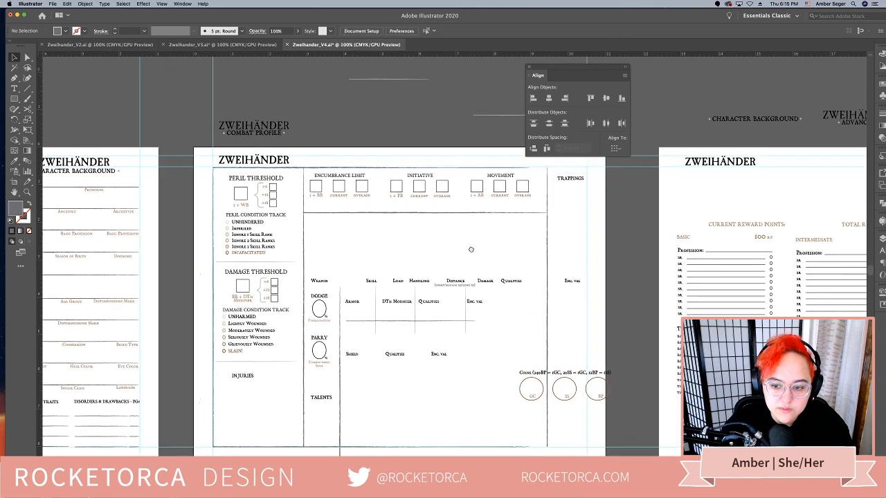
# Shift the Initiative block to about X 5.82 in and the Movement block to about X 7.67 in, closer to Encumbrance Limit
pyautogui.click(419, 198)
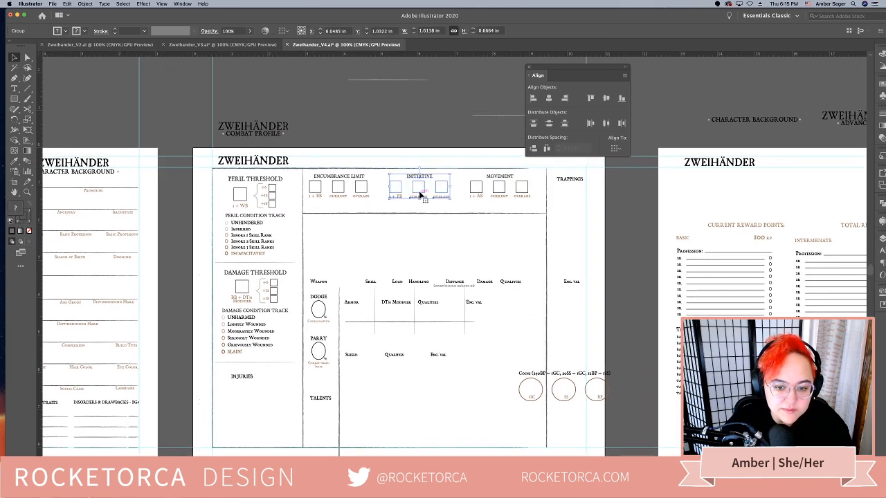
pyautogui.moveTo(418, 197); pyautogui.dragTo(410, 196)
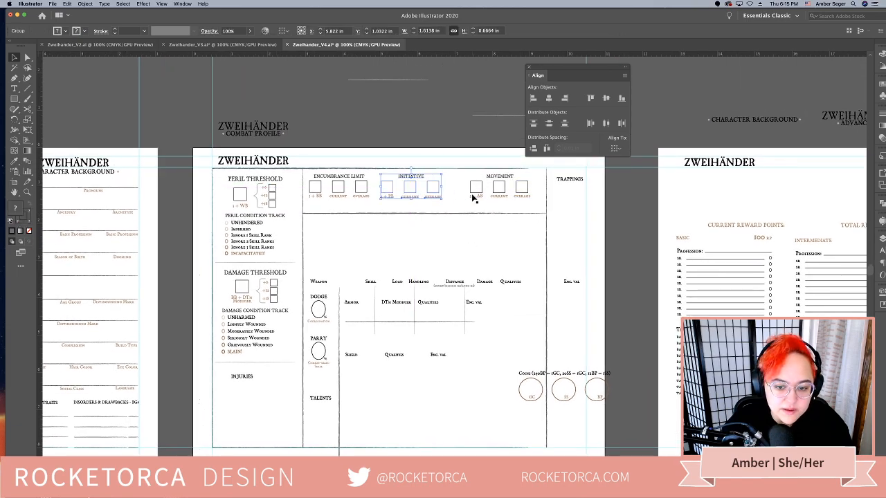
pyautogui.click(478, 194)
pyautogui.moveTo(478, 193); pyautogui.dragTo(458, 194)
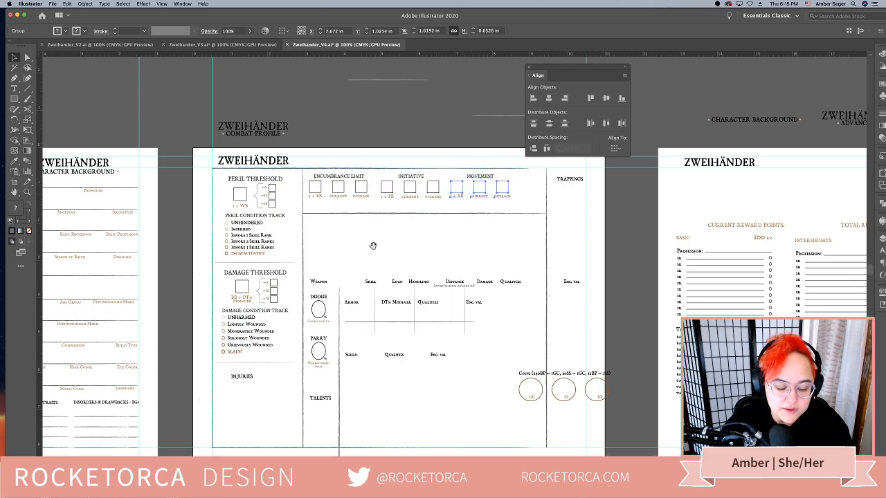
pyautogui.hscroll(2, 376, 247)
pyautogui.click(311, 255)
# Move the Weapon headings down beside Talents and shift the Shield headings to the right to clear space on the second page
pyautogui.scroll(-1, 315, 243)
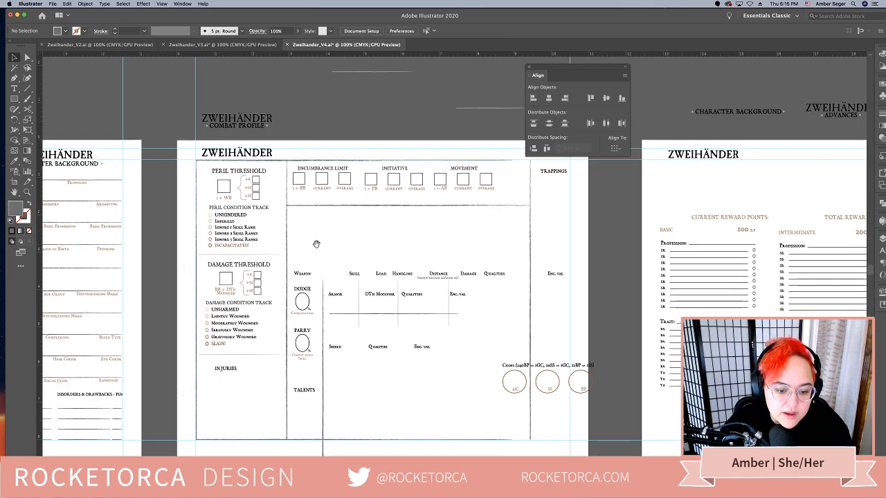
pyautogui.click(312, 277)
pyautogui.keyDown('shift'); pyautogui.click(335, 294); pyautogui.keyUp('shift')
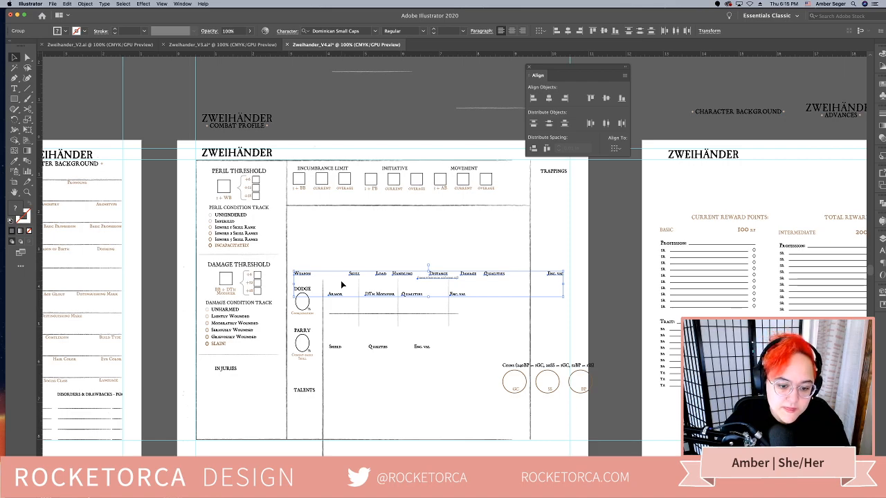
pyautogui.click(488, 332)
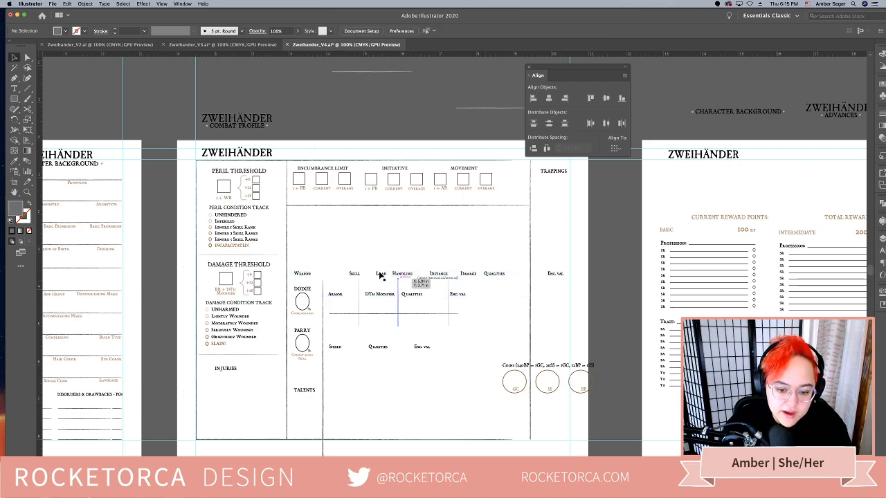
pyautogui.moveTo(377, 275); pyautogui.dragTo(420, 396)
pyautogui.moveTo(383, 348); pyautogui.dragTo(426, 347)
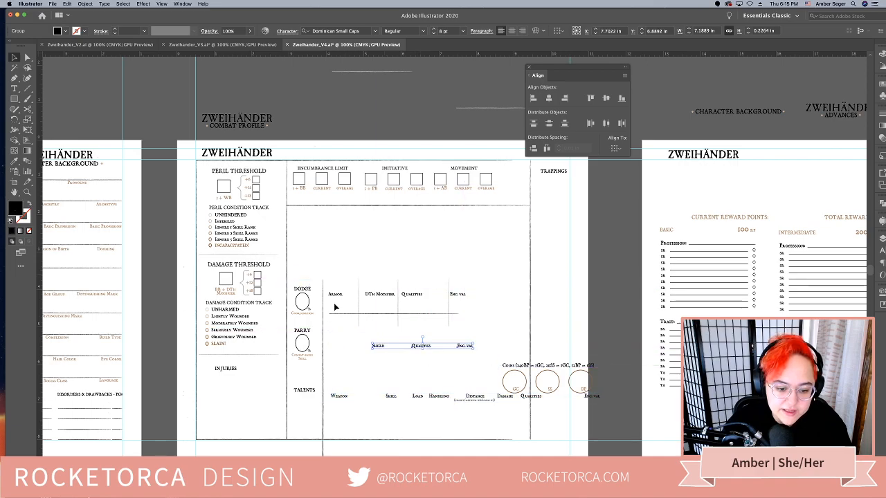
# Raise the vertical line beside Dodge and Parry to the horizontal line above and shorten it to about 1.87 in
pyautogui.moveTo(322, 286); pyautogui.dragTo(322, 210)
pyautogui.scroll(-3, 329, 388)
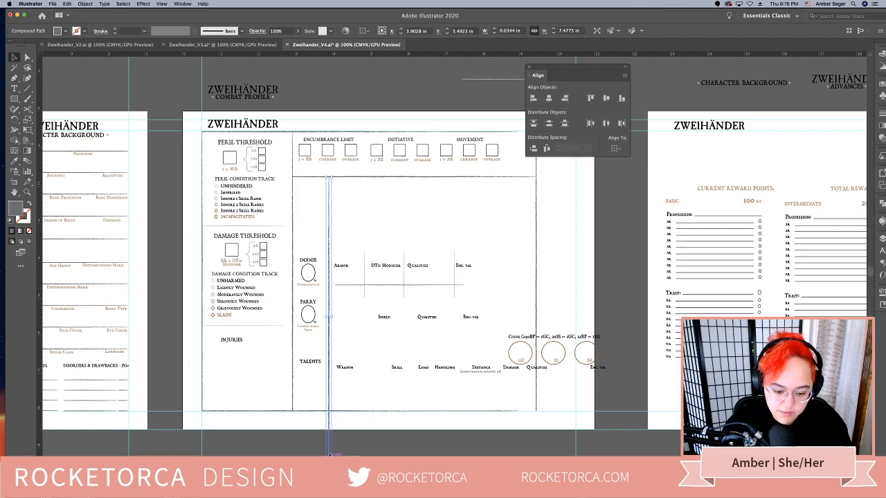
pyautogui.moveTo(330, 456); pyautogui.dragTo(342, 246)
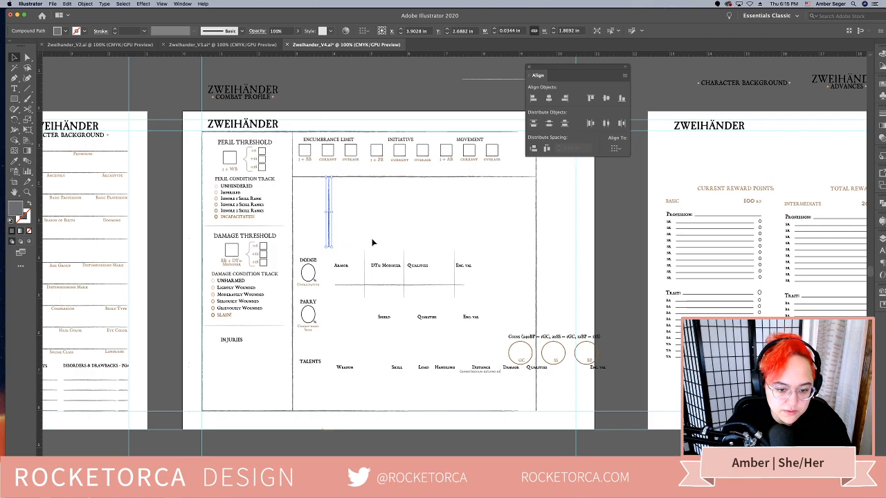
pyautogui.click(372, 242)
pyautogui.click(310, 331)
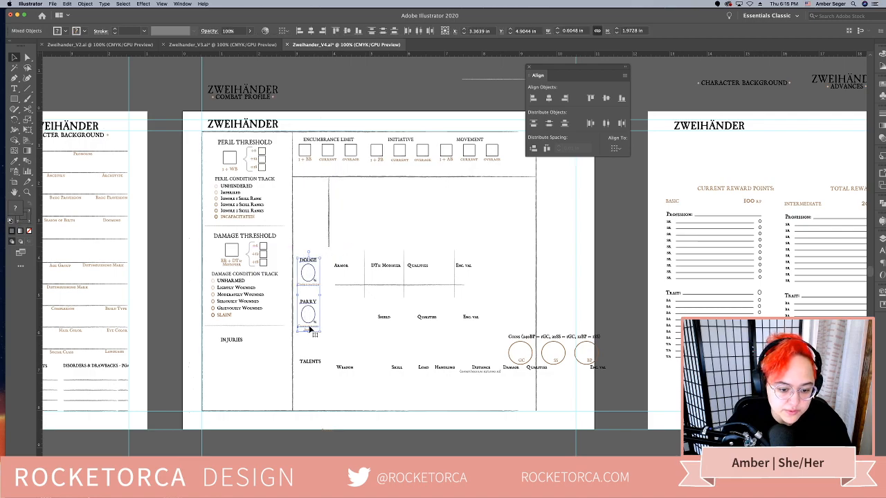
pyautogui.moveTo(311, 328); pyautogui.dragTo(312, 253)
pyautogui.click(348, 225)
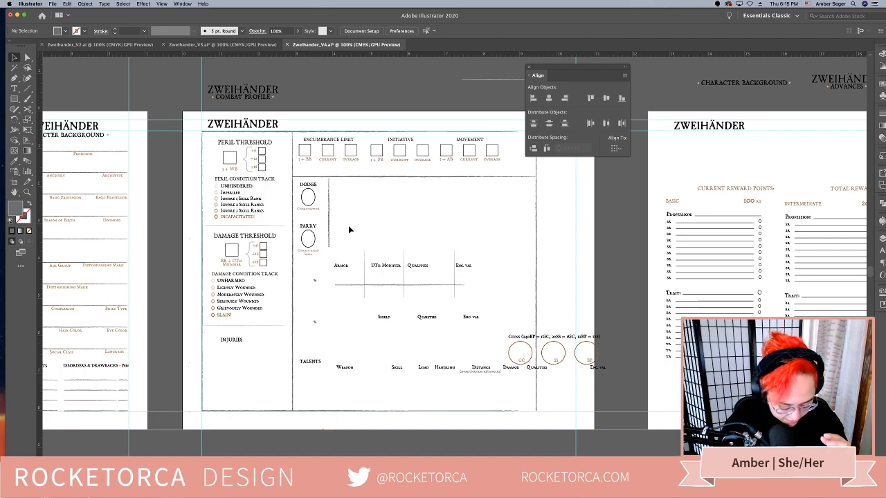
pyautogui.press('super+z')
# Move the complete Dodge and Parry blocks, including their percent signs, up beside the shortened vertical line
pyautogui.click(322, 344)
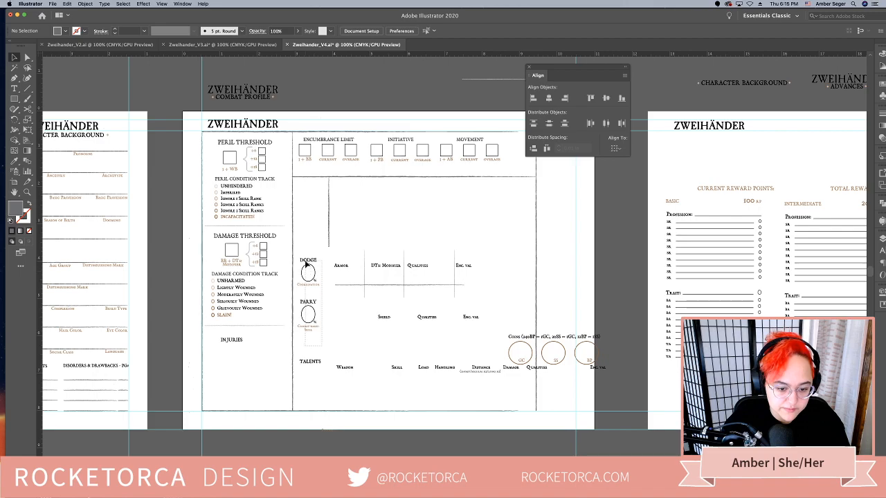
pyautogui.moveTo(306, 263); pyautogui.dragTo(312, 186)
pyautogui.click(357, 243)
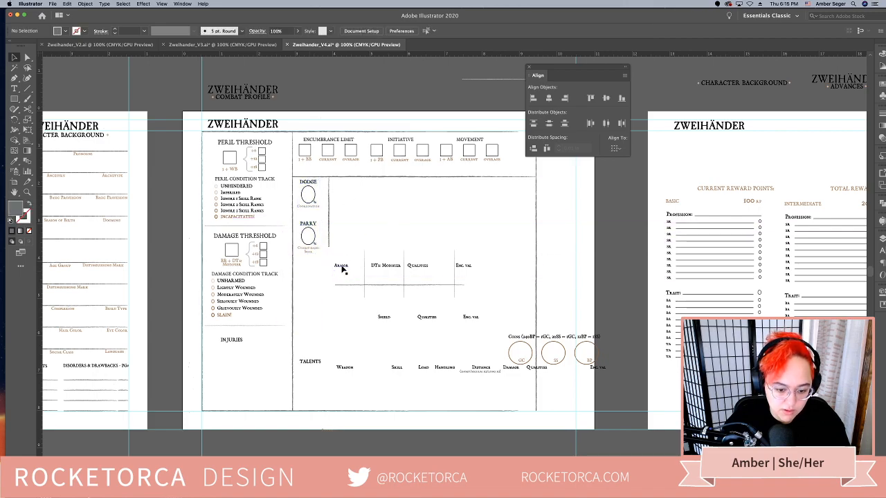
# Move the Armor headings up beside Dodge, just below the horizontal line, and place the Shield headings in the same row after them
pyautogui.moveTo(342, 270)
pyautogui.mouseDown()
pyautogui.moveTo(352, 164)
pyautogui.moveTo(345, 184)
pyautogui.mouseUp()
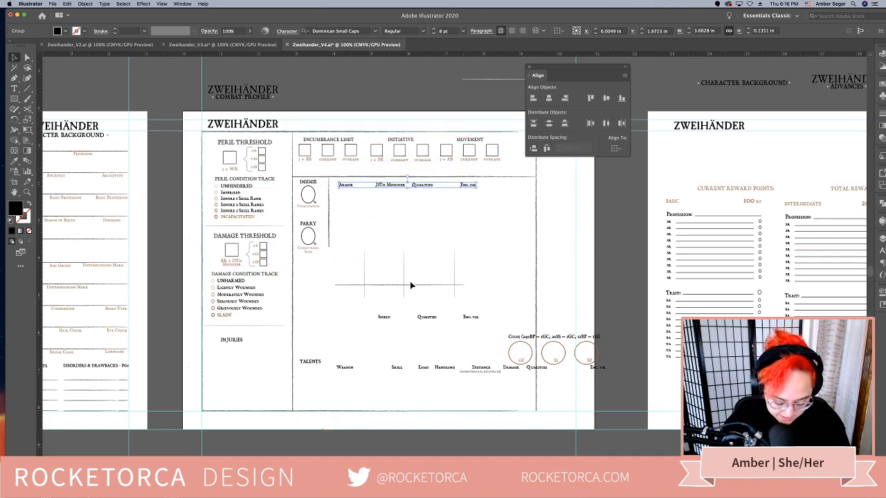
pyautogui.hscroll(2, 410, 286)
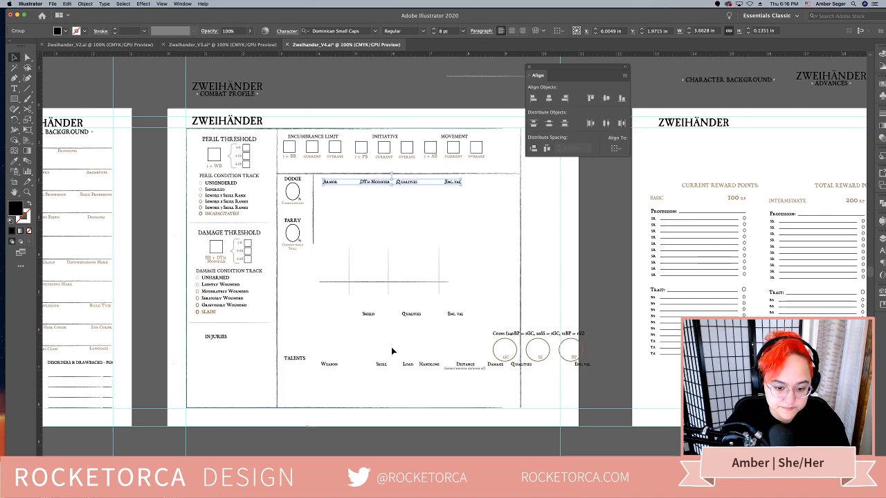
pyautogui.moveTo(368, 316); pyautogui.dragTo(480, 183)
pyautogui.click(482, 241)
pyautogui.hscroll(3, 459, 253)
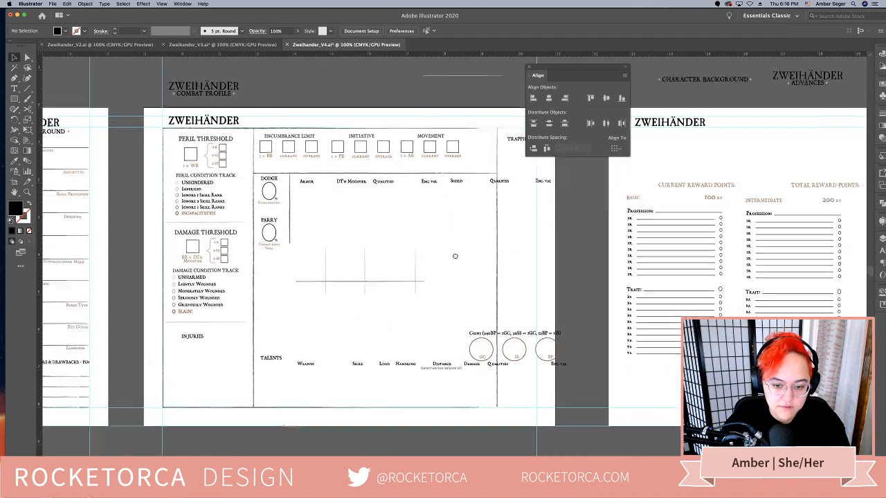
# Shift the Peril Threshold, Damage Threshold and Injuries column left to about X 1.53 in
pyautogui.moveTo(584, 67); pyautogui.dragTo(665, 73)
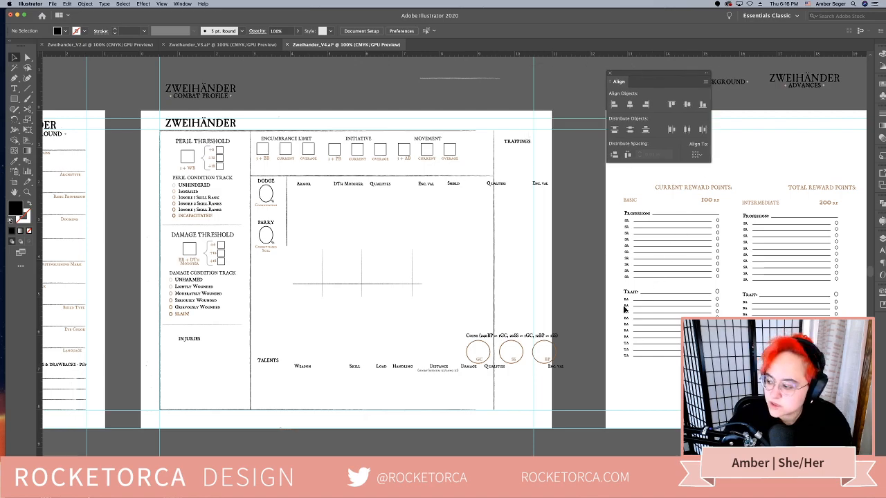
pyautogui.moveTo(305, 328); pyautogui.dragTo(346, 330)
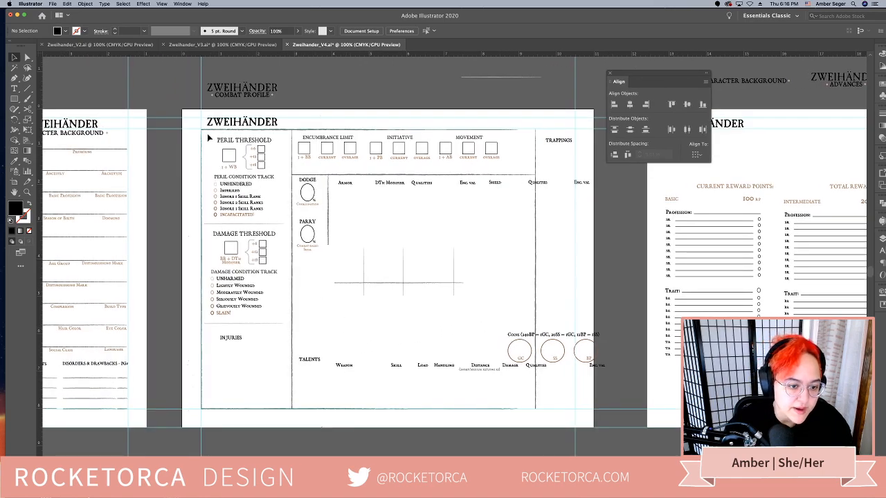
pyautogui.moveTo(208, 135); pyautogui.dragTo(284, 367)
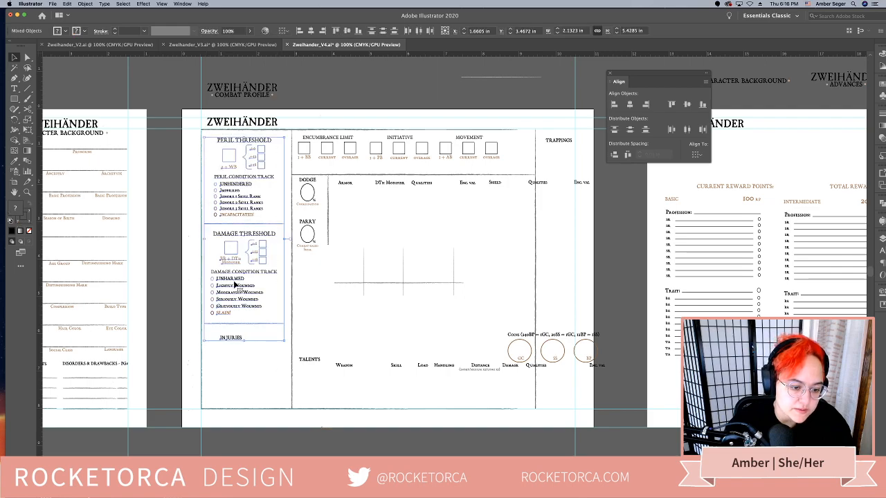
pyautogui.press('Left')
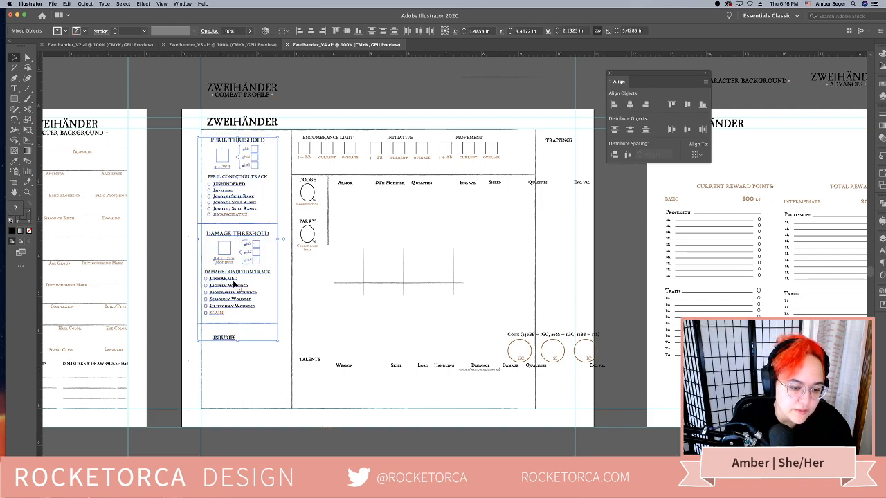
pyautogui.press('Right')
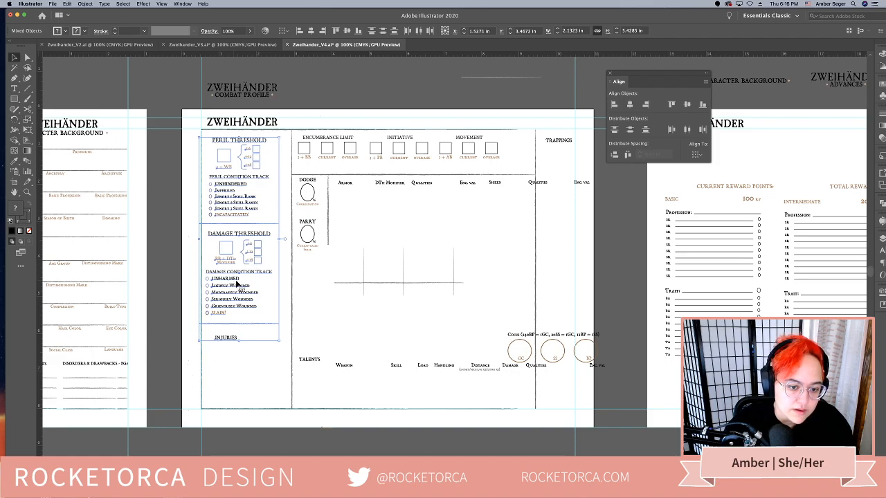
# Move the vertical divider closer to the threshold column and shift the Encumbrance, Initiative, Movement, Dodge, Parry, Armor and Shield content left with it
pyautogui.moveTo(291, 284); pyautogui.dragTo(282, 289)
pyautogui.moveTo(518, 242)
pyautogui.mouseDown()
pyautogui.moveTo(312, 159)
pyautogui.moveTo(298, 139)
pyautogui.moveTo(310, 141)
pyautogui.mouseUp()
pyautogui.click(333, 303)
# Review the layouts of the Character Background, Advances and Magick pages against the second page
pyautogui.hscroll(-5, 445, 301)
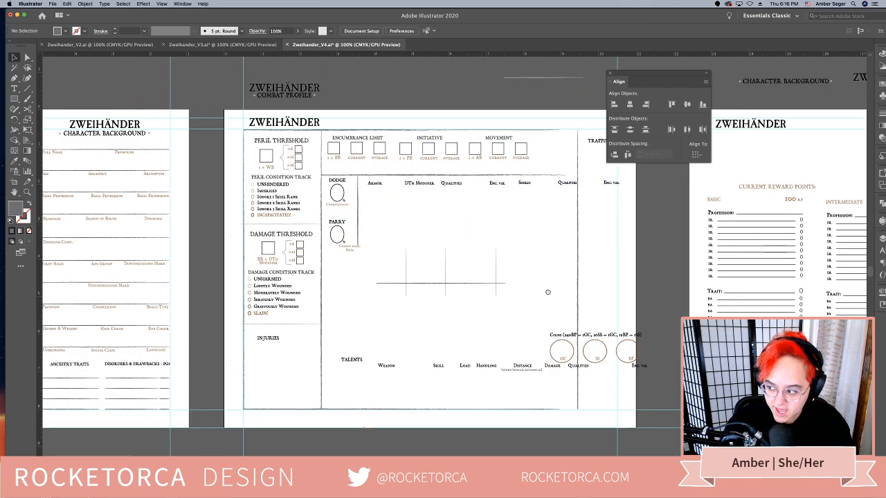
pyautogui.hscroll(-4, 665, 302)
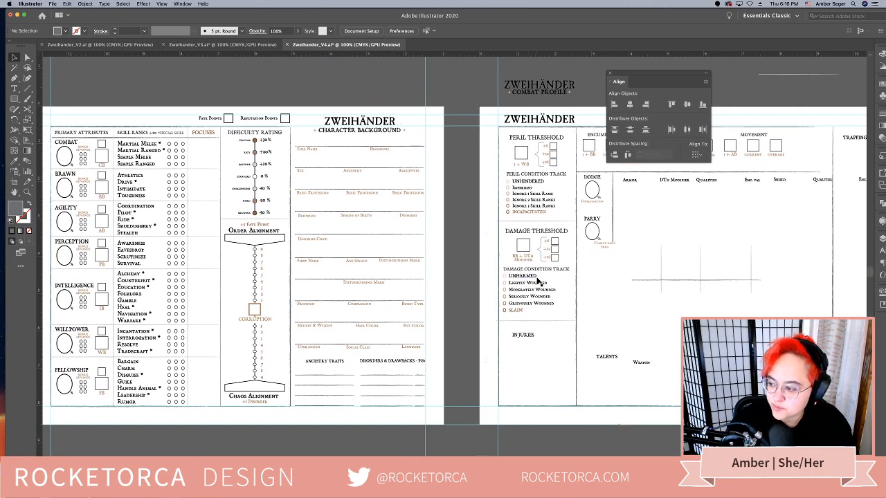
pyautogui.hscroll(8, 536, 276)
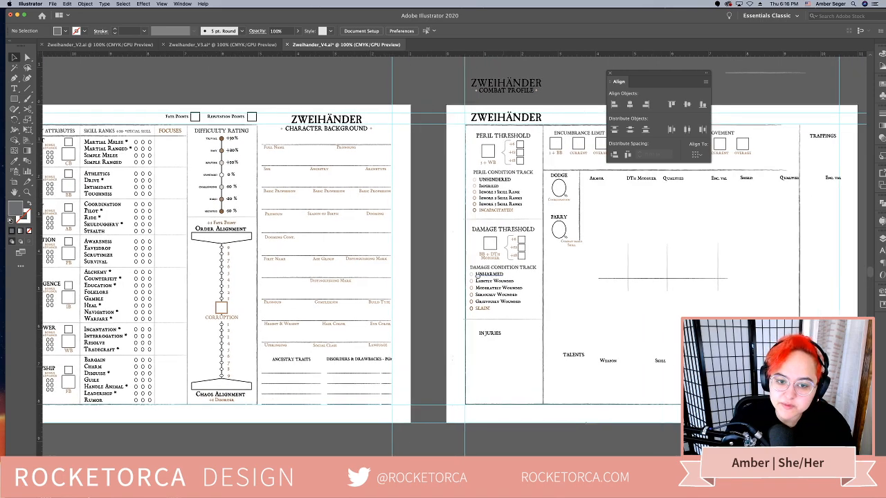
pyautogui.hscroll(1, 405, 281)
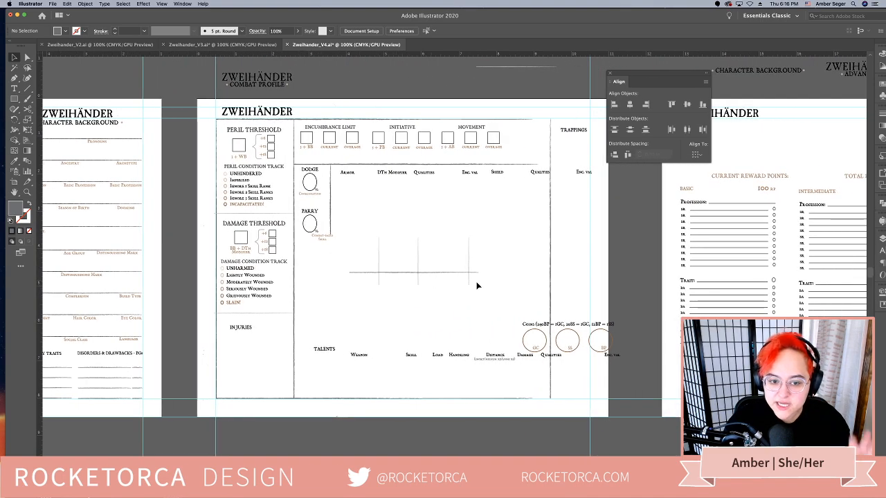
pyautogui.hscroll(1, 537, 298)
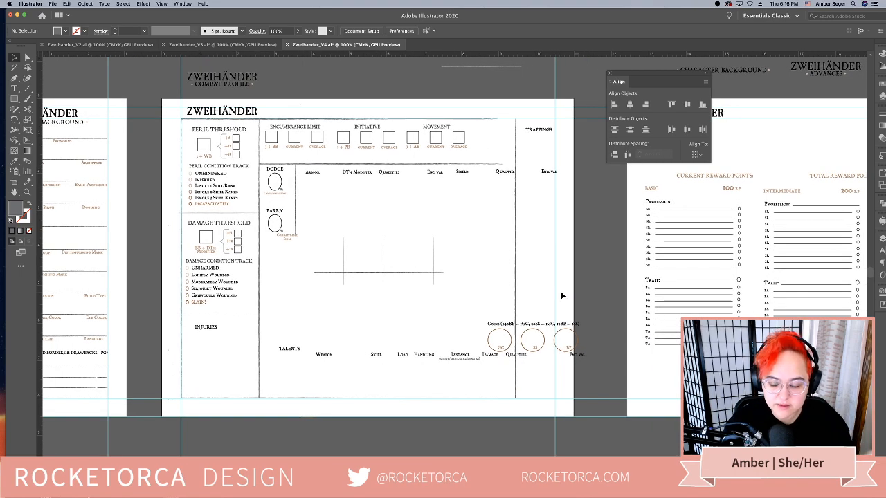
pyautogui.hscroll(10, 562, 296)
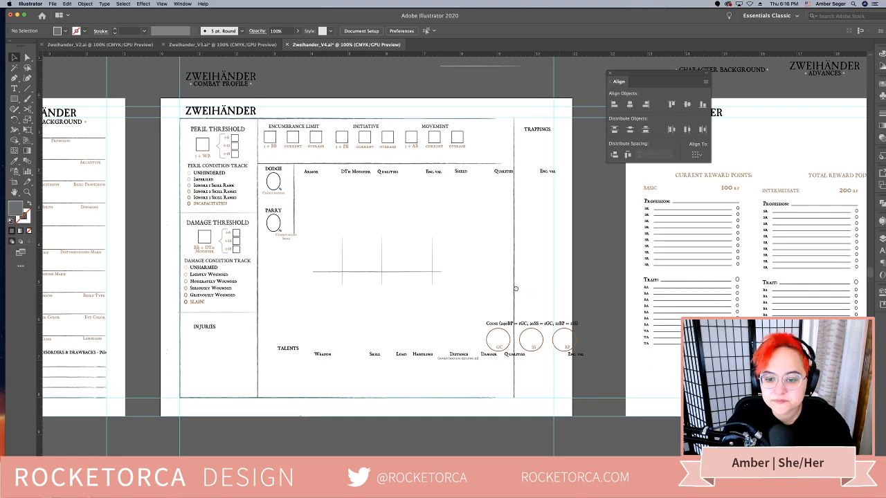
pyautogui.hscroll(6, 339, 276)
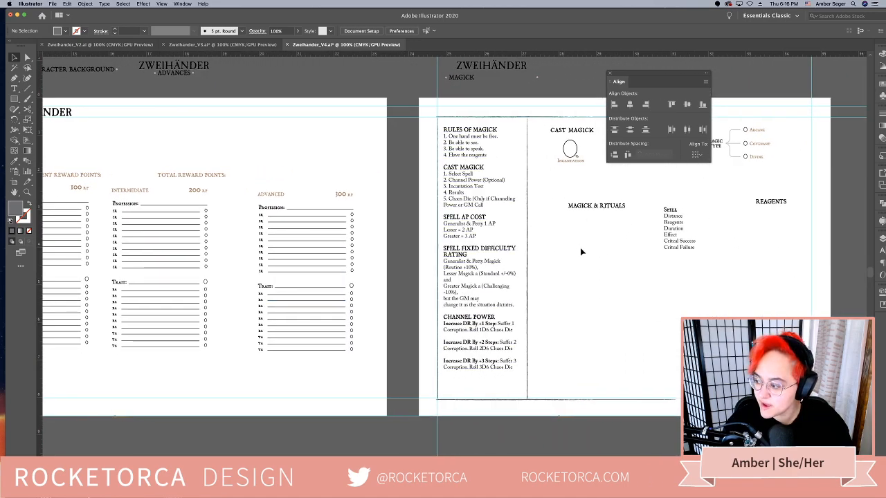
pyautogui.hscroll(2, 678, 260)
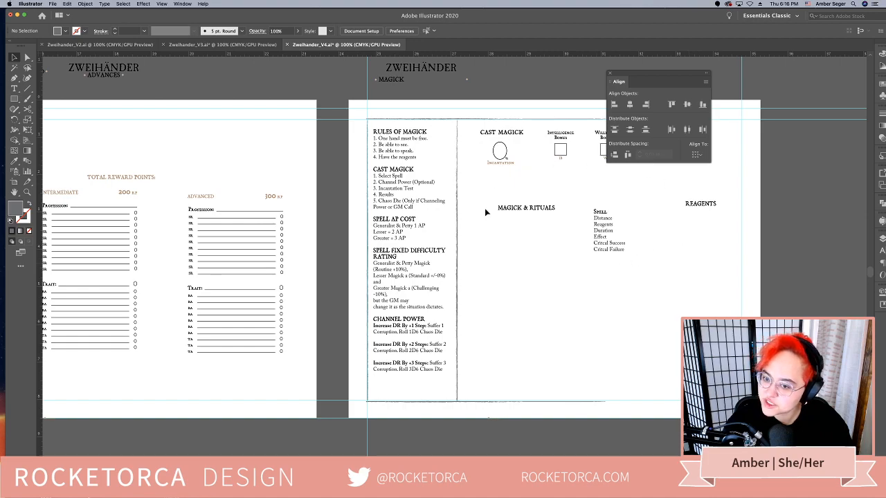
pyautogui.moveTo(643, 74); pyautogui.dragTo(735, 70)
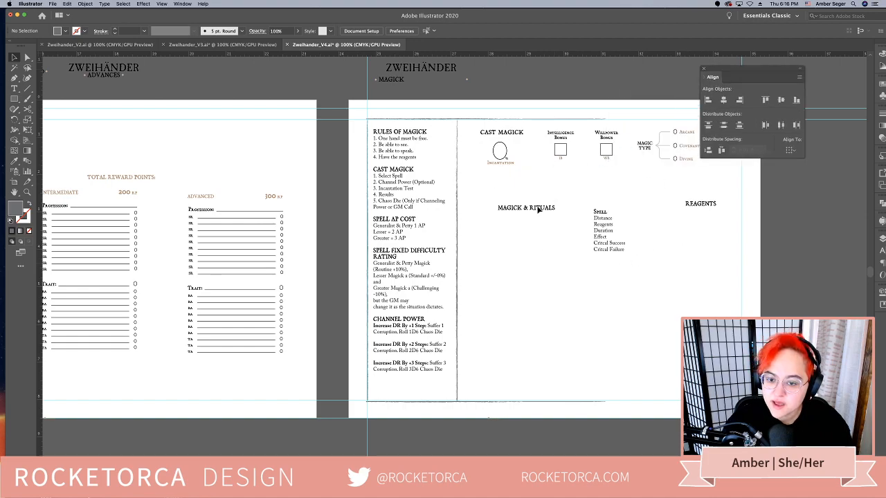
pyautogui.hscroll(-4, 515, 317)
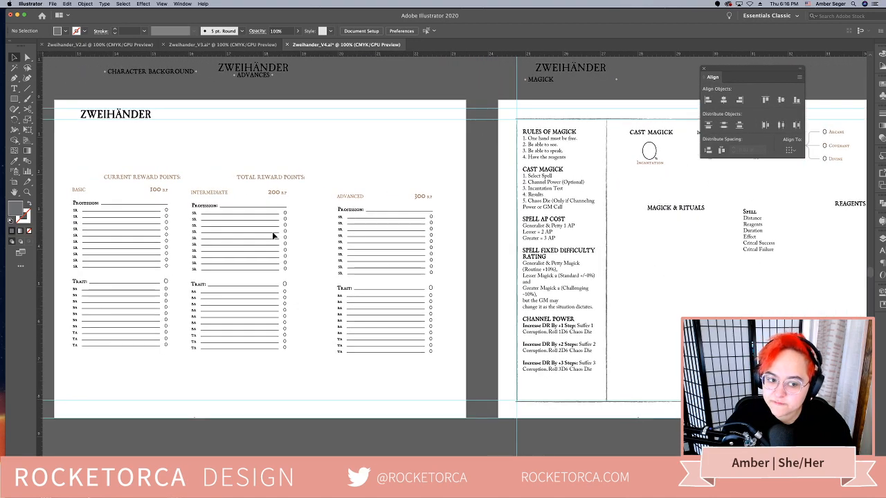
pyautogui.hscroll(-2, 229, 214)
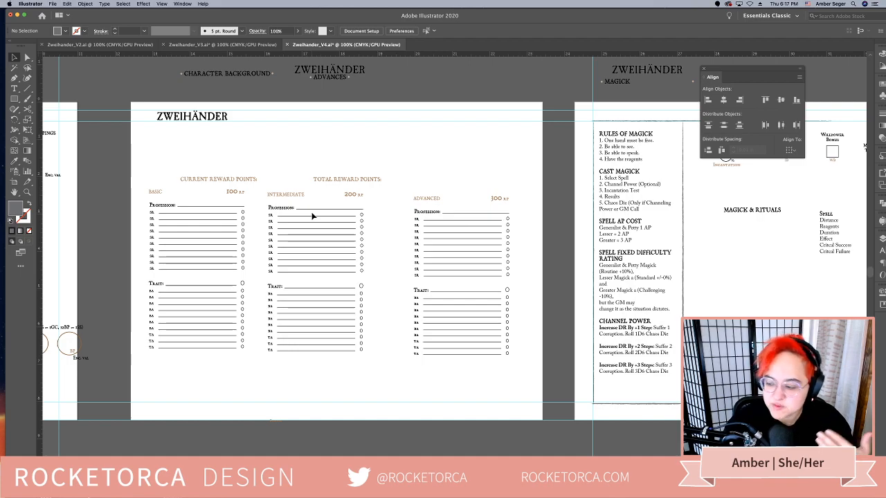
pyautogui.hscroll(-1, 346, 382)
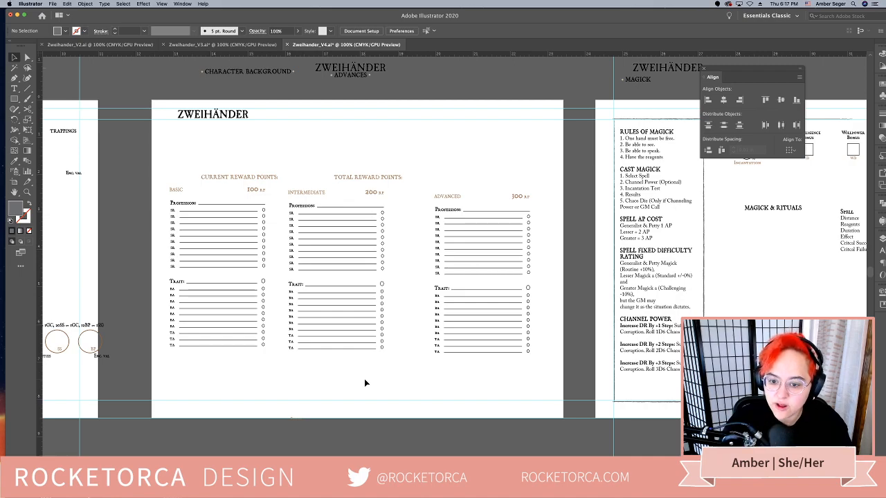
pyautogui.moveTo(339, 374); pyautogui.dragTo(463, 364)
pyautogui.hscroll(-10, 464, 364)
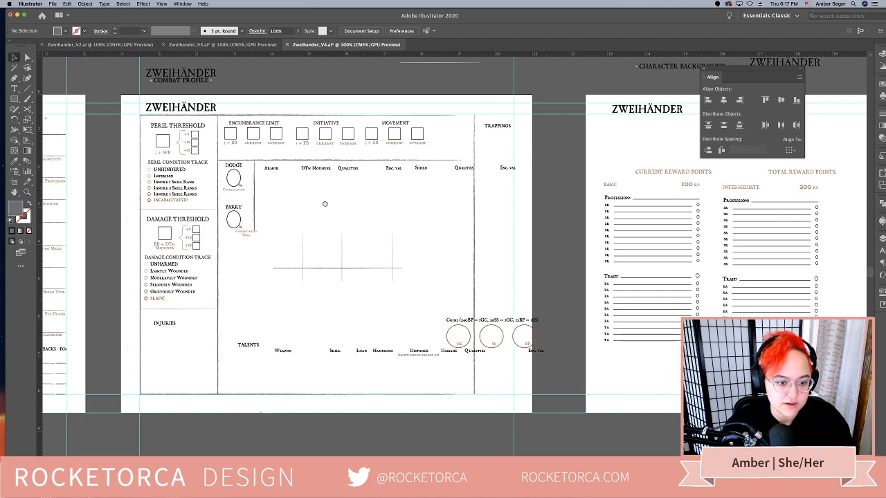
# Realign the small skill label so it sits centred beneath the Parry circle
pyautogui.hscroll(-2, 400, 230)
pyautogui.click(297, 227)
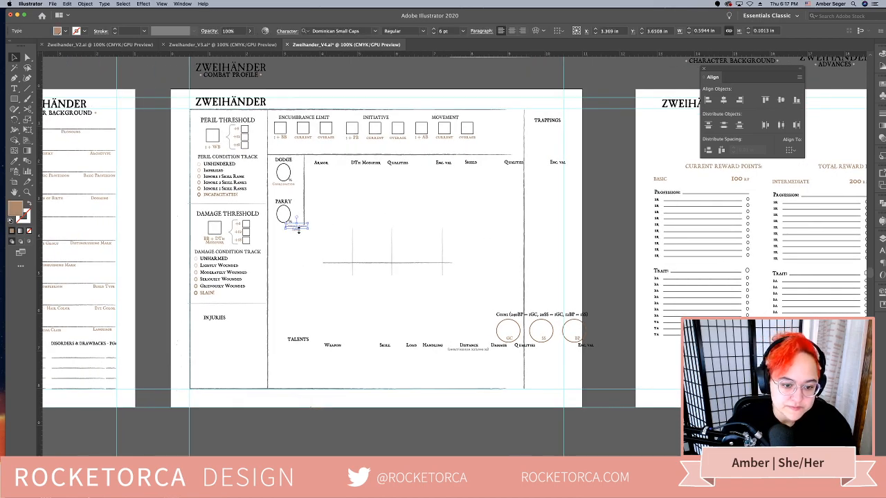
pyautogui.moveTo(304, 226); pyautogui.dragTo(291, 232)
pyautogui.press('super+z')
pyautogui.click(302, 245)
# Nudge the Armor headings left toward the Dodge divider and raise the horizontal line above them to about Y 1.52 in
pyautogui.click(355, 208)
pyautogui.click(400, 165)
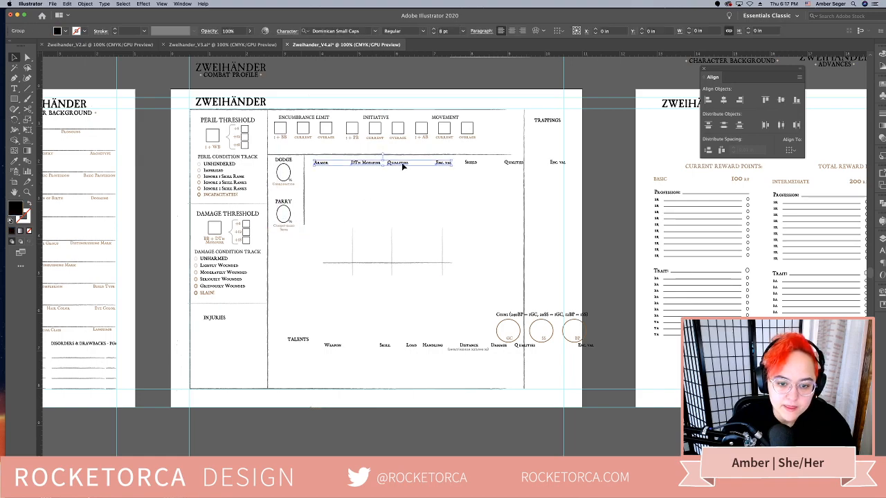
pyautogui.moveTo(401, 166); pyautogui.dragTo(395, 165)
pyautogui.click(466, 171)
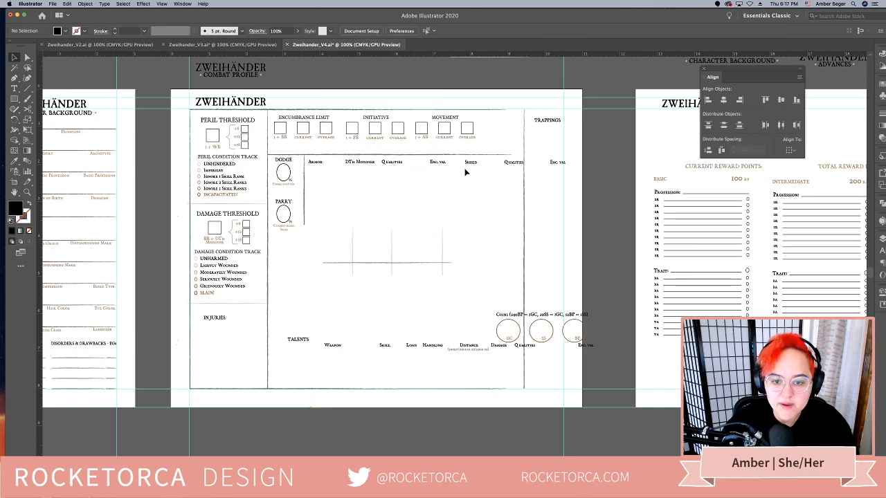
pyautogui.moveTo(479, 155); pyautogui.dragTo(480, 149)
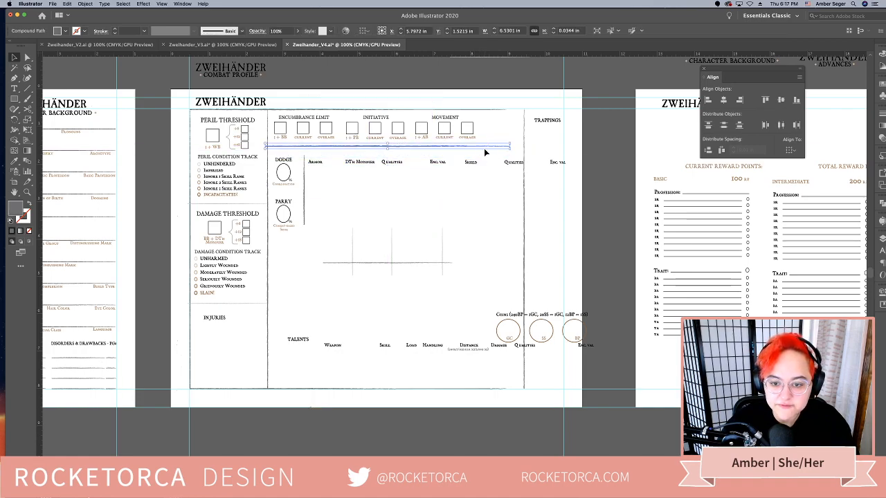
# Shift the horizontal line under the Encumbrance, Initiative and Movement boxes right and extend it to the Trappings divider
pyautogui.press('Right')
pyautogui.press('Right')
pyautogui.press('Right')
pyautogui.press('Right')
pyautogui.press('Right')
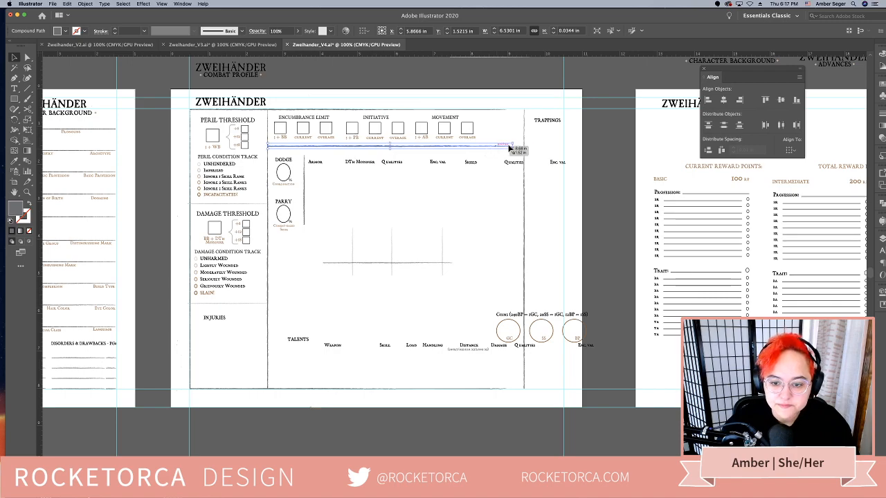
pyautogui.moveTo(513, 146); pyautogui.dragTo(524, 147)
pyautogui.click(451, 231)
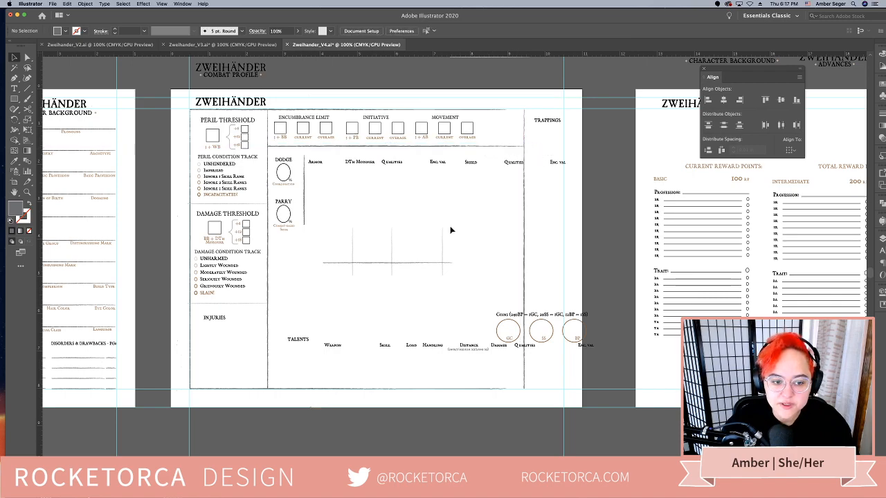
pyautogui.hscroll(-5, 457, 235)
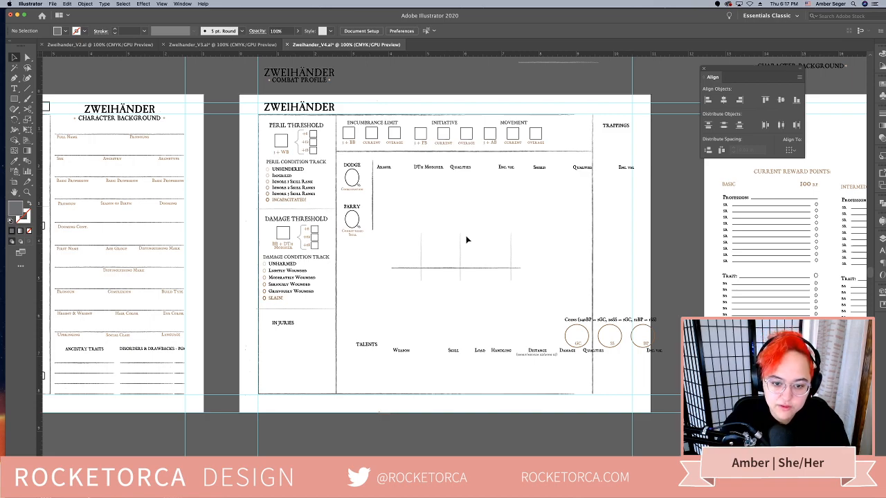
# Move the Talents heading to the top of the rightmost column and place the Trappings heading lower in the same column
pyautogui.click(371, 182)
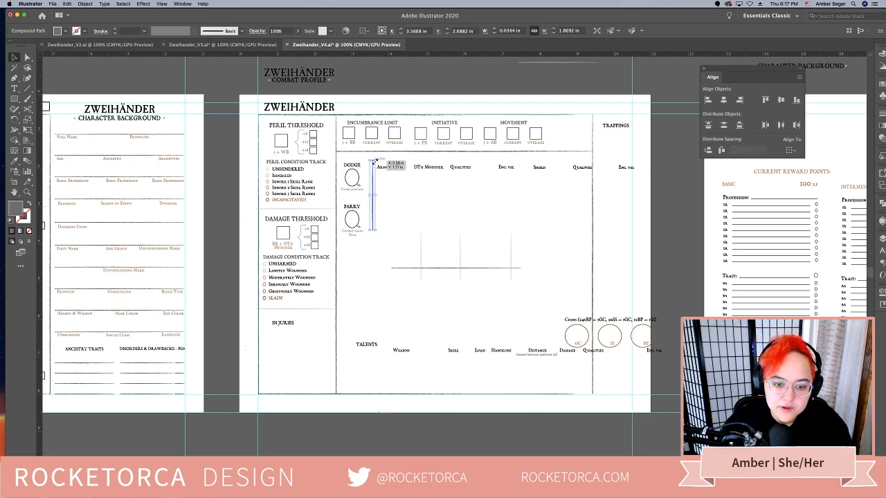
pyautogui.moveTo(372, 351); pyautogui.dragTo(618, 268)
pyautogui.click(624, 148)
pyautogui.moveTo(499, 303); pyautogui.dragTo(510, 302)
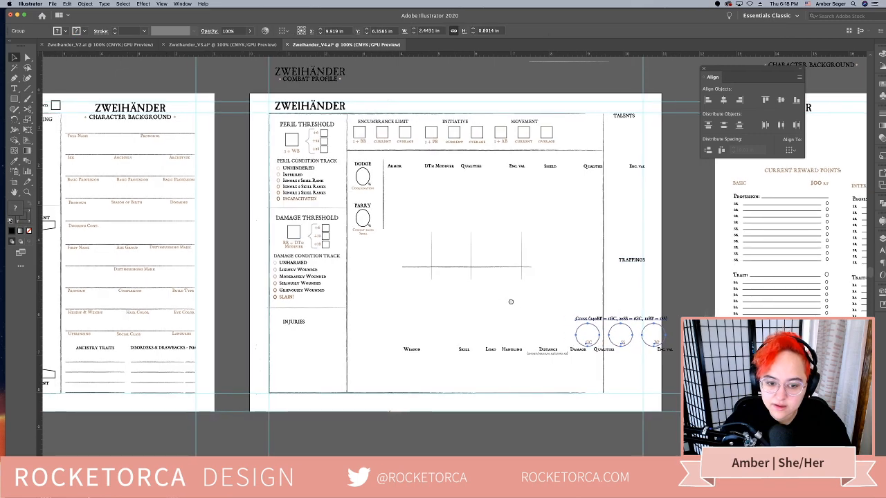
pyautogui.click(385, 192)
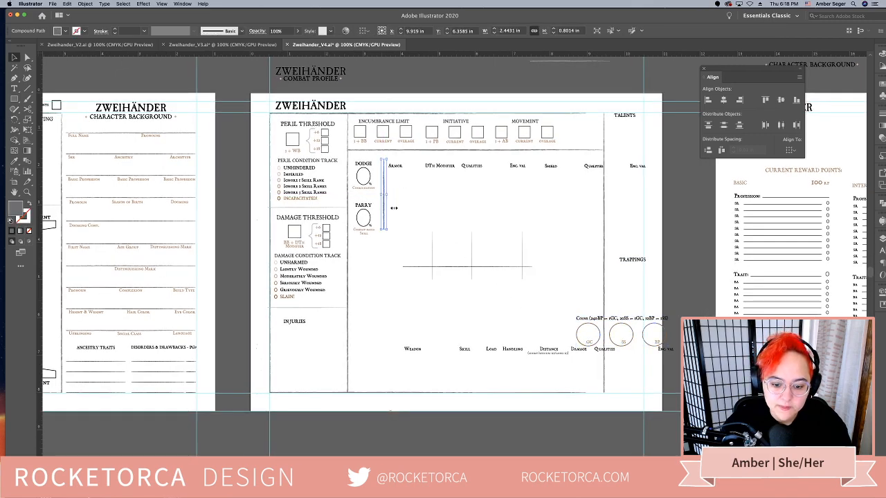
pyautogui.click(394, 309)
# Move the loose table grid lines up so they sit around the Armor, DTh Modifier, Qualities and Enc. Val headings
pyautogui.hscroll(3, 376, 288)
pyautogui.scroll(-1, 376, 289)
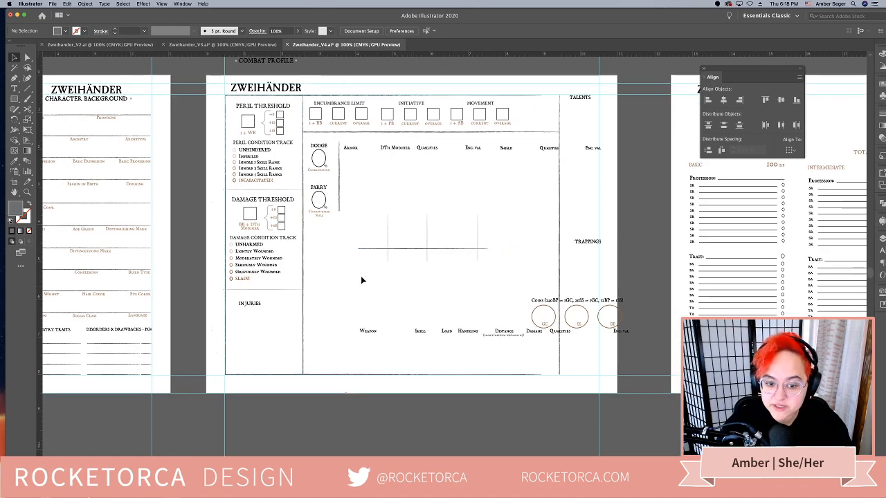
pyautogui.moveTo(370, 230); pyautogui.dragTo(447, 255)
pyautogui.moveTo(504, 267); pyautogui.dragTo(375, 232)
pyautogui.moveTo(389, 246); pyautogui.dragTo(371, 165)
pyautogui.click(349, 197)
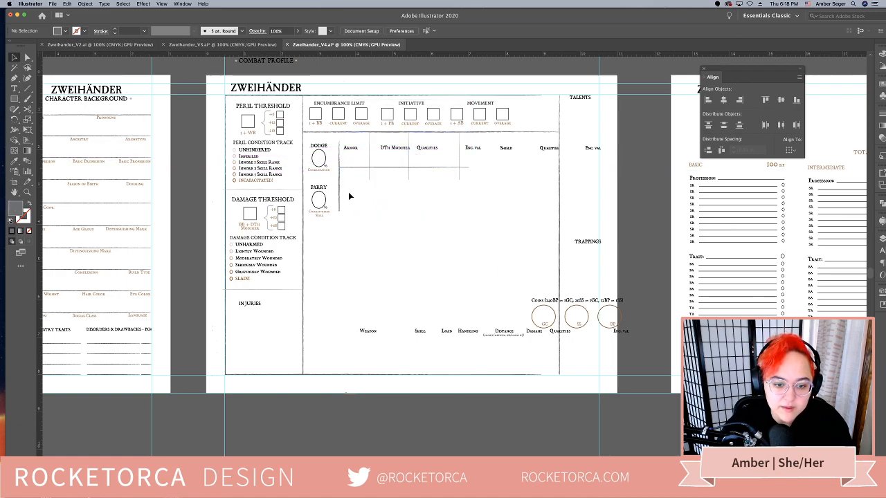
# Raise the vertical divider beside Dodge and Parry to meet the horizontal line and move the Dodge and Parry block up with it
pyautogui.moveTo(339, 192); pyautogui.dragTo(339, 182)
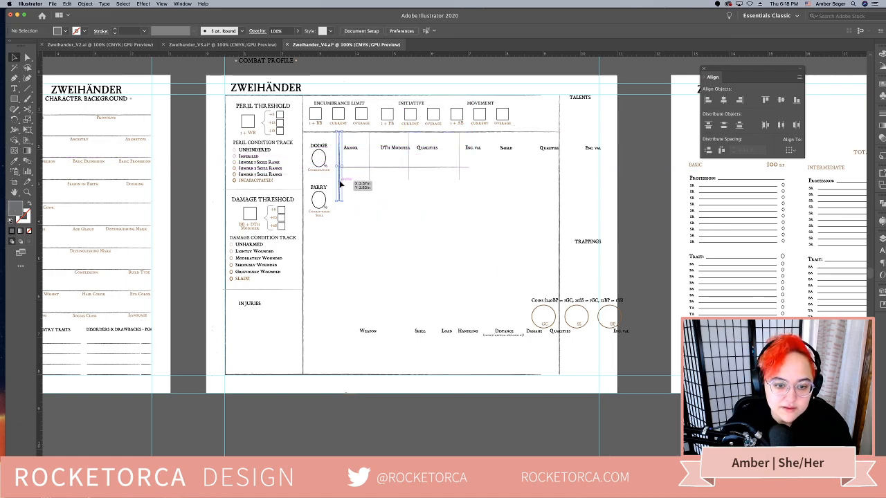
pyautogui.moveTo(334, 245); pyautogui.dragTo(307, 138)
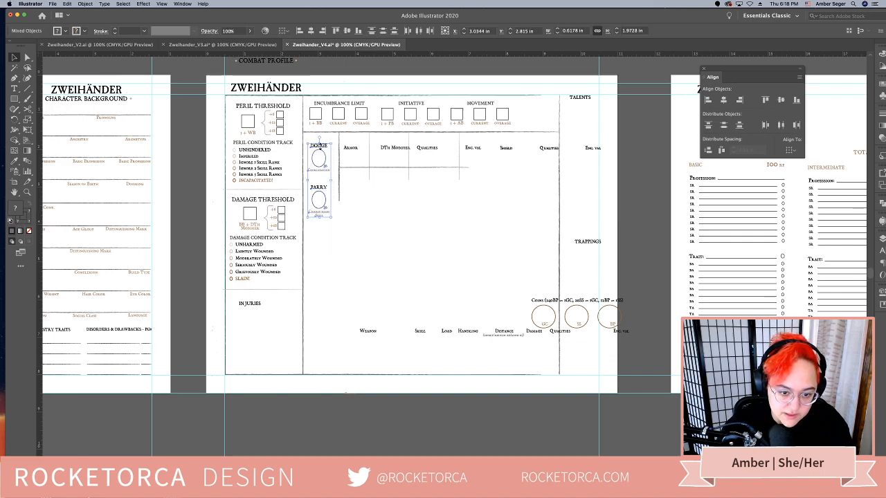
pyautogui.moveTo(333, 238); pyautogui.dragTo(324, 138)
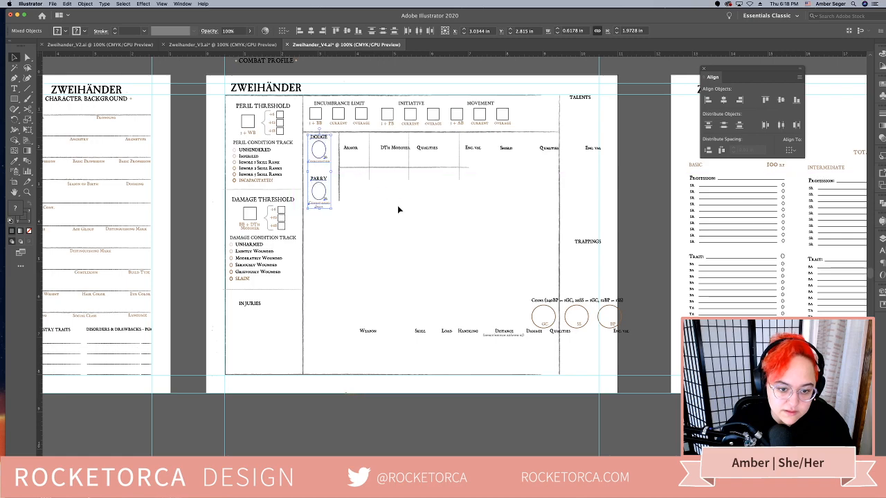
pyautogui.click(397, 208)
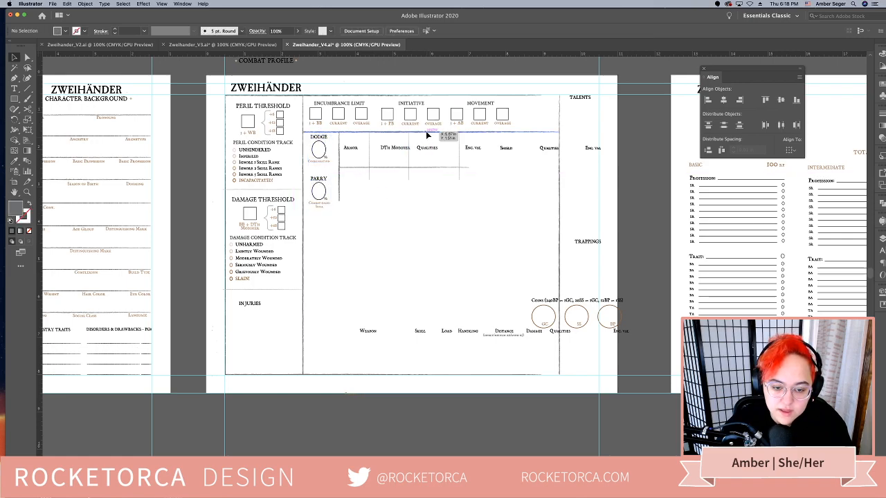
# Duplicate the horizontal divider below the Parry block and lengthen the vertical divider beside Dodge and Parry down to it
pyautogui.moveTo(427, 133); pyautogui.dragTo(431, 213)
pyautogui.click(340, 200)
pyautogui.moveTo(339, 199); pyautogui.dragTo(339, 213)
pyautogui.click(380, 252)
pyautogui.scroll(-3, 402, 231)
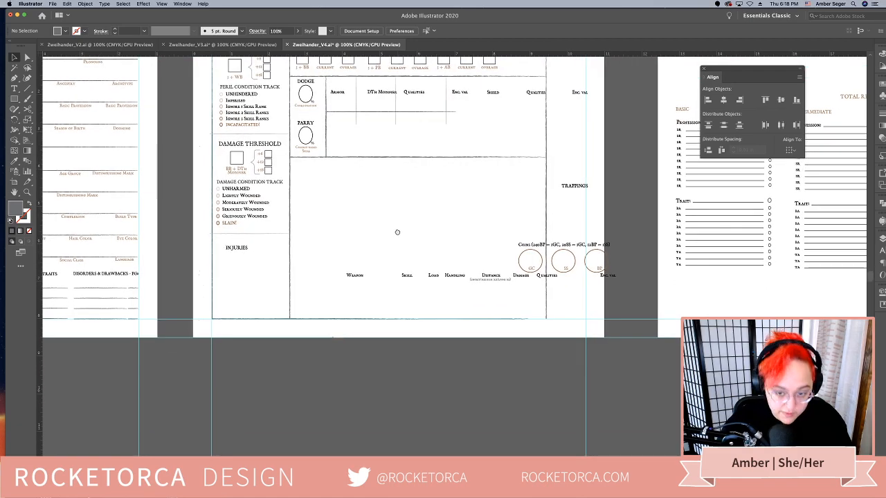
# Move the tall vertical divider beside the Talents and Trappings headings out to the page's right margin guide
pyautogui.scroll(3, 399, 230)
pyautogui.hscroll(2, 398, 229)
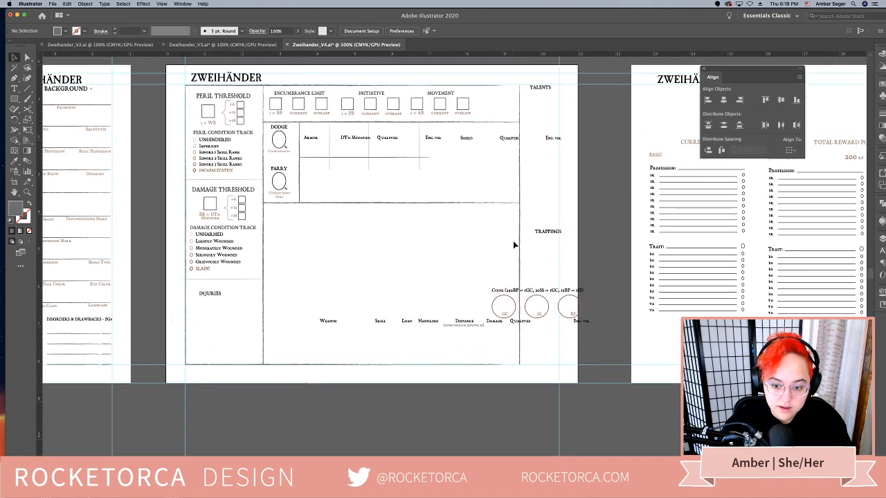
pyautogui.moveTo(520, 239); pyautogui.dragTo(560, 242)
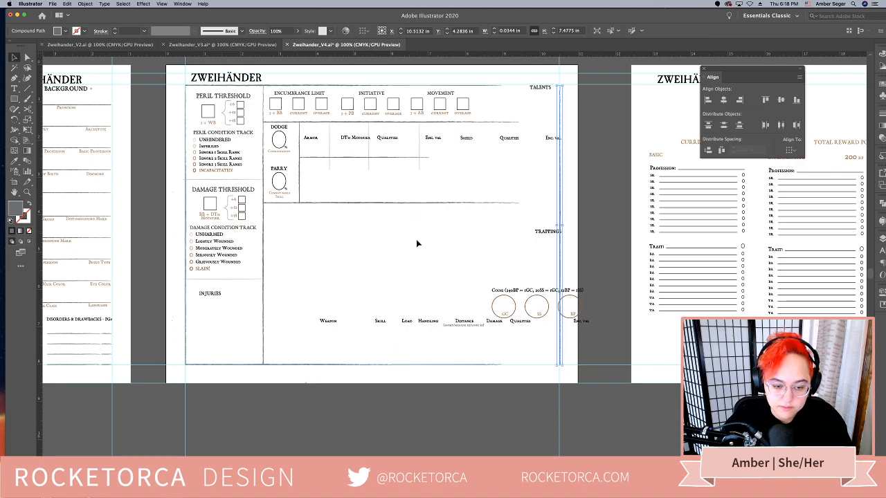
pyautogui.click(352, 220)
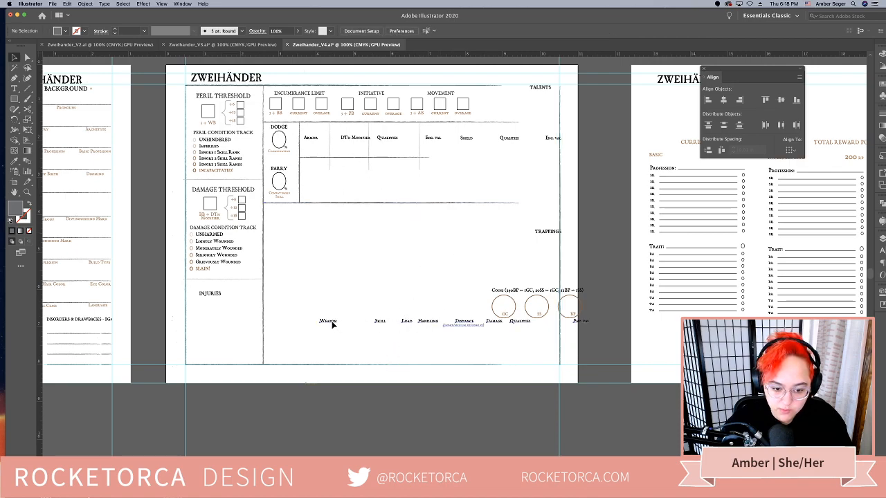
# Move the Weapon headings up beneath the lower horizontal divider and place a horizontal rule under them
pyautogui.moveTo(330, 323); pyautogui.dragTo(284, 212)
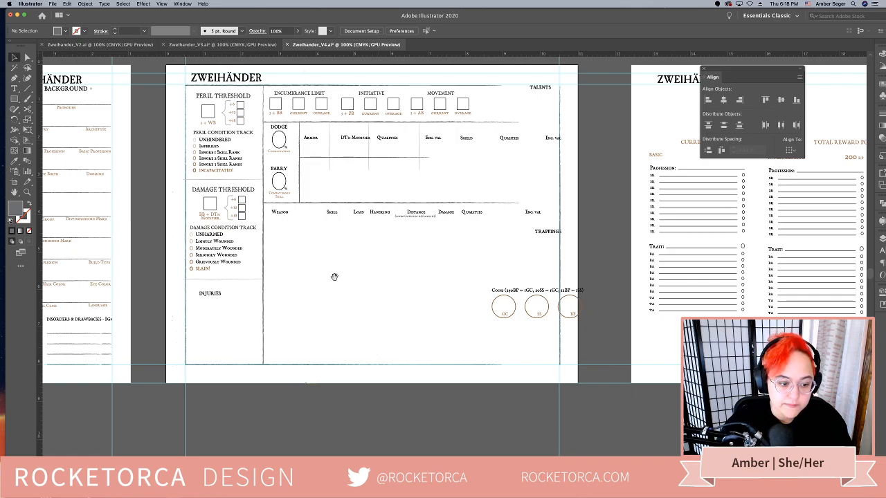
pyautogui.moveTo(334, 277); pyautogui.dragTo(379, 274)
pyautogui.moveTo(104, 217); pyautogui.dragTo(578, 243)
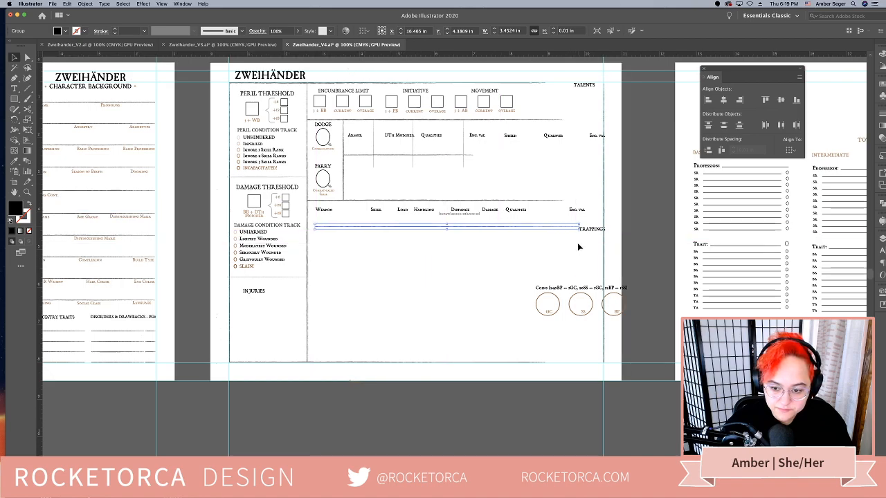
pyautogui.click(438, 261)
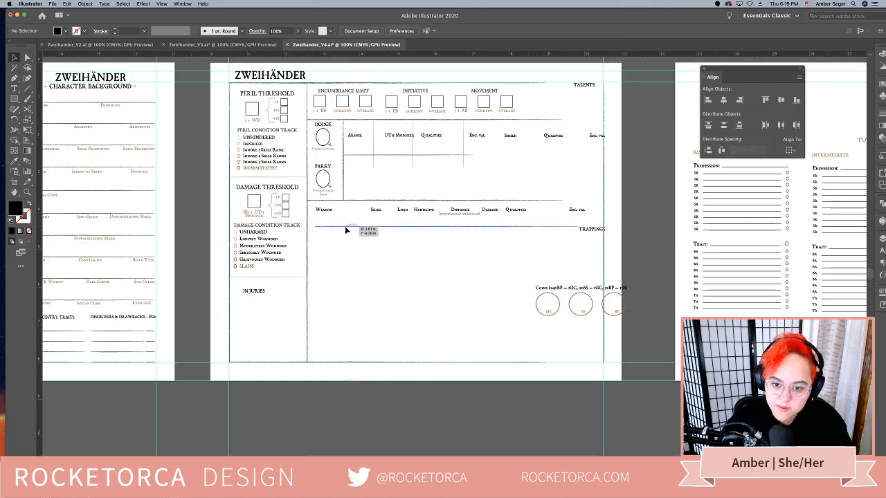
# Duplicate the weapon rule twice below itself and stretch all three rules from the threshold column divider to the right margin line
pyautogui.moveTo(346, 230)
pyautogui.mouseDown()
pyautogui.moveTo(358, 263)
pyautogui.moveTo(366, 251)
pyautogui.moveTo(350, 247)
pyautogui.mouseUp()
pyautogui.click(350, 309)
pyautogui.click(350, 322)
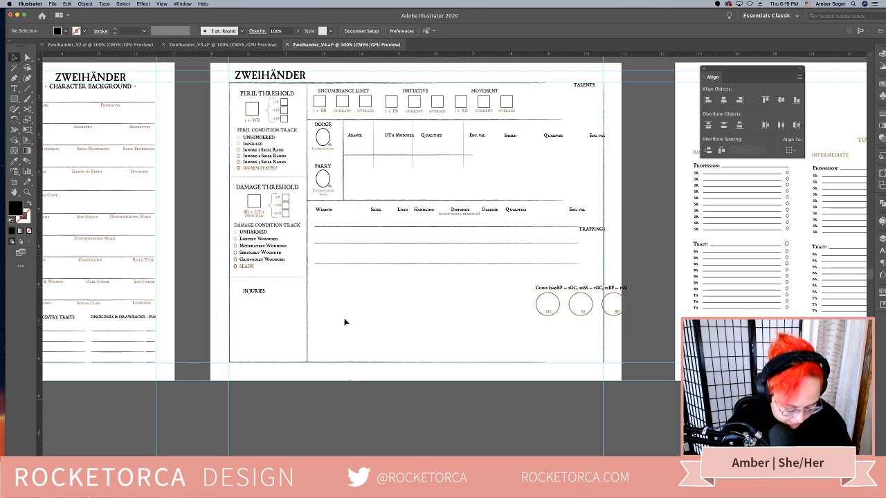
pyautogui.click(343, 229)
pyautogui.moveTo(316, 246); pyautogui.dragTo(307, 247)
pyautogui.moveTo(581, 242); pyautogui.dragTo(604, 247)
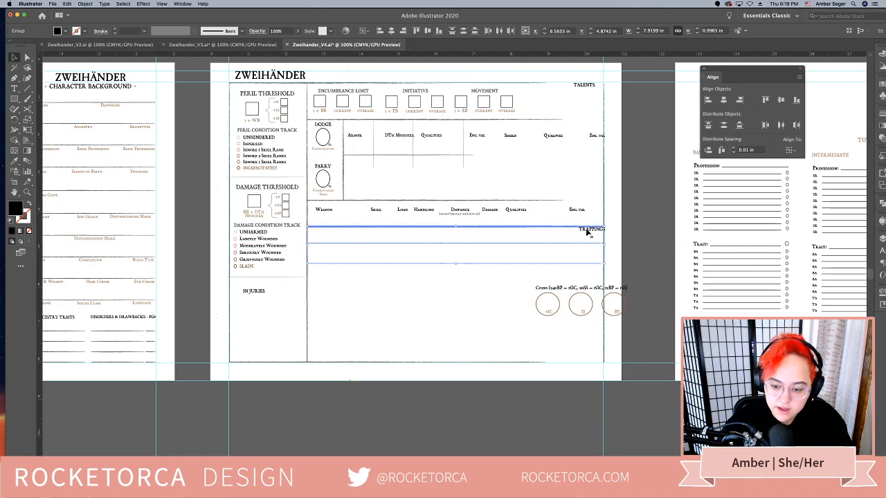
# Move the Trappings heading out of the weapon rows into the space below the Shield headings
pyautogui.click(589, 229)
pyautogui.press('Delete')
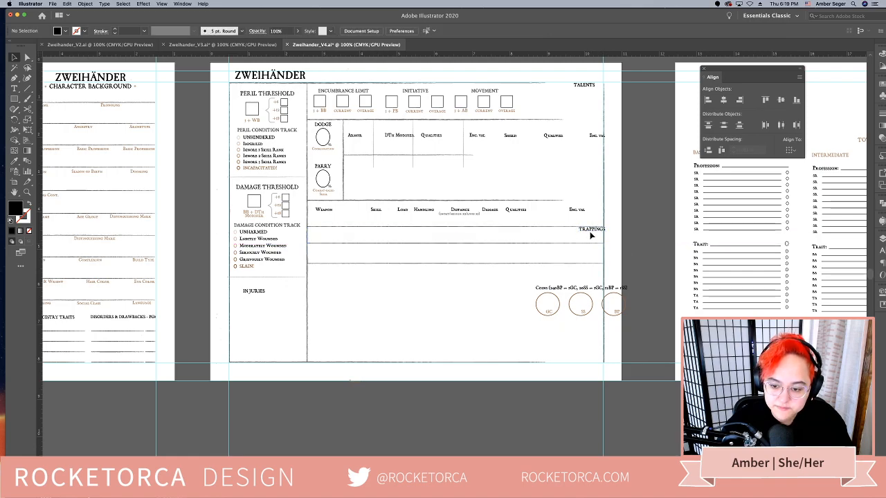
pyautogui.moveTo(589, 231); pyautogui.dragTo(575, 172)
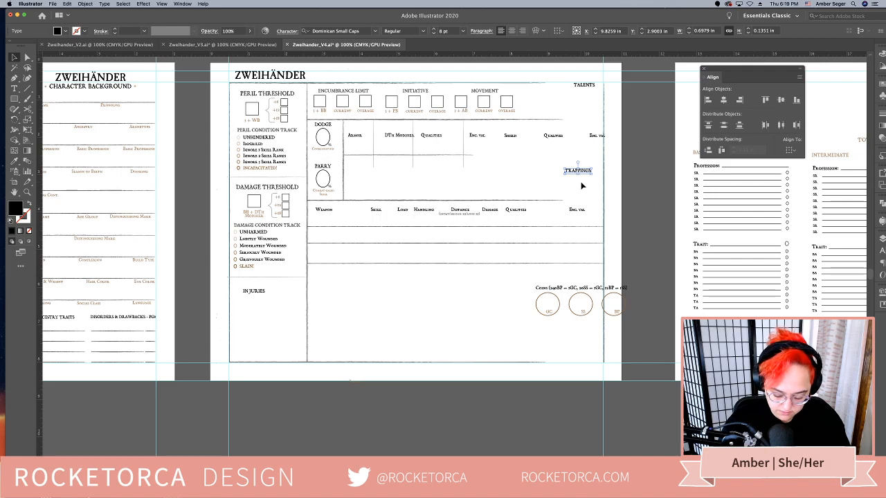
pyautogui.click(472, 317)
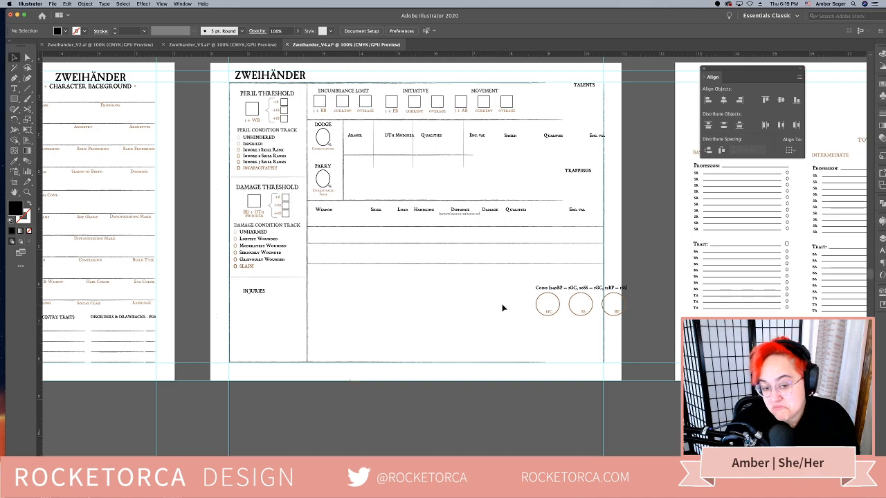
# Try to duplicate the armor table's horizontal line across beneath the Shield headings
pyautogui.scroll(2, 400, 214)
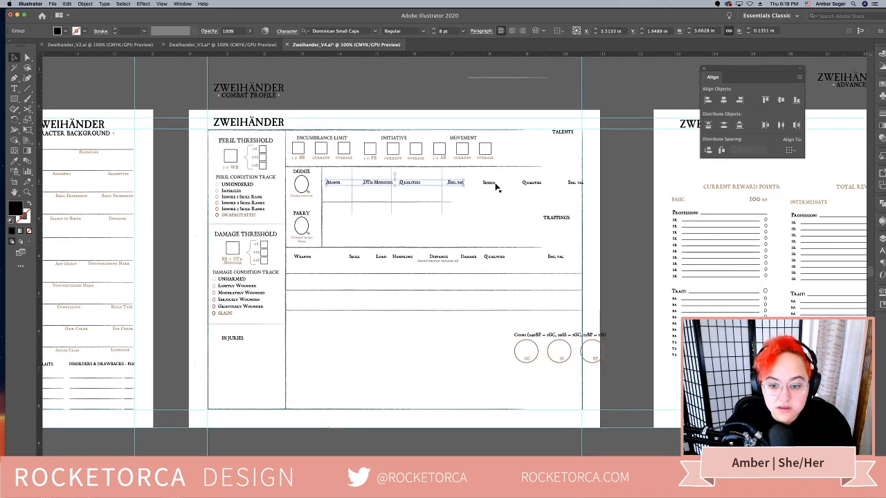
pyautogui.click(456, 182)
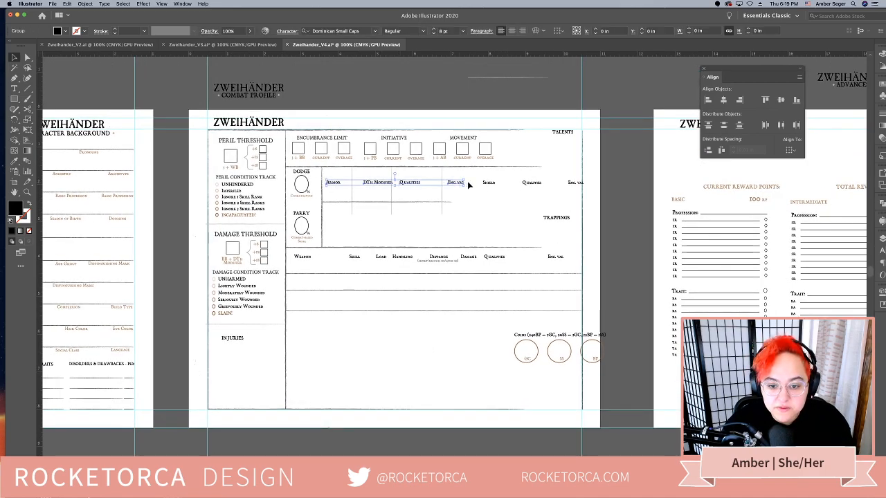
pyautogui.click(488, 182)
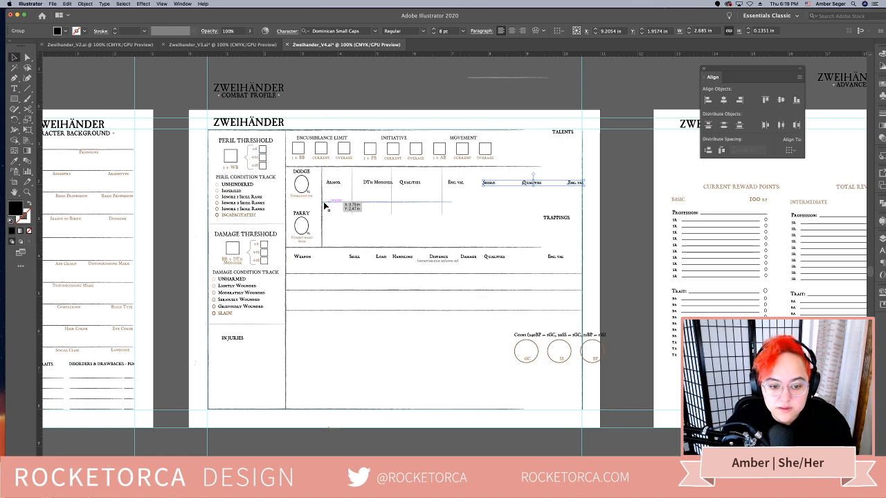
pyautogui.moveTo(323, 202); pyautogui.dragTo(468, 221)
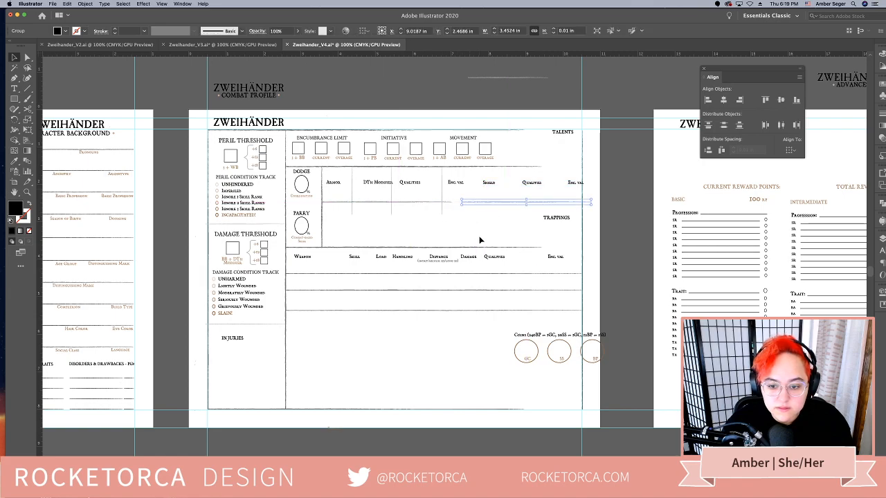
pyautogui.press('super+z')
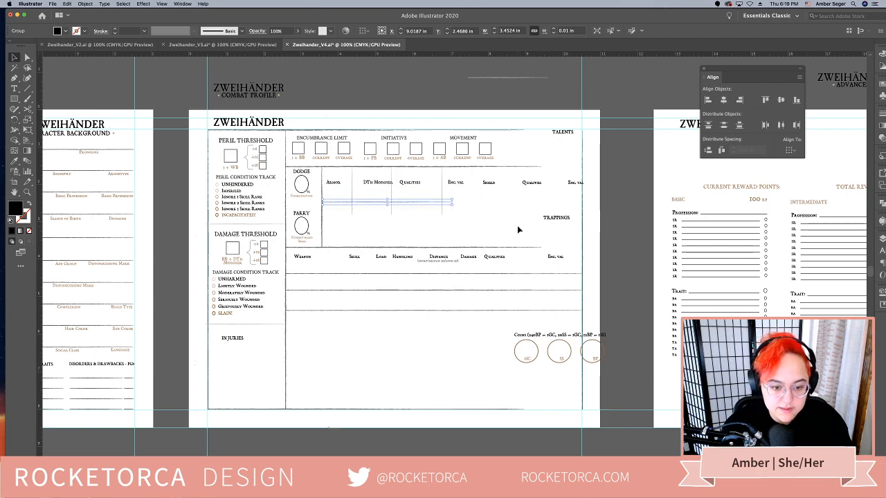
# Duplicate the vertical divider beside Dodge and Parry into the gap between the Armor and Shield headings
pyautogui.click(497, 211)
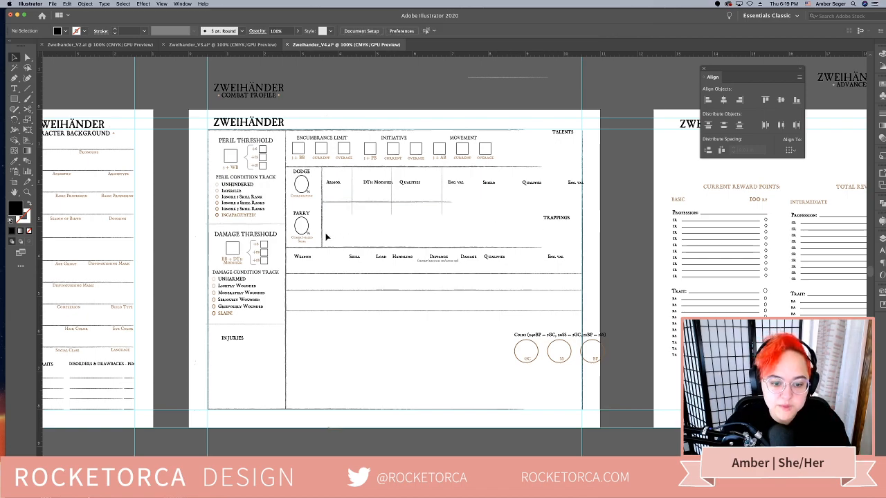
pyautogui.moveTo(326, 237); pyautogui.dragTo(478, 233)
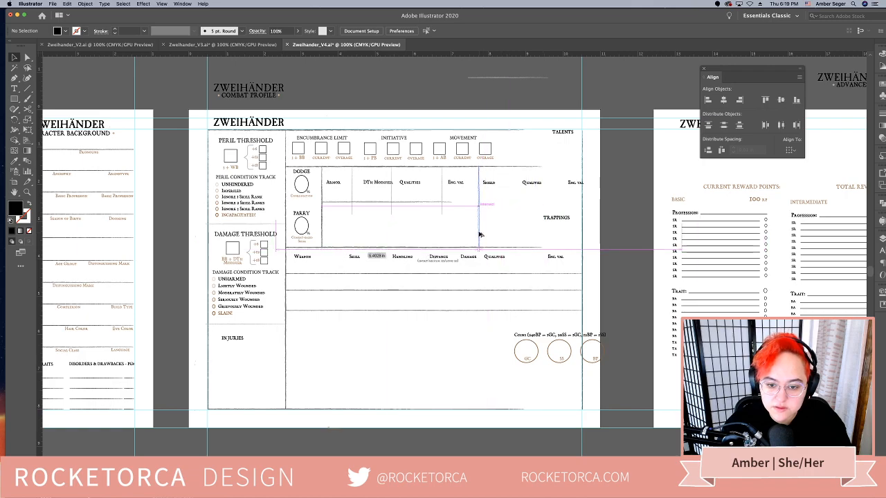
# Align the tops of the Armor and Shield heading groups and raise both together by about 0.25 in
pyautogui.click(461, 185)
pyautogui.keyDown('shift'); pyautogui.click(489, 184); pyautogui.keyUp('shift')
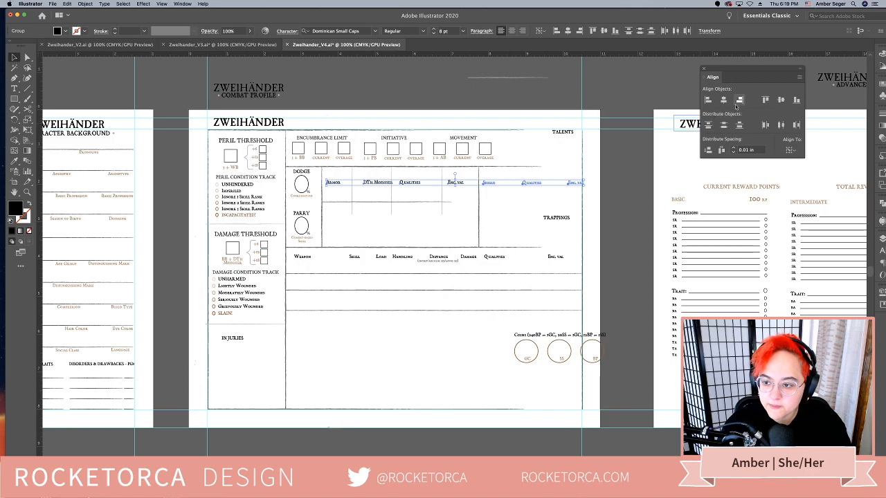
pyautogui.click(766, 99)
pyautogui.click(493, 191)
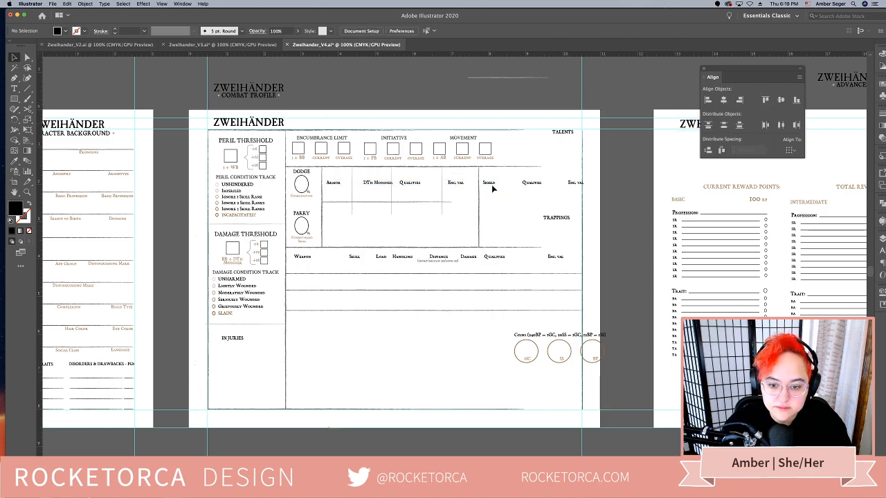
pyautogui.click(460, 184)
pyautogui.keyDown('shift'); pyautogui.click(486, 184); pyautogui.keyUp('shift')
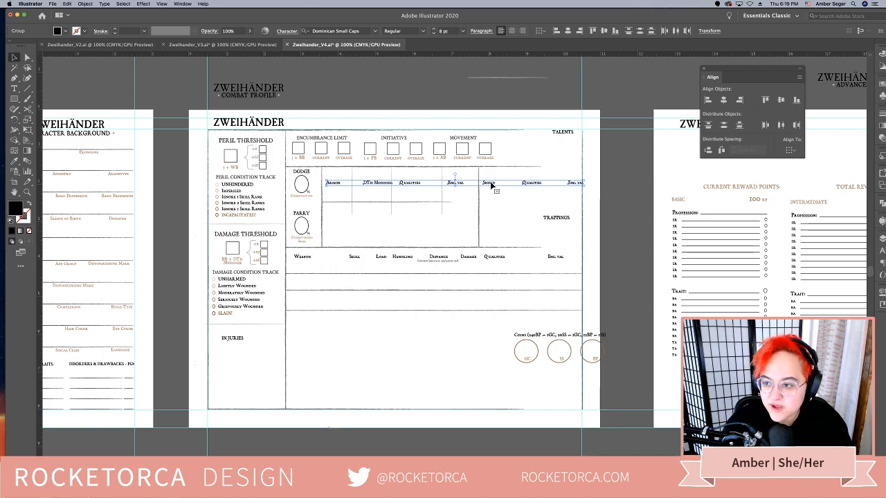
pyautogui.moveTo(491, 181); pyautogui.dragTo(492, 173)
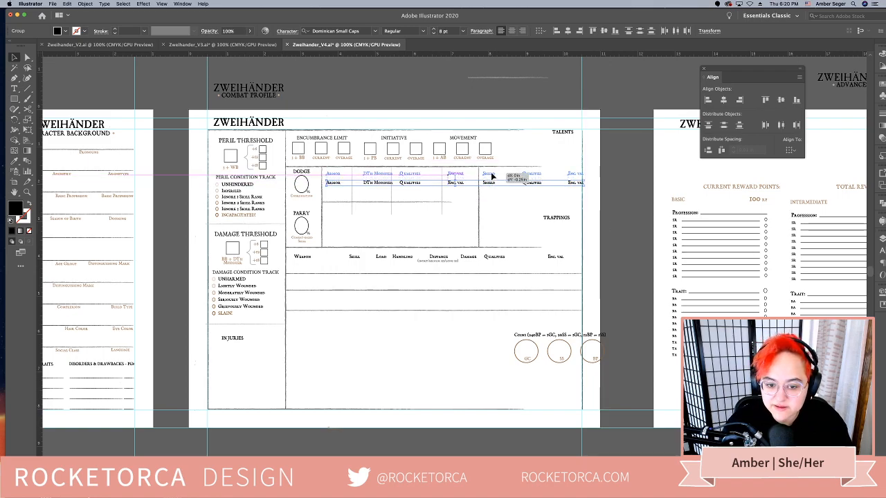
# Nudge the Armor and Shield heading groups slightly higher and shift the vertical divider between them a little to the left
pyautogui.press('Up')
pyautogui.press('Up')
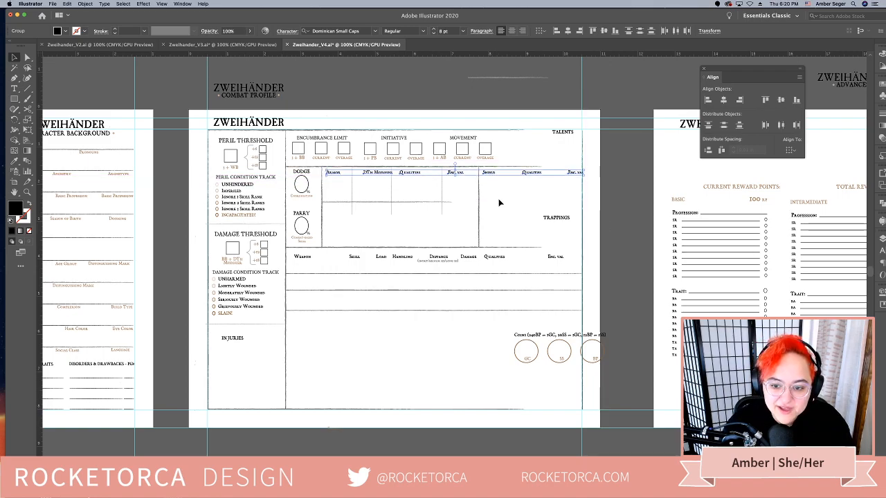
pyautogui.click(512, 201)
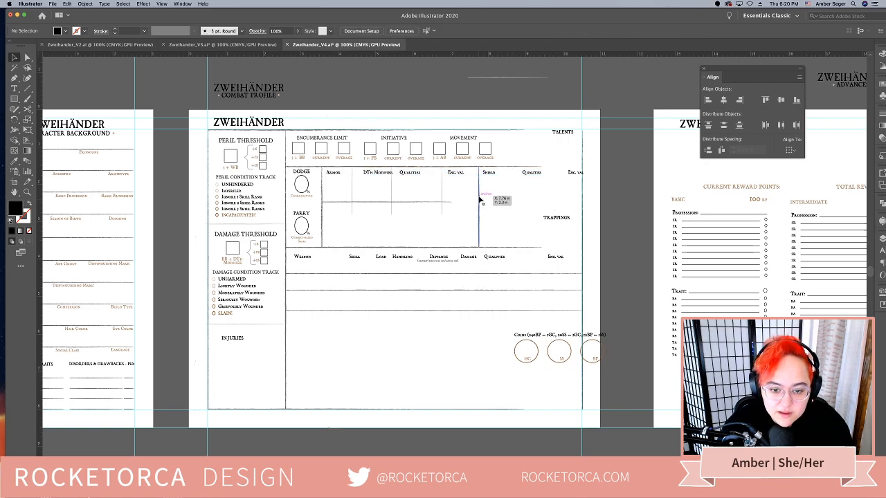
pyautogui.moveTo(479, 199); pyautogui.dragTo(476, 199)
pyautogui.click(544, 212)
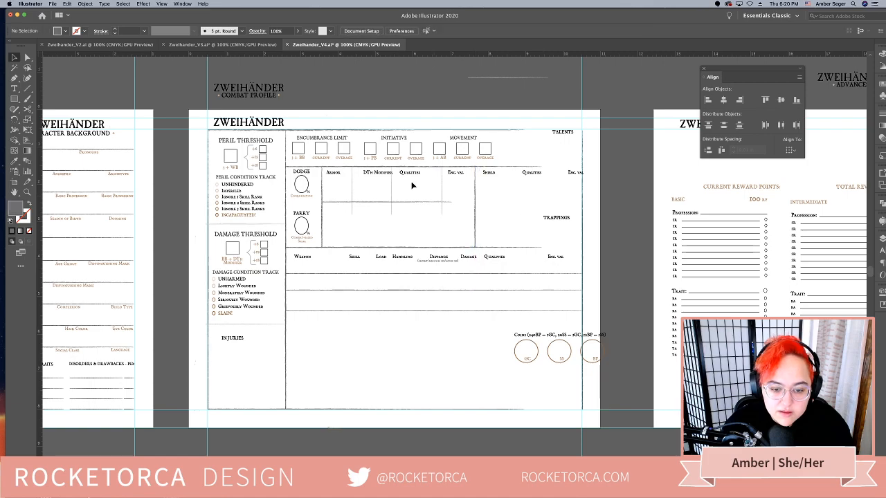
# Reposition the armor table's column dividers between its headings and place its horizontal line directly beneath them, reaching the Shield divider
pyautogui.click(367, 172)
pyautogui.click(424, 184)
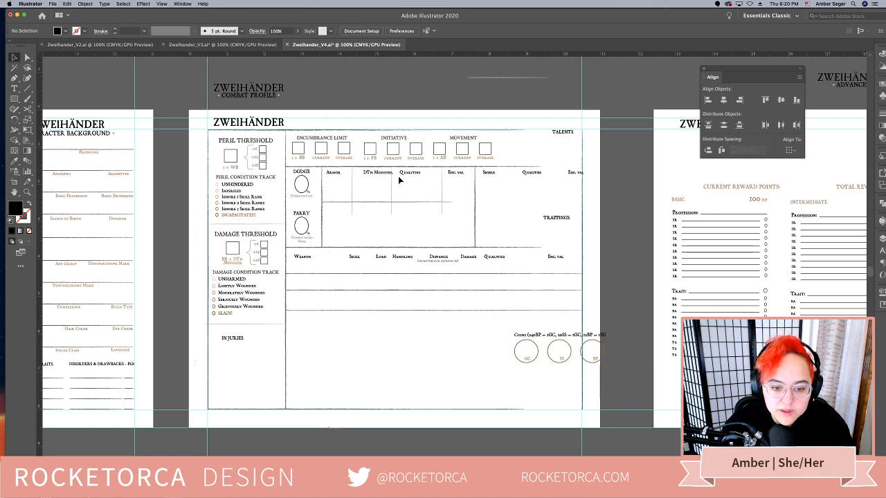
pyautogui.moveTo(353, 187); pyautogui.dragTo(475, 182)
pyautogui.click(401, 192)
pyautogui.click(431, 191)
pyautogui.click(412, 203)
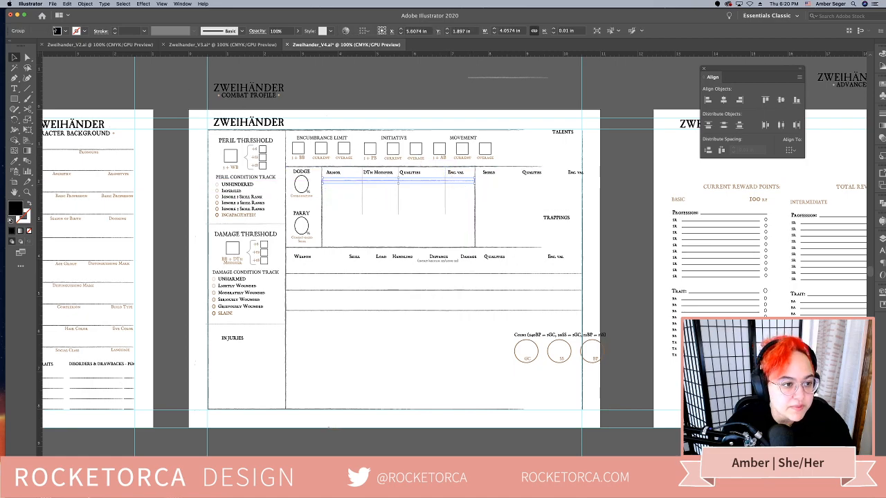
# Fill the horizontal line beneath the Armor headings with the black swatch
pyautogui.click(64, 31)
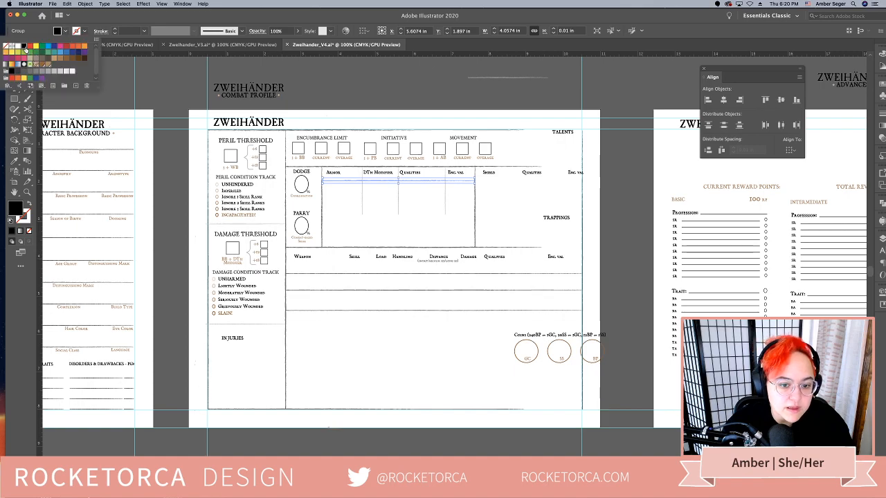
pyautogui.doubleClick(23, 47)
pyautogui.press('Escape')
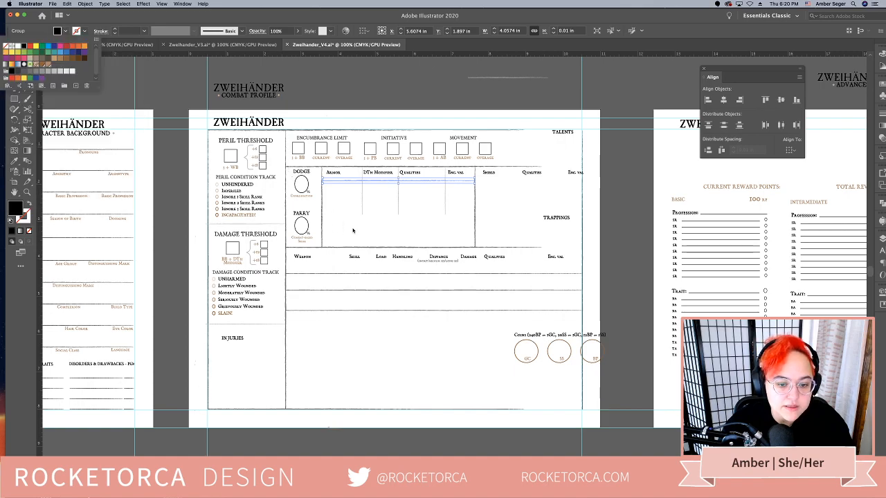
pyautogui.click(401, 226)
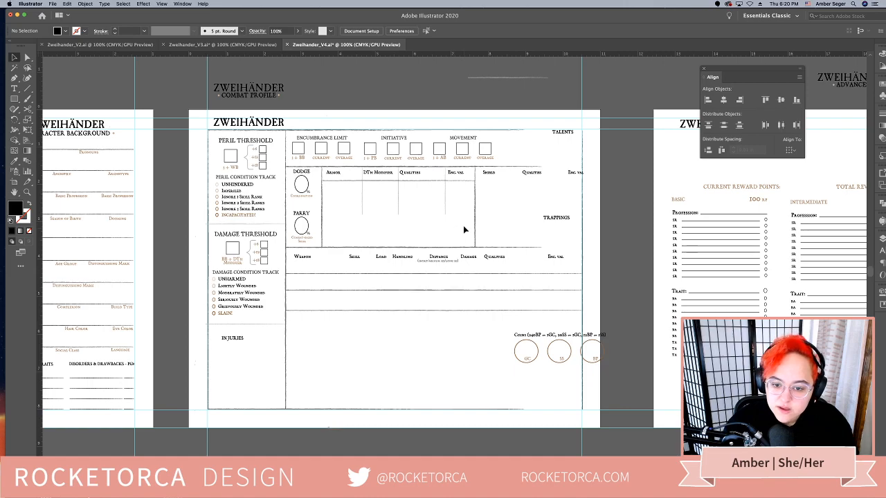
pyautogui.moveTo(464, 227); pyautogui.dragTo(360, 212)
pyautogui.click(388, 227)
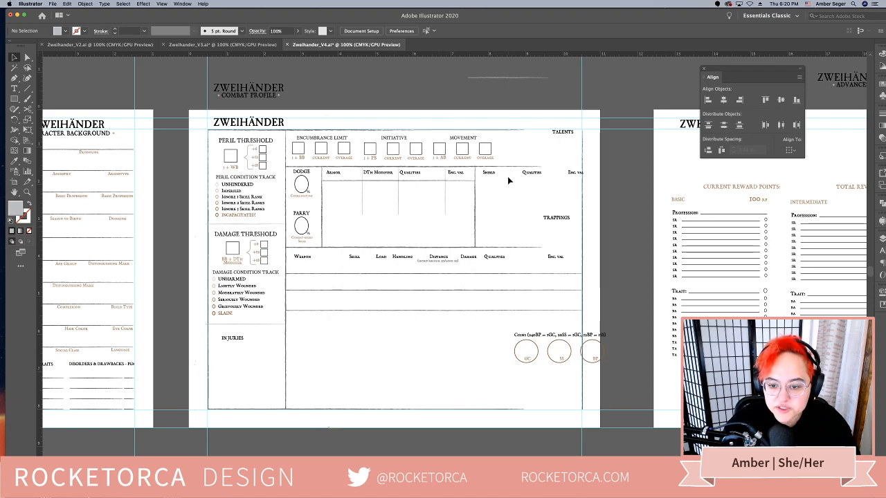
# Stretch the horizontal line beneath the Armor headings across under the Shield headings to the page's right margin
pyautogui.click(488, 173)
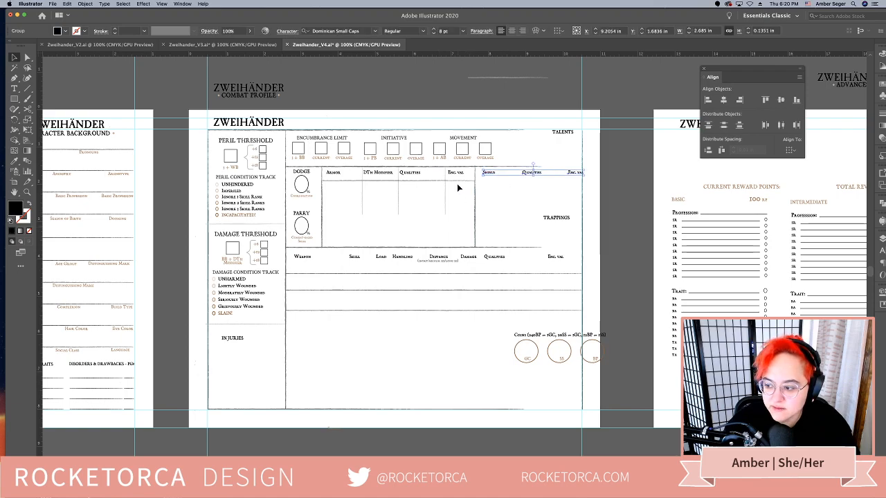
pyautogui.click(463, 180)
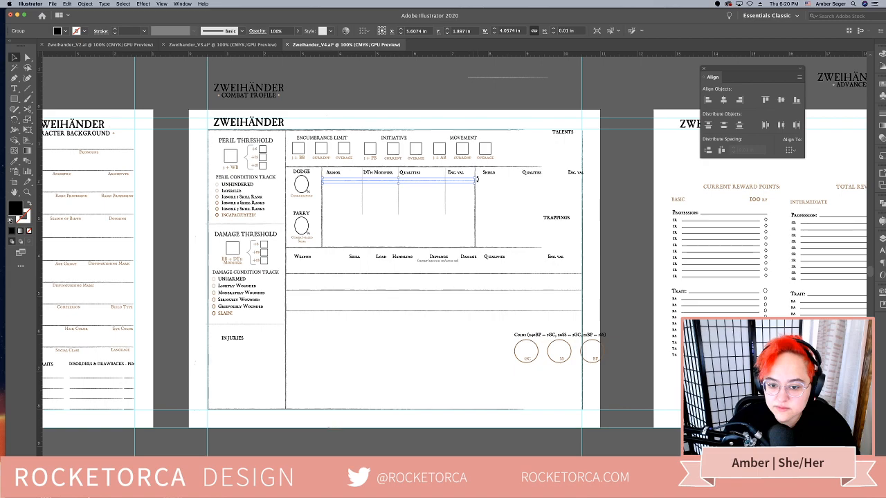
pyautogui.moveTo(476, 179); pyautogui.dragTo(580, 183)
pyautogui.click(569, 281)
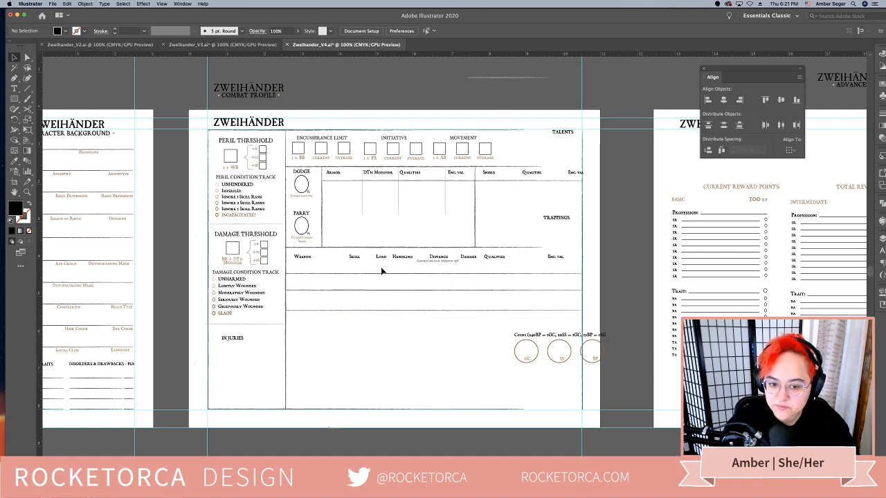
# Move the Shield heading group into the space below the armor table's column dividers
pyautogui.click(488, 172)
pyautogui.moveTo(490, 172); pyautogui.dragTo(342, 224)
pyautogui.click(442, 233)
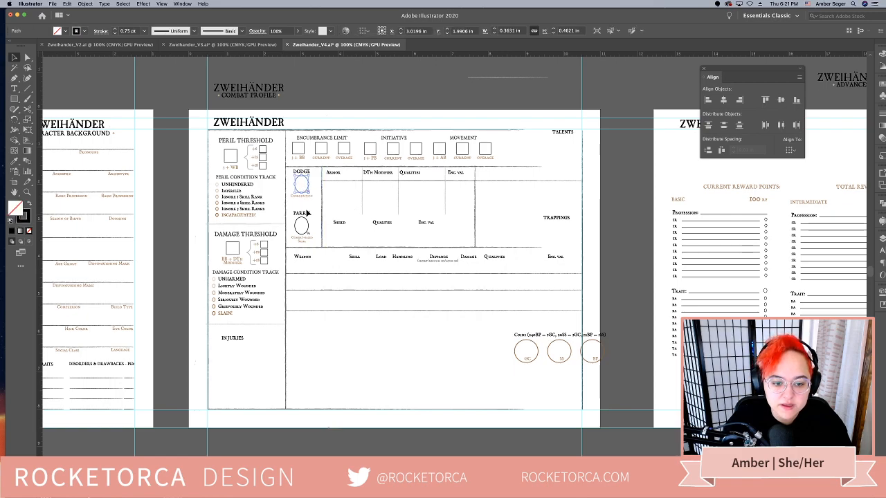
# Move the Dodge and Parry blocks beside the Movement boxes and the Talents heading off the artboard above the page
pyautogui.click(299, 174)
pyautogui.moveTo(300, 174)
pyautogui.mouseDown()
pyautogui.moveTo(346, 176)
pyautogui.moveTo(520, 138)
pyautogui.mouseUp()
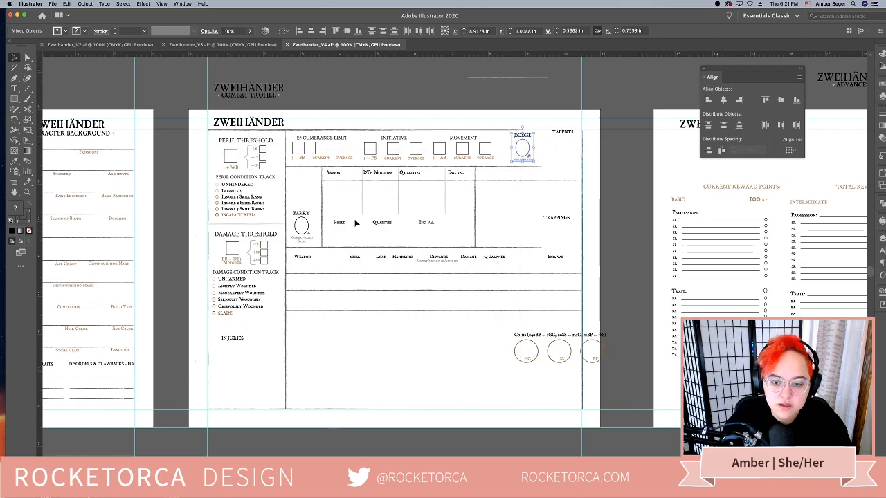
pyautogui.click(314, 242)
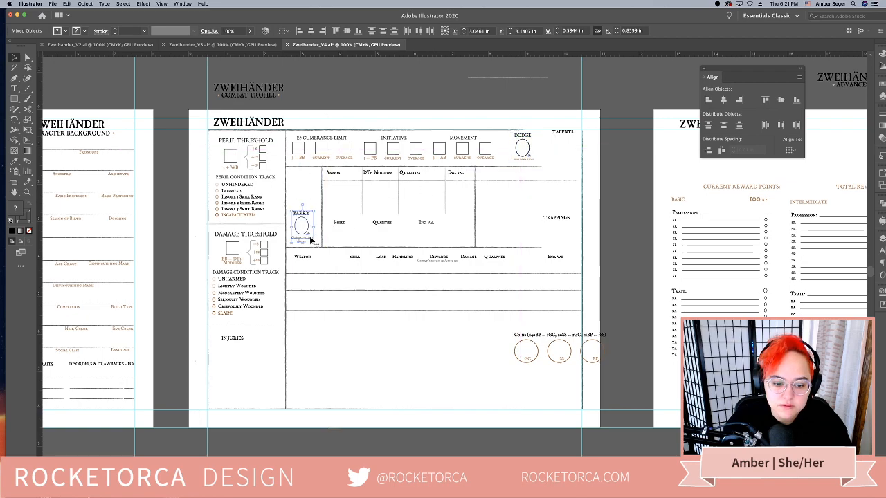
pyautogui.moveTo(313, 242)
pyautogui.mouseDown()
pyautogui.moveTo(562, 170)
pyautogui.moveTo(553, 99)
pyautogui.mouseUp()
pyautogui.press('super+shift+a')
# Delete the vertical divider before the Armor headings and shift those headings and their horizontal line left to the threshold column's border
pyautogui.click(322, 206)
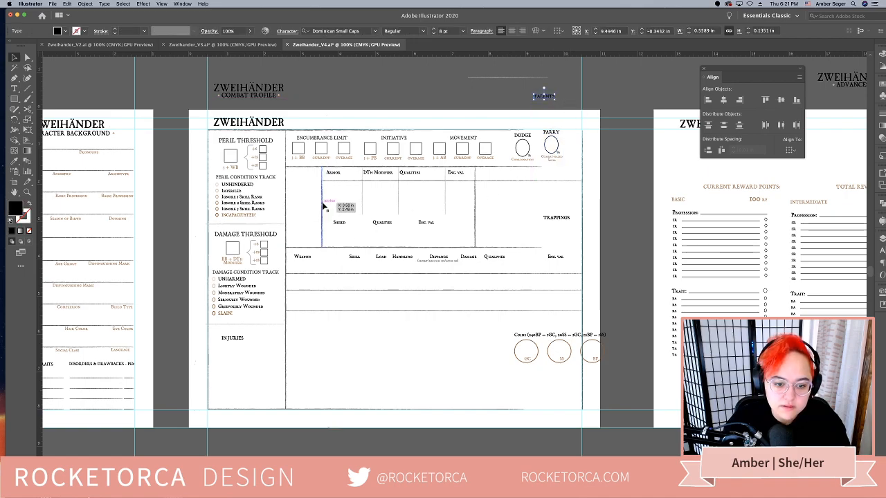
pyautogui.press('Delete')
pyautogui.moveTo(332, 174); pyautogui.dragTo(307, 182)
pyautogui.click(348, 211)
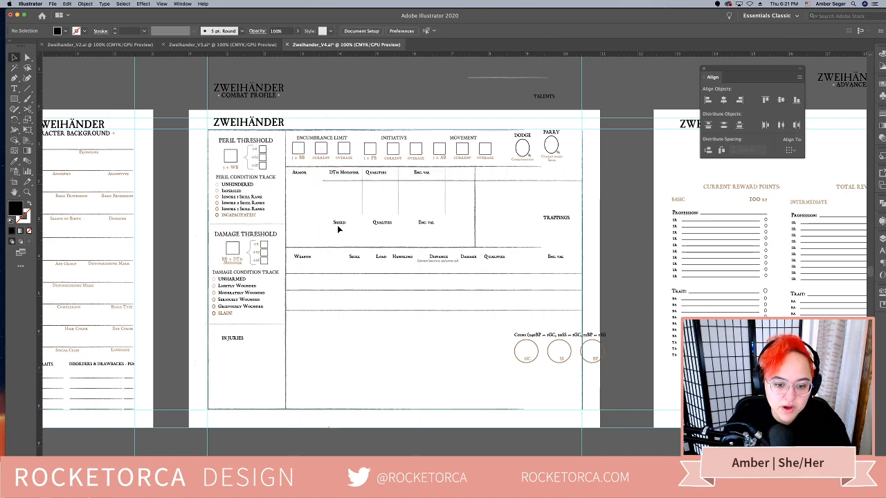
pyautogui.moveTo(397, 187); pyautogui.dragTo(360, 183)
pyautogui.click(490, 210)
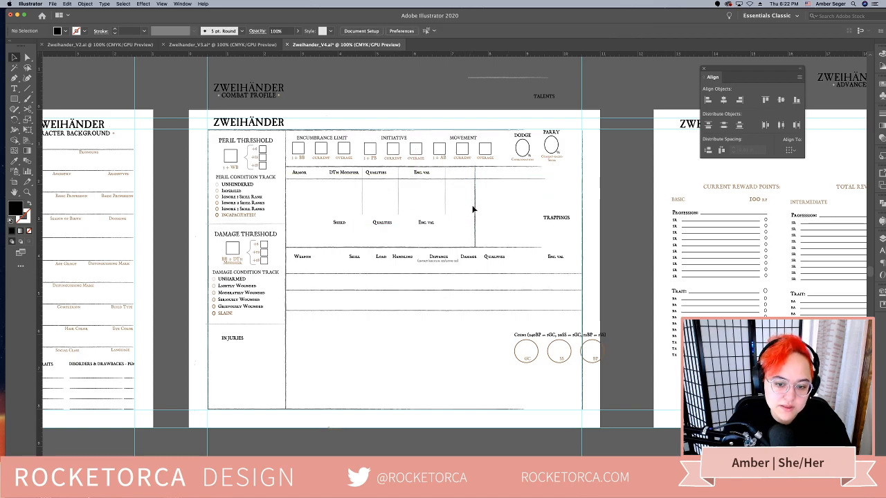
# Extend the horizontal lines above and below the Encumbrance, Initiative and Movement row to the page's right margin
pyautogui.click(546, 167)
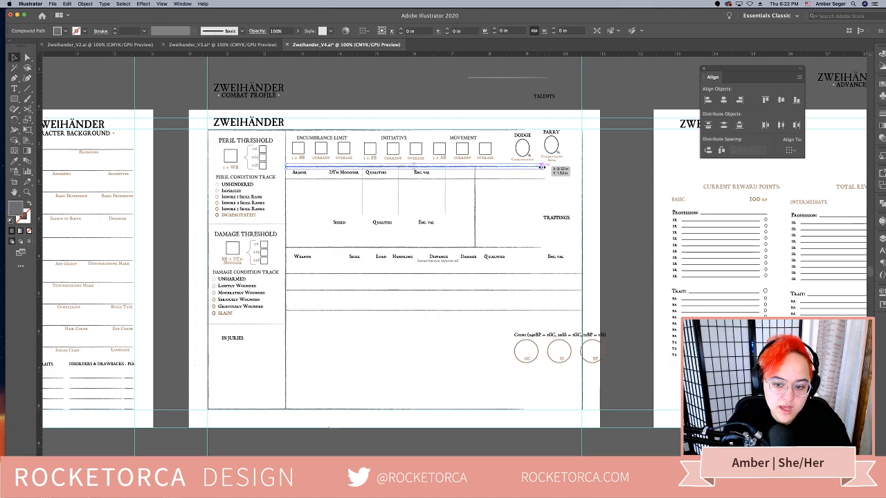
pyautogui.moveTo(545, 168); pyautogui.dragTo(582, 168)
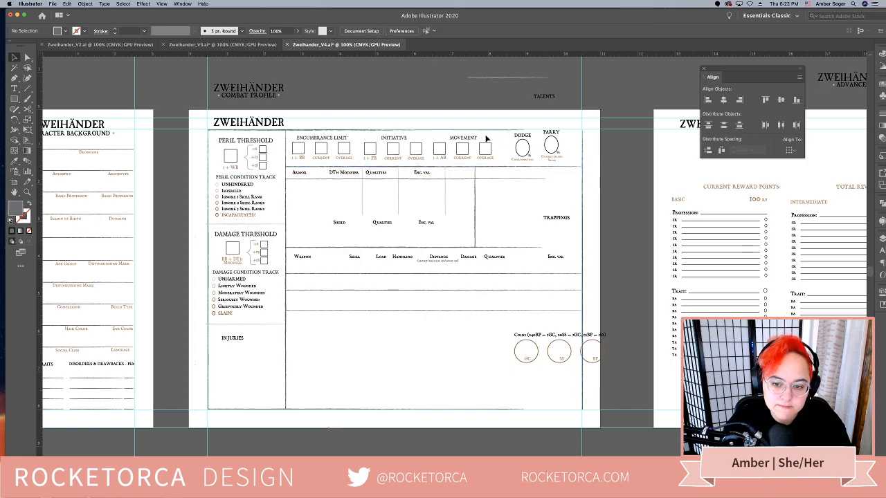
pyautogui.click(522, 131)
pyautogui.moveTo(522, 132); pyautogui.dragTo(583, 135)
pyautogui.click(545, 196)
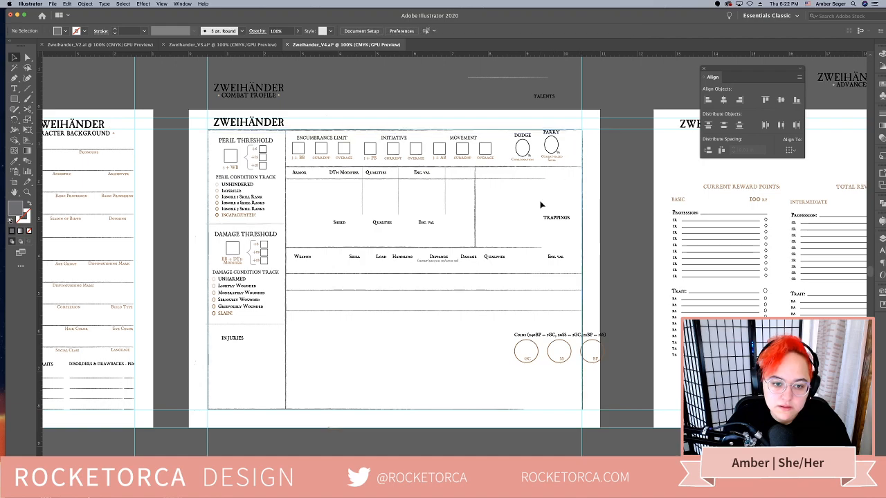
pyautogui.moveTo(544, 178); pyautogui.dragTo(454, 182)
# Nudge the Armor heading group down slightly, closer to its horizontal line
pyautogui.click(370, 174)
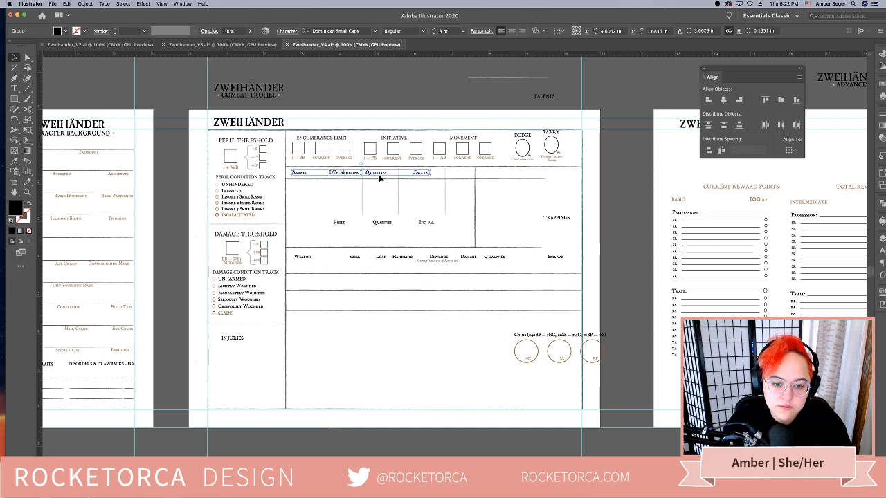
pyautogui.press('Down')
pyautogui.press('Down')
pyautogui.click(436, 230)
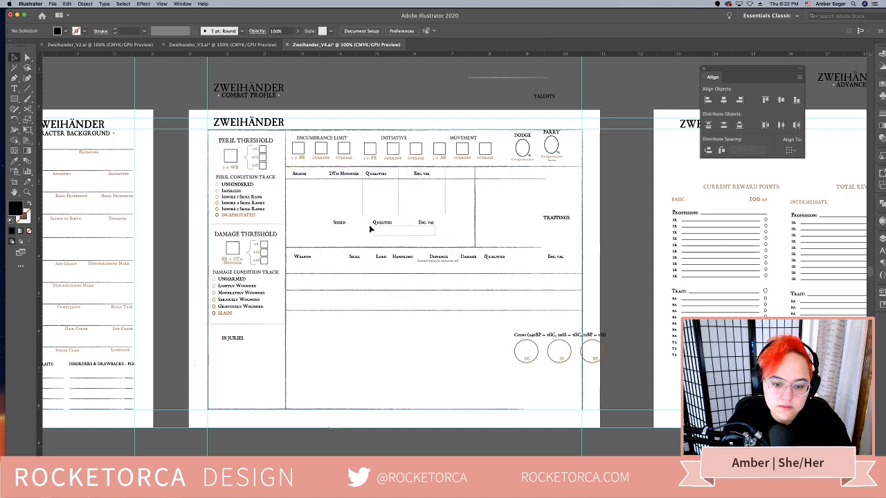
# Move the Shield heading group up beneath the Armor headings, lining up Shield under Armor
pyautogui.click(333, 226)
pyautogui.click(431, 232)
pyautogui.moveTo(423, 225); pyautogui.dragTo(382, 201)
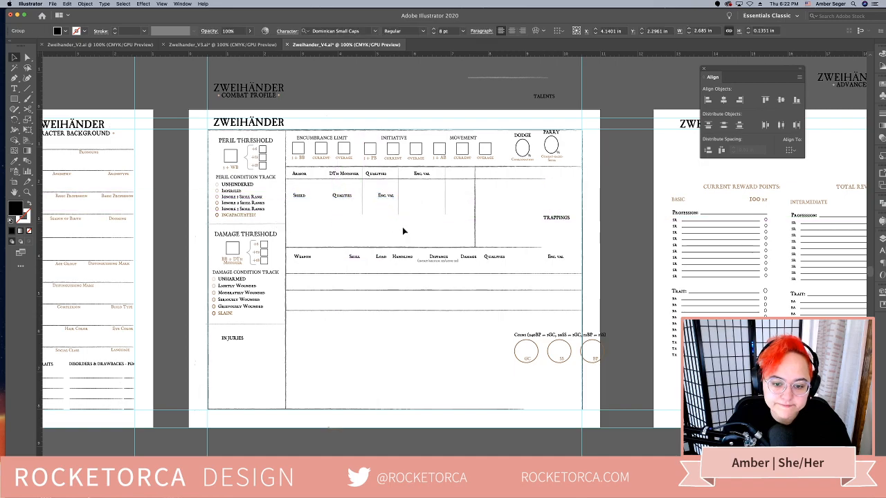
pyautogui.click(401, 232)
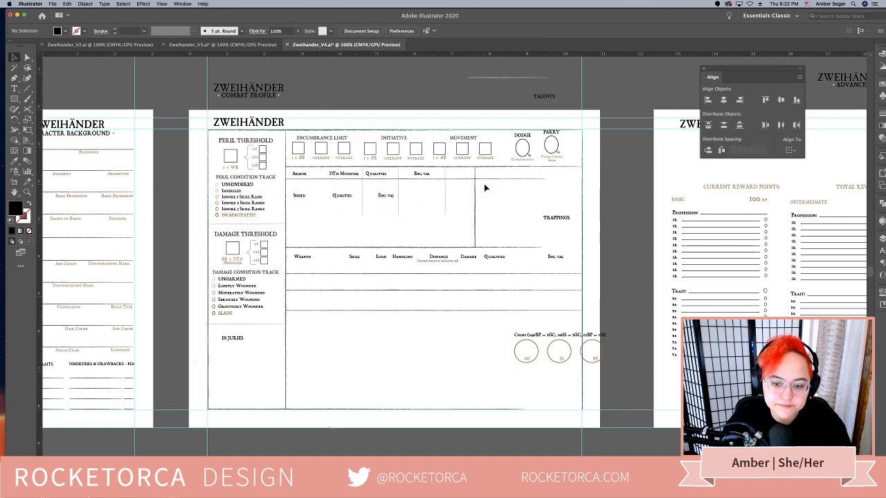
pyautogui.click(501, 258)
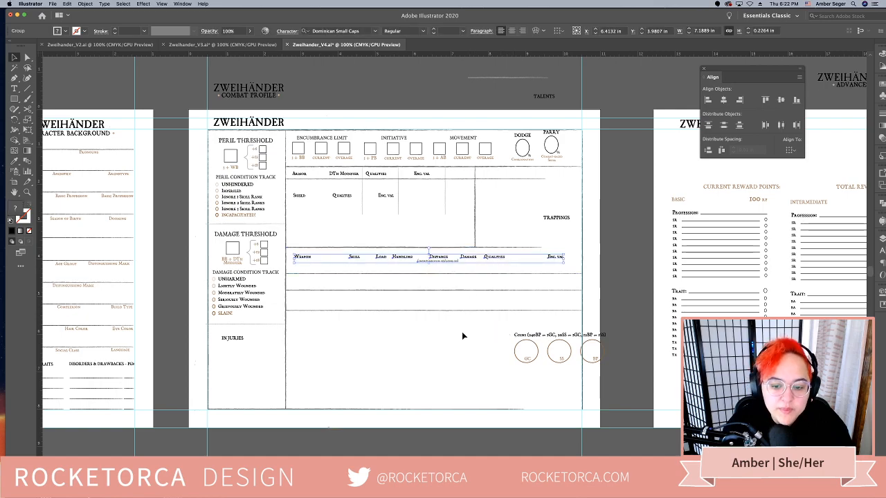
pyautogui.click(435, 360)
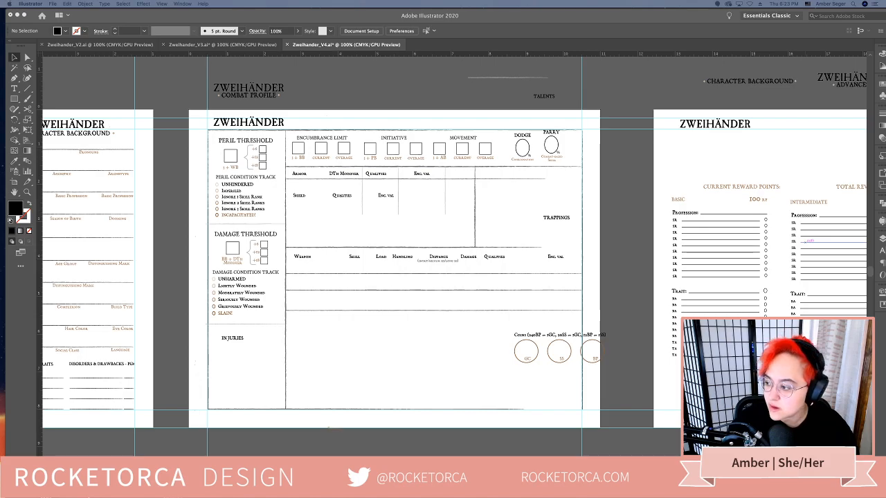
# Switch to the Zweihänder player's handbook PDF in Acrobat and examine the Simple Melee Weapons table at 125% zoom
pyautogui.moveTo(885, 153); pyautogui.dragTo(528, 51)
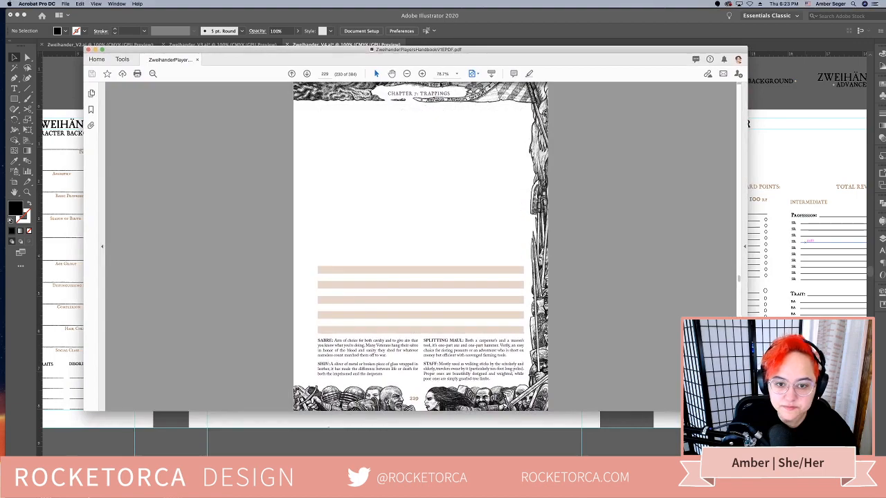
pyautogui.click(422, 74)
pyautogui.click(422, 73)
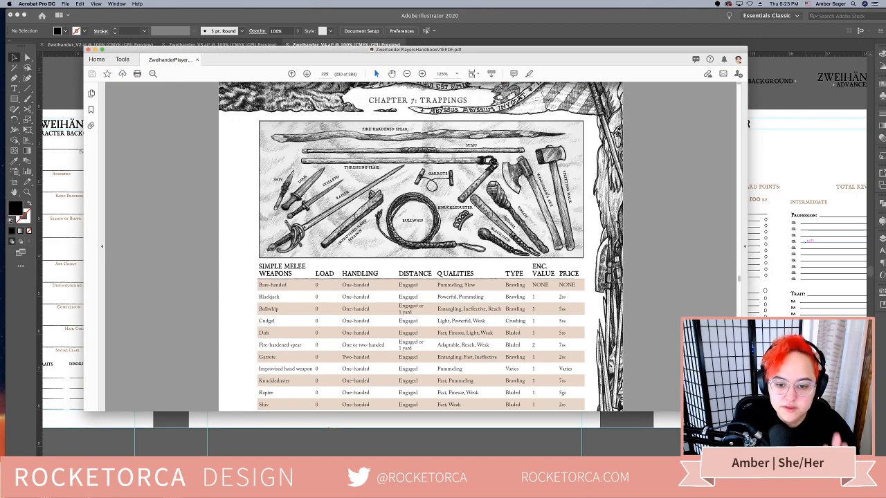
pyautogui.scroll(-5, 506, 220)
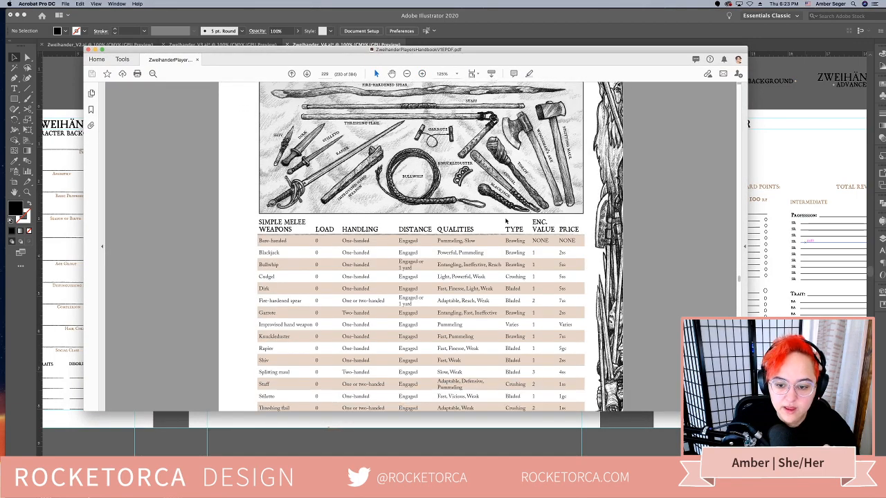
pyautogui.scroll(-4, 506, 219)
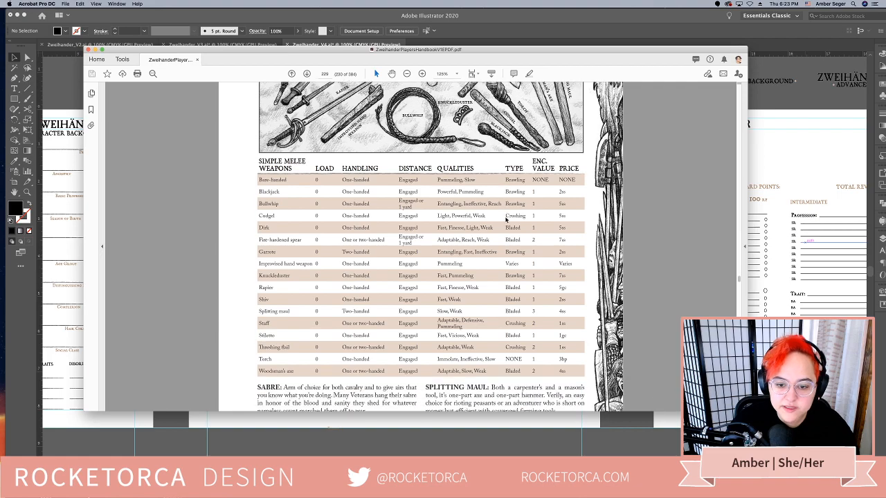
# Place the handbook window below the character sheet's weapon section and compare the weapon table's columns with the sheet's Weapon headings
pyautogui.moveTo(473, 53); pyautogui.dragTo(476, 275)
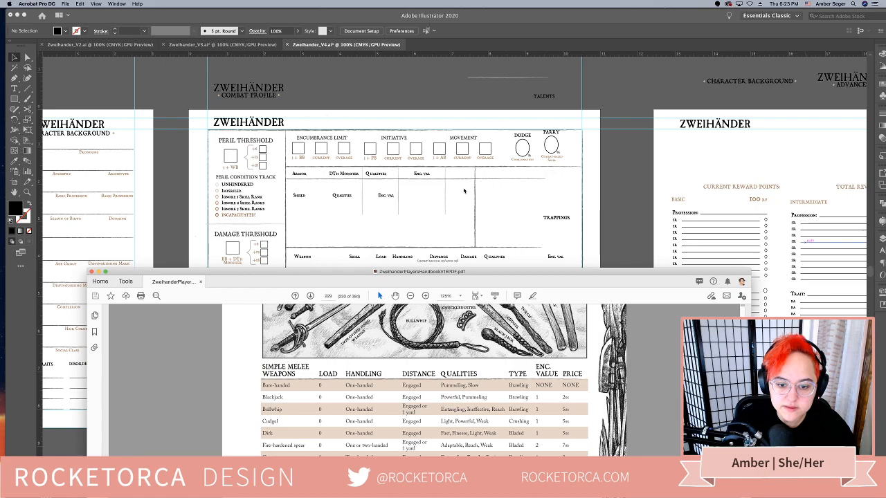
pyautogui.scroll(-5, 463, 191)
pyautogui.scroll(-2, 463, 191)
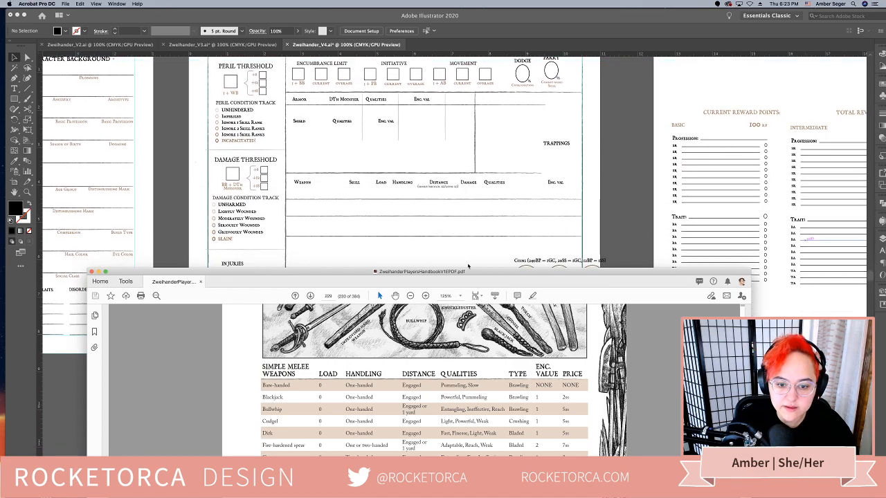
pyautogui.moveTo(467, 275); pyautogui.dragTo(467, 211)
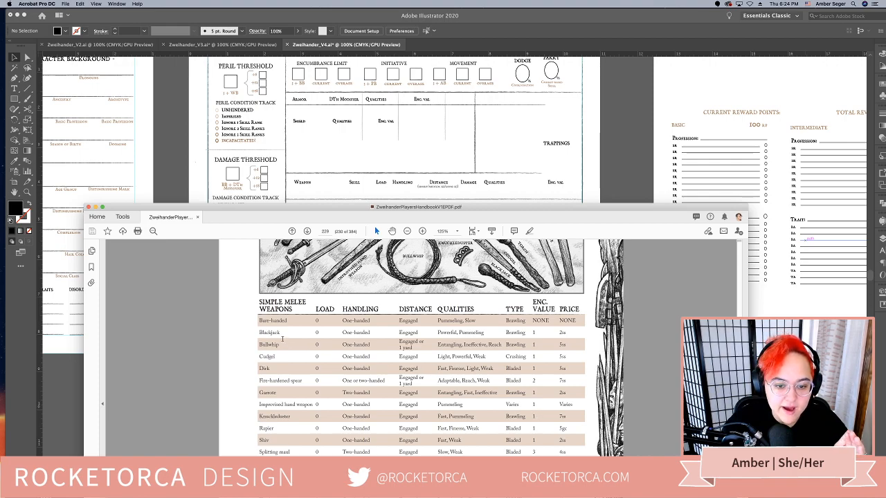
pyautogui.scroll(-3, 364, 409)
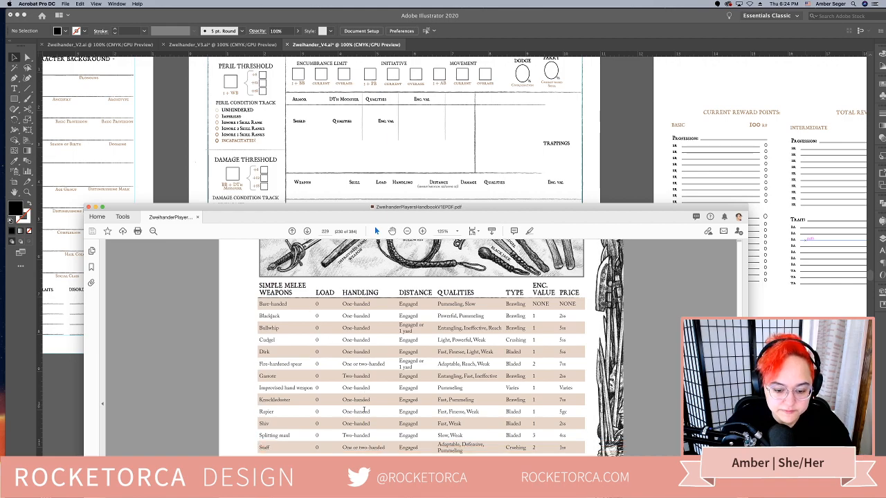
# Examine the columns and entries of the handbook's Simple Melee Weapons table
pyautogui.scroll(-1, 364, 410)
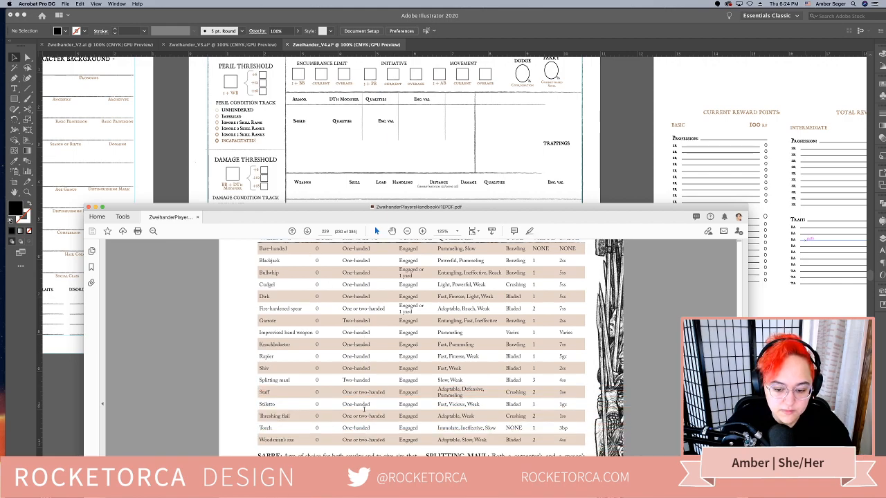
pyautogui.scroll(3, 364, 410)
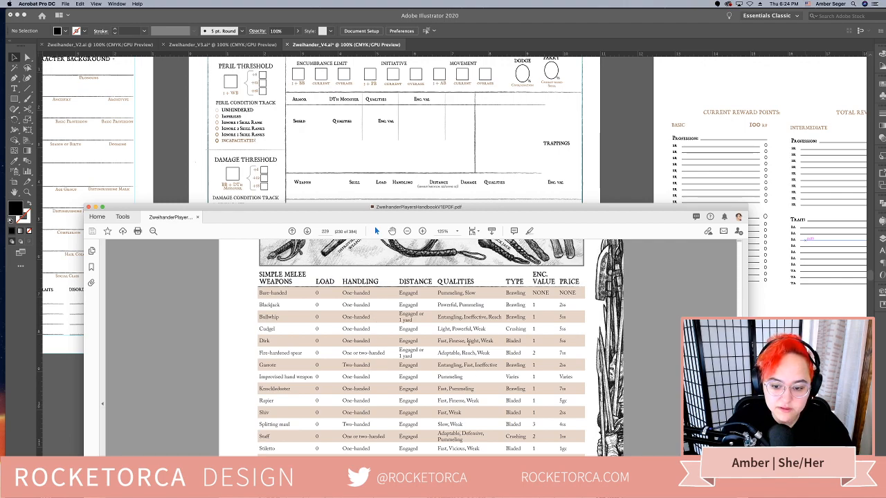
pyautogui.scroll(-1, 500, 446)
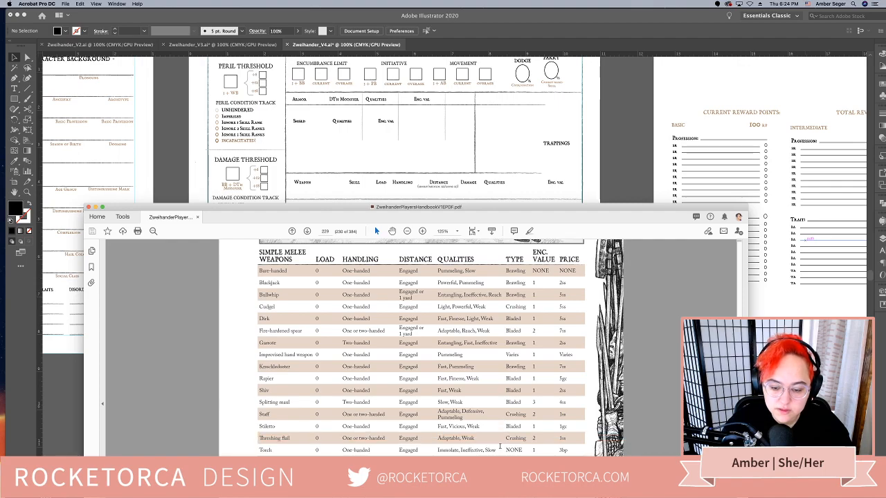
pyautogui.scroll(-3, 500, 446)
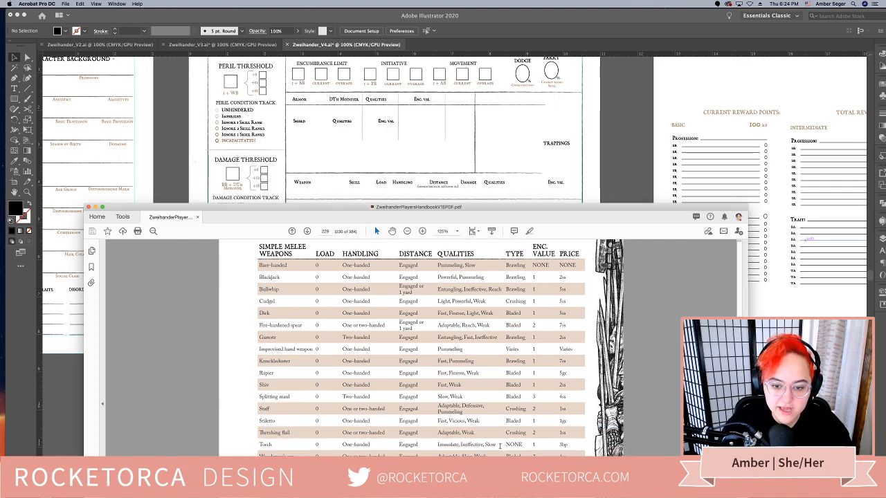
pyautogui.scroll(1, 500, 446)
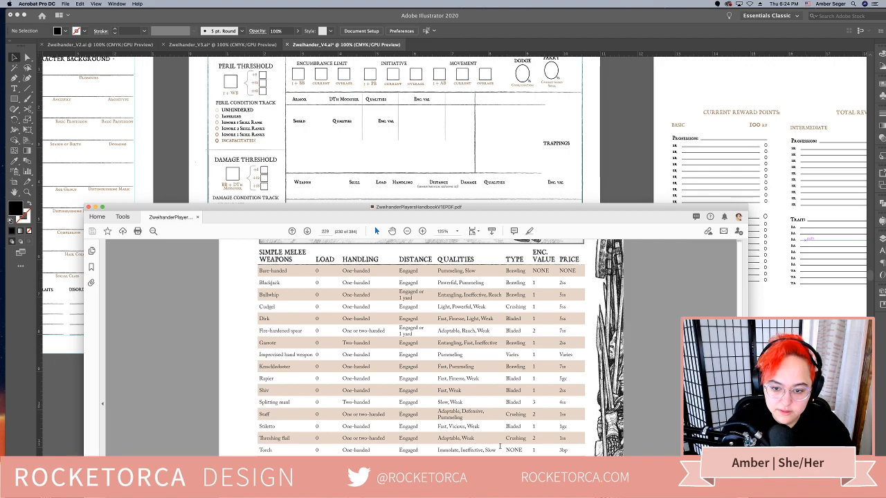
pyautogui.scroll(-1, 500, 447)
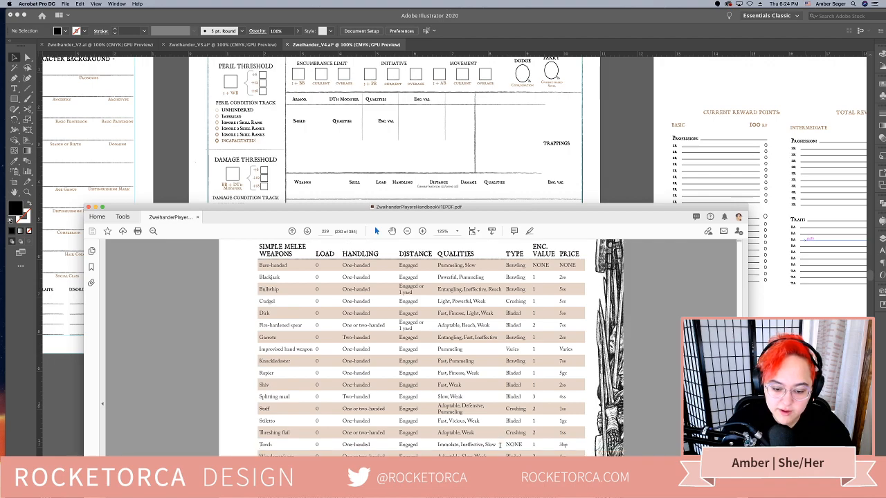
pyautogui.scroll(-3, 500, 447)
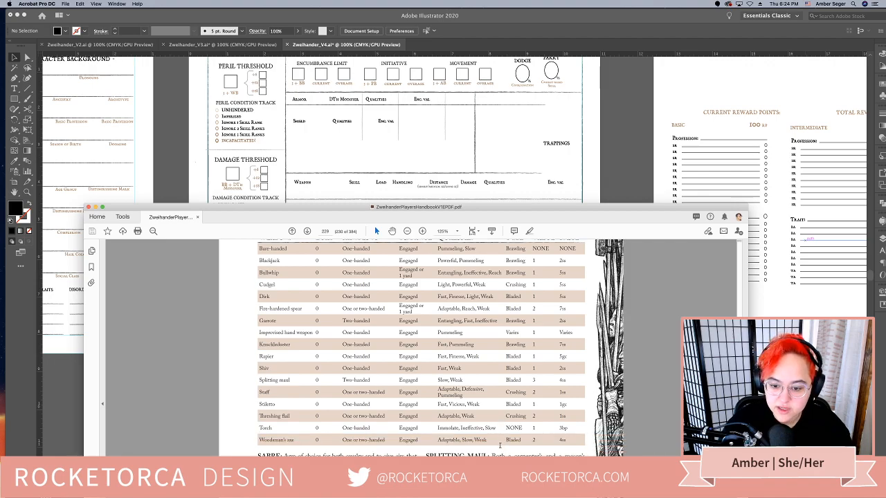
# Move the handbook window higher and examine the Martial Melee Weapons table
pyautogui.scroll(-3, 500, 447)
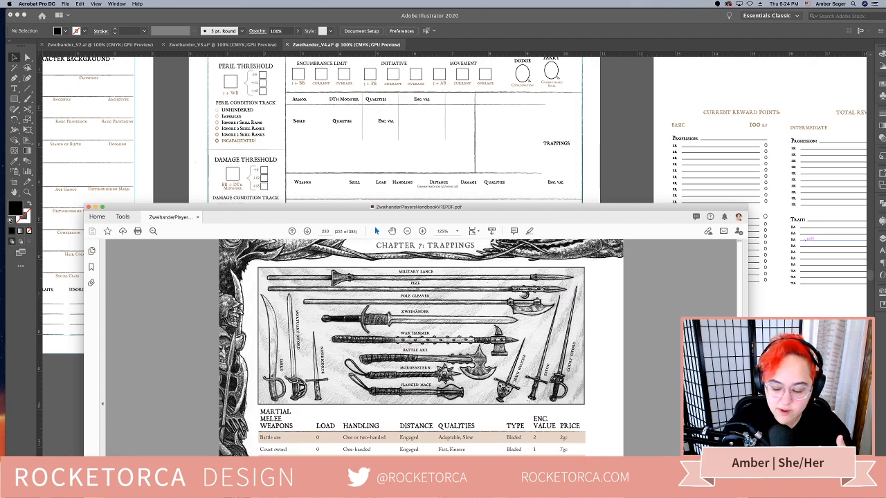
pyautogui.moveTo(615, 210); pyautogui.dragTo(612, 137)
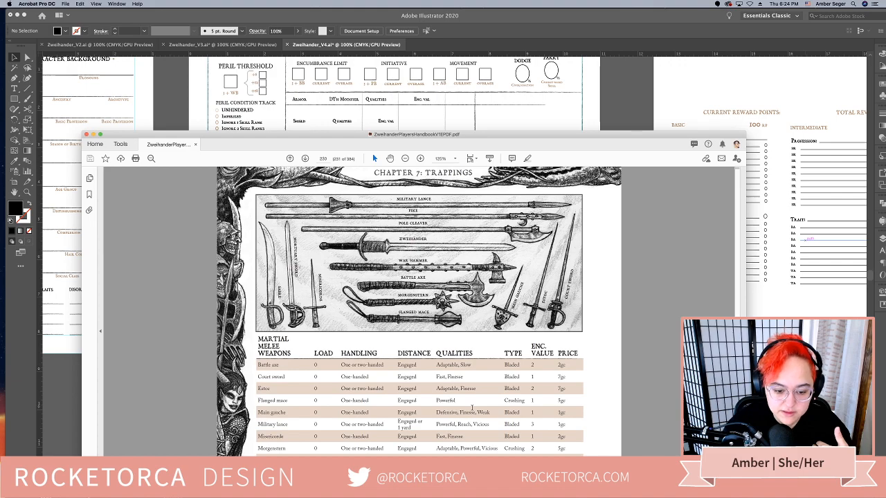
pyautogui.scroll(-2, 472, 409)
pyautogui.scroll(-4, 472, 409)
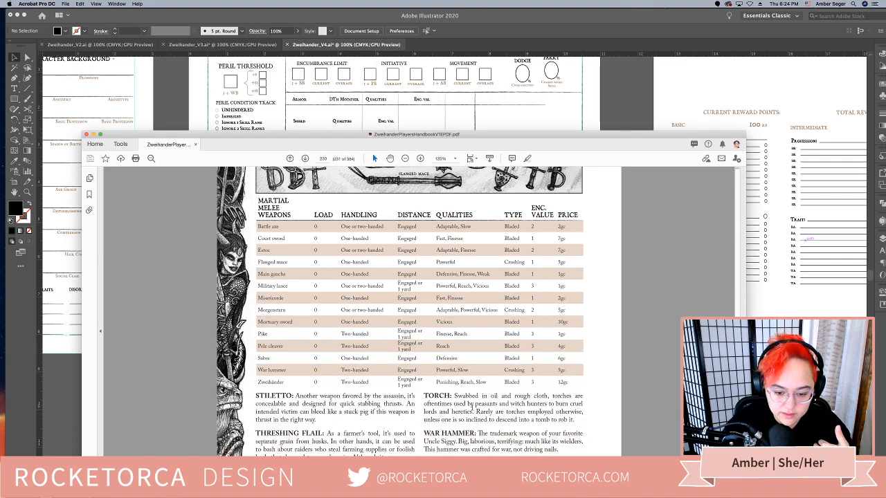
pyautogui.scroll(-2, 473, 408)
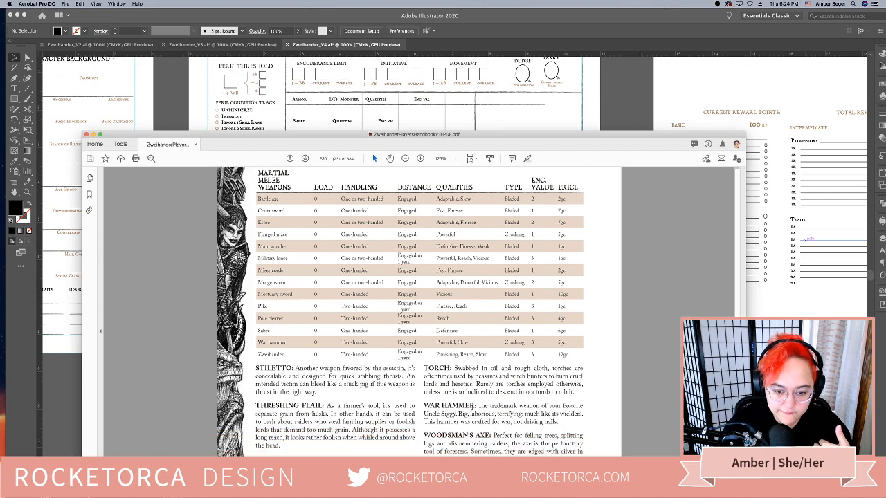
# Copy the Blunderbuss row from the Simple Ranged Weapons table and return to the character sheet in Illustrator
pyautogui.scroll(-3, 473, 407)
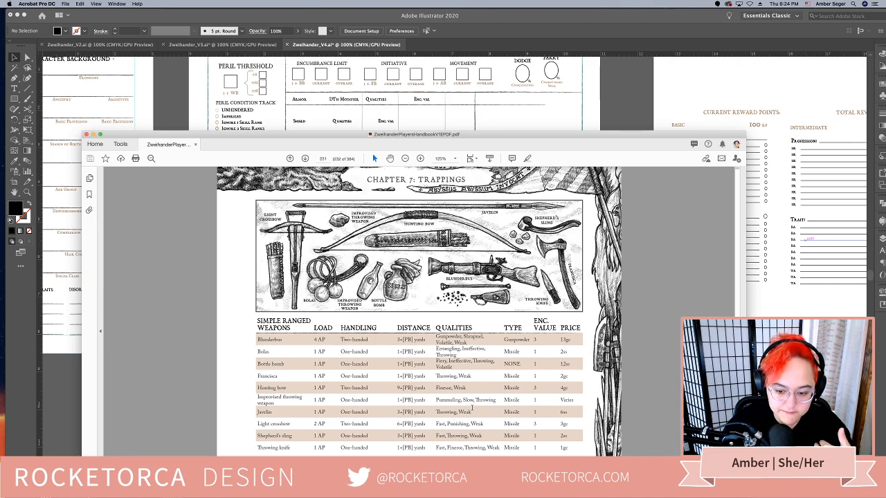
pyautogui.scroll(-2, 473, 410)
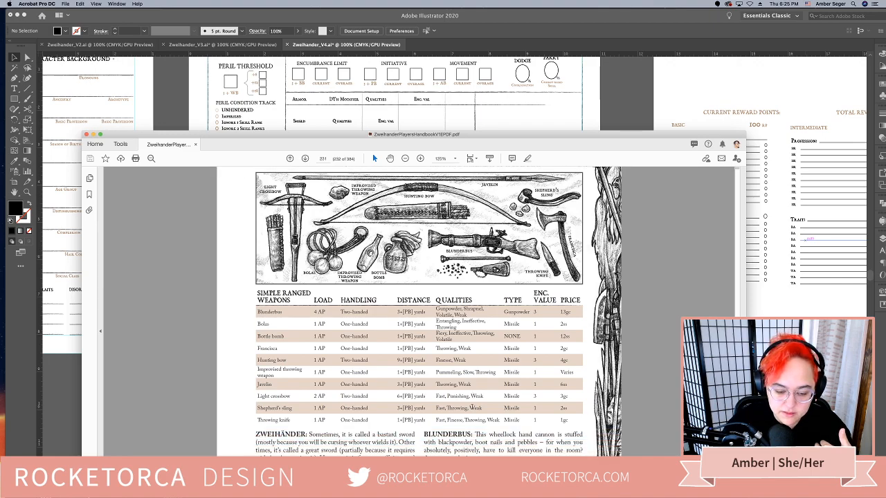
pyautogui.moveTo(535, 312); pyautogui.dragTo(256, 313)
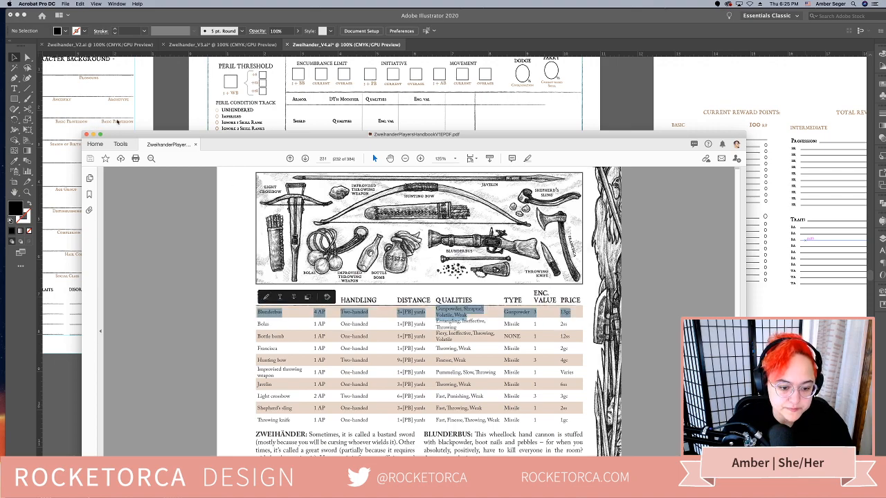
pyautogui.click(94, 134)
pyautogui.click(347, 369)
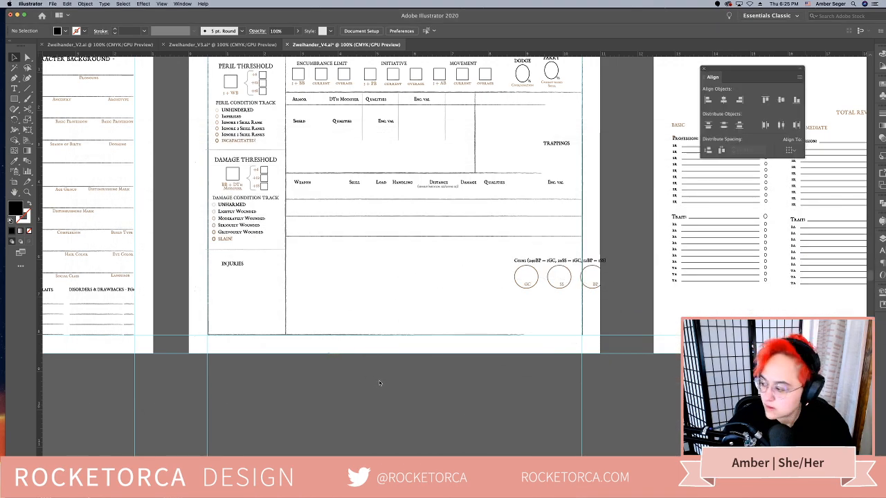
# Draw a text box about 7.25 by 2.54 in below the second page and paste the Blunderbuss row into it
pyautogui.moveTo(432, 420); pyautogui.dragTo(429, 348)
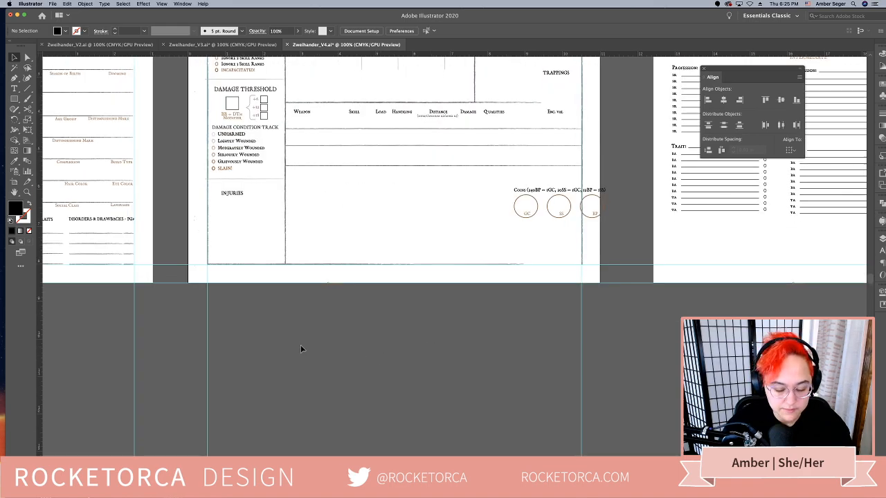
pyautogui.press('t')
pyautogui.moveTo(265, 318); pyautogui.dragTo(537, 412)
pyautogui.write('Blunderbuss 4 A2 Two-handed 3+ 2B takes Gunpowder, Shrapnel, Volatile, Weak Gunpowder 1 pkg')
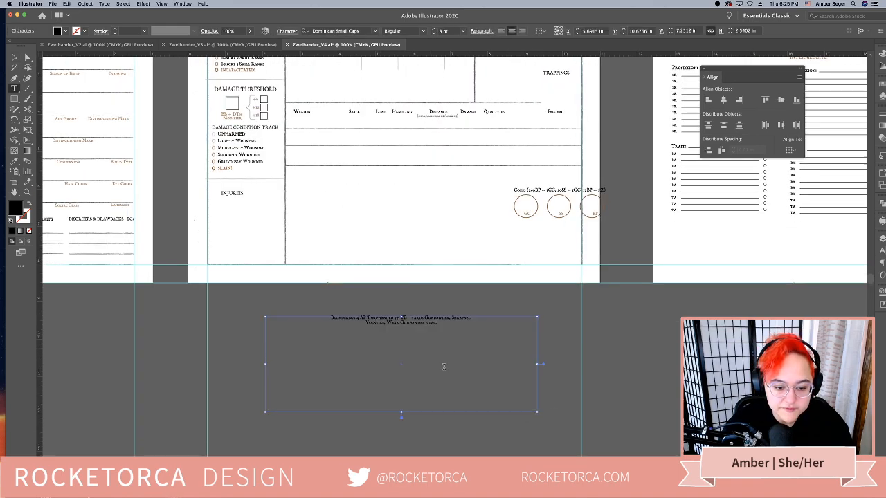
# Left-align the pasted Blunderbuss text and remove its line break so it runs on one line
pyautogui.press('super+a')
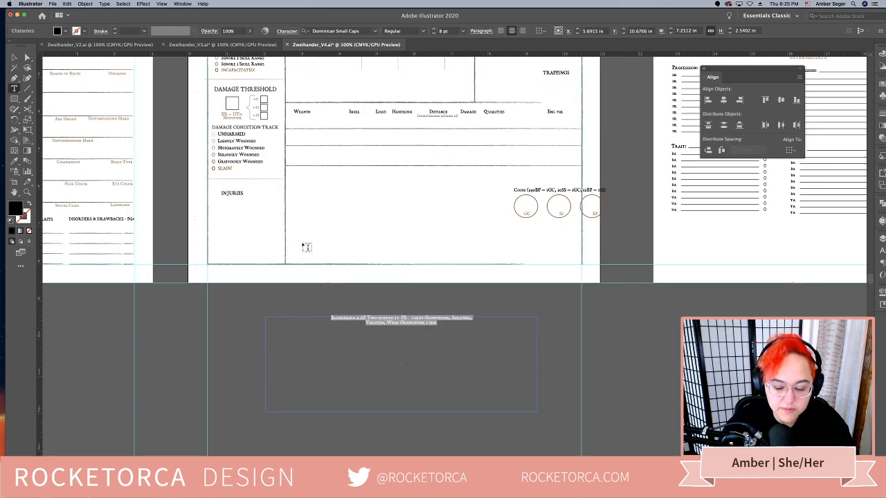
pyautogui.click(500, 30)
pyautogui.click(315, 328)
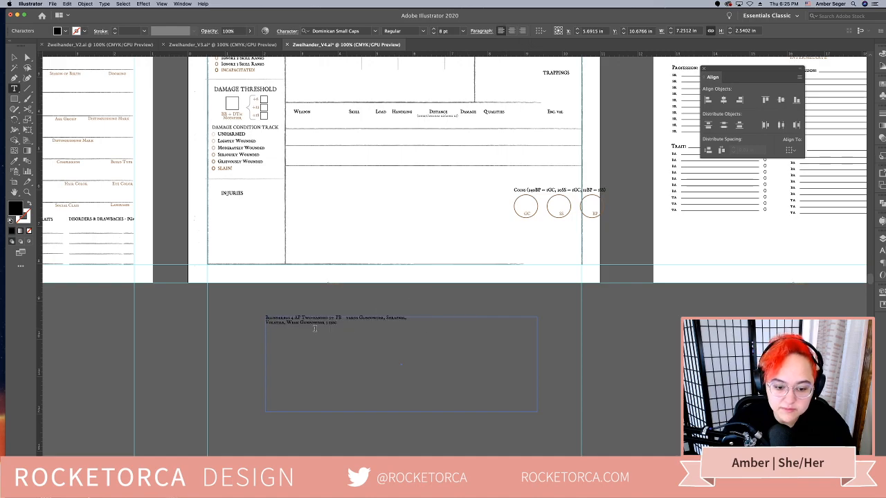
pyautogui.click(266, 322)
pyautogui.press('BackSpace')
# Move the Blunderbuss text box onto the page below the weapon lines, lining up its left edge with the Weapon heading
pyautogui.scroll(2, 325, 311)
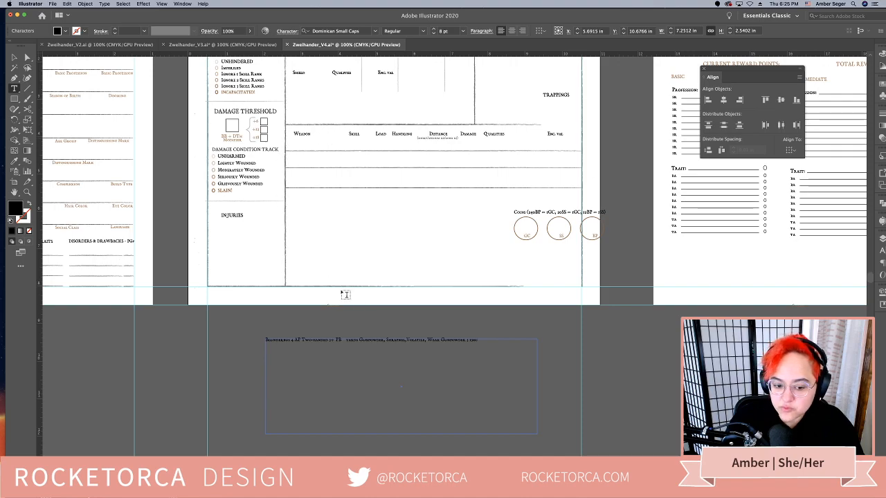
pyautogui.click(14, 56)
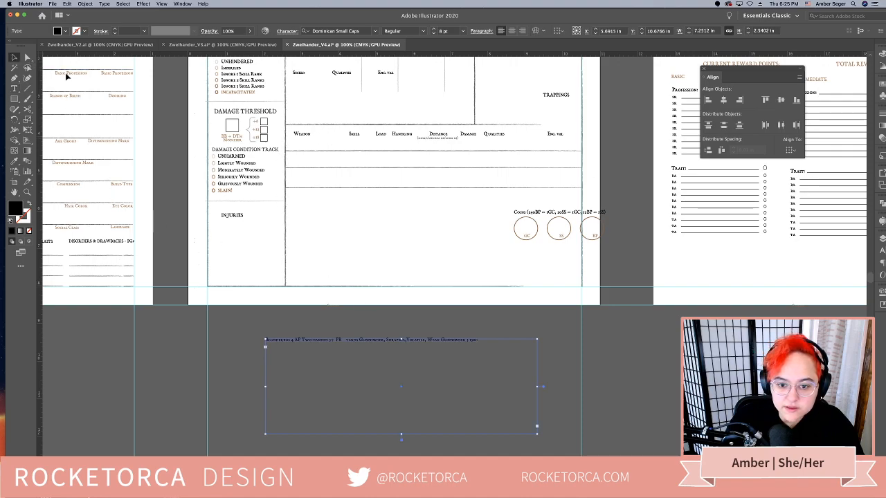
pyautogui.click(504, 389)
pyautogui.moveTo(443, 344); pyautogui.dragTo(463, 212)
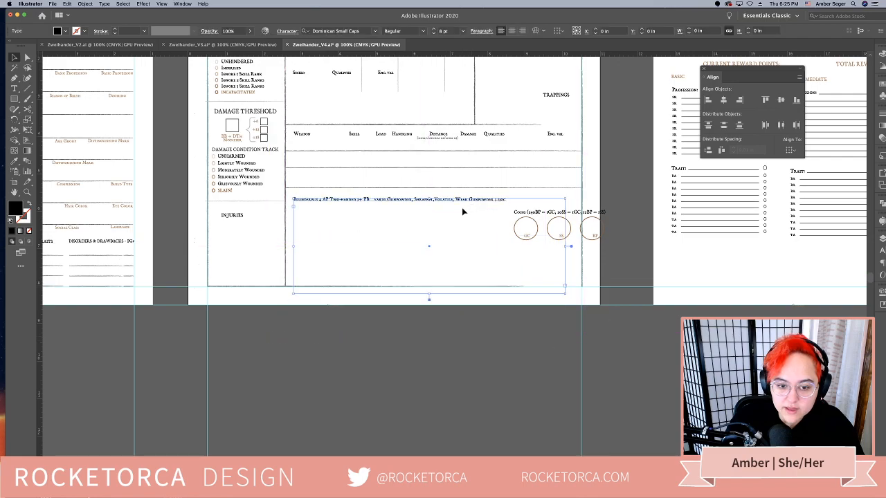
# Compare the sheet's Weapon heading group with the columns of the handbook's Simple Ranged Weapons table
pyautogui.click(358, 135)
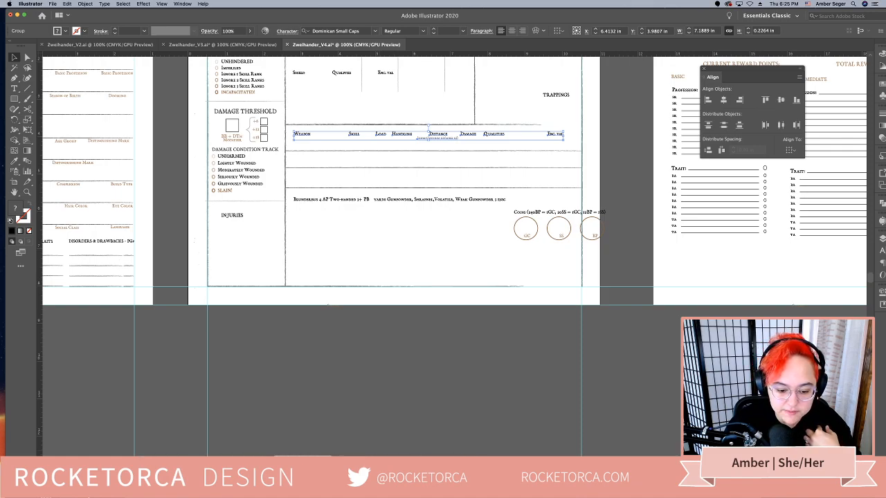
pyautogui.press('super+Tab')
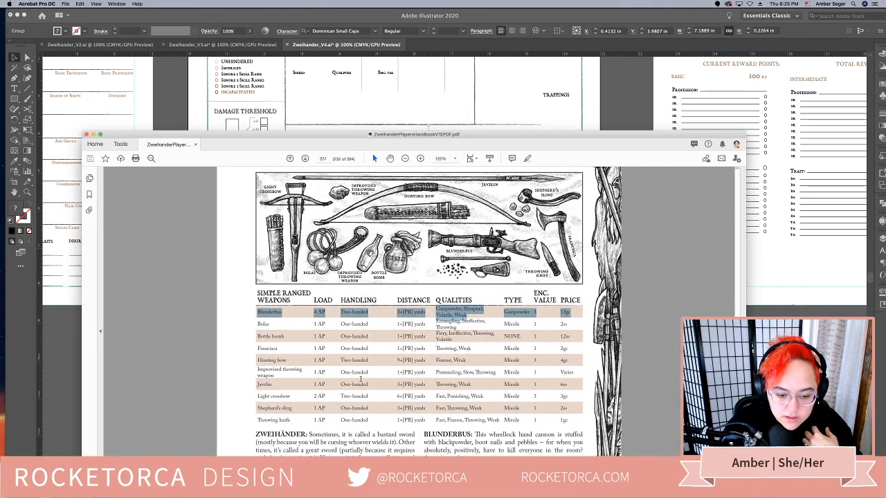
pyautogui.press('super+Tab')
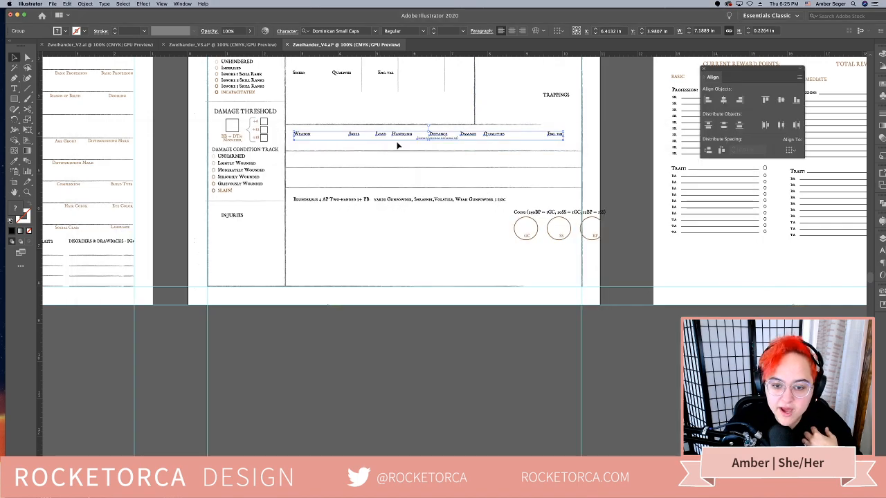
pyautogui.click(456, 303)
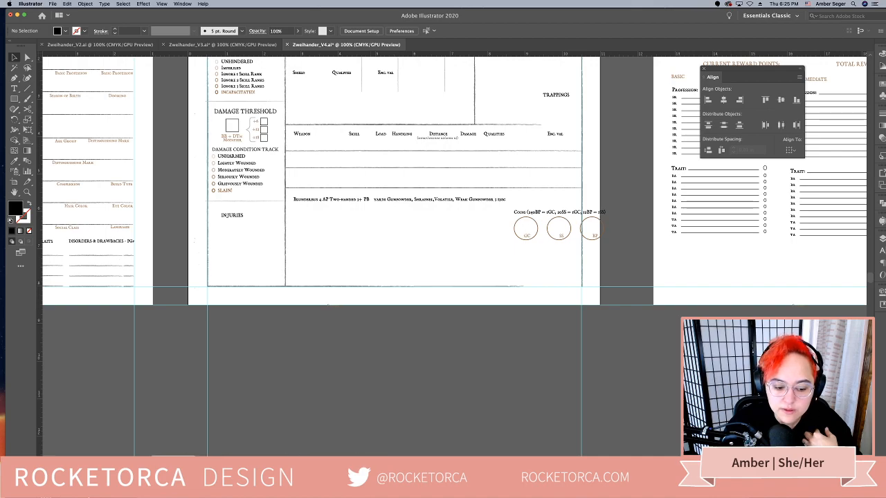
# Switch to the handbook in Acrobat and review the Martial Melee Weapons table, going back to the Simple Melee Weapons table
pyautogui.press('super+Tab')
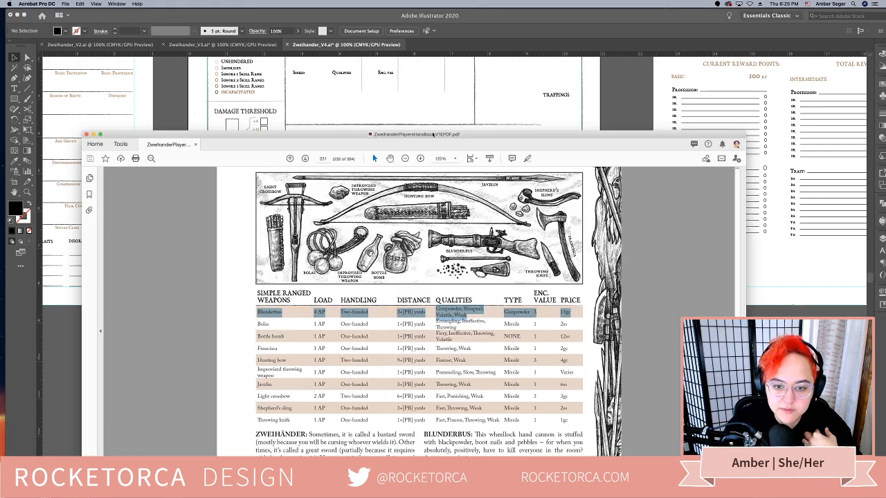
pyautogui.scroll(2, 446, 111)
pyautogui.scroll(5, 447, 111)
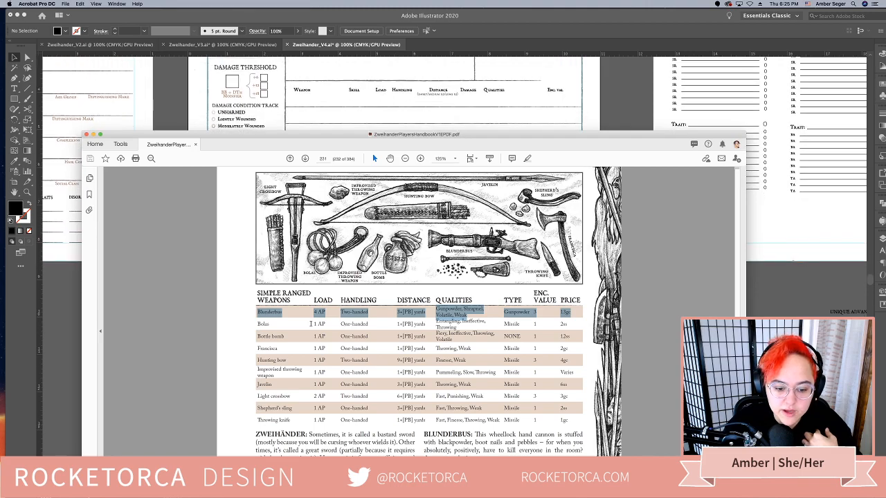
pyautogui.scroll(8, 311, 323)
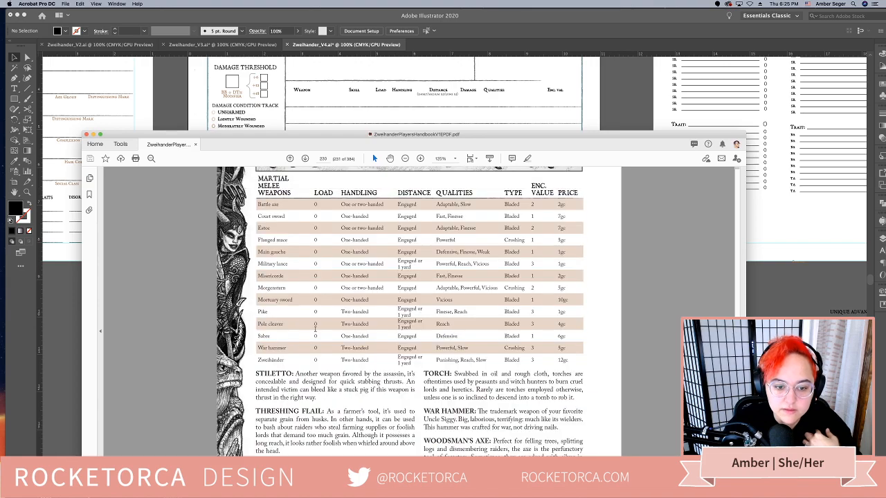
pyautogui.scroll(1, 315, 330)
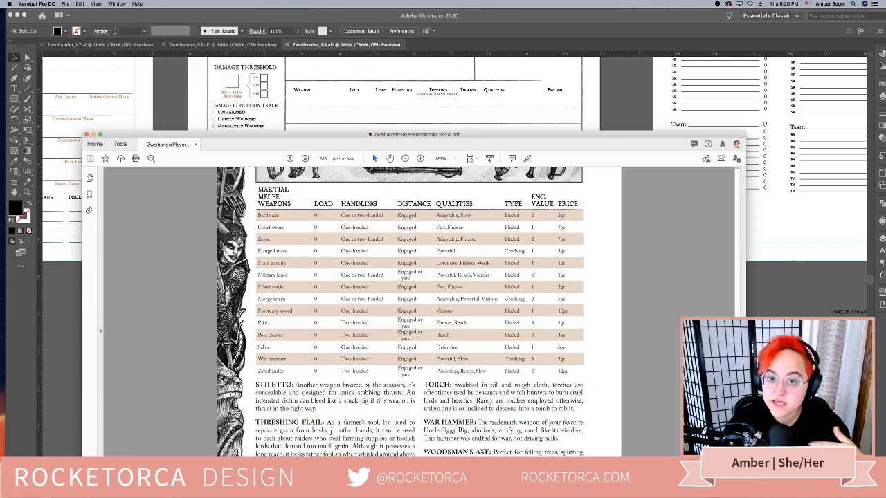
pyautogui.scroll(2, 331, 429)
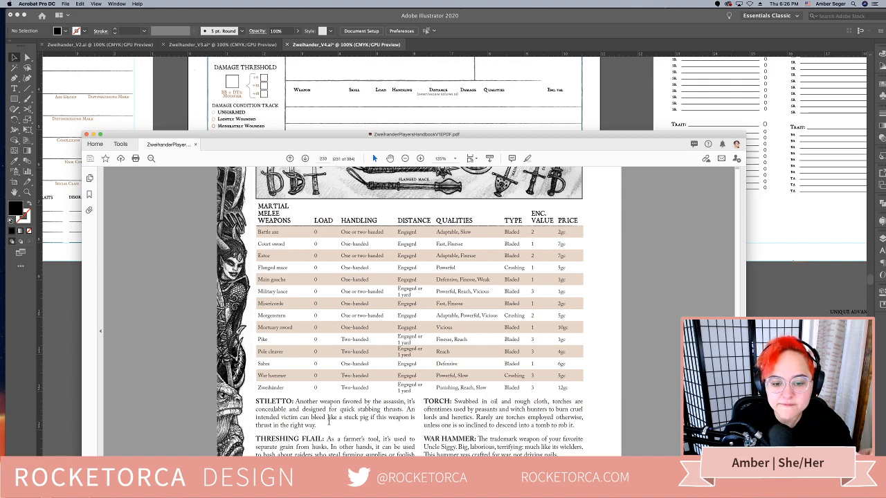
pyautogui.scroll(2, 329, 420)
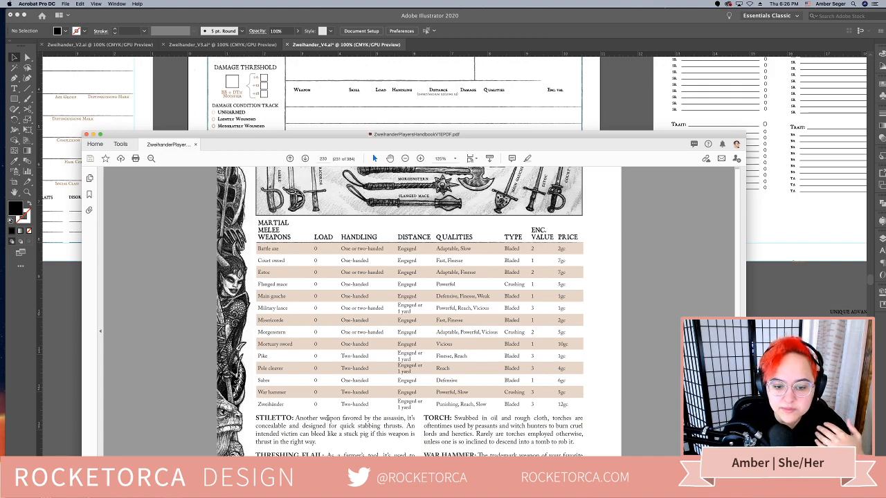
pyautogui.scroll(1, 328, 418)
pyautogui.scroll(2, 328, 419)
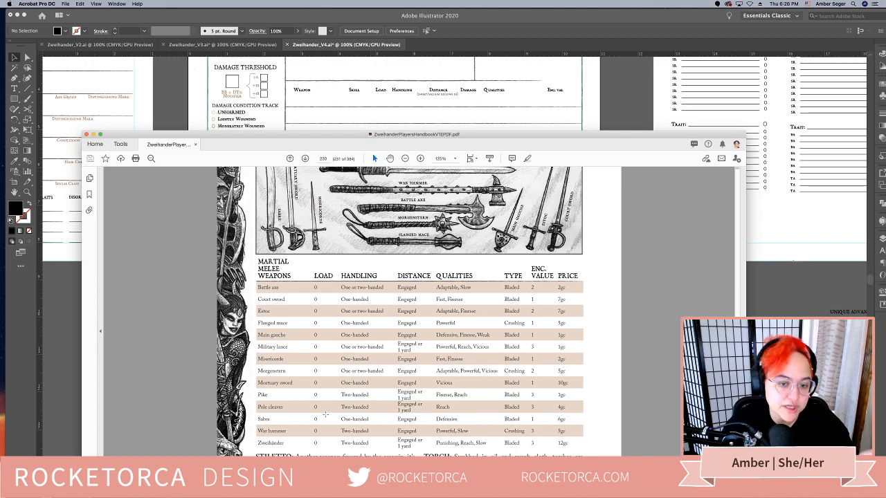
pyautogui.scroll(1, 325, 413)
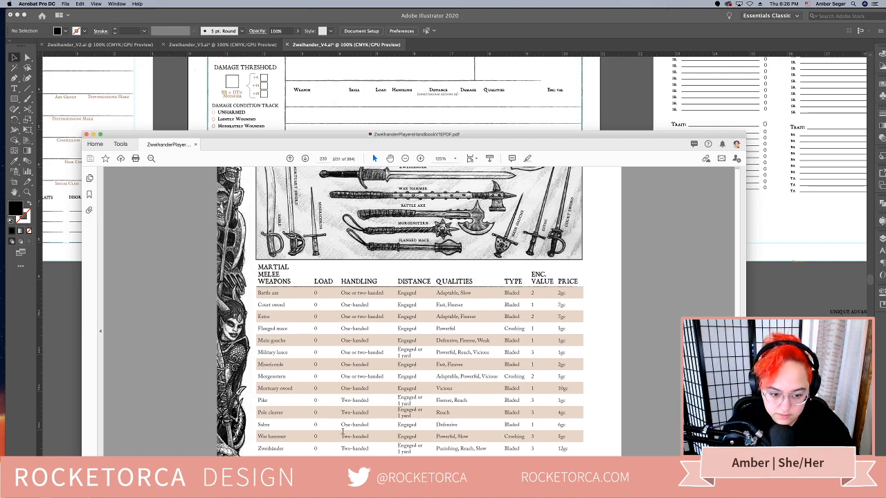
pyautogui.scroll(3, 332, 421)
pyautogui.scroll(20, 342, 432)
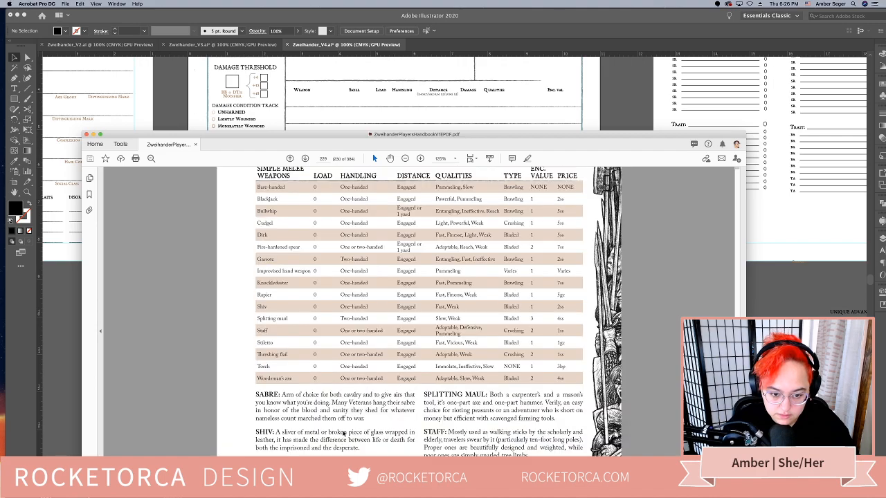
# Compare the columns of the handbook's Simple Melee Weapons table with the sheet's weapon headings in Illustrator, returning to the handbook in Acrobat
pyautogui.scroll(3, 343, 433)
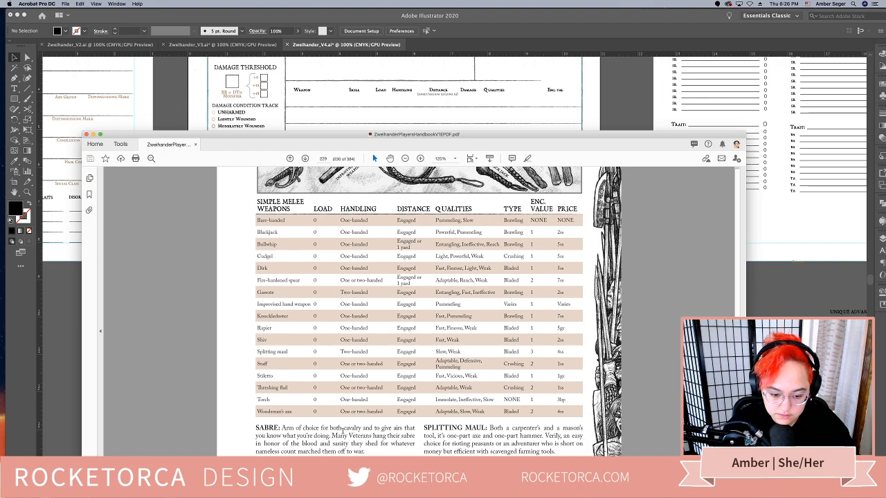
pyautogui.scroll(3, 342, 430)
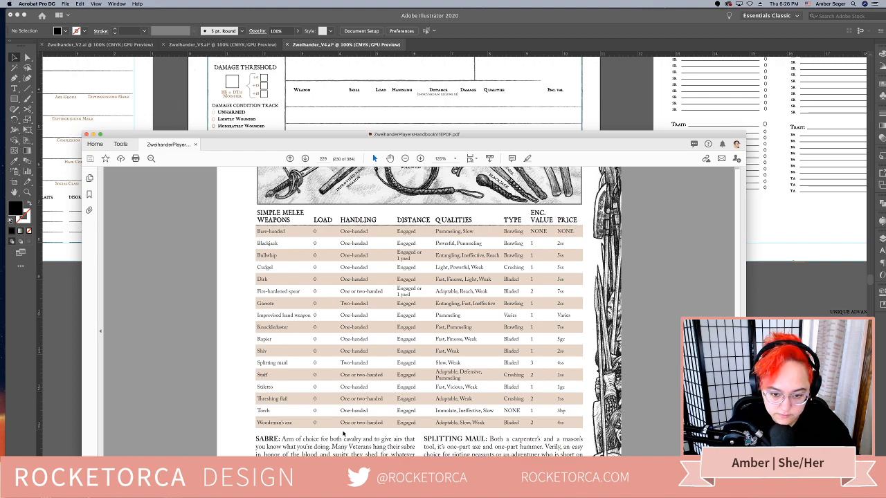
pyautogui.scroll(1, 343, 432)
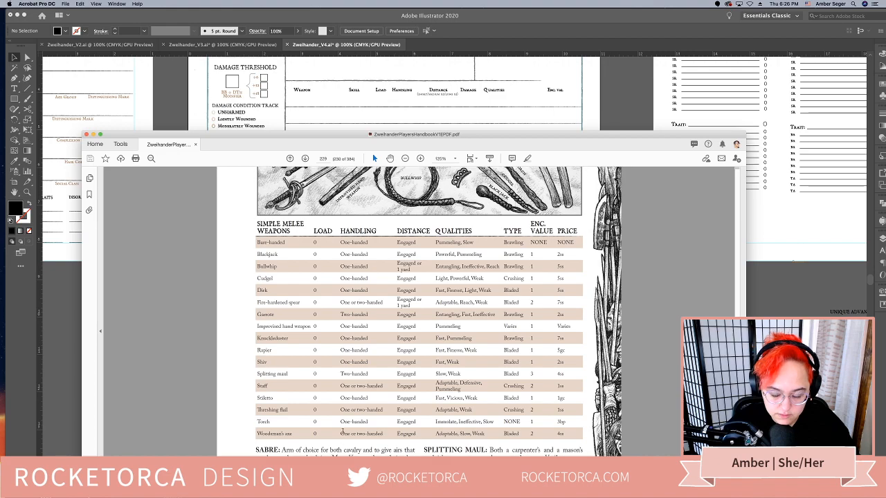
pyautogui.scroll(1, 342, 430)
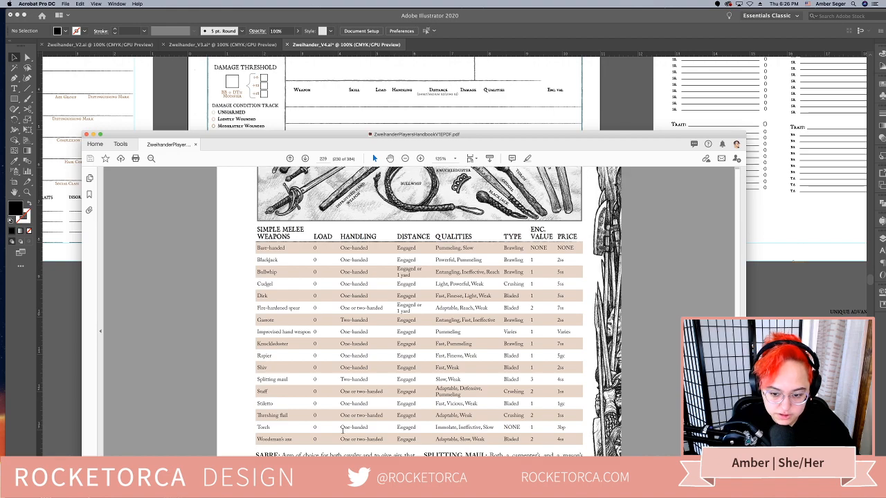
pyautogui.scroll(1, 429, 221)
pyautogui.click(472, 94)
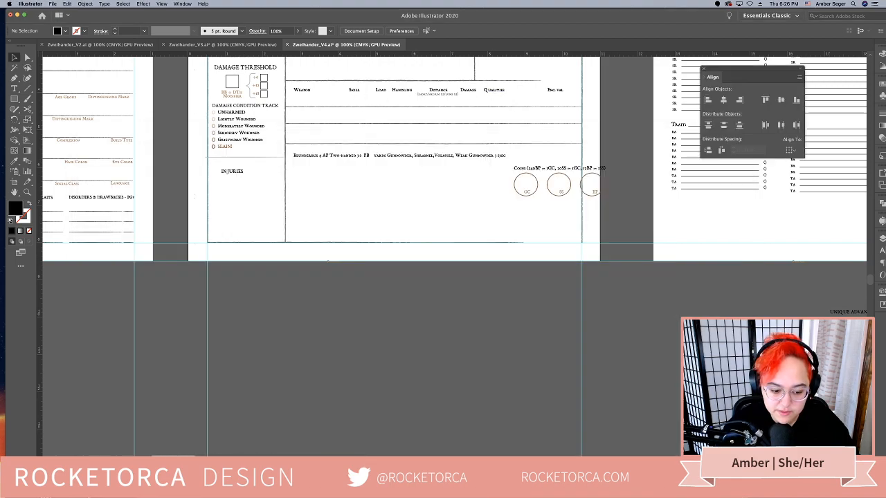
pyautogui.click(338, 482)
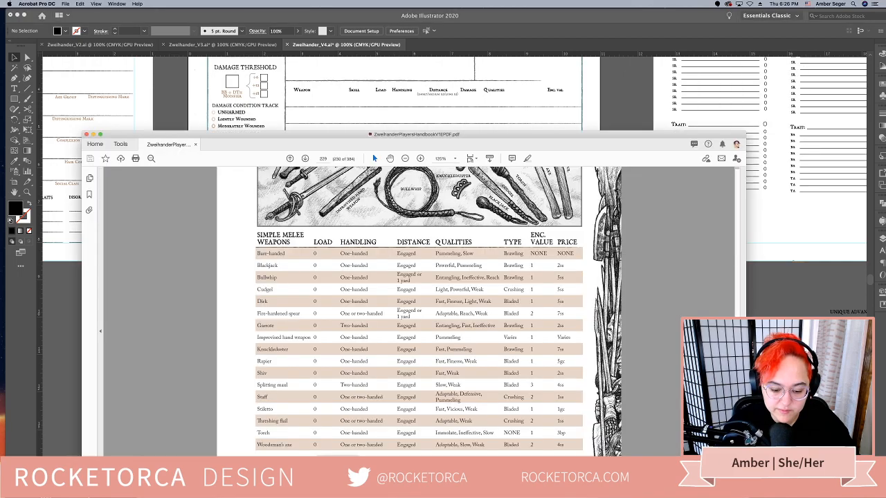
# Review the handbook's Simple Melee and Martial Melee Weapons tables, and return to the character sheet in Illustrator
pyautogui.scroll(-3, 399, 240)
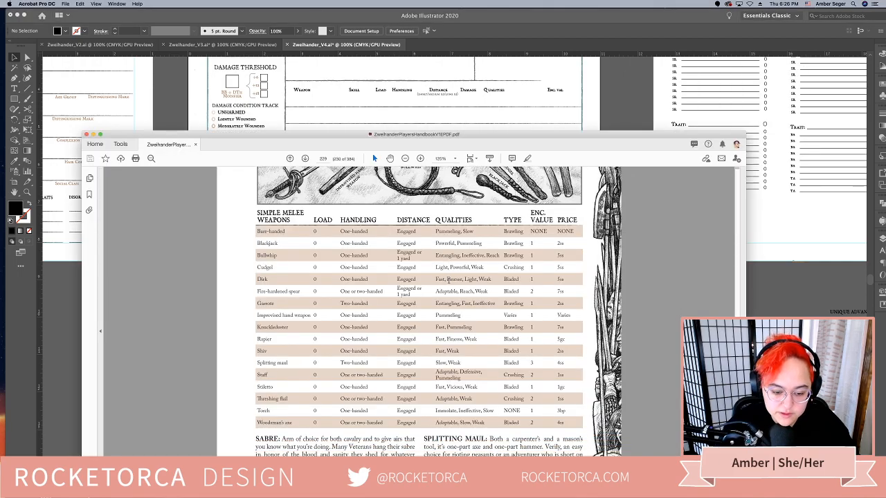
pyautogui.scroll(-1, 451, 280)
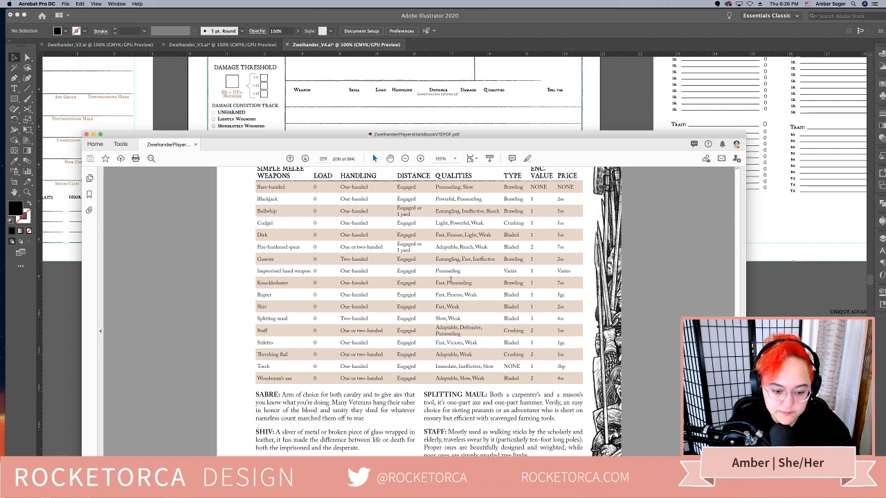
pyautogui.scroll(1, 450, 280)
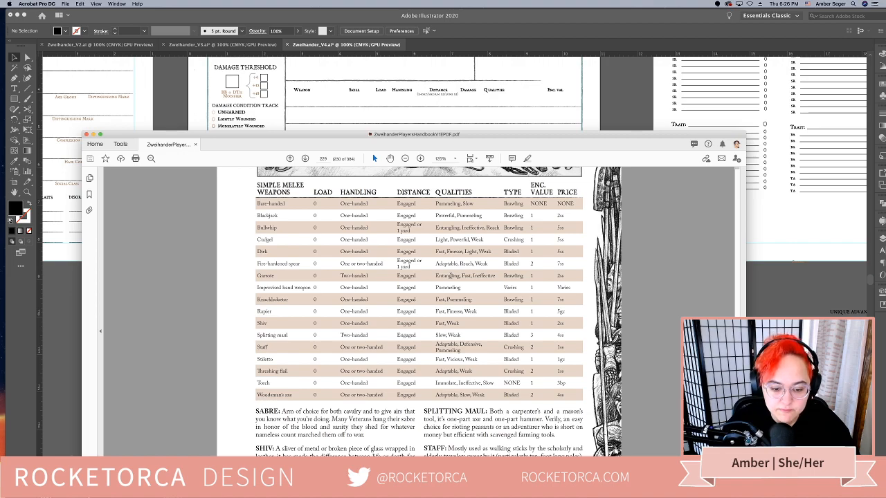
pyautogui.scroll(3, 450, 276)
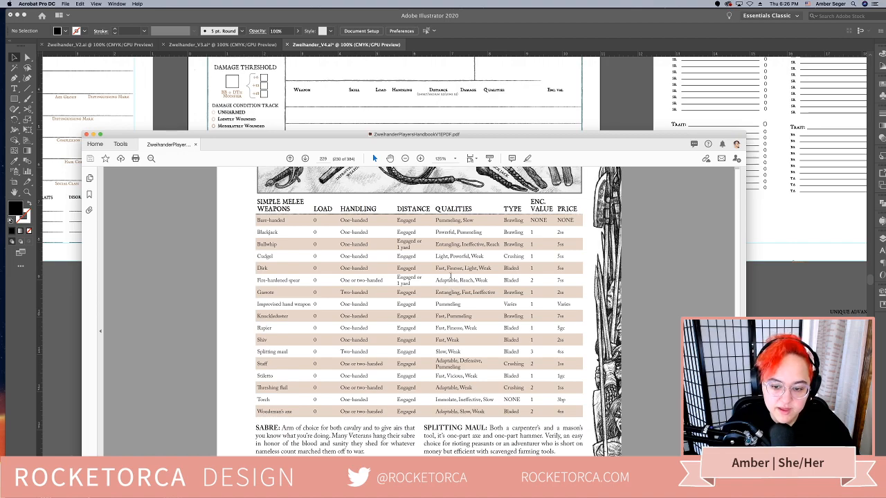
pyautogui.scroll(3, 450, 276)
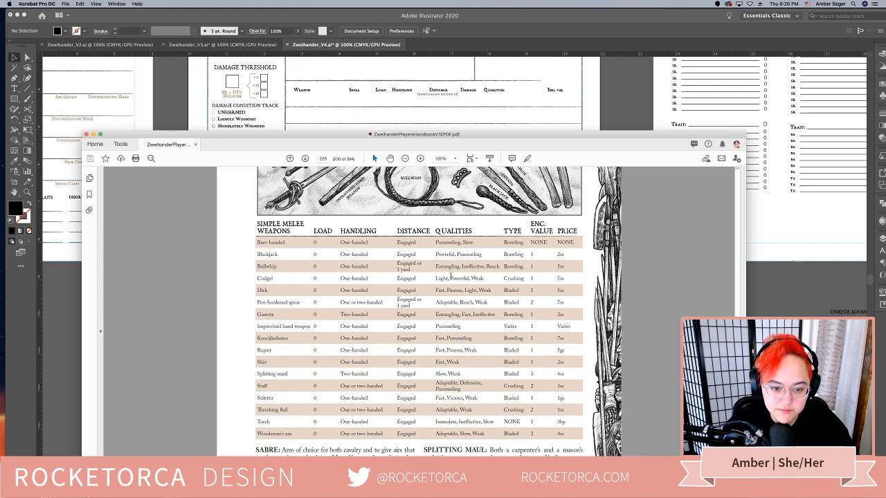
pyautogui.scroll(10, 450, 275)
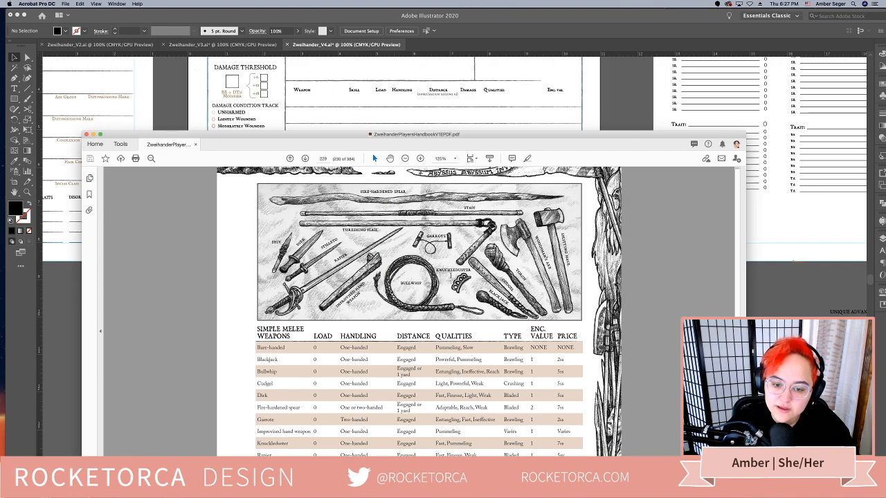
pyautogui.scroll(-10, 450, 270)
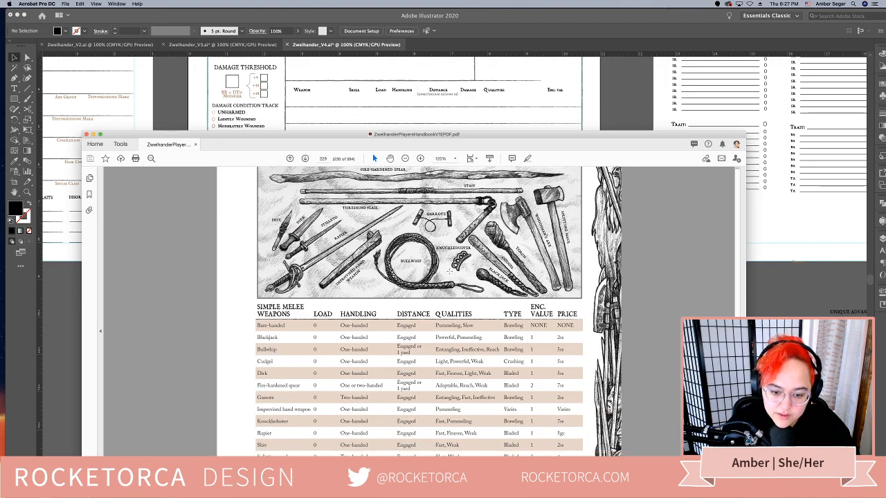
pyautogui.scroll(-10, 450, 271)
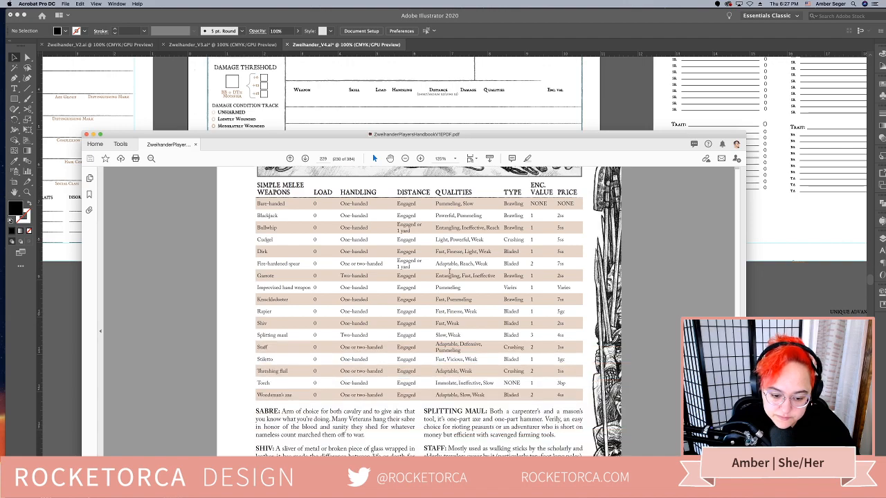
pyautogui.scroll(-3, 450, 273)
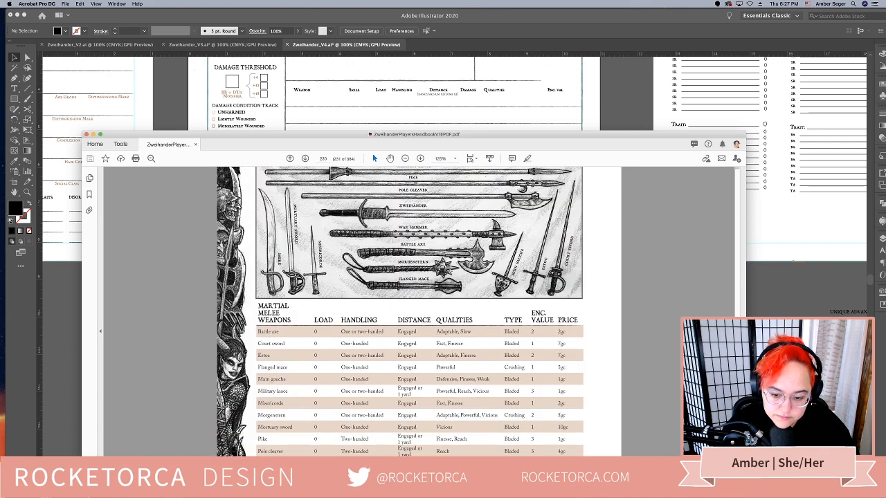
pyautogui.scroll(-3, 450, 272)
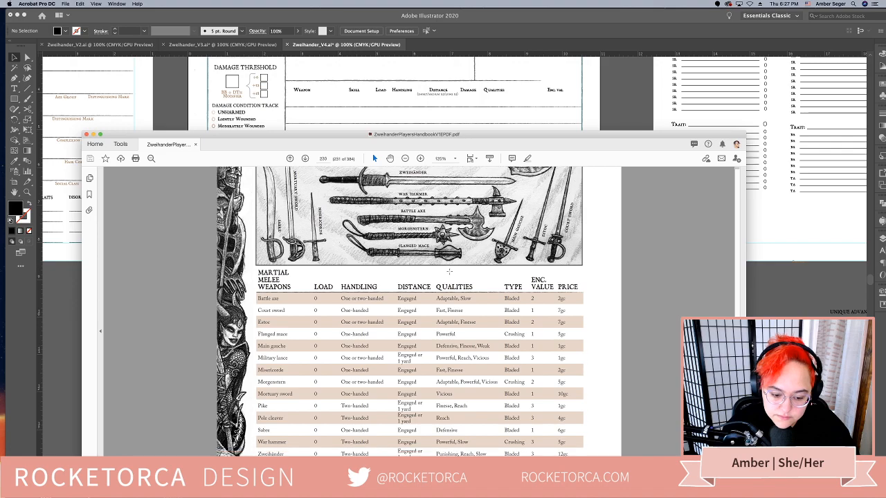
pyautogui.scroll(4, 450, 271)
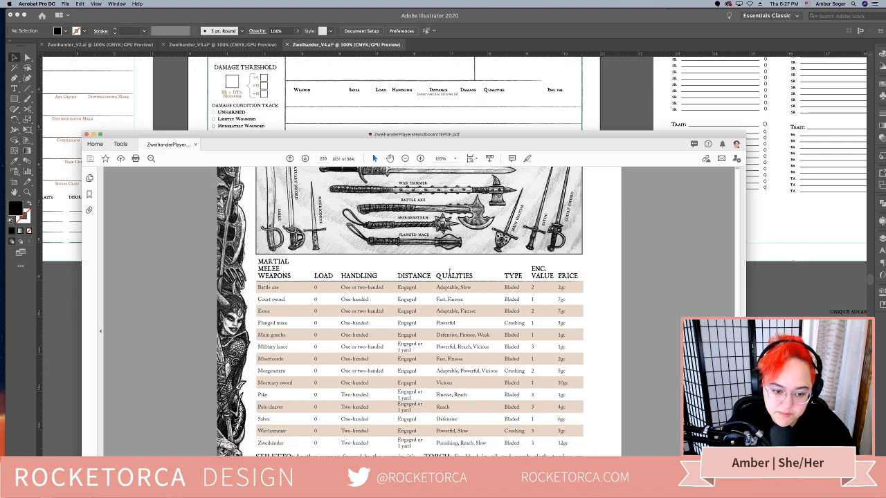
pyautogui.scroll(10, 450, 273)
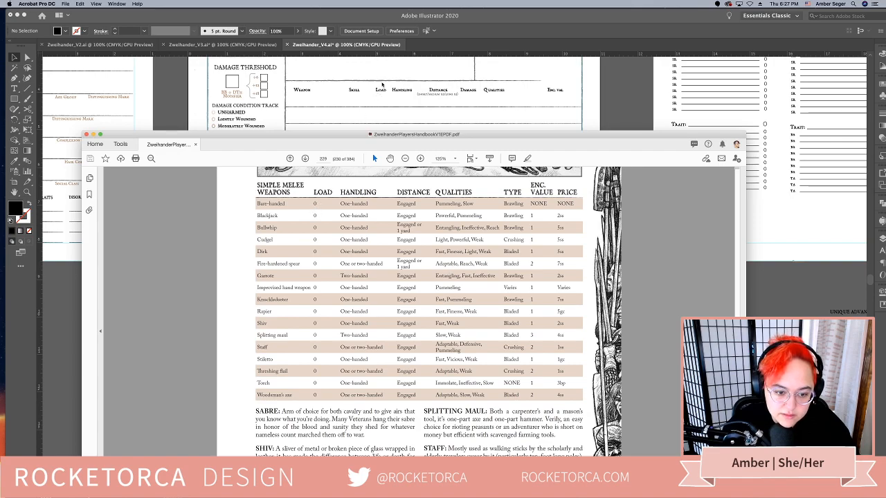
pyautogui.click(375, 110)
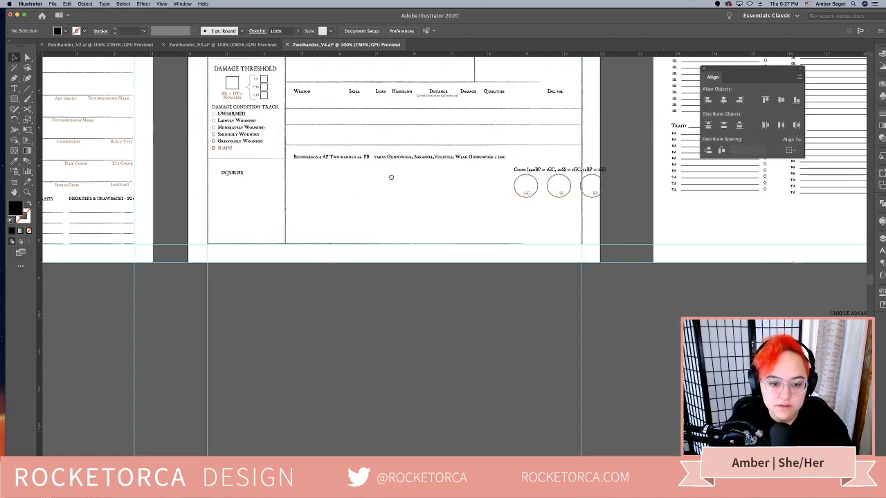
pyautogui.scroll(5, 390, 176)
pyautogui.click(464, 252)
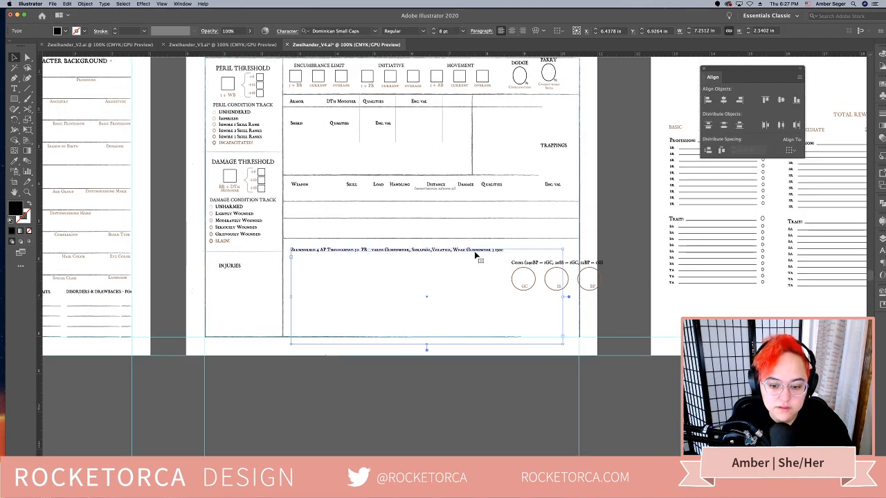
pyautogui.doubleClick(499, 250)
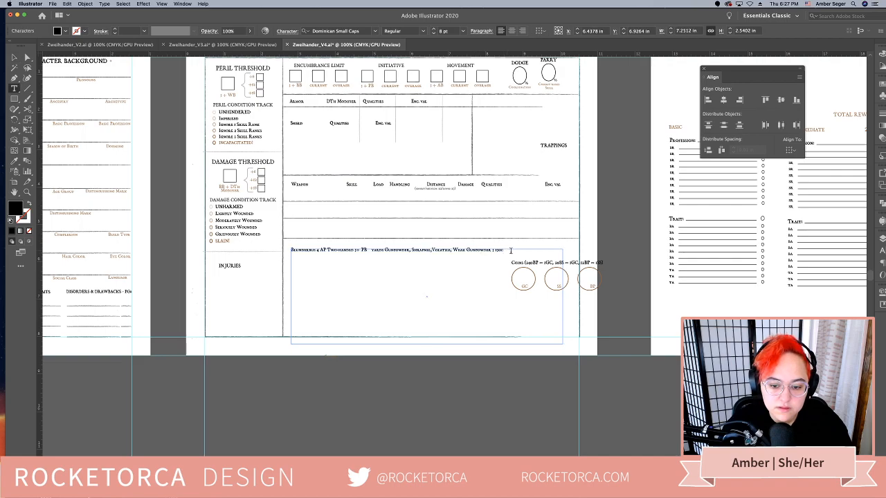
pyautogui.moveTo(500, 251); pyautogui.dragTo(283, 237)
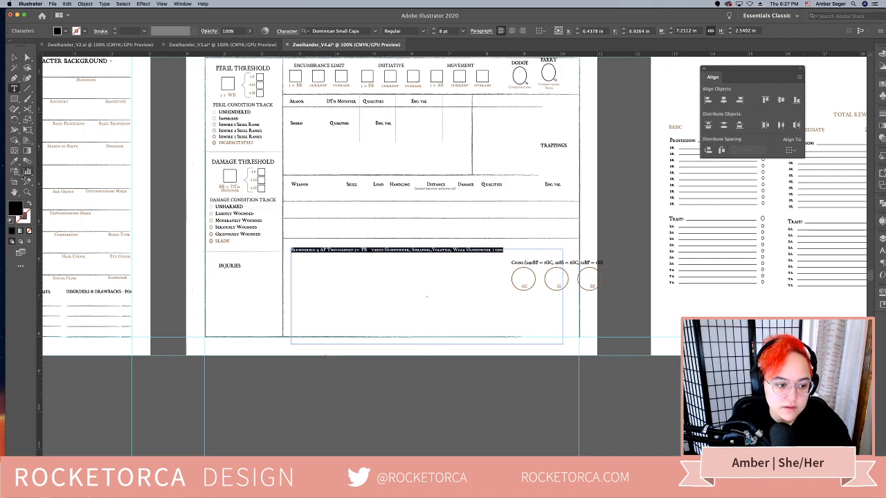
pyautogui.click(14, 160)
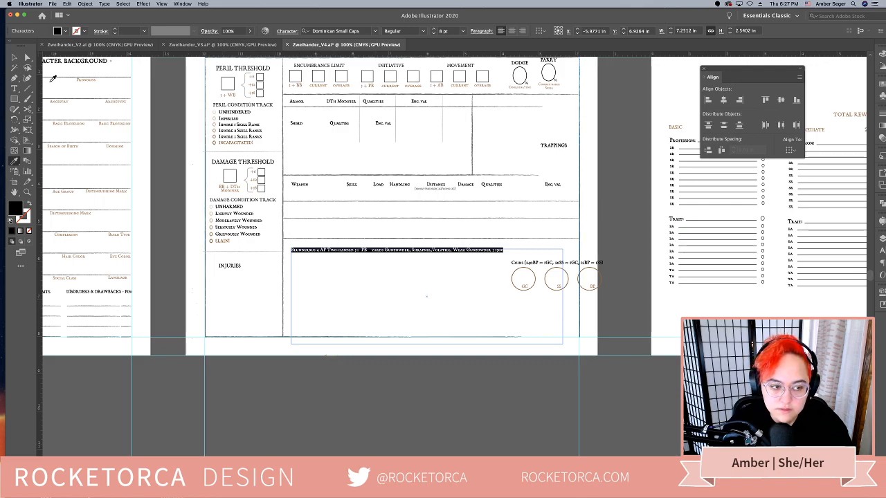
pyautogui.click(13, 58)
pyautogui.click(369, 264)
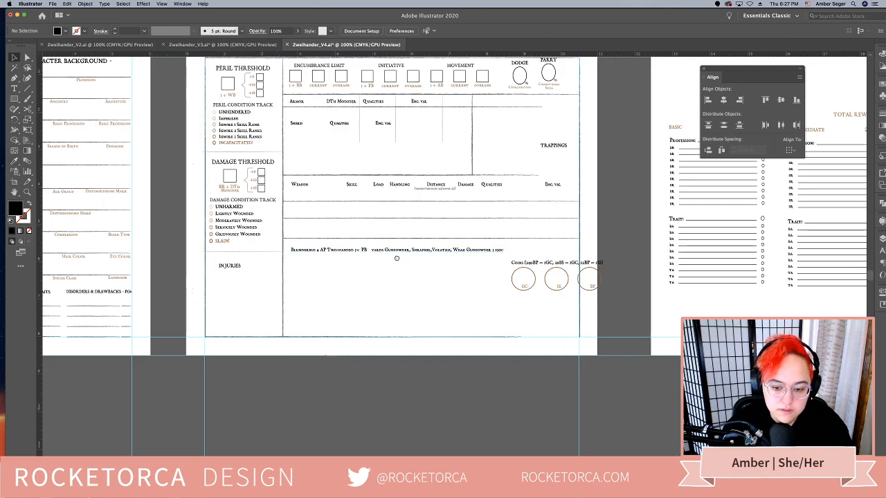
# Draw an area text box about 6.94 in wide and 1.86 in high on the page below the Blunderbuss line
pyautogui.moveTo(397, 259); pyautogui.dragTo(388, 275)
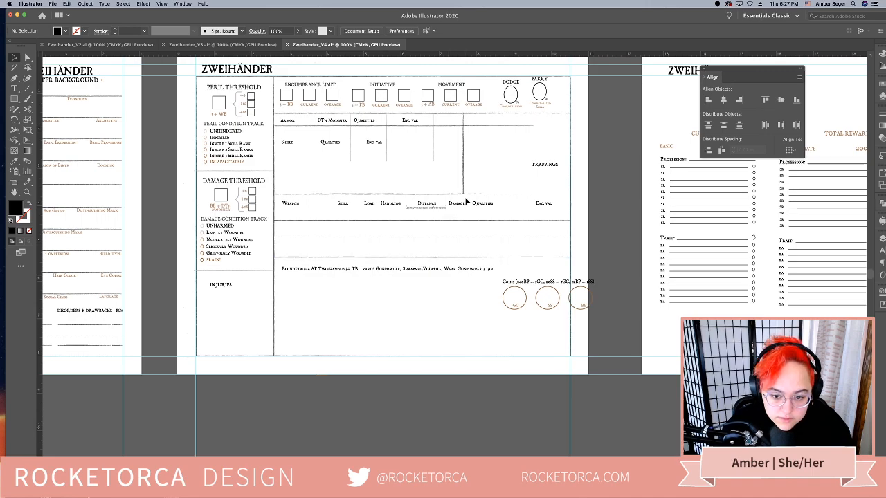
pyautogui.click(370, 205)
pyautogui.click(368, 307)
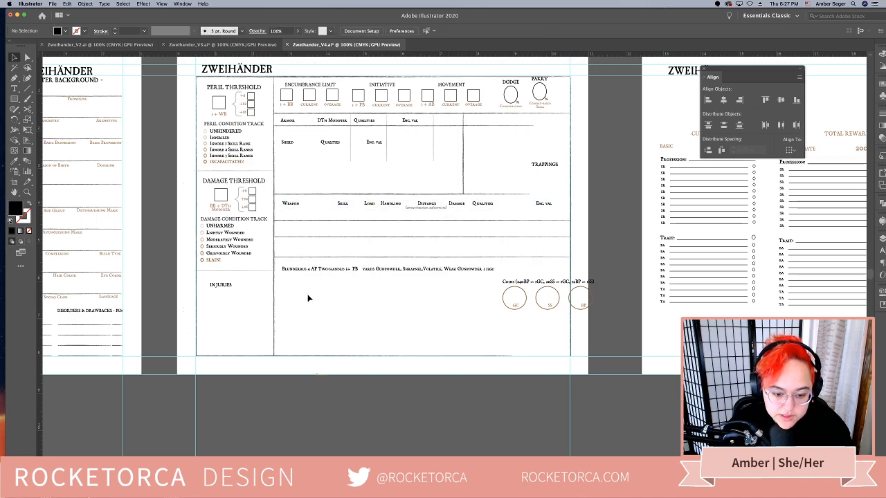
pyautogui.press('t')
pyautogui.moveTo(294, 290); pyautogui.dragTo(551, 360)
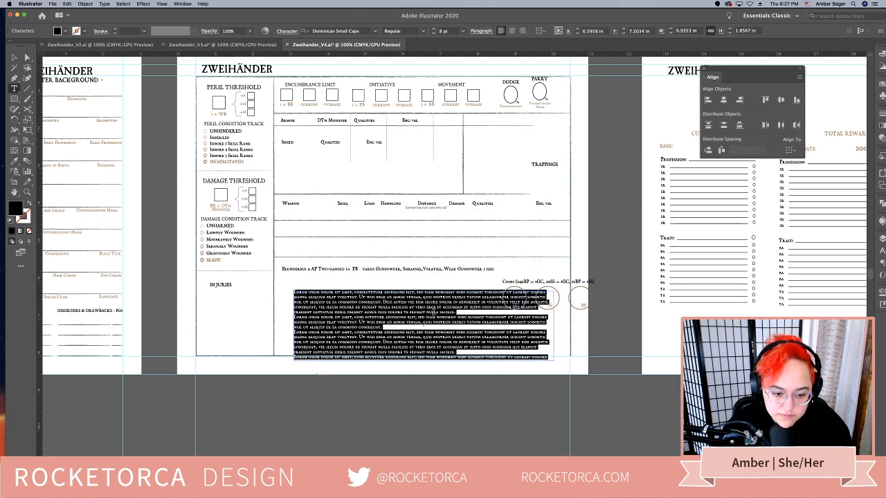
# Fill the new text box with the column headings "Weapon Skill Load Handling Distance Damage Qualities" on one line
pyautogui.write('W')
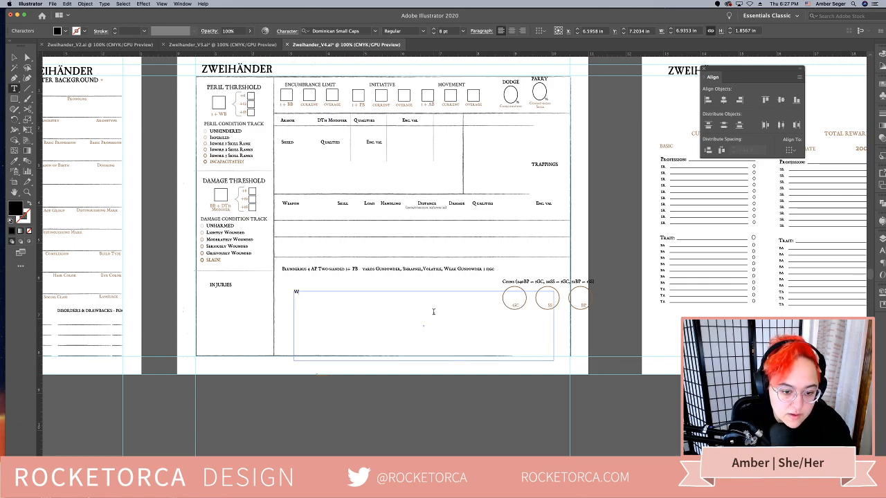
pyautogui.write('eapo')
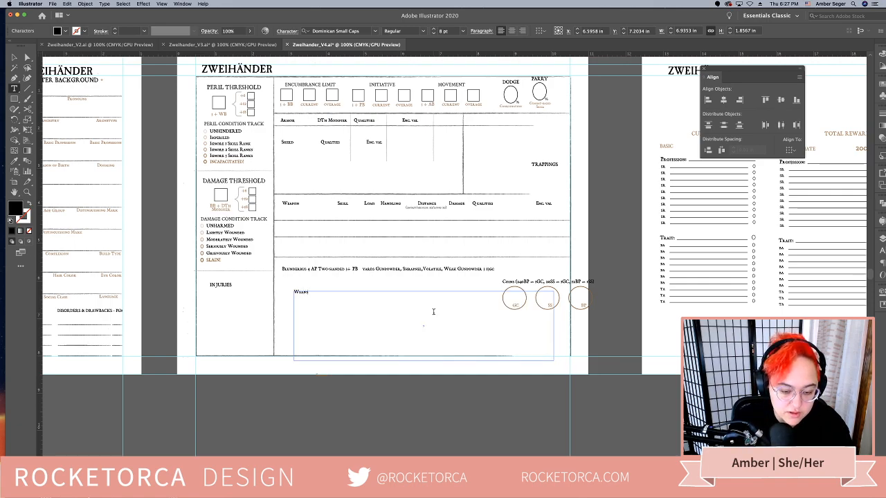
pyautogui.write('n Skil')
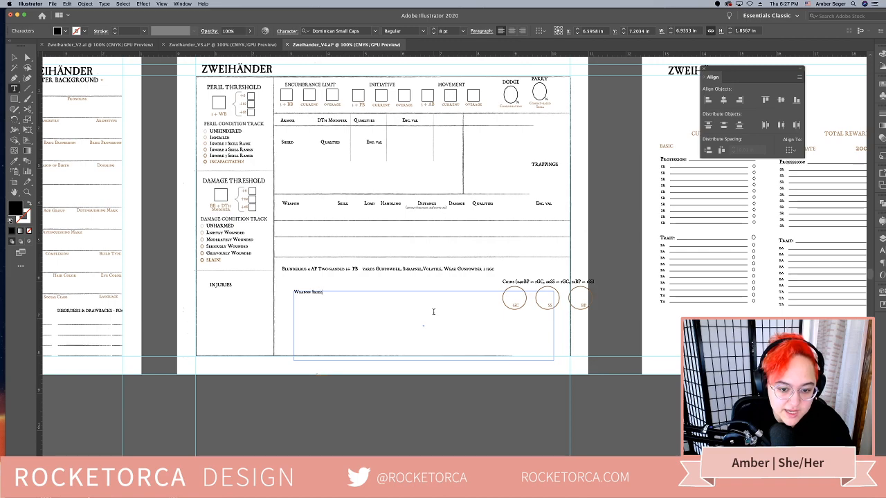
pyautogui.write('l Load H')
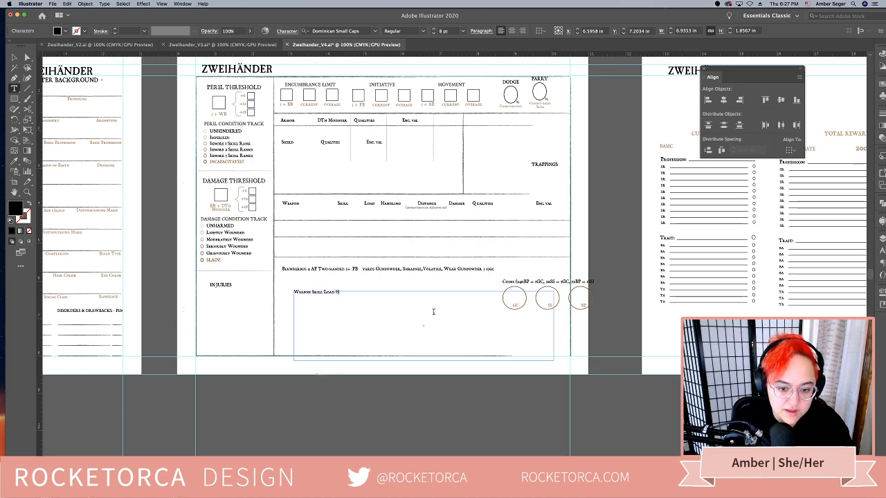
pyautogui.write('andling')
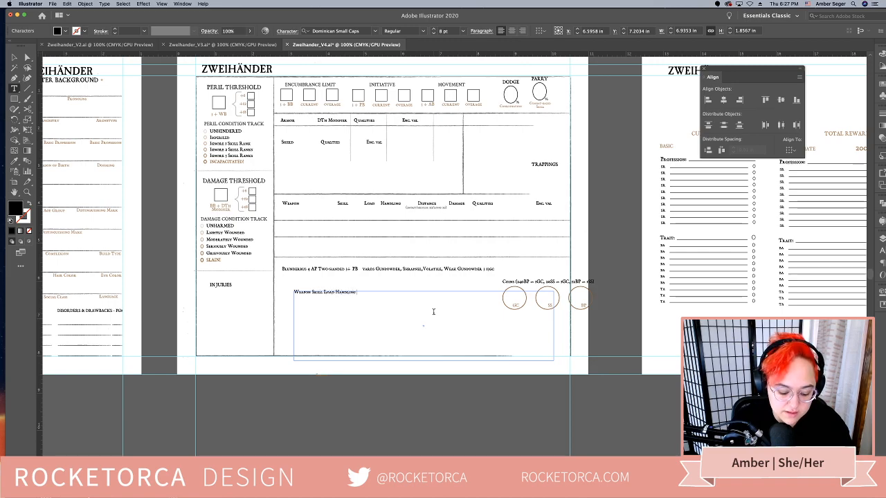
pyautogui.write(' Distance ')
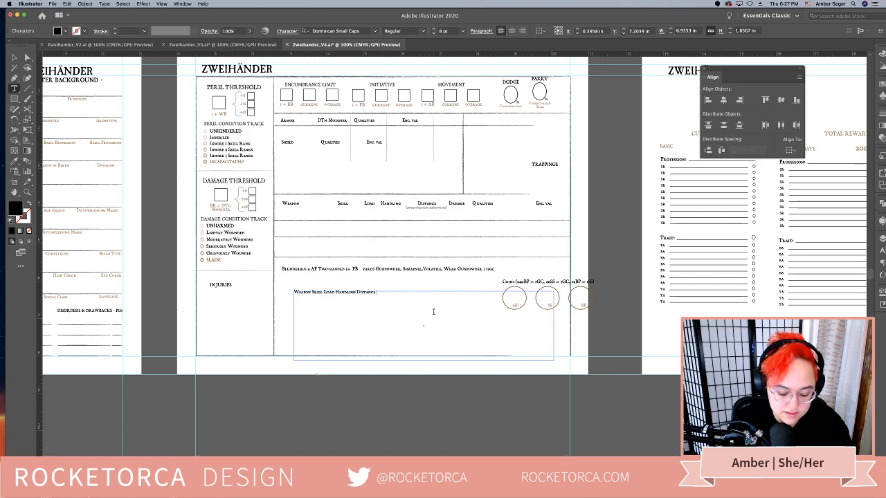
pyautogui.write('Dam')
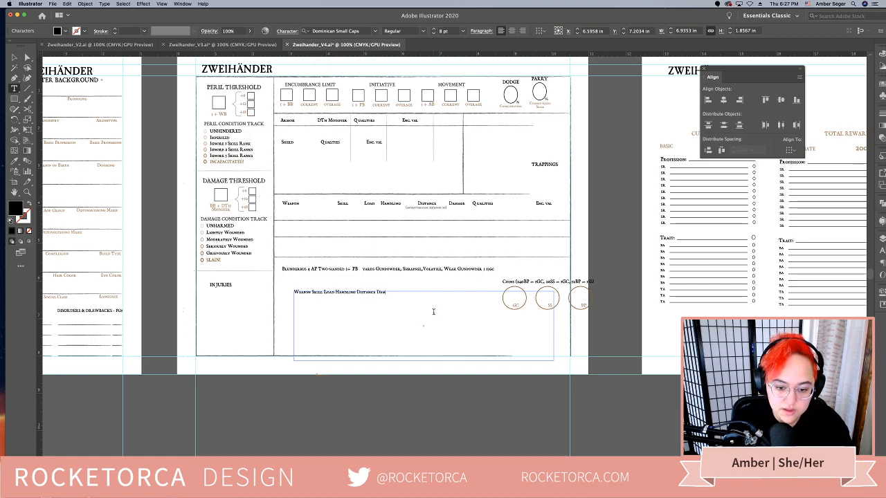
pyautogui.write('age')
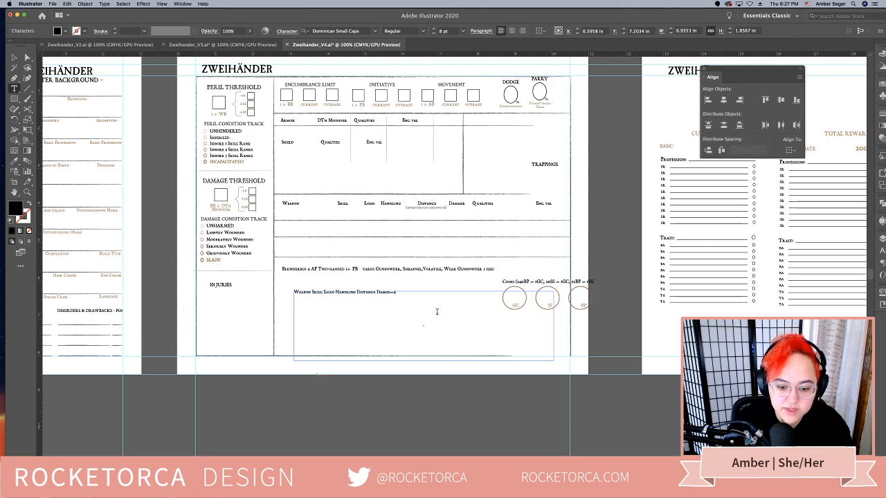
pyautogui.press('BackSpace')
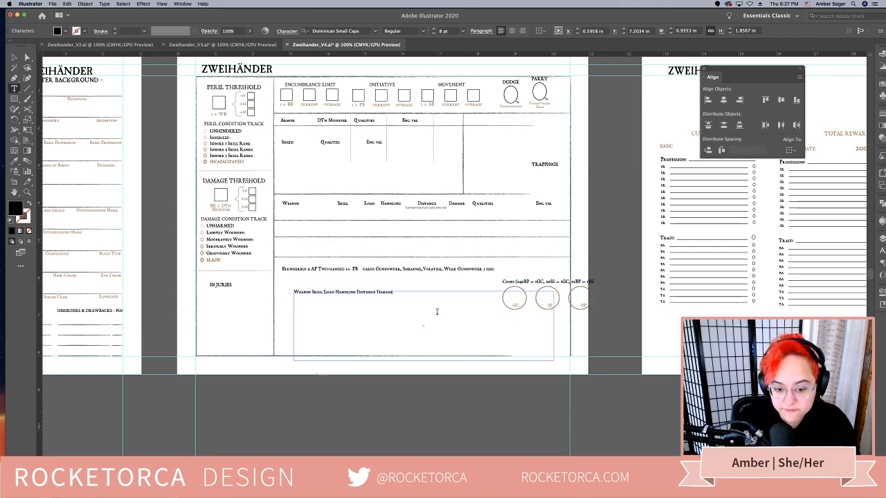
pyautogui.write('Qualities')
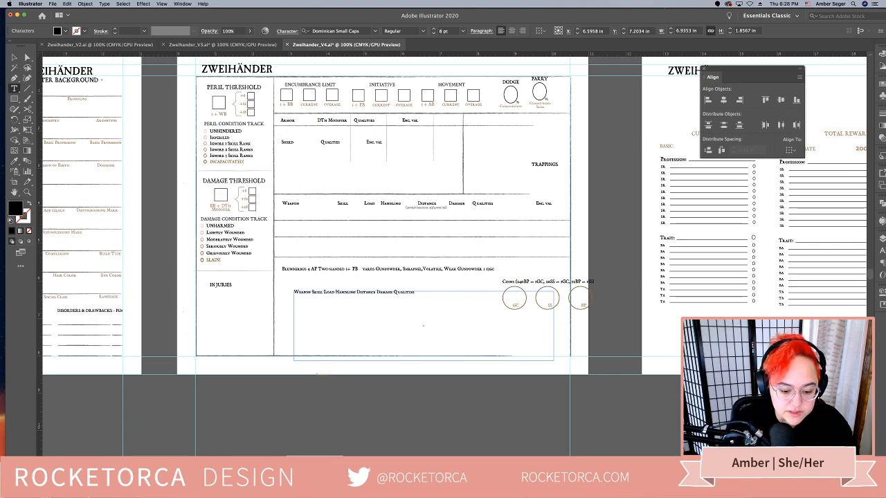
# Switch to the handbook in Acrobat and check the column headings of the Simple Melee Weapons table
pyautogui.press('super+Tab')
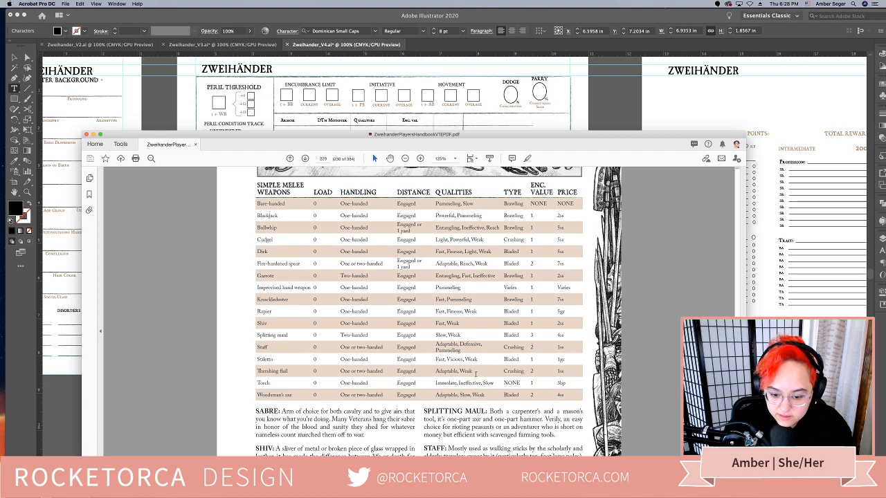
pyautogui.scroll(4, 476, 374)
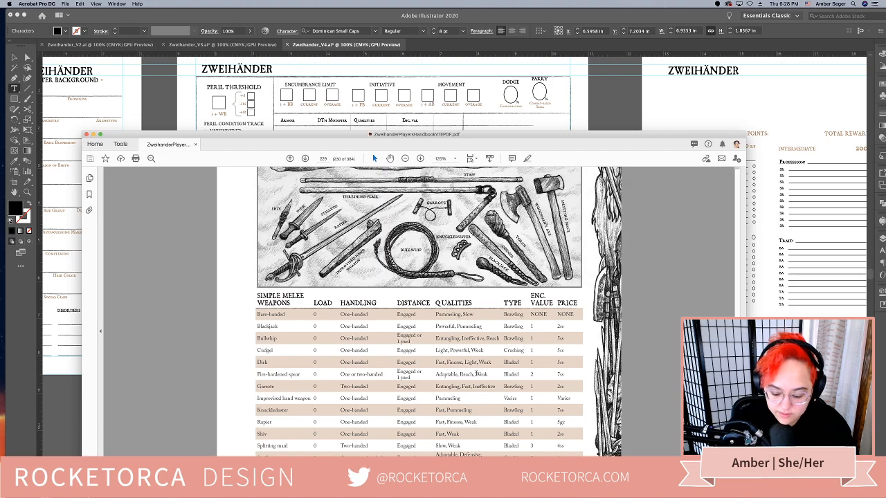
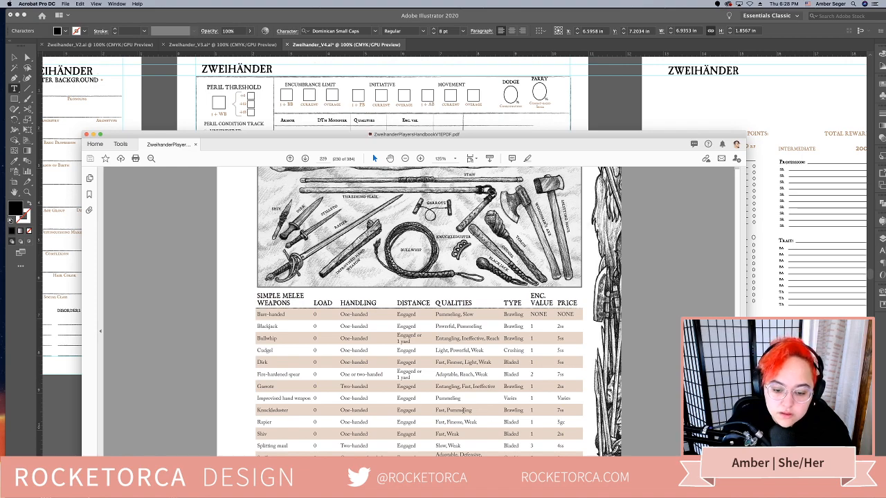
# Review the rows and columns of the handbook's Simple Melee Weapons table, and return to the character sheet in Illustrator
pyautogui.scroll(-2, 476, 373)
pyautogui.scroll(-2, 463, 410)
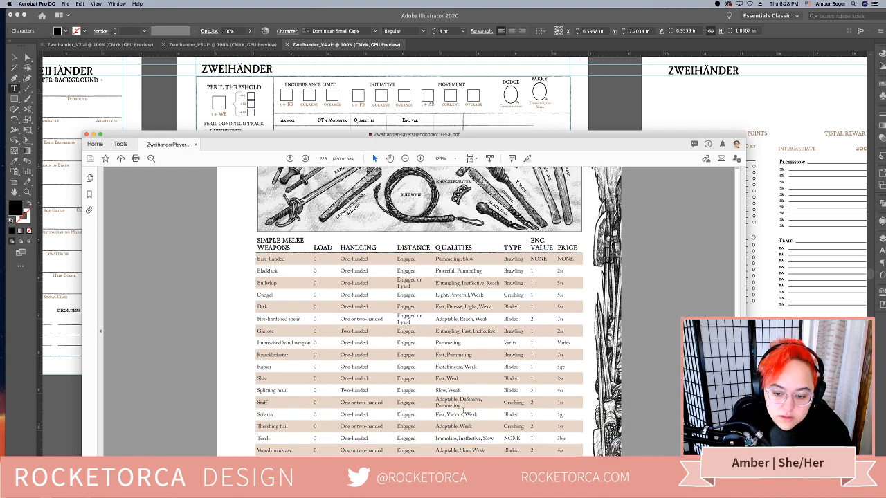
pyautogui.scroll(-4, 463, 412)
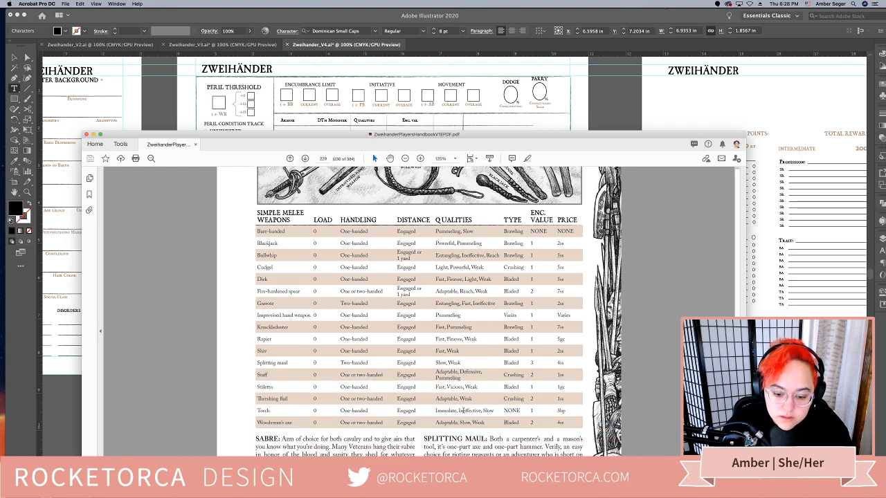
pyautogui.scroll(2, 463, 413)
pyautogui.press('super+Tab')
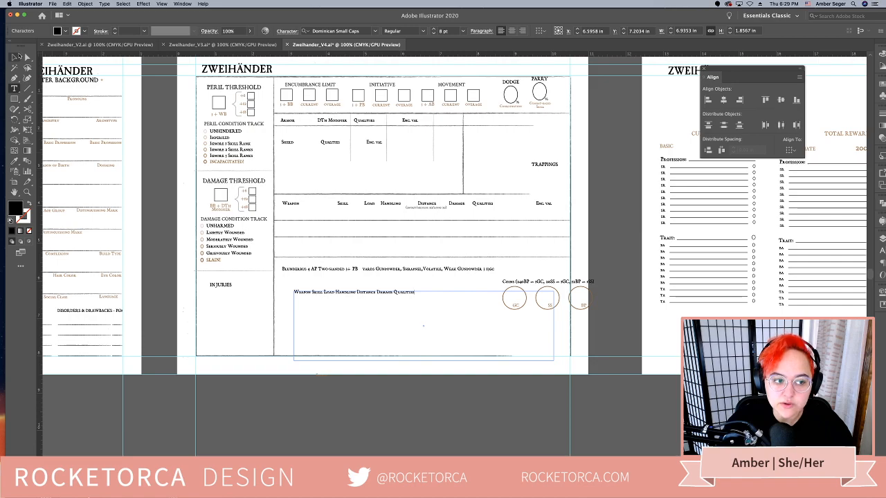
# Append the heading "Enc. Val" after Qualities in the new one-line heading text box
pyautogui.click(15, 56)
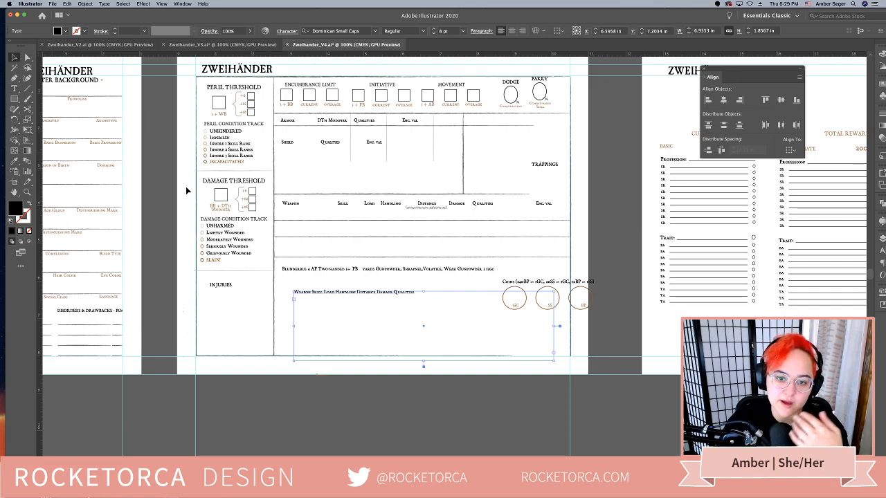
pyautogui.click(491, 433)
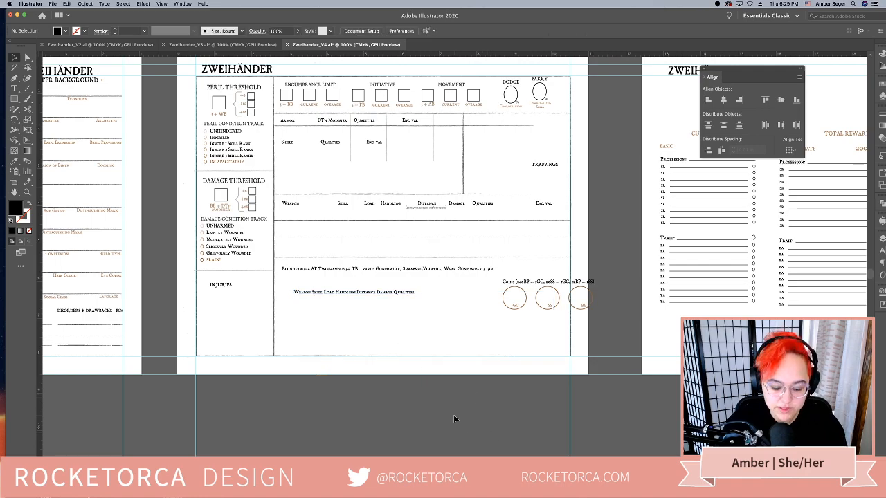
pyautogui.hscroll(-3, 385, 392)
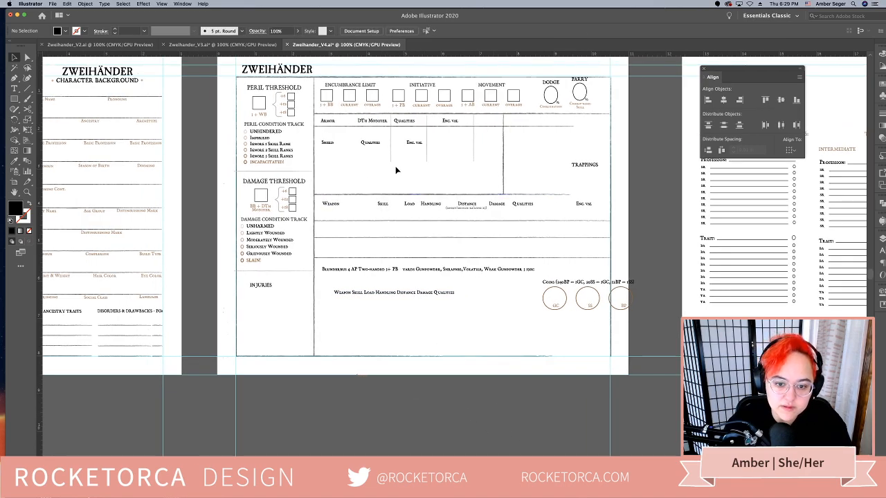
pyautogui.click(385, 205)
pyautogui.click(425, 301)
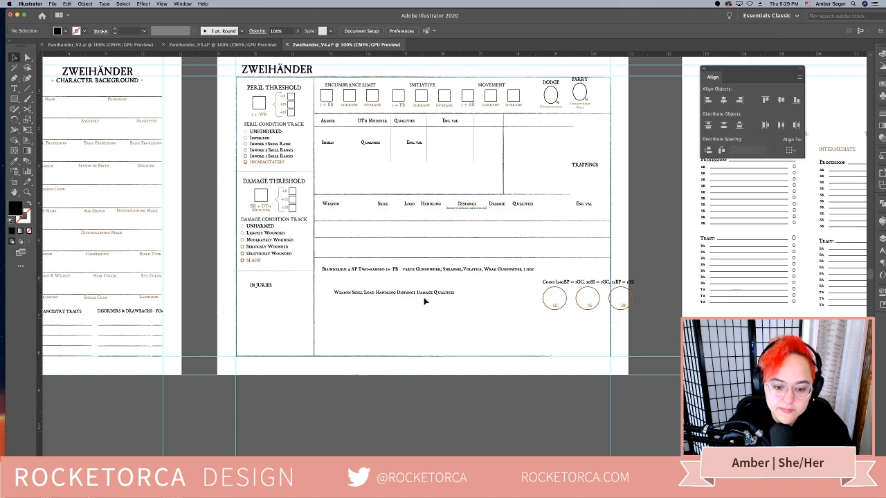
pyautogui.doubleClick(429, 298)
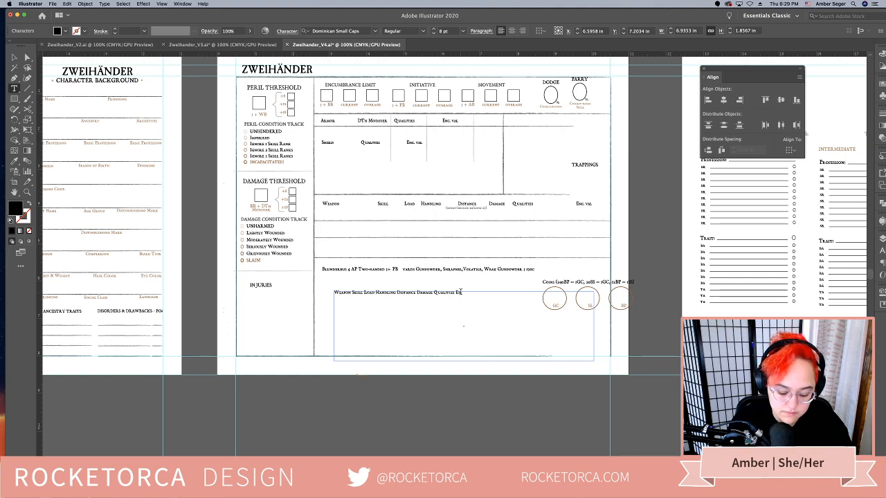
pyautogui.write('l.')
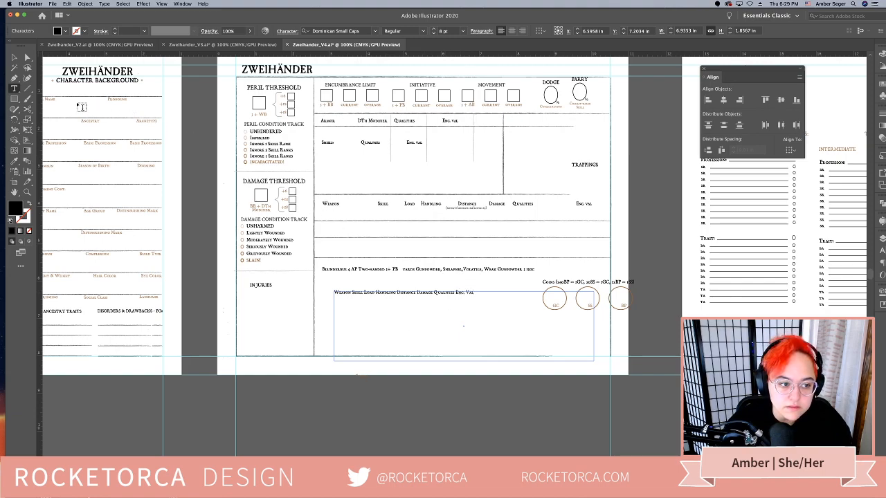
pyautogui.click(14, 58)
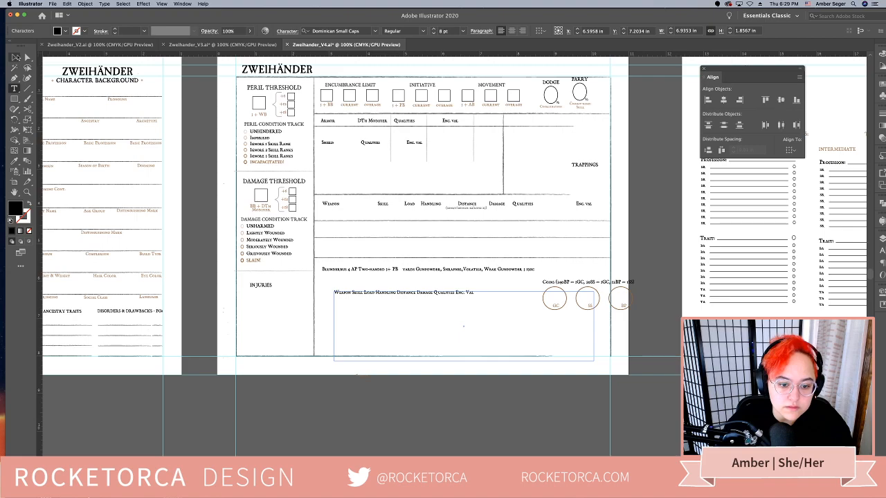
# Move the old weapon heading group below the artboard and put the new heading text box in its place in the weapon section
pyautogui.click(346, 206)
pyautogui.click(331, 206)
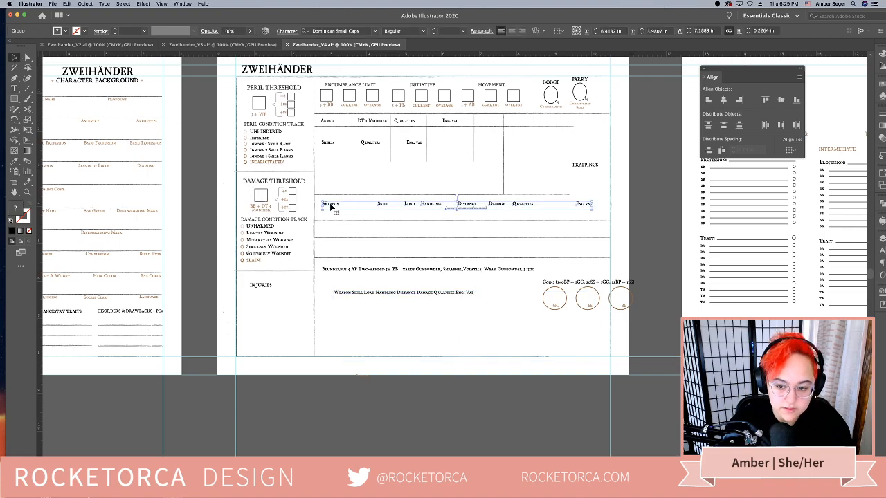
pyautogui.moveTo(332, 204); pyautogui.dragTo(335, 438)
pyautogui.moveTo(380, 295); pyautogui.dragTo(374, 207)
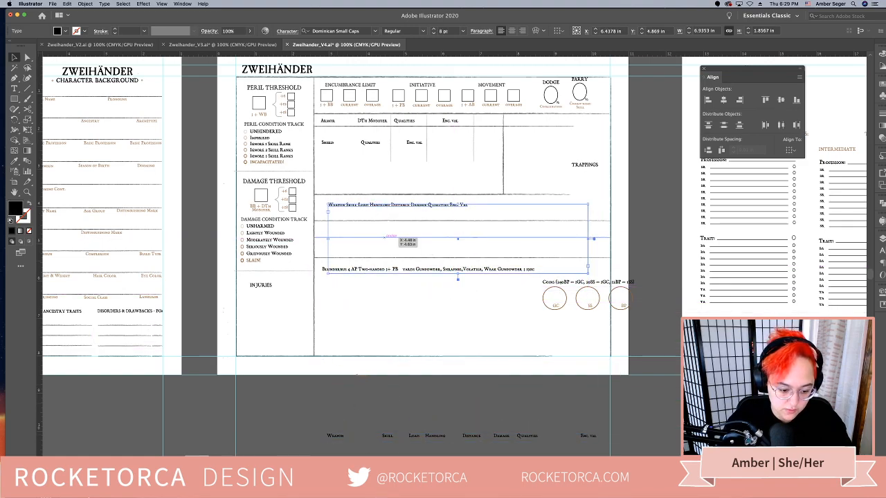
# Switch to Acrobat to recheck the Simple Melee Weapons column headings, and return to the character sheet in Illustrator
pyautogui.hotkey('shift', 'F7')
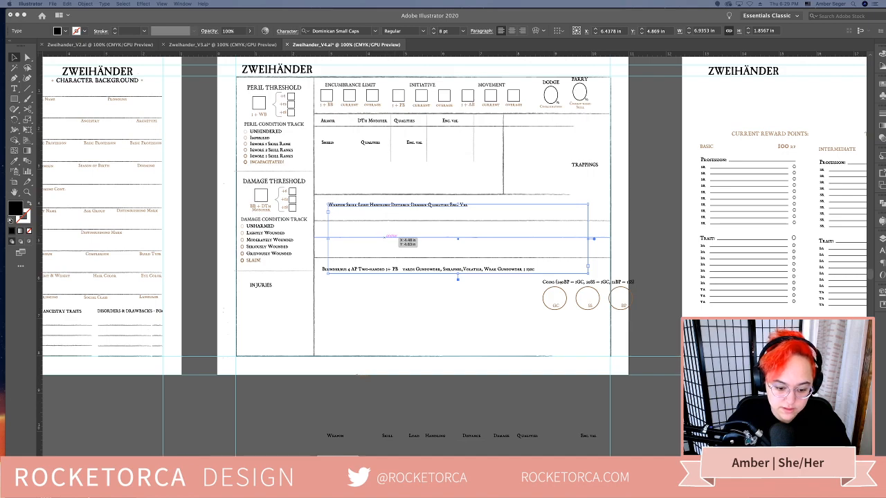
pyautogui.press('super+Tab')
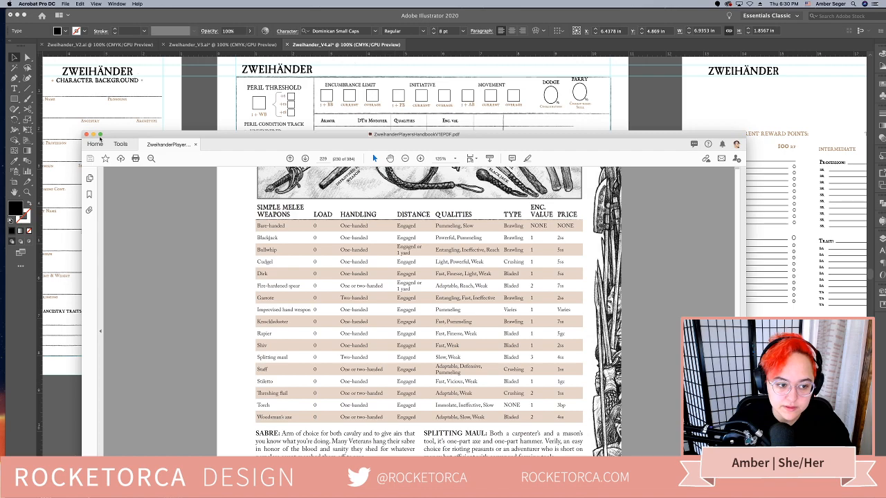
pyautogui.click(93, 135)
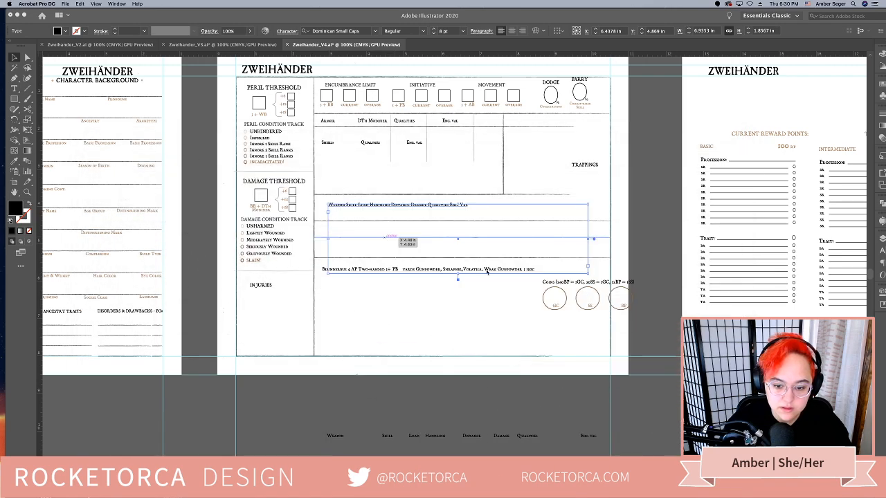
pyautogui.click(486, 273)
pyautogui.click(437, 335)
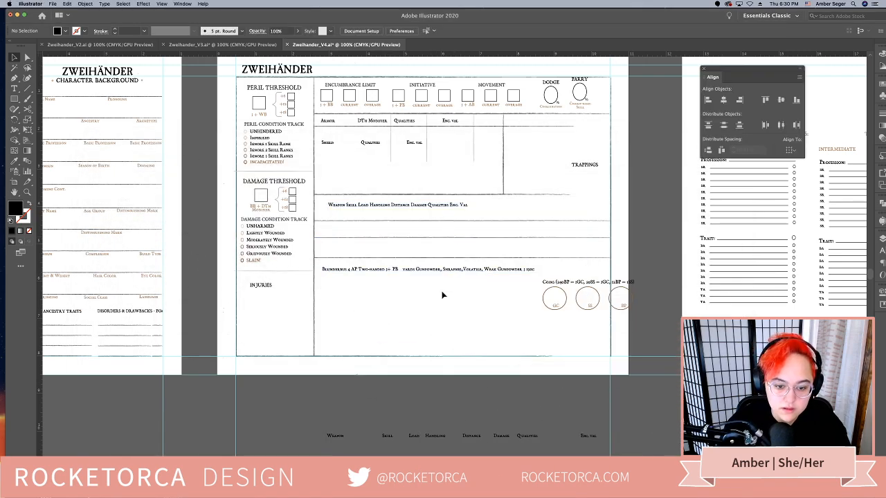
# Insert the heading "Type" between Qualities and Enc. Val in the weapon heading line
pyautogui.click(448, 206)
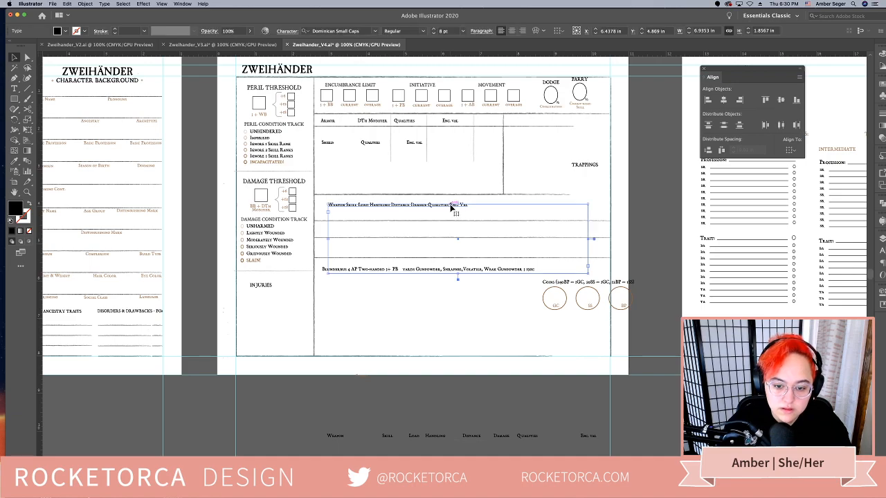
pyautogui.tripleClick(454, 206)
pyautogui.click(456, 206)
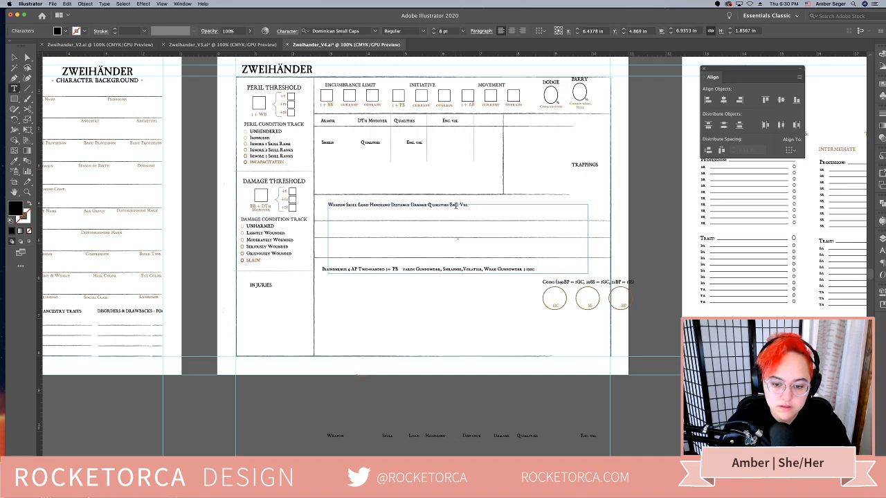
pyautogui.write('Type')
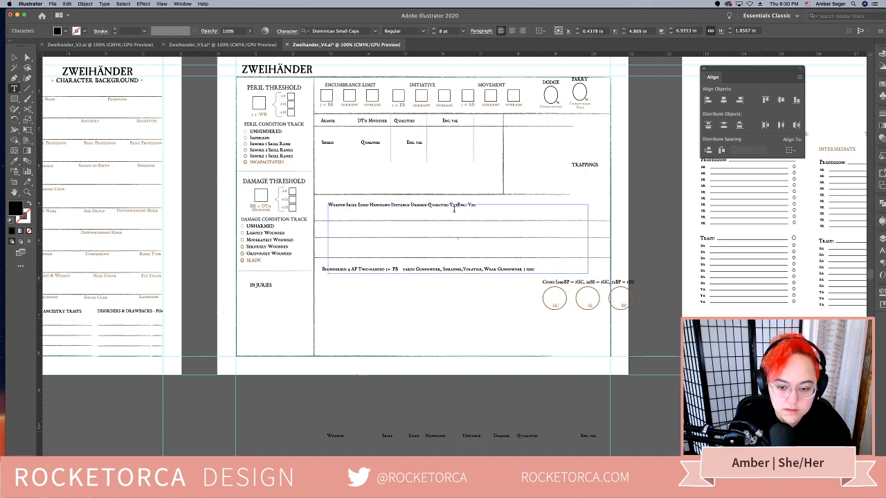
pyautogui.press('BackSpace')
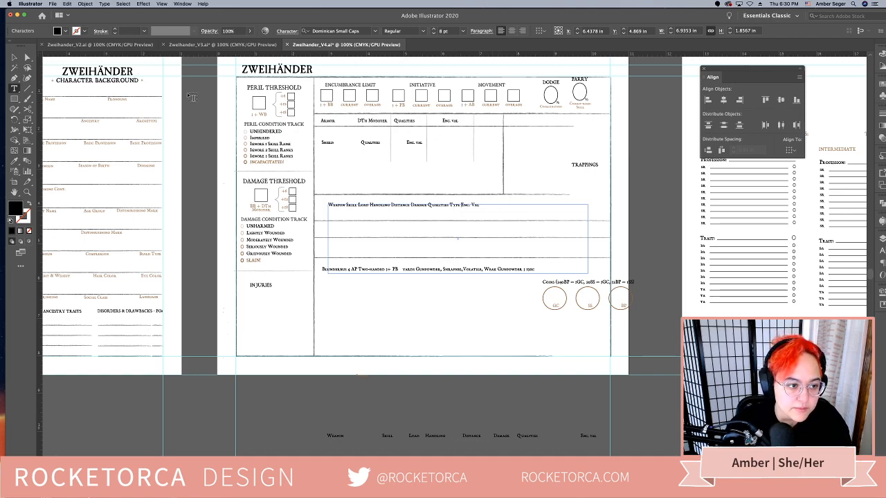
pyautogui.click(15, 55)
pyautogui.click(208, 160)
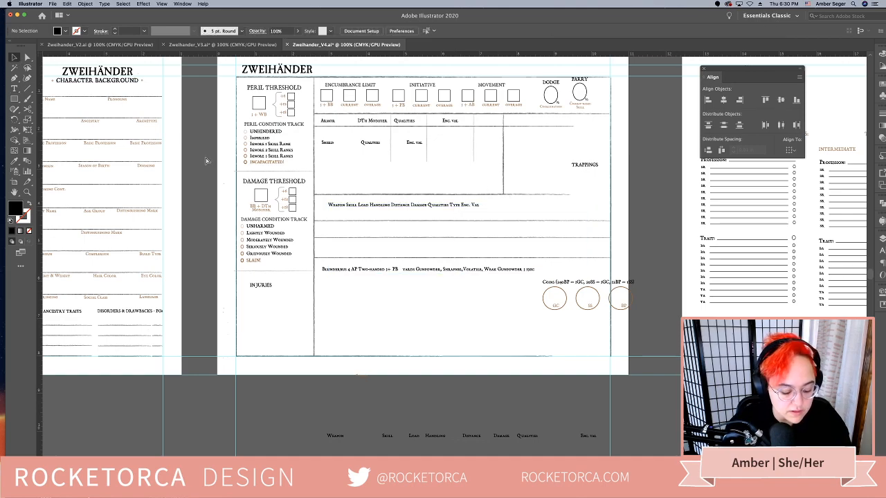
pyautogui.press('super+Tab')
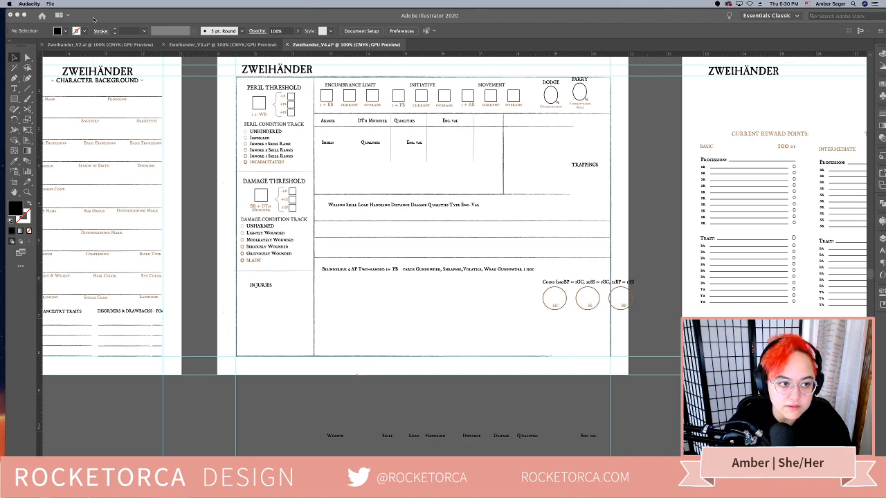
pyautogui.click(97, 19)
pyautogui.click(162, 3)
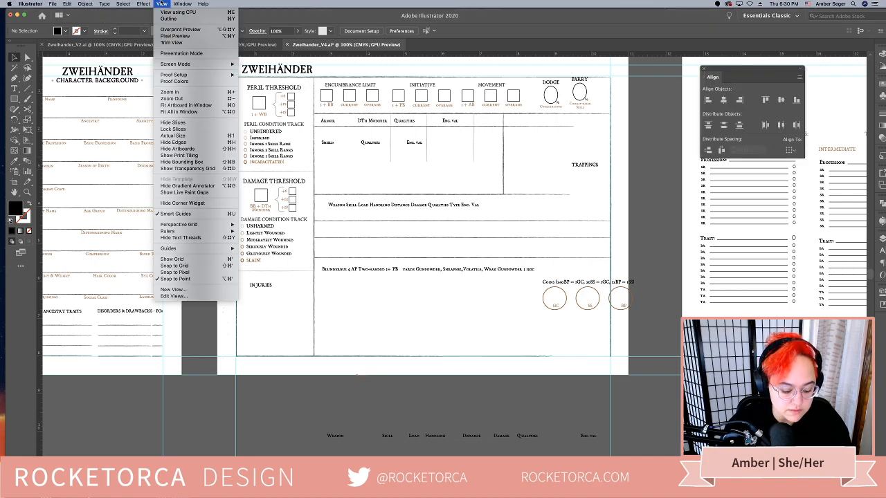
pyautogui.click(389, 193)
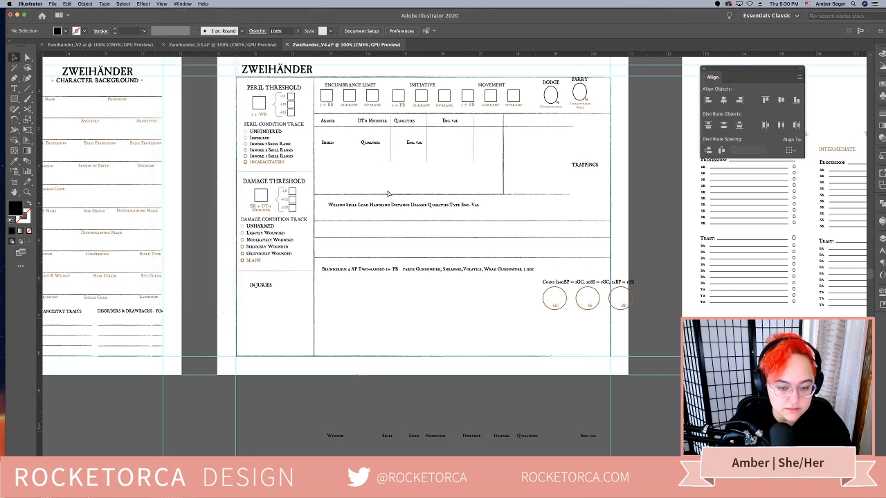
# Show the Tabs ruler and set left-justified tab stops for the whole weapon heading line, from about 0.61 in to about 4.48 in
pyautogui.press('super+shift+t')
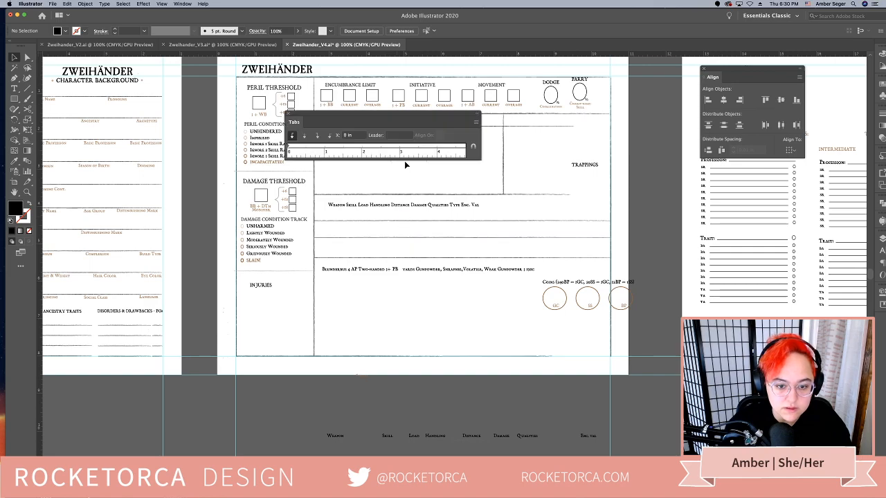
pyautogui.click(366, 212)
pyautogui.moveTo(361, 117); pyautogui.dragTo(400, 138)
pyautogui.click(347, 205)
pyautogui.press('super+a')
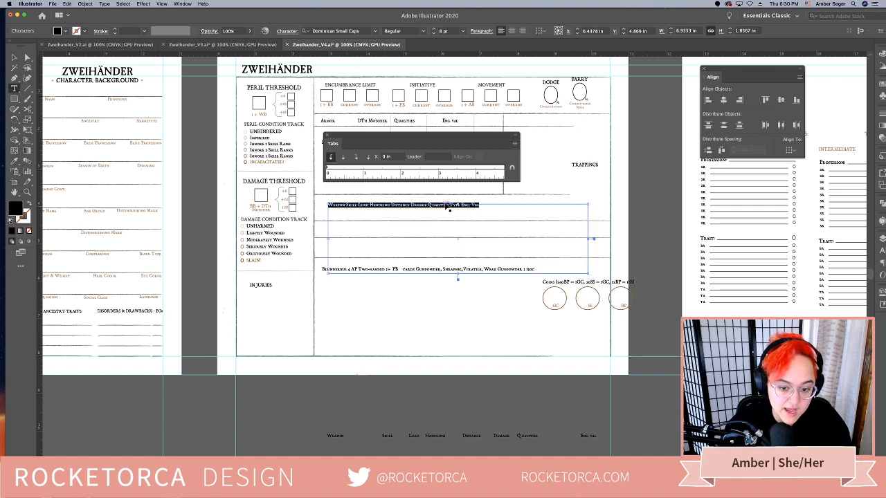
pyautogui.click(350, 170)
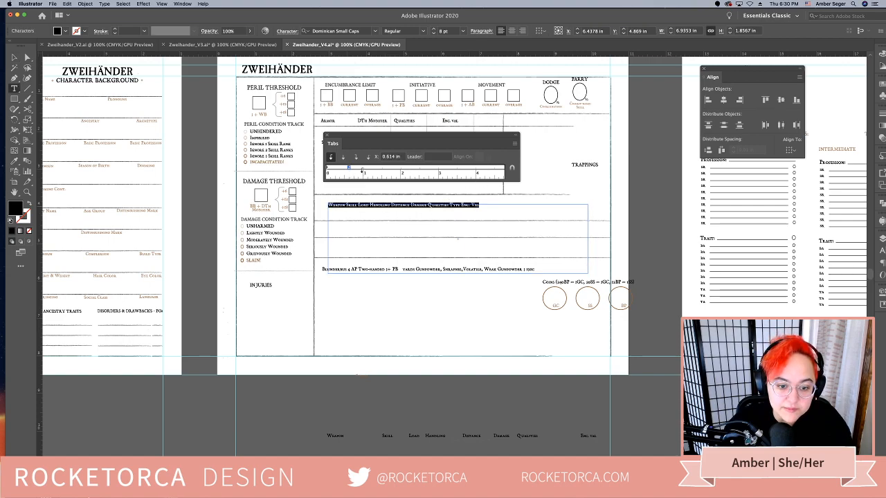
pyautogui.click(434, 169)
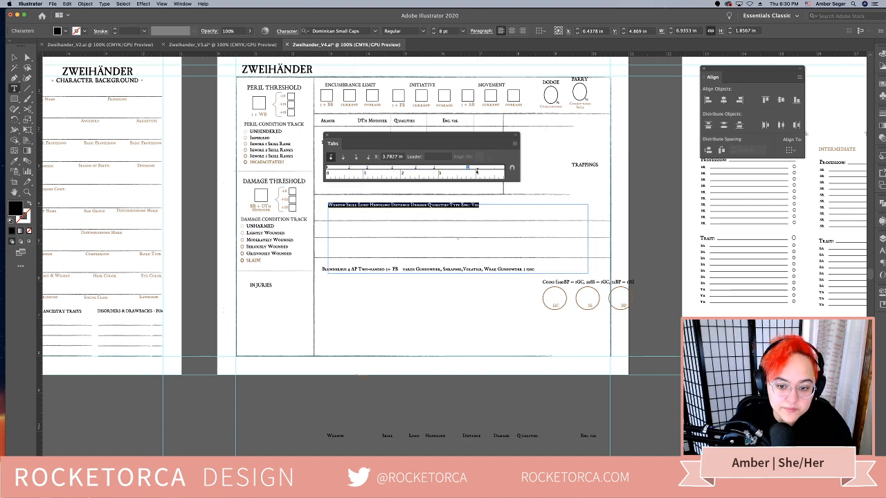
pyautogui.click(495, 170)
# Widen the heading text box on both sides to about 7.64 in, spanning nearly the full weapon section
pyautogui.click(15, 58)
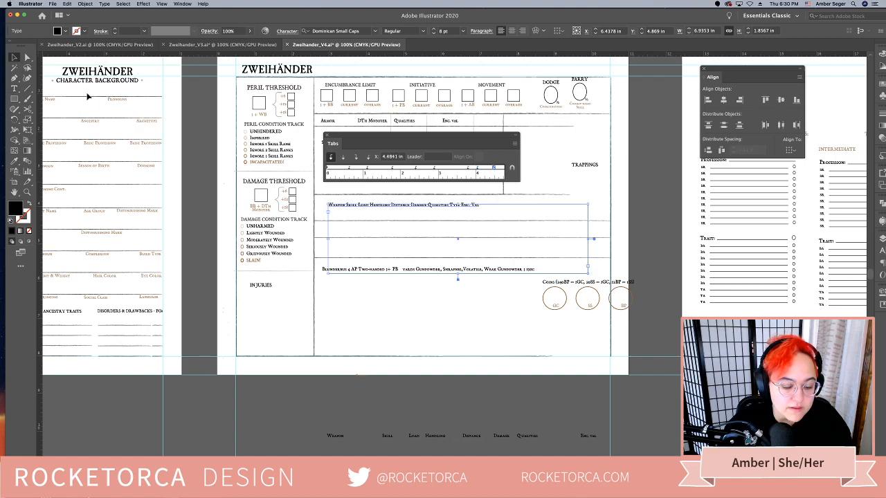
pyautogui.moveTo(326, 238); pyautogui.dragTo(319, 239)
pyautogui.moveTo(587, 239); pyautogui.dragTo(607, 240)
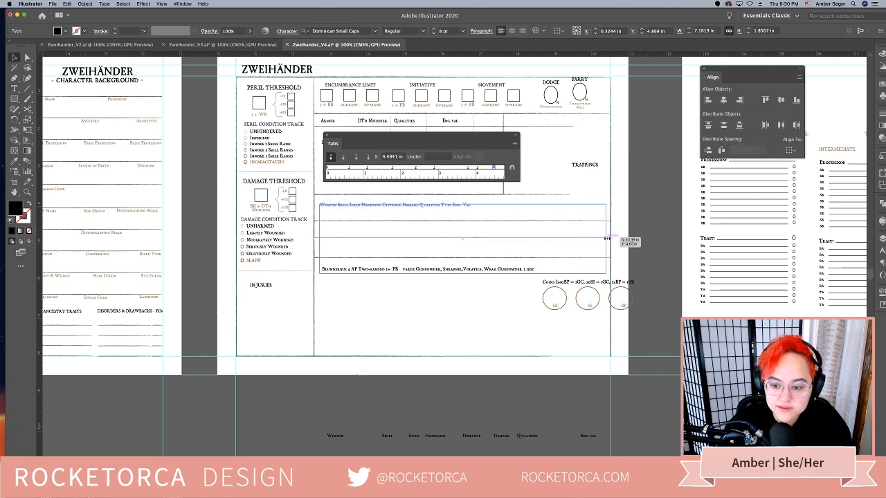
# Insert tab characters before Skill, Load and Handling in the weapon heading line
pyautogui.moveTo(468, 206); pyautogui.dragTo(308, 201)
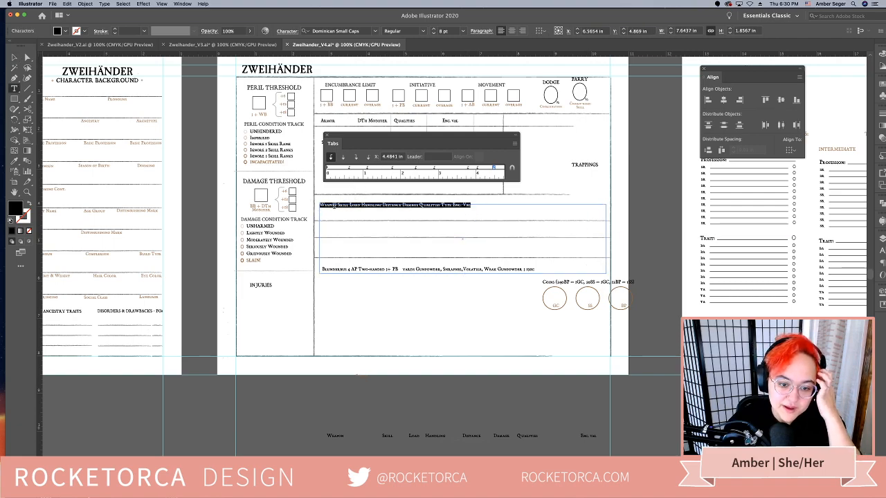
pyautogui.click(341, 206)
pyautogui.press('super+a')
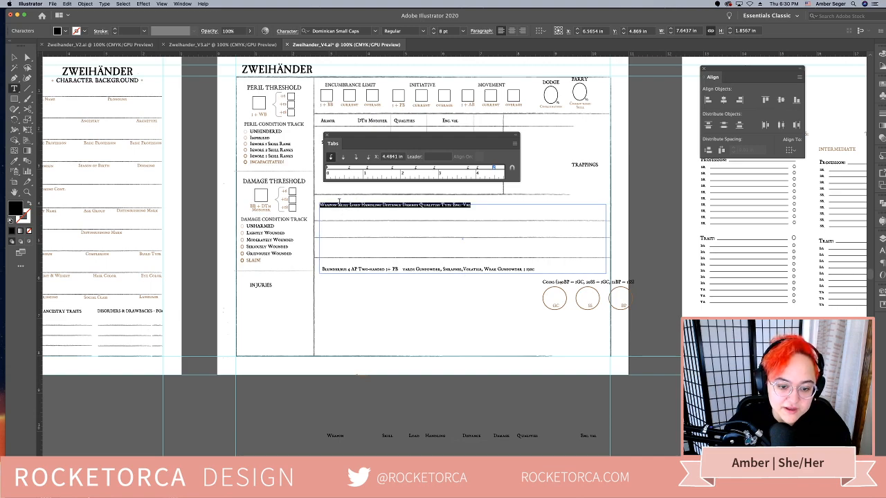
pyautogui.click(338, 205)
pyautogui.press('Tab')
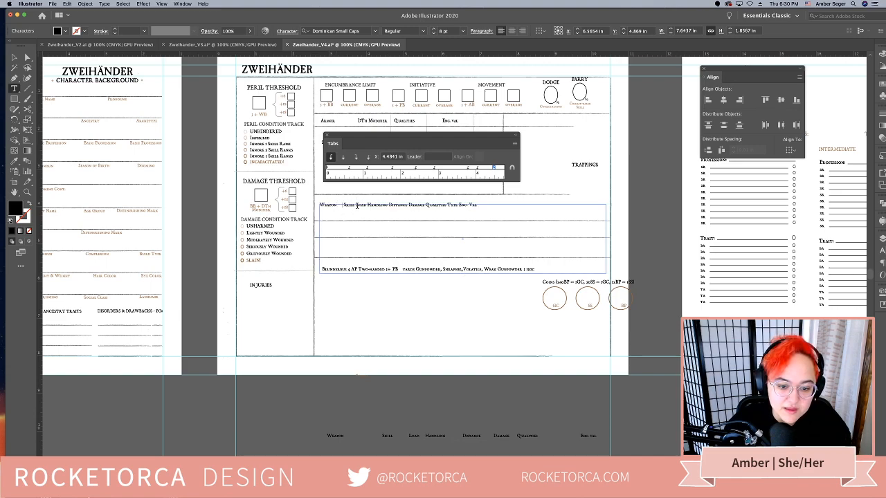
pyautogui.click(357, 205)
pyautogui.press('Tab')
pyautogui.click(372, 206)
pyautogui.press('Tab')
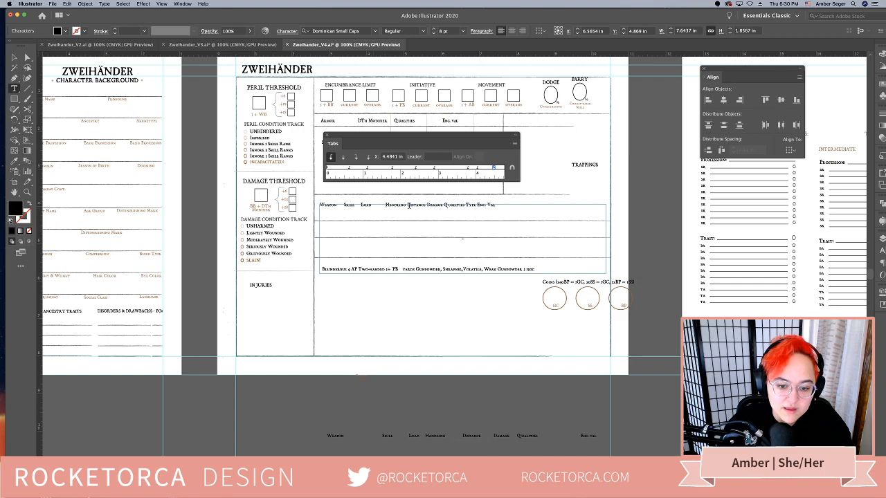
# Insert tab characters before Distance and Damage in the weapon heading line
pyautogui.click(409, 206)
pyautogui.press('Tab')
pyautogui.press('BackSpace')
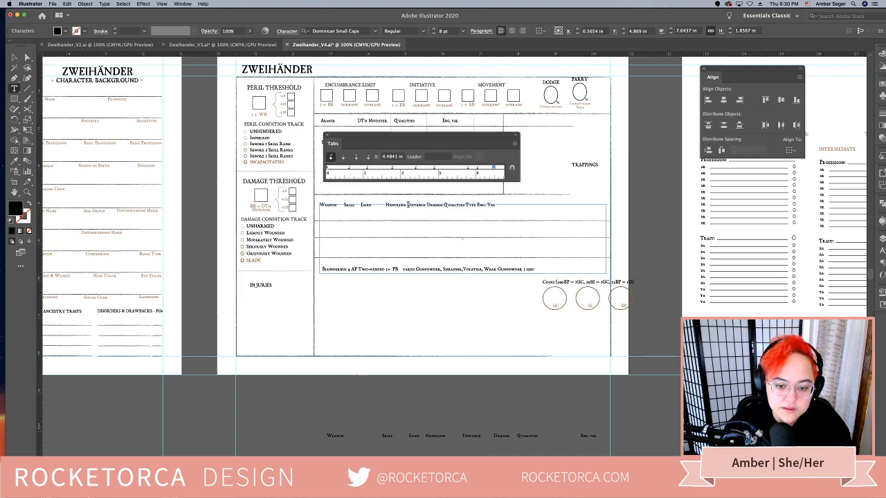
pyautogui.press('Left')
pyautogui.press('Tab')
pyautogui.click(426, 205)
pyautogui.press('Tab')
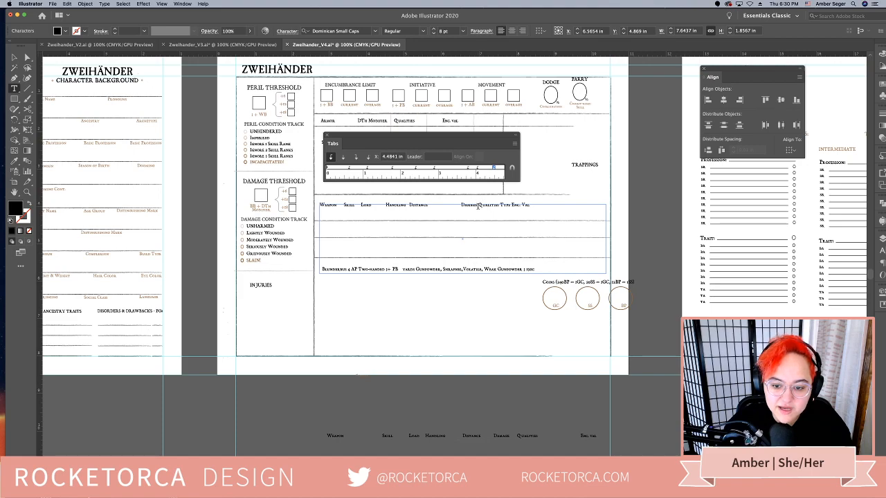
# Insert tab characters before Qualities, Type and Enc. Val to finish separating the weapon headings
pyautogui.click(478, 205)
pyautogui.press('Tab')
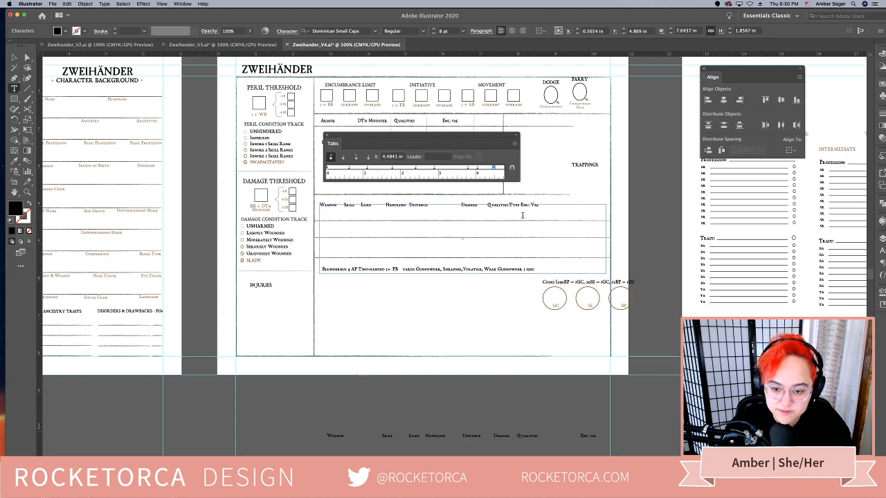
pyautogui.press('Tab')
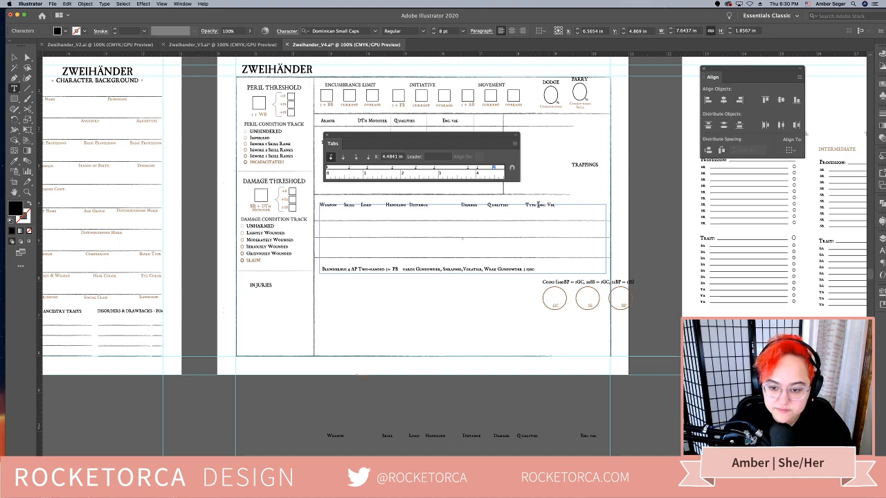
pyautogui.click(537, 205)
pyautogui.press('Tab')
# Select the whole heading line, extend the Tabs ruler across the text box and move the last tab stop to about 7.18 in
pyautogui.moveTo(564, 205); pyautogui.dragTo(320, 204)
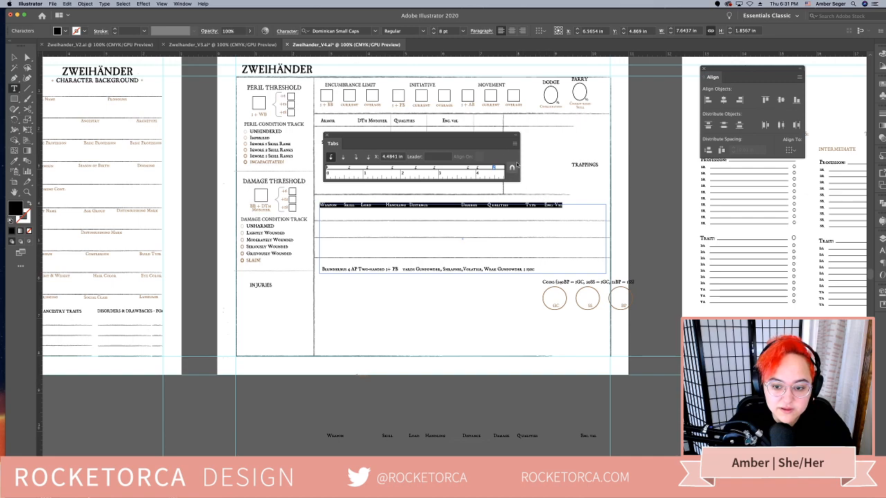
pyautogui.moveTo(520, 164); pyautogui.dragTo(601, 169)
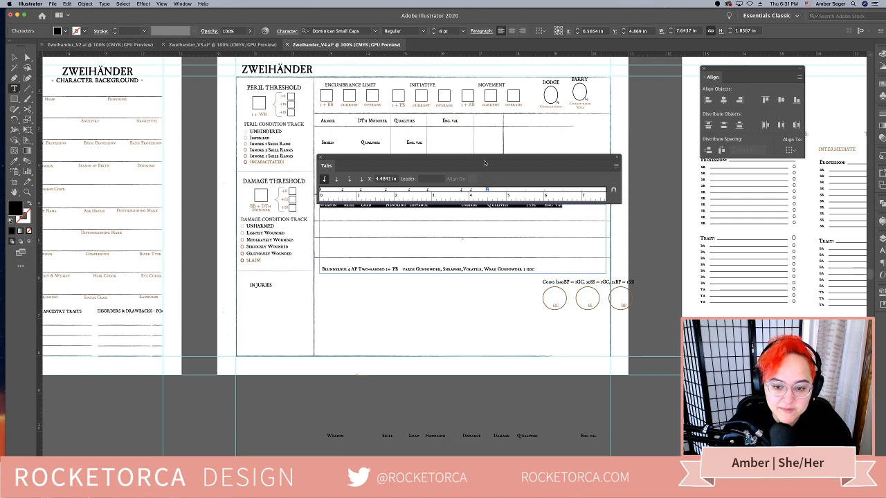
pyautogui.moveTo(485, 163); pyautogui.dragTo(485, 155)
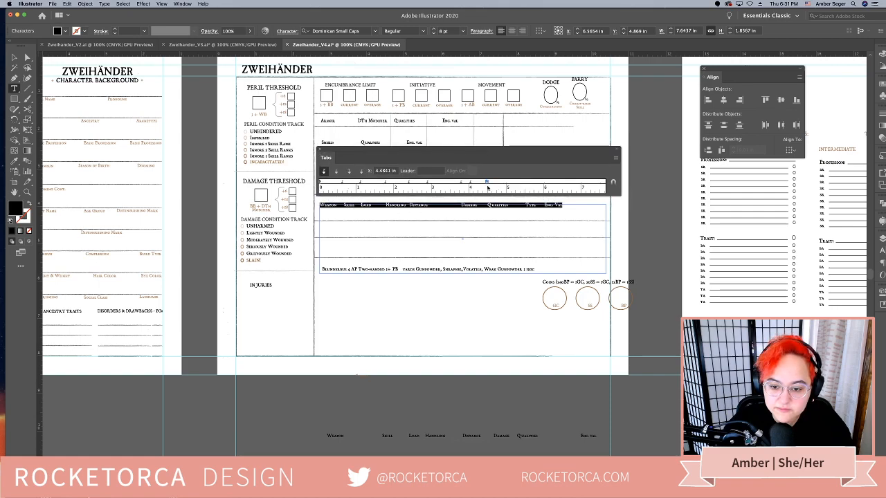
pyautogui.moveTo(487, 183); pyautogui.dragTo(588, 183)
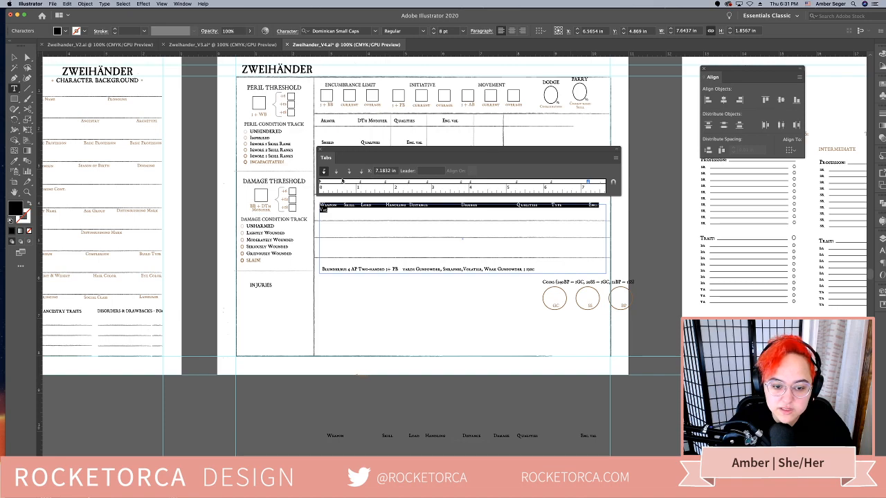
# Make the heading line's tab stops at about 7.18, 6.22, 5.26 and 4.04 in center-justified
pyautogui.click(335, 171)
pyautogui.click(553, 182)
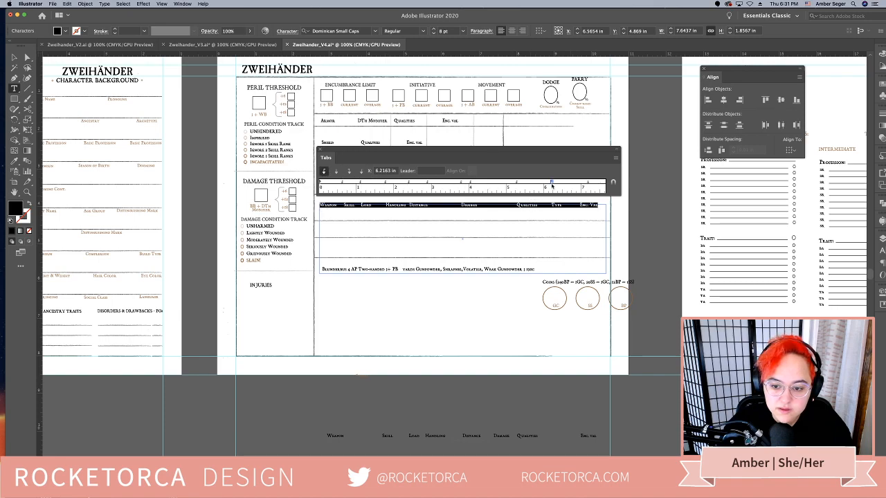
pyautogui.click(516, 182)
pyautogui.click(336, 172)
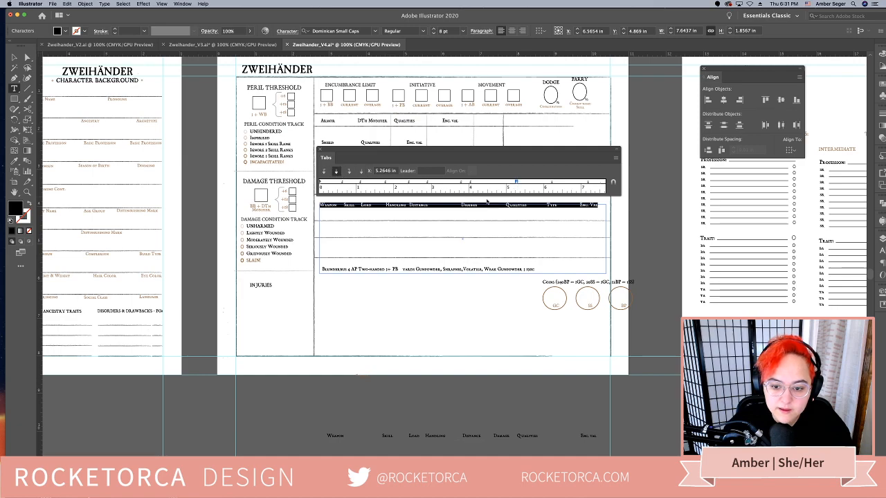
pyautogui.click(470, 183)
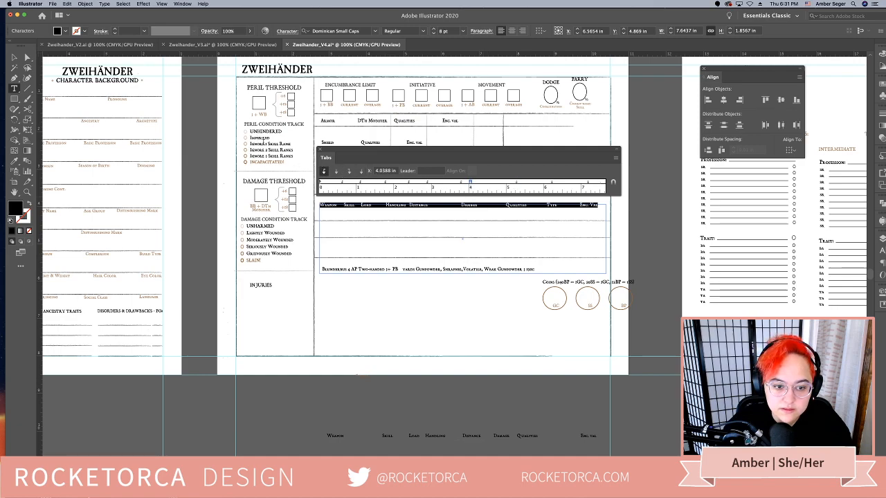
pyautogui.click(336, 171)
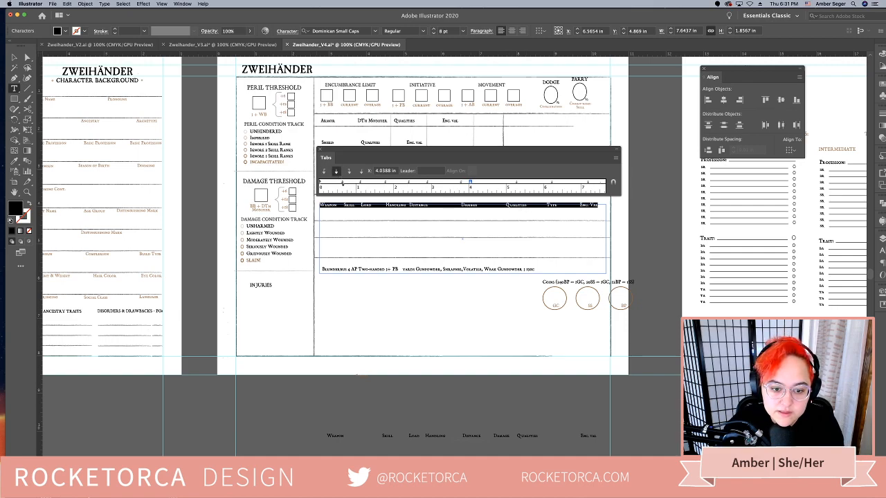
# Make the heading line's tab stops at about 0.61, 1.10, 1.77, 2.39 and 2.9 in center-justified
pyautogui.click(341, 183)
pyautogui.click(335, 172)
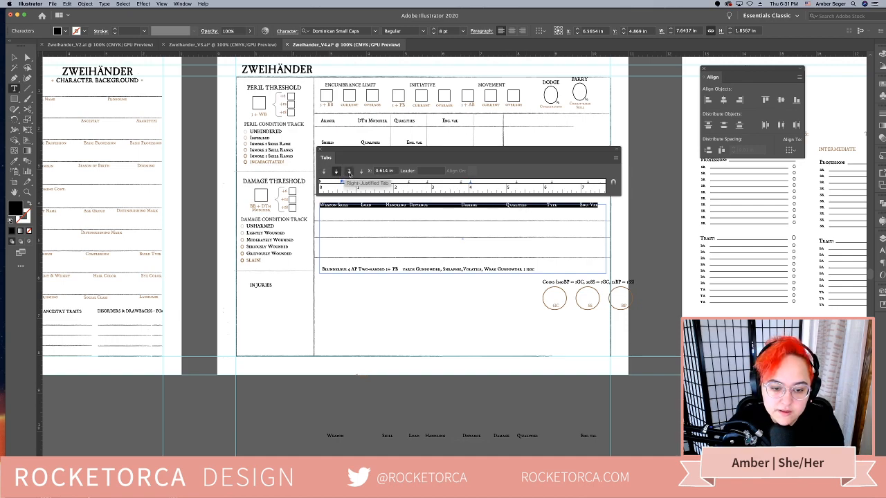
pyautogui.click(359, 182)
pyautogui.click(336, 172)
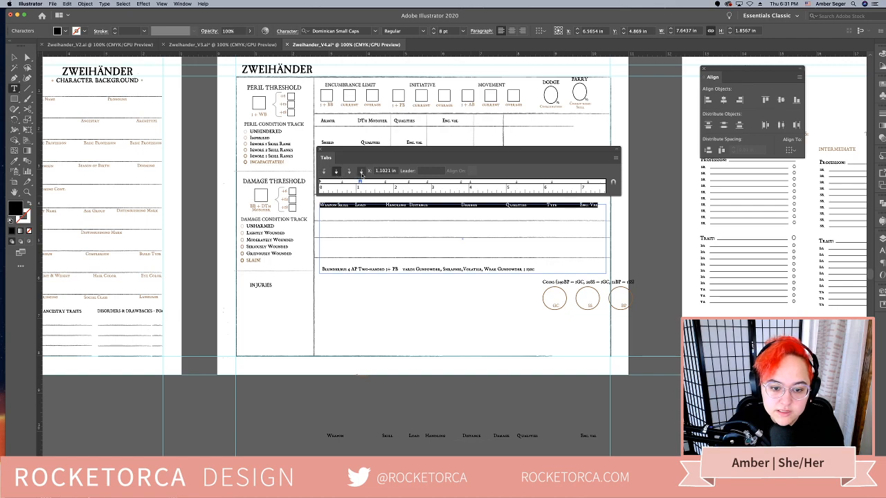
pyautogui.click(385, 182)
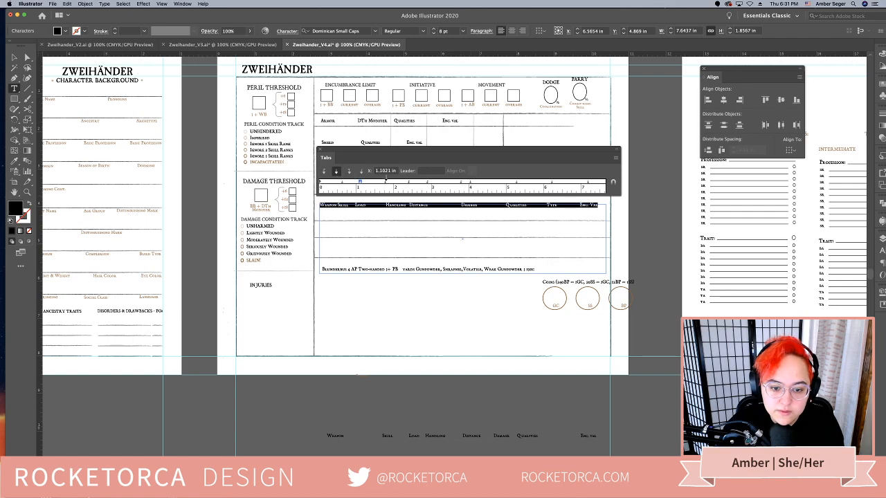
pyautogui.click(335, 172)
pyautogui.click(410, 181)
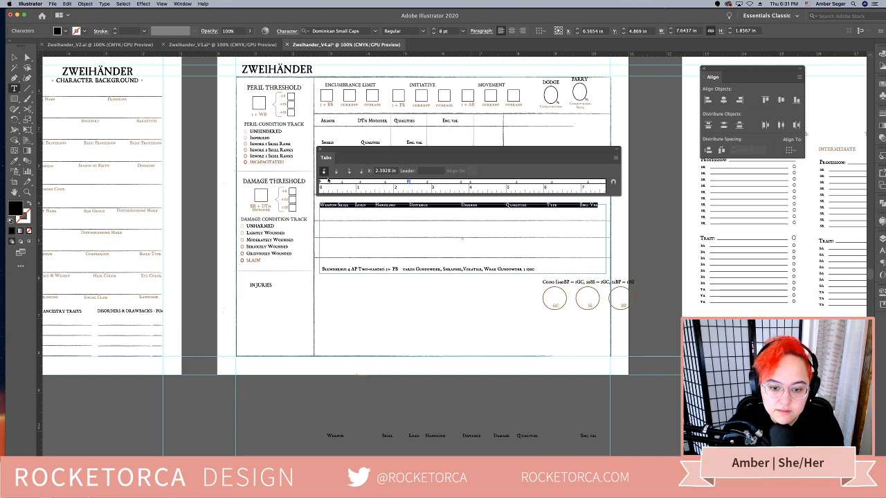
pyautogui.click(337, 172)
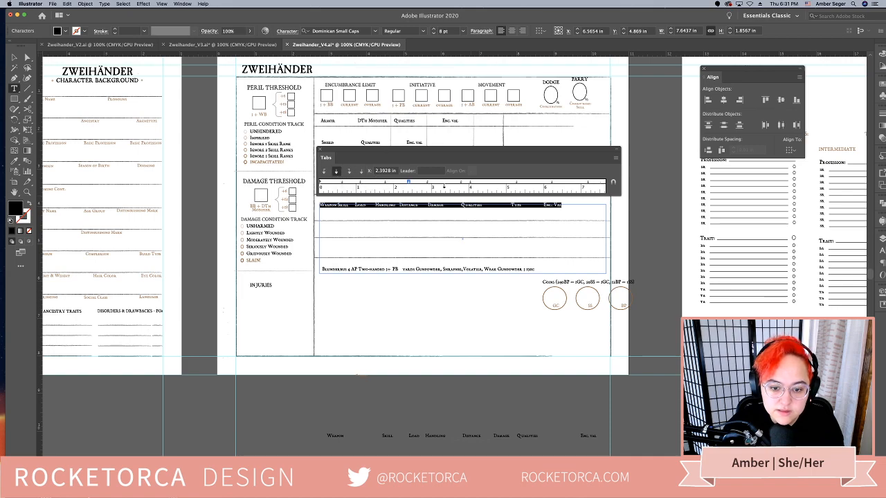
pyautogui.click(427, 182)
pyautogui.click(336, 171)
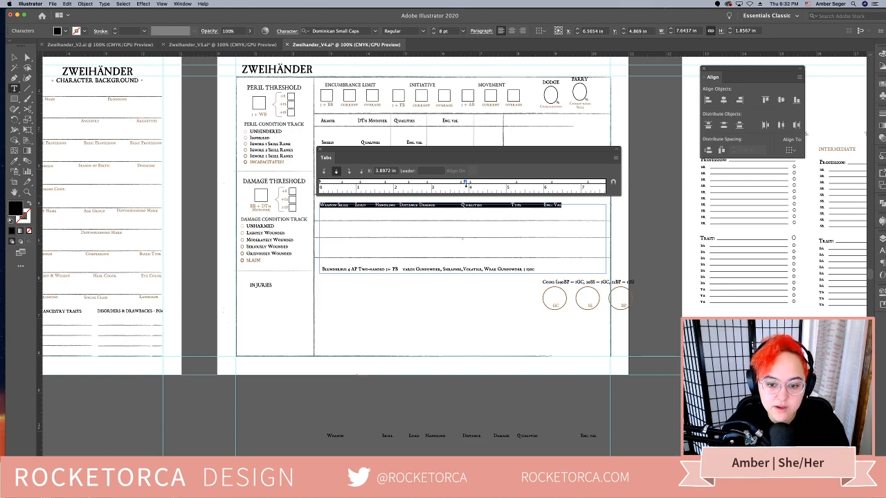
# Remove the surplus tab stops near 3.9 in and set the Enc. Val tab stop to about 7.22 in
pyautogui.click(462, 184)
pyautogui.click(466, 184)
pyautogui.moveTo(466, 183); pyautogui.dragTo(463, 193)
pyautogui.click(463, 183)
pyautogui.click(462, 184)
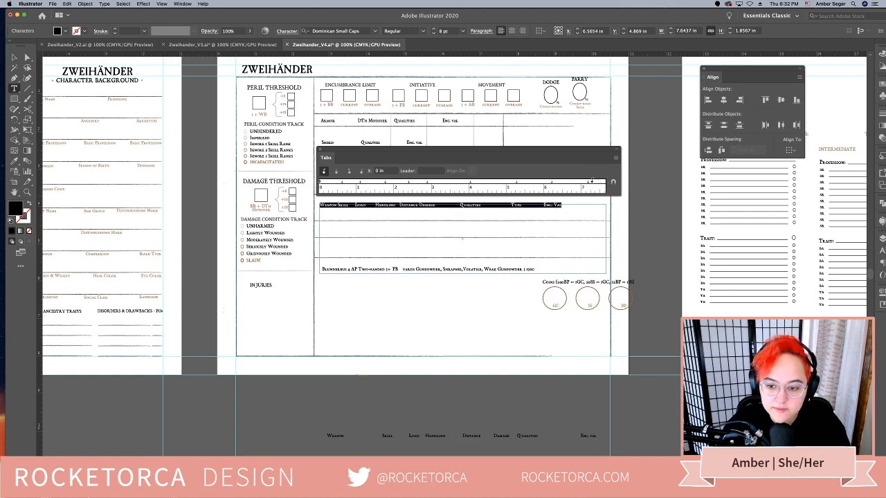
pyautogui.moveTo(587, 183)
pyautogui.mouseDown()
pyautogui.moveTo(588, 196)
pyautogui.moveTo(561, 184)
pyautogui.moveTo(589, 186)
pyautogui.mouseUp()
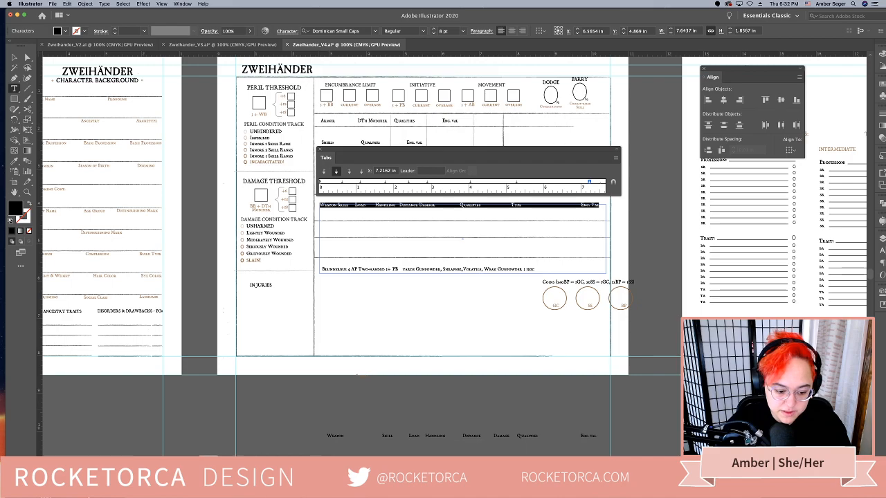
# Switch to Acrobat to compare the Simple Melee Weapons column spacing, minimize the handbook and return to the sheet in Illustrator
pyautogui.press('super+Tab')
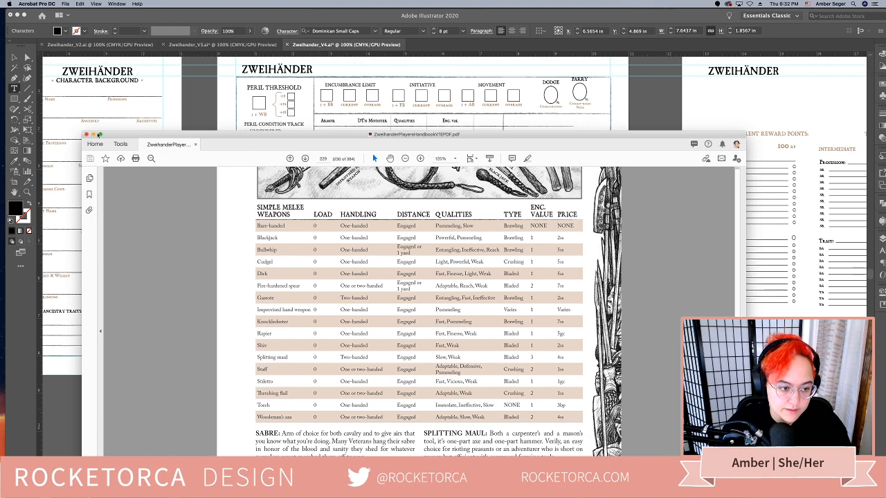
pyautogui.click(94, 135)
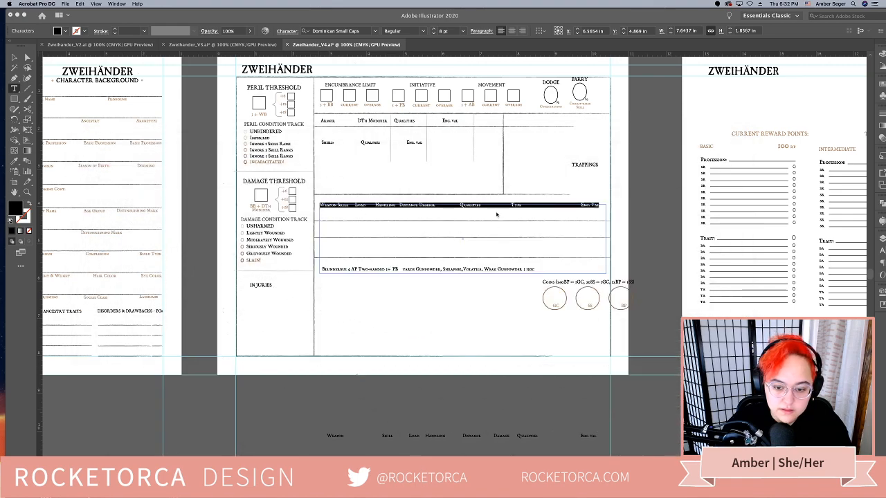
pyautogui.click(496, 214)
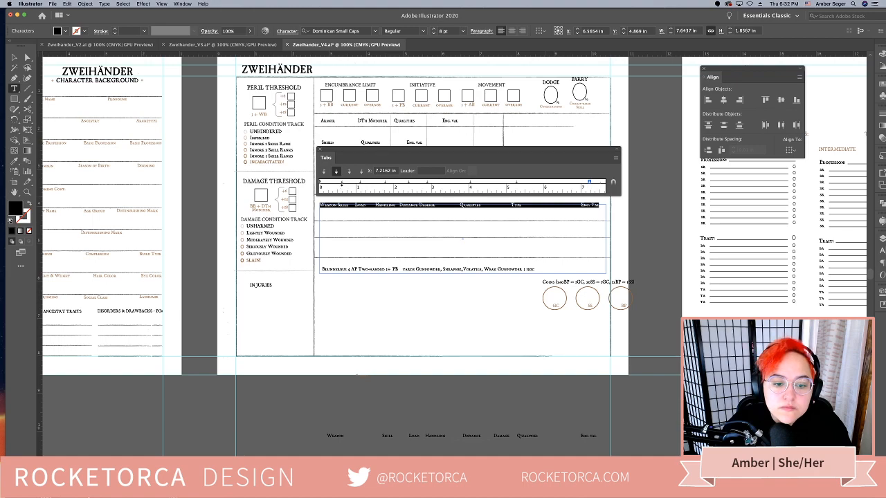
# Move the tab stops for Skill to about 0.67 in, Type to 6.4 in, Qualities to 5.2 in and Damage to 3.94 in
pyautogui.click(343, 184)
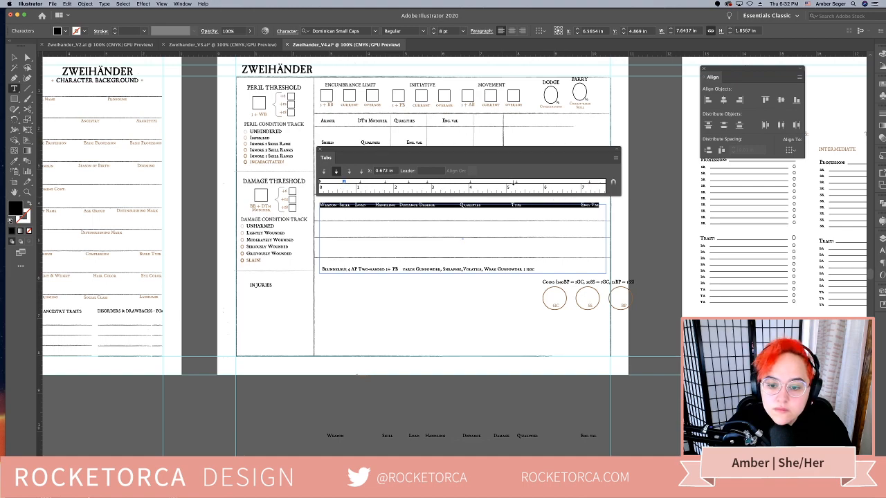
pyautogui.moveTo(516, 183); pyautogui.dragTo(560, 183)
pyautogui.moveTo(471, 184); pyautogui.dragTo(514, 184)
pyautogui.moveTo(427, 184); pyautogui.dragTo(466, 184)
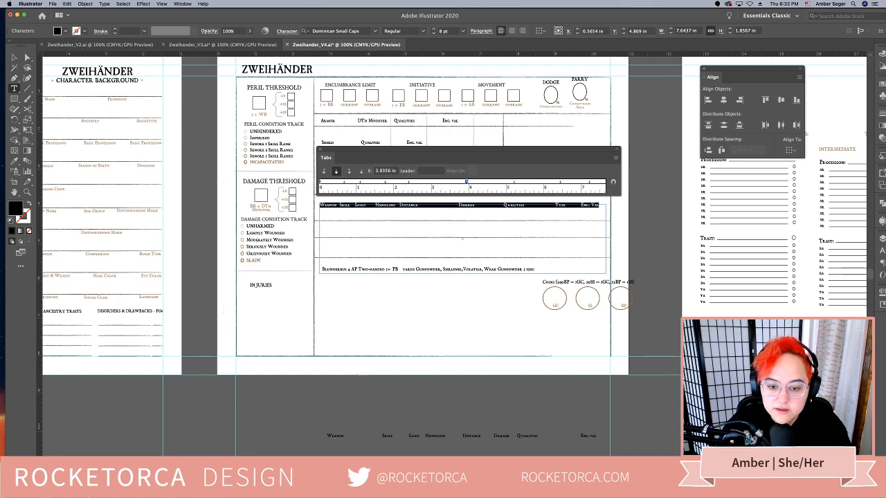
# Even out the tab stops from Skill to Distance, with Handling at about 2.10 in, and move Enc. Val to about 7.32 in
pyautogui.moveTo(407, 184)
pyautogui.mouseDown()
pyautogui.moveTo(432, 185)
pyautogui.moveTo(350, 185)
pyautogui.moveTo(397, 184)
pyautogui.mouseUp()
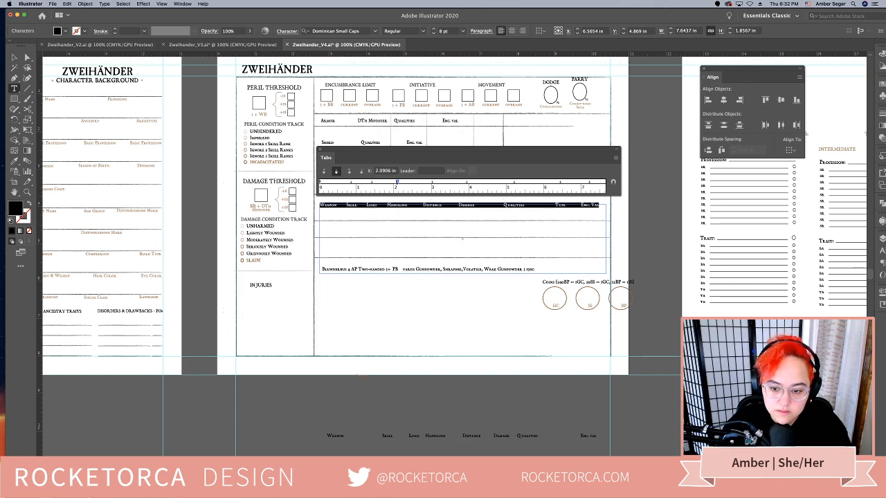
pyautogui.moveTo(397, 184); pyautogui.dragTo(398, 184)
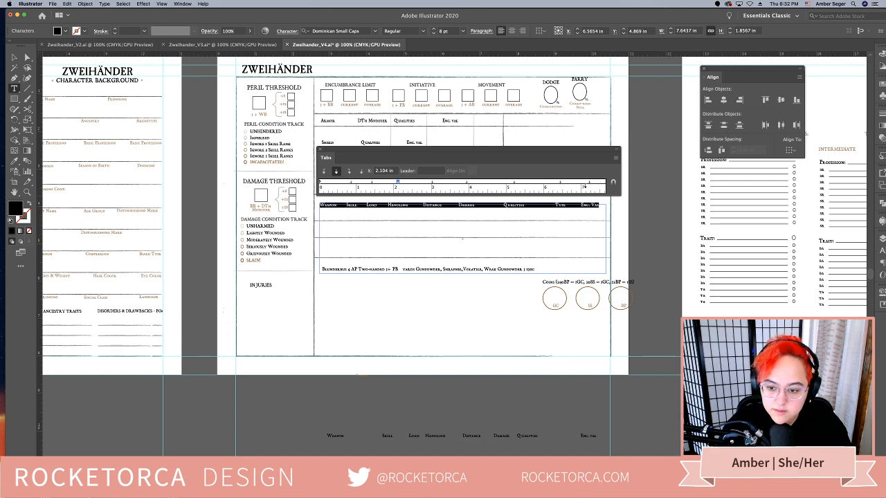
pyautogui.moveTo(589, 183); pyautogui.dragTo(594, 183)
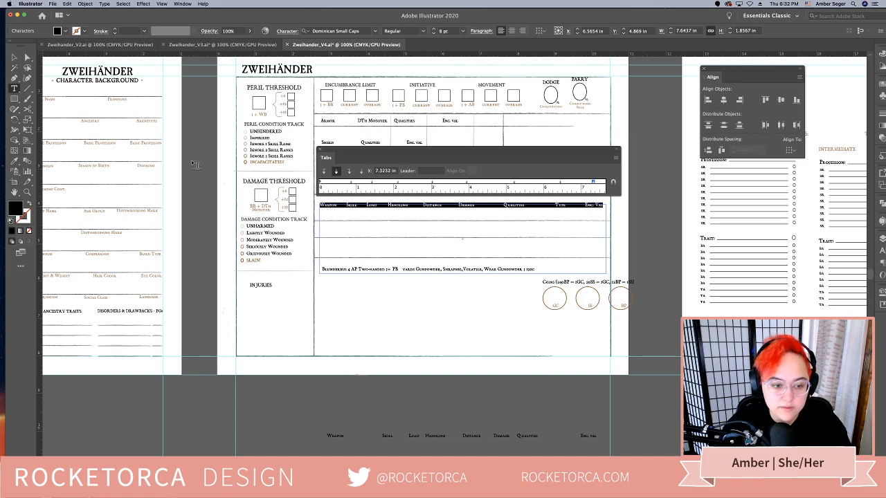
# Close the Tabs ruler, leave text editing and select the weapon heading text box
pyautogui.moveTo(372, 150); pyautogui.dragTo(374, 140)
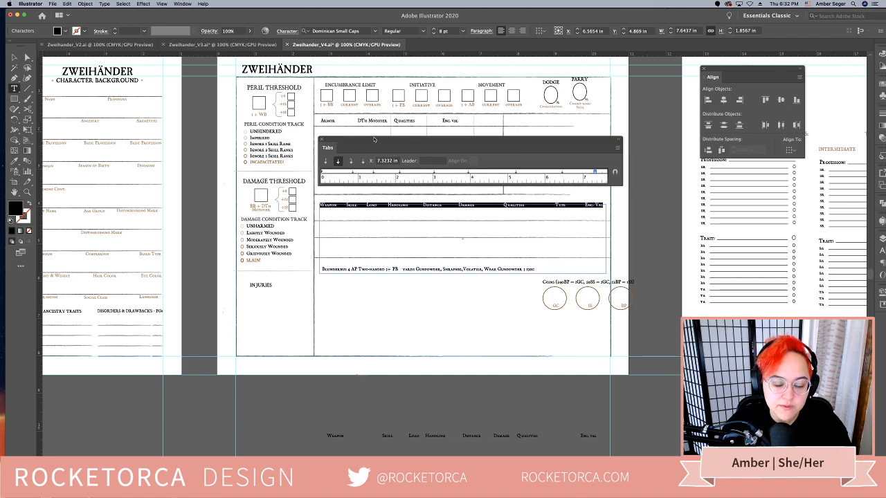
pyautogui.click(322, 140)
pyautogui.click(14, 58)
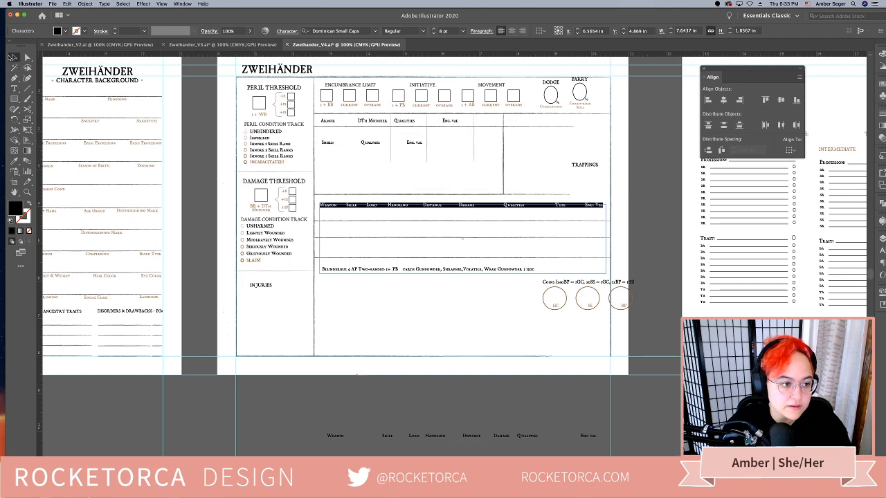
pyautogui.click(486, 231)
pyautogui.click(463, 204)
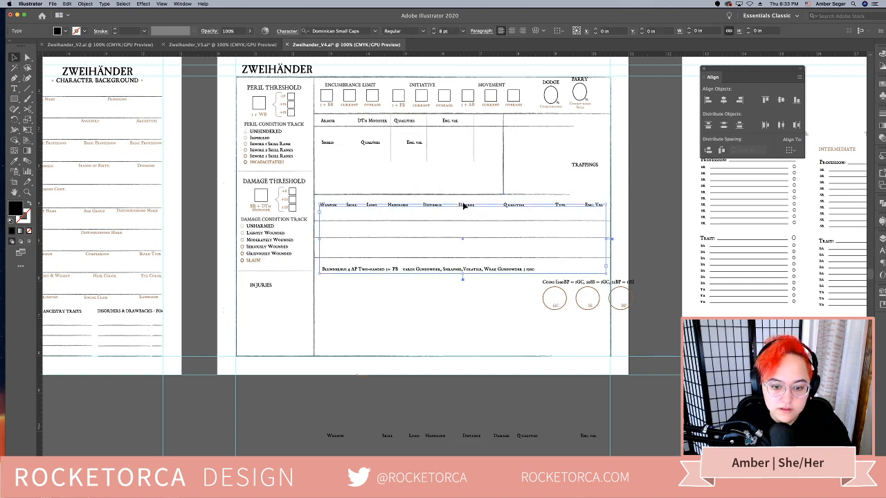
# Shrink the weapon heading text box to a single line, about 0.22 in tall
pyautogui.moveTo(463, 277); pyautogui.dragTo(462, 216)
pyautogui.scroll(-3, 460, 388)
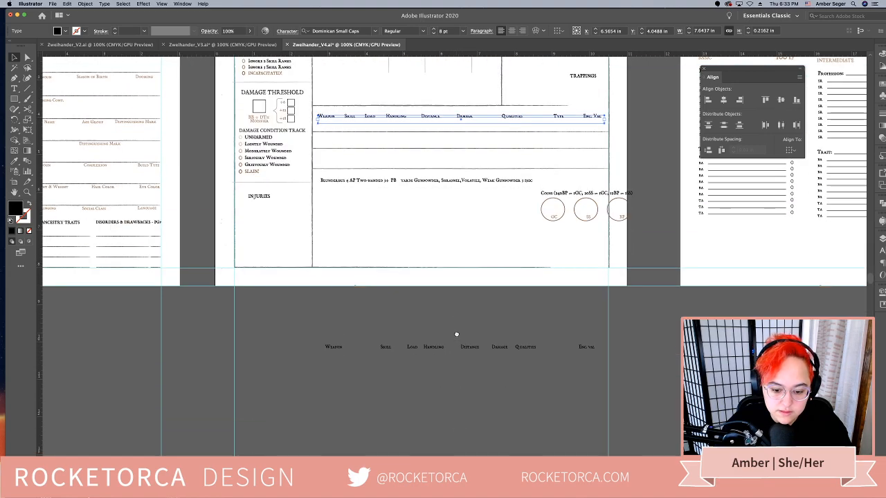
pyautogui.click(470, 355)
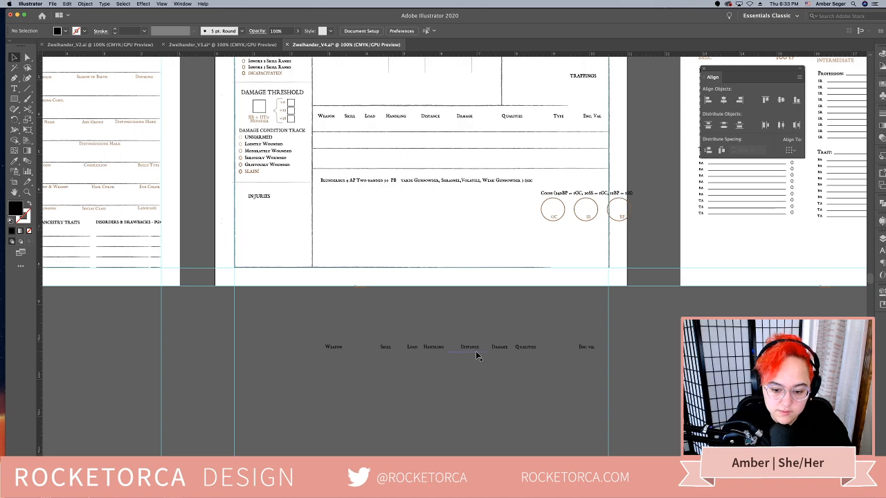
# Move the small distance caption from the spare headings on the pasteboard onto the page, below the weapon section
pyautogui.click(476, 351)
pyautogui.doubleClick(477, 352)
pyautogui.click(477, 353)
pyautogui.moveTo(477, 353); pyautogui.dragTo(438, 242)
pyautogui.doubleClick(451, 290)
pyautogui.scroll(3, 446, 312)
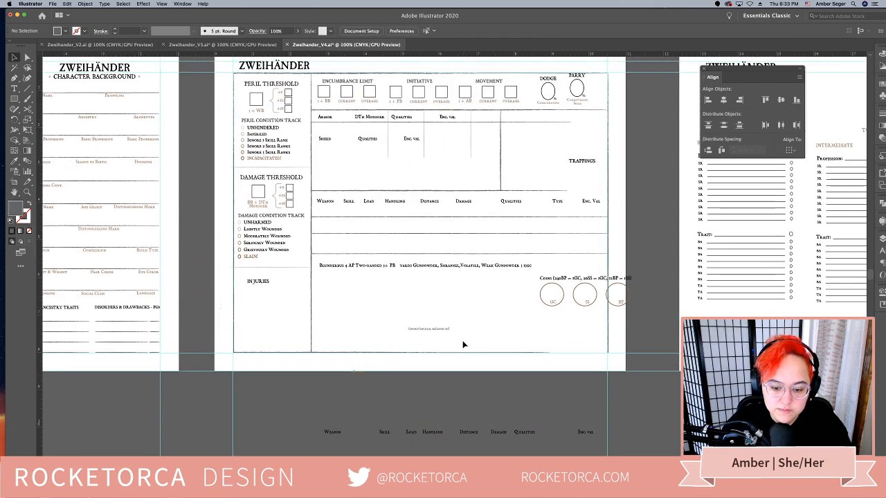
# Extend the rule above the weapon headings to the right margin guide and copy two thin vertical dividers into the weapon rows
pyautogui.scroll(1, 452, 296)
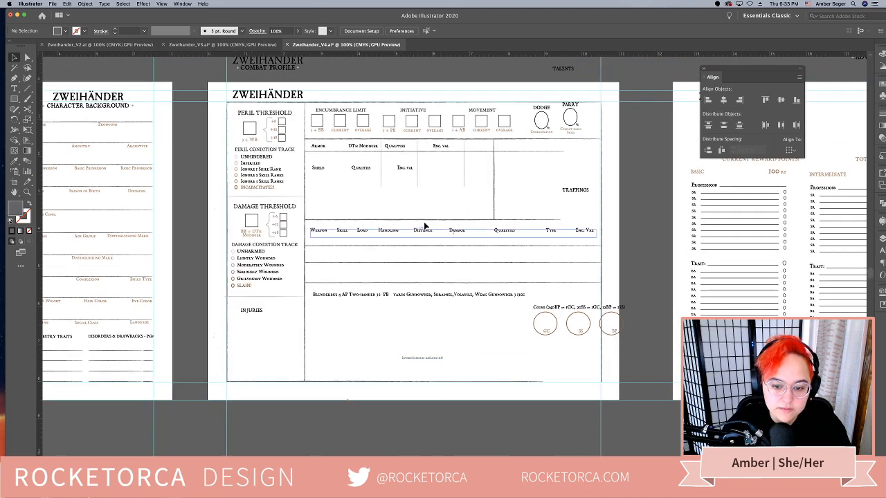
pyautogui.click(460, 220)
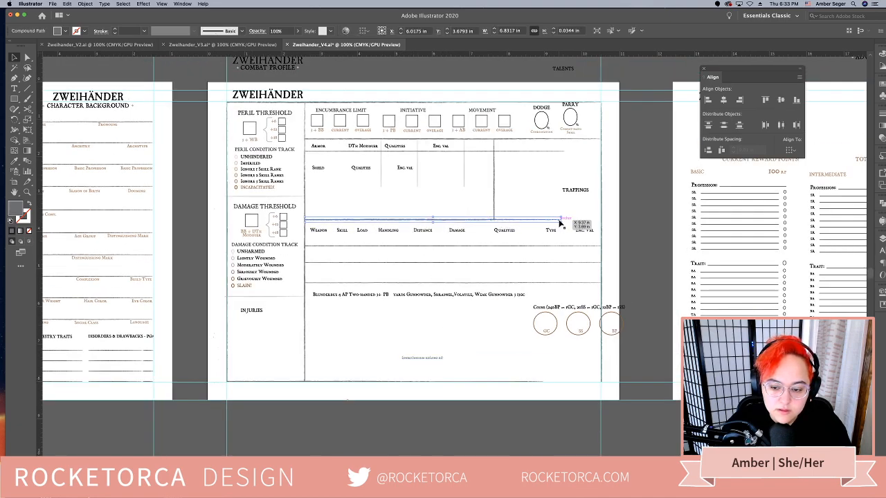
pyautogui.moveTo(562, 220); pyautogui.dragTo(602, 220)
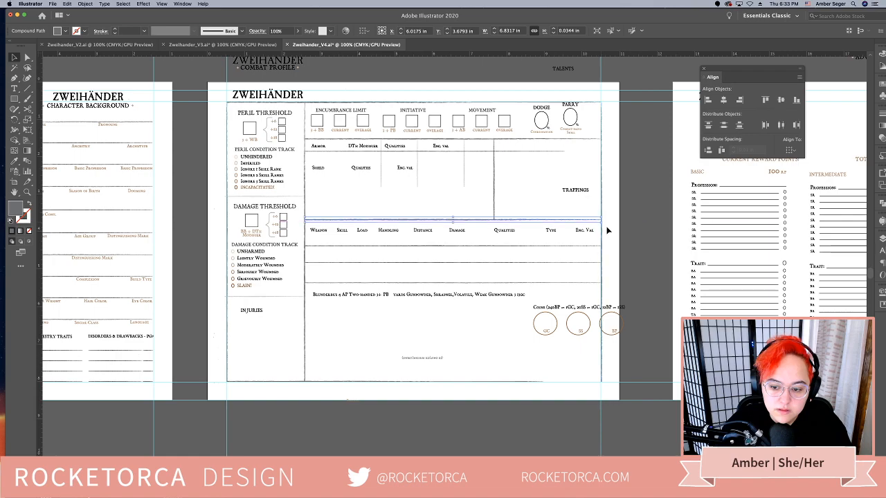
pyautogui.click(400, 274)
pyautogui.moveTo(382, 173); pyautogui.dragTo(371, 276)
pyautogui.click(380, 365)
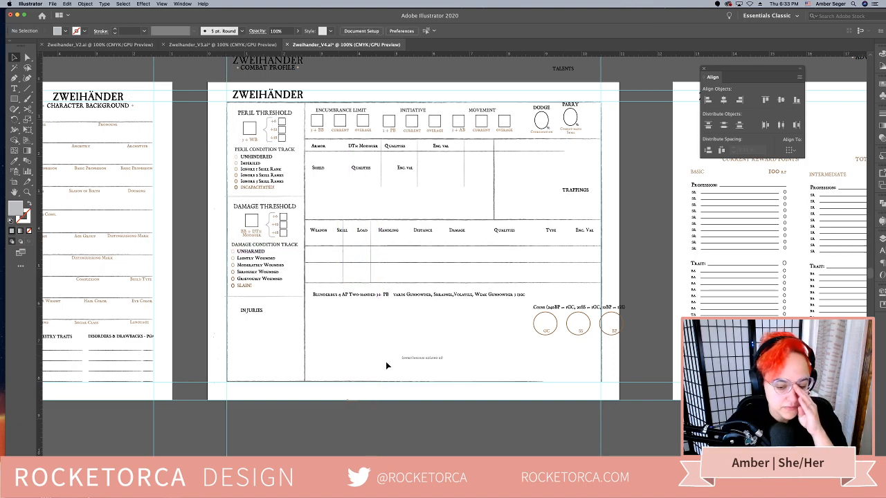
# Delete the Blunderbuss sample text and move the Trappings heading off the page onto the pasteboard
pyautogui.click(405, 296)
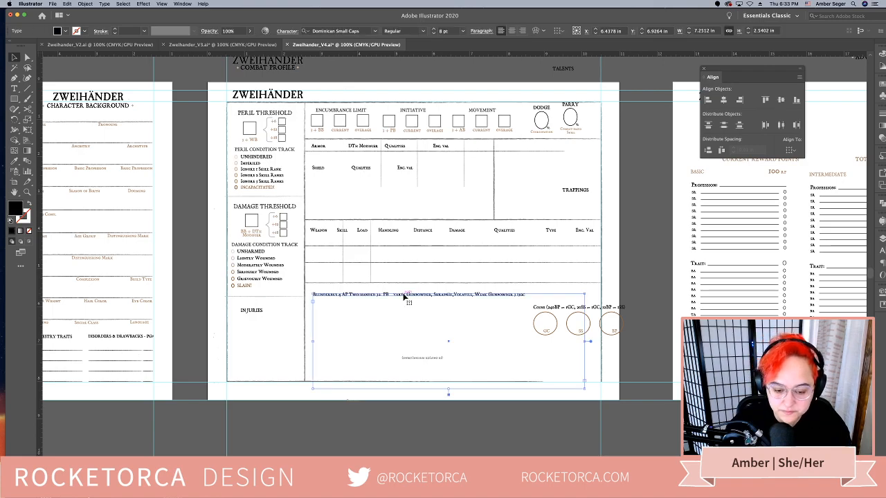
pyautogui.press('Delete')
pyautogui.scroll(-3, 405, 295)
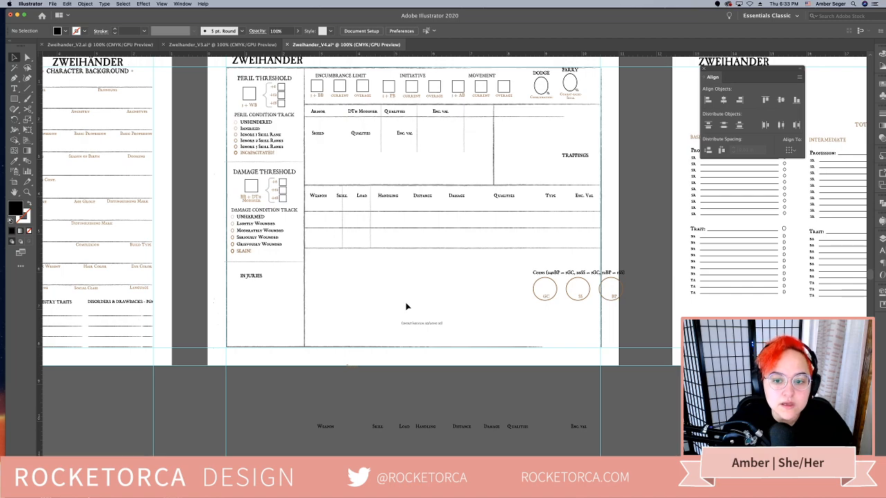
pyautogui.moveTo(584, 156); pyautogui.dragTo(644, 187)
pyautogui.click(642, 215)
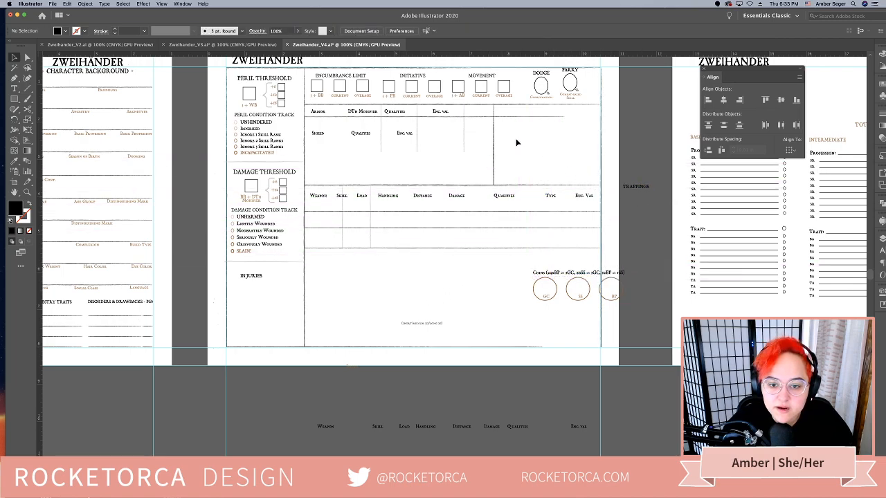
# Place the Shield, Qualities and Enc. Val headings beside the armor headings and shift the heavy vertical divider left between the two groups
pyautogui.moveTo(514, 137); pyautogui.dragTo(513, 138)
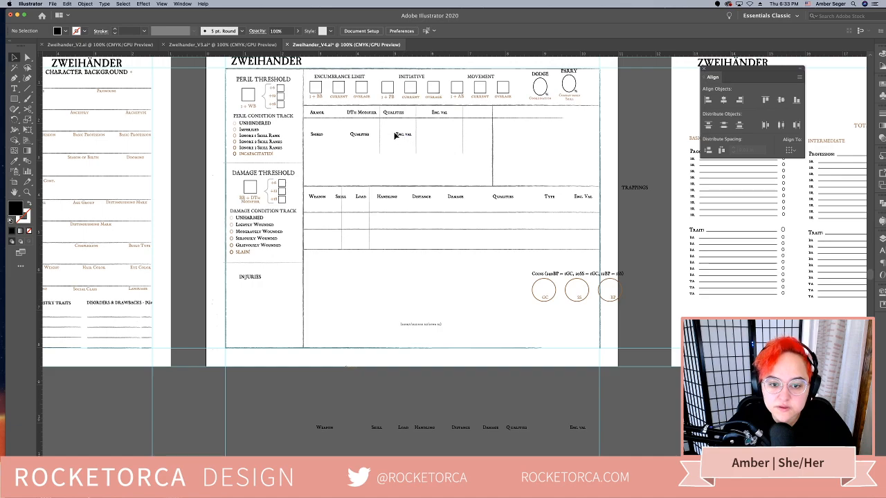
pyautogui.moveTo(396, 135); pyautogui.dragTo(587, 116)
pyautogui.click(503, 153)
pyautogui.moveTo(494, 152); pyautogui.dragTo(464, 148)
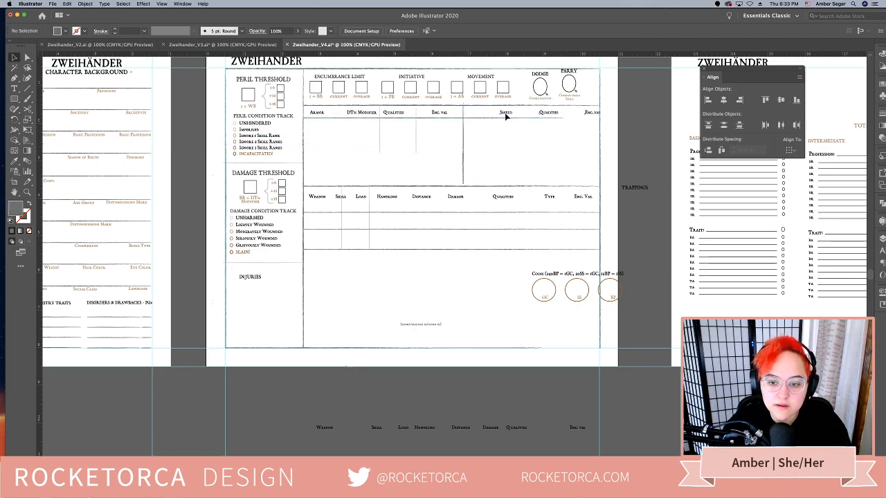
pyautogui.moveTo(506, 114); pyautogui.dragTo(485, 116)
# Move the whole weapon section up about 0.75 in, closer to the armor section
pyautogui.moveTo(312, 170); pyautogui.dragTo(526, 259)
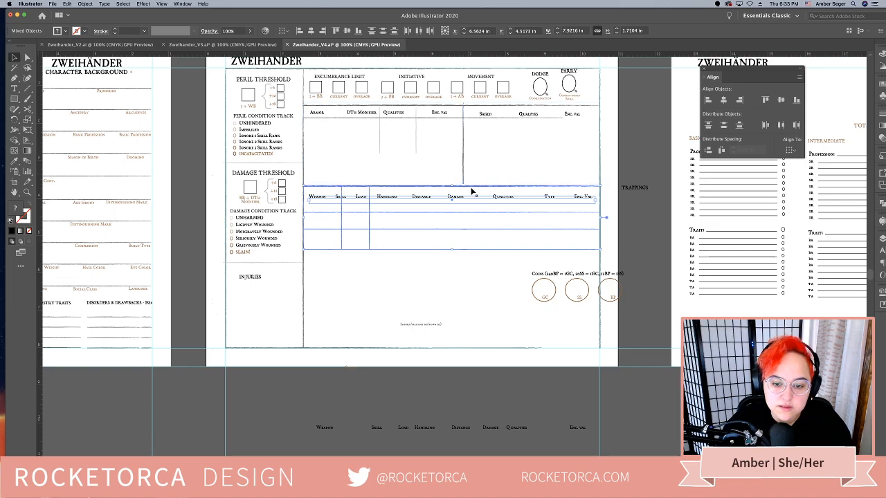
pyautogui.moveTo(473, 190); pyautogui.dragTo(475, 161)
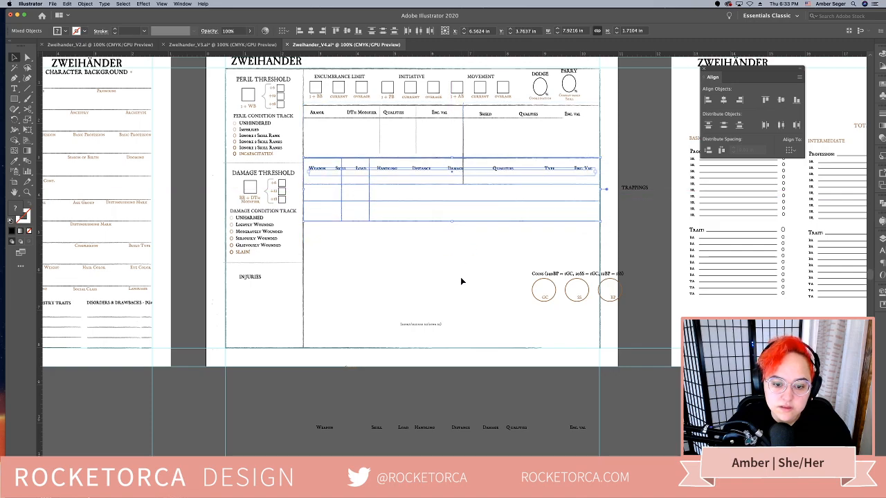
pyautogui.click(461, 278)
# Replace the weapon table's bottom line with a copy of the heavier rule from the table's top
pyautogui.moveTo(363, 158); pyautogui.dragTo(371, 237)
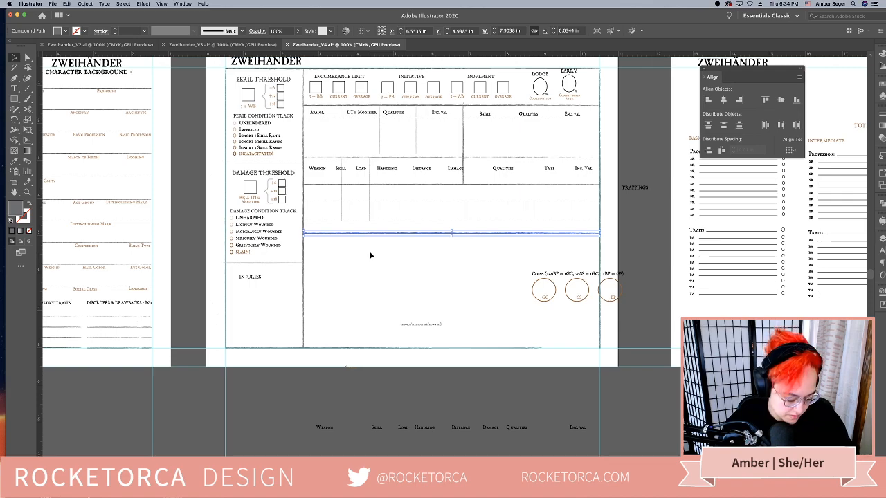
pyautogui.click(385, 227)
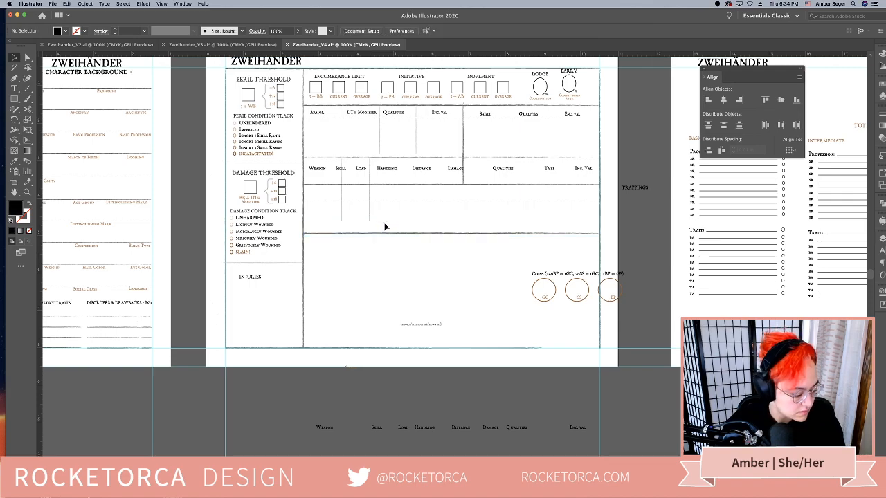
pyautogui.moveTo(382, 233); pyautogui.dragTo(381, 219)
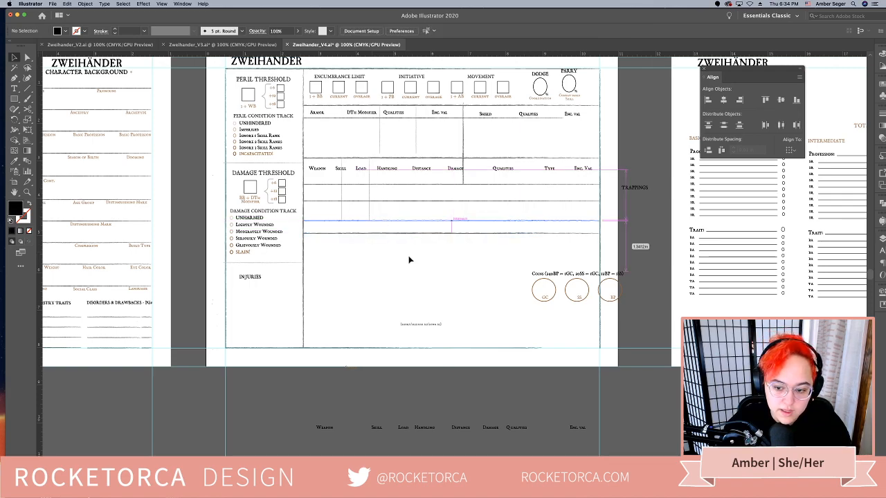
pyautogui.click(412, 260)
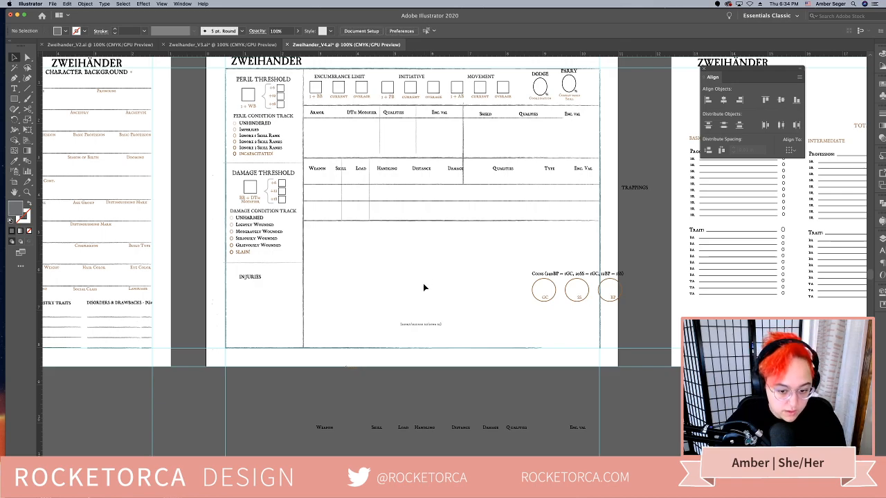
# Move the Injuries heading up and match its text style to the Damage Threshold heading with the Eyedropper
pyautogui.moveTo(260, 282); pyautogui.dragTo(269, 276)
pyautogui.press('i')
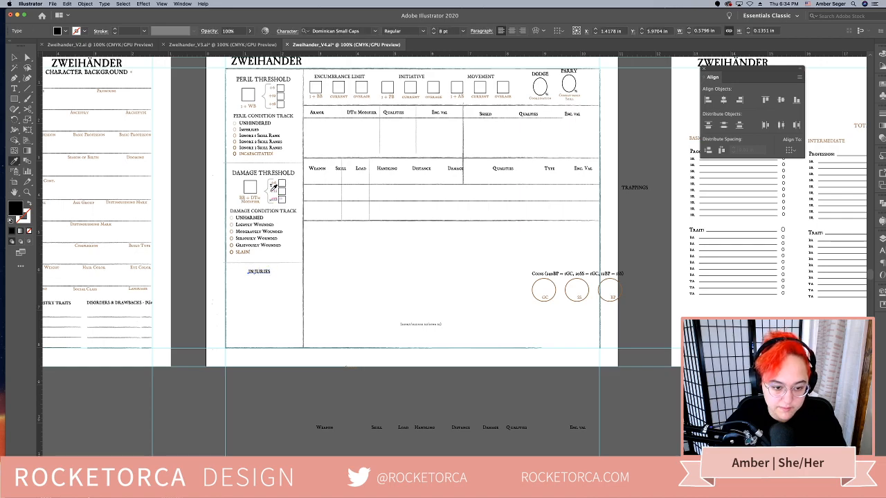
pyautogui.click(263, 173)
pyautogui.press('v')
pyautogui.click(370, 306)
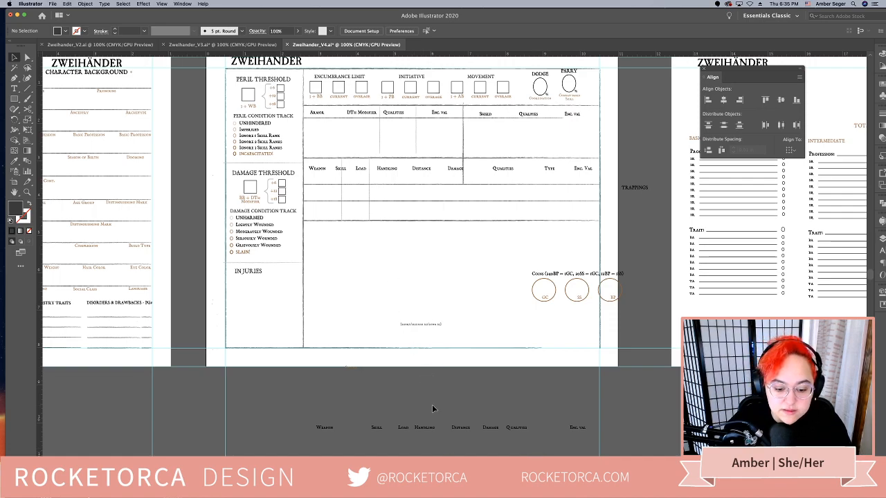
# Shorten the vertical divider between armor and shield so it ends at the weapon section's top rule
pyautogui.hscroll(3, 432, 404)
pyautogui.scroll(2, 432, 405)
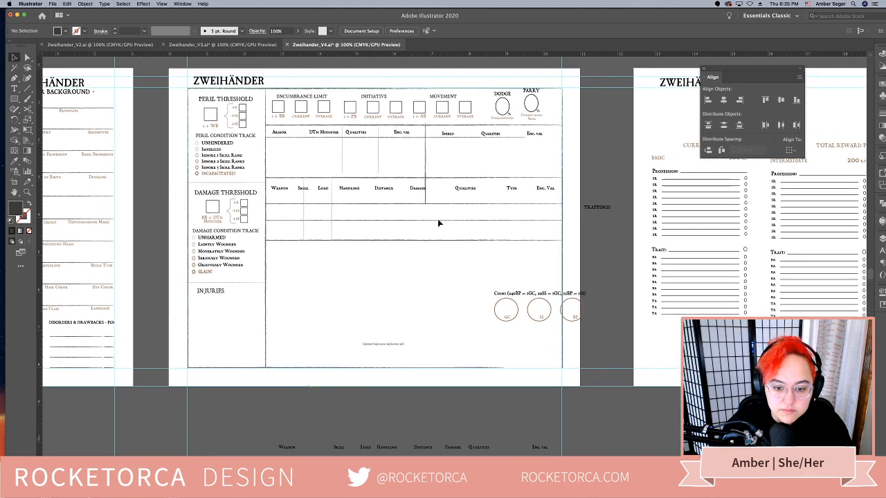
pyautogui.click(425, 197)
pyautogui.moveTo(428, 205); pyautogui.dragTo(425, 177)
pyautogui.click(416, 289)
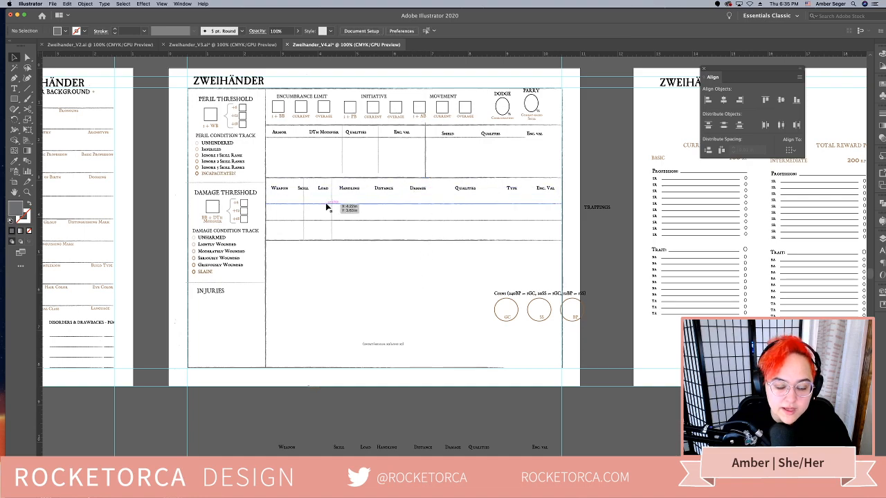
# Move the coins group under the weapon table, aligned near the table's left edge
pyautogui.click(351, 193)
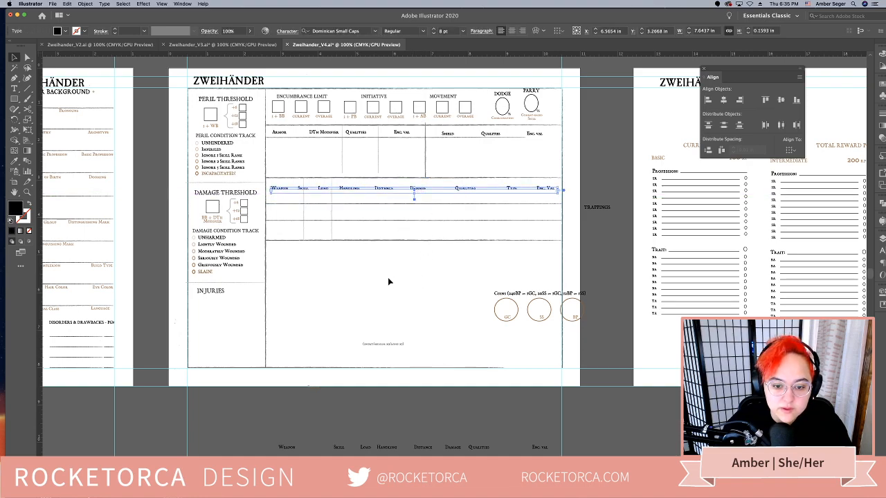
pyautogui.click(413, 230)
pyautogui.moveTo(572, 339); pyautogui.dragTo(350, 255)
# Ungroup the small distance caption from the spare weapon headings and place it directly beneath the Distance heading
pyautogui.click(396, 341)
pyautogui.click(393, 344)
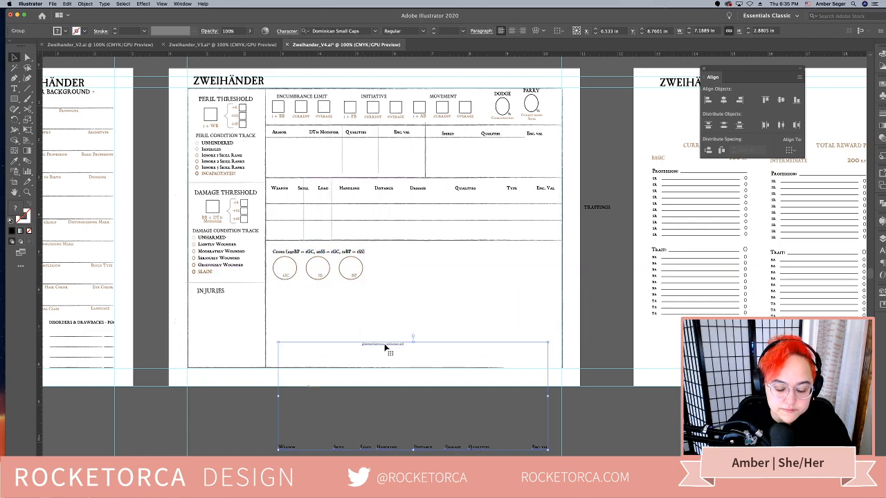
pyautogui.rightClick(389, 346)
pyautogui.click(375, 356)
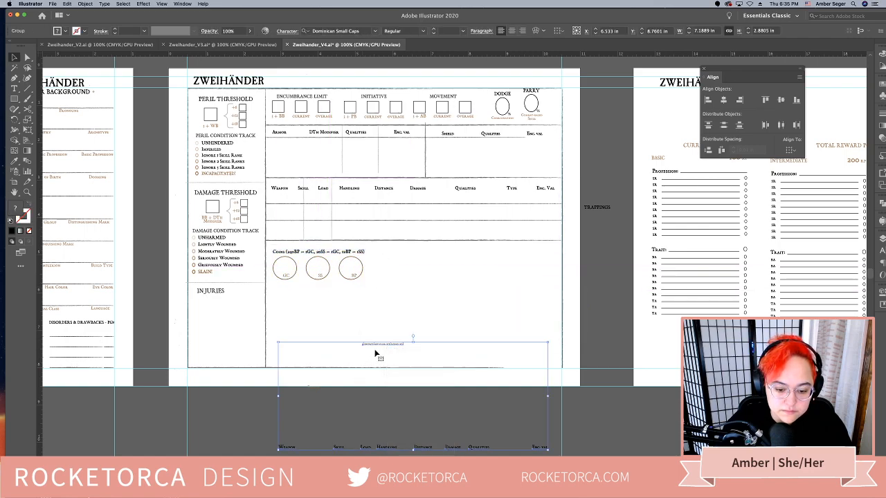
pyautogui.moveTo(379, 348); pyautogui.dragTo(370, 424)
pyautogui.rightClick(386, 340)
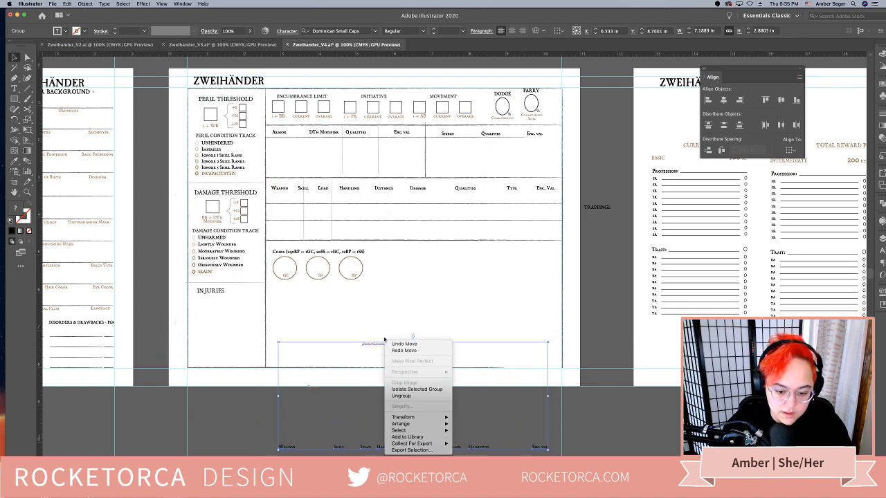
pyautogui.click(402, 396)
pyautogui.click(376, 369)
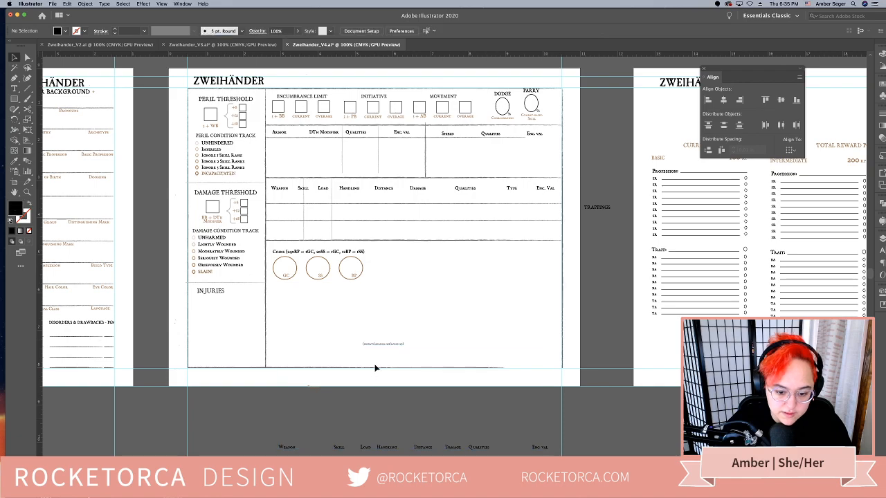
pyautogui.moveTo(380, 348); pyautogui.dragTo(390, 197)
pyautogui.click(403, 416)
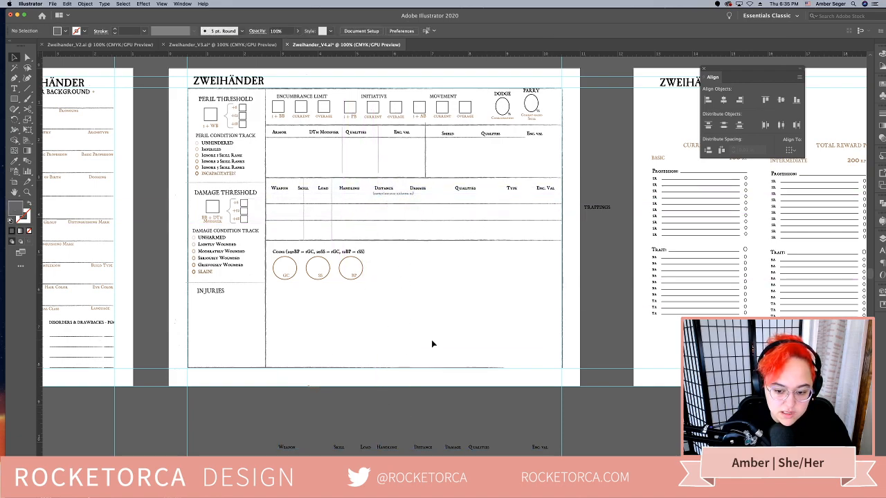
# Ungroup the coins group and stack the SS and BP circles with their labels vertically below the GC circle
pyautogui.click(321, 276)
pyautogui.rightClick(322, 275)
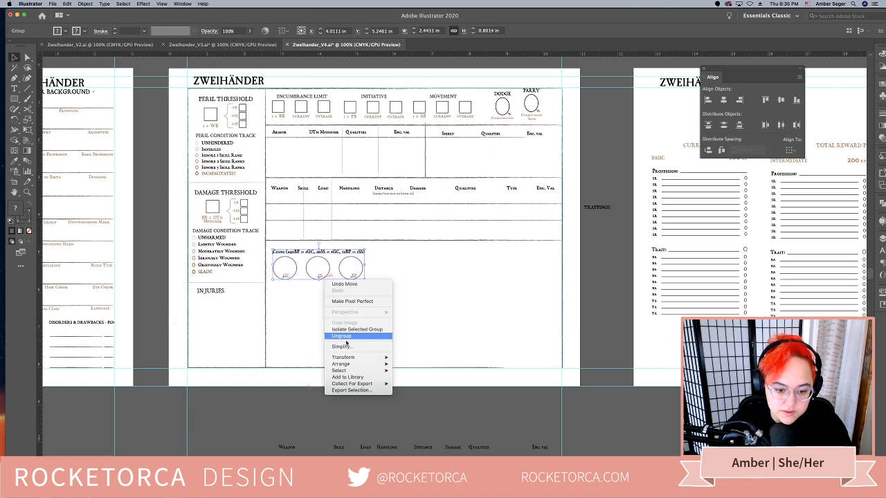
pyautogui.click(325, 334)
pyautogui.click(324, 349)
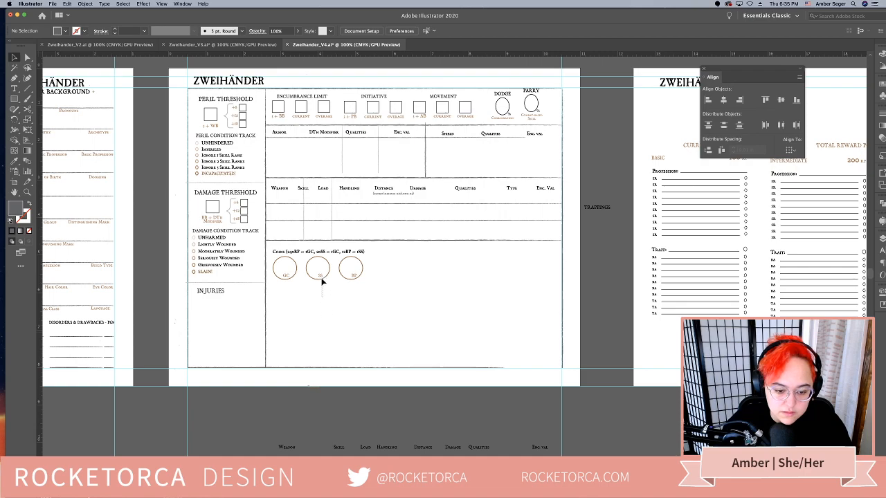
pyautogui.moveTo(313, 282); pyautogui.dragTo(279, 313)
pyautogui.click(350, 297)
pyautogui.moveTo(353, 274); pyautogui.dragTo(283, 335)
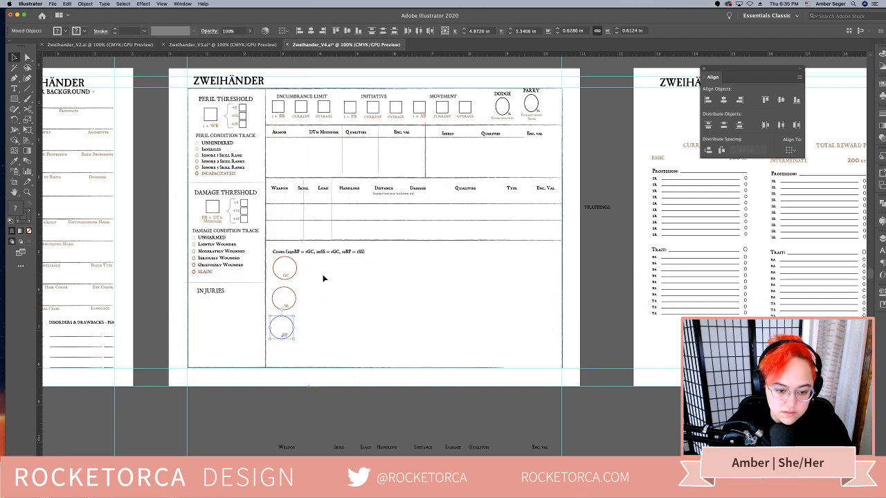
# Move the Coins conversion caption from above the circles to the right of the BP circle
pyautogui.click(323, 258)
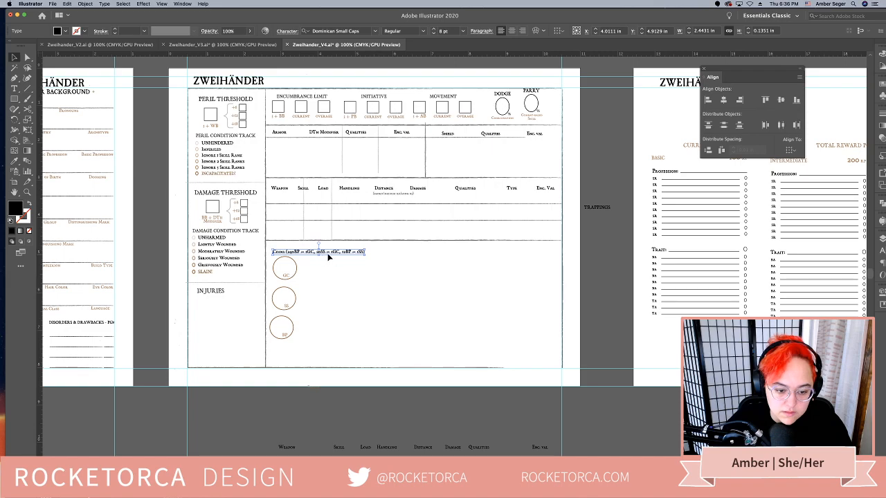
pyautogui.moveTo(328, 256); pyautogui.dragTo(328, 252)
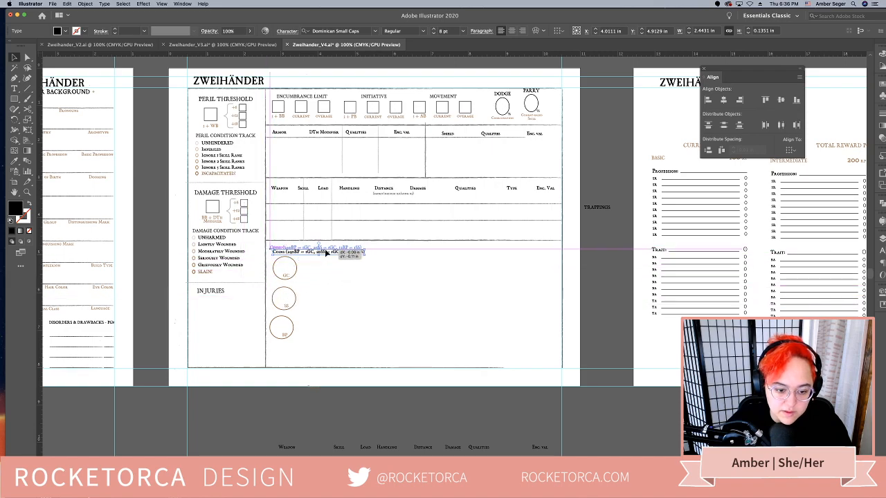
pyautogui.click(326, 322)
pyautogui.moveTo(348, 330); pyautogui.dragTo(326, 320)
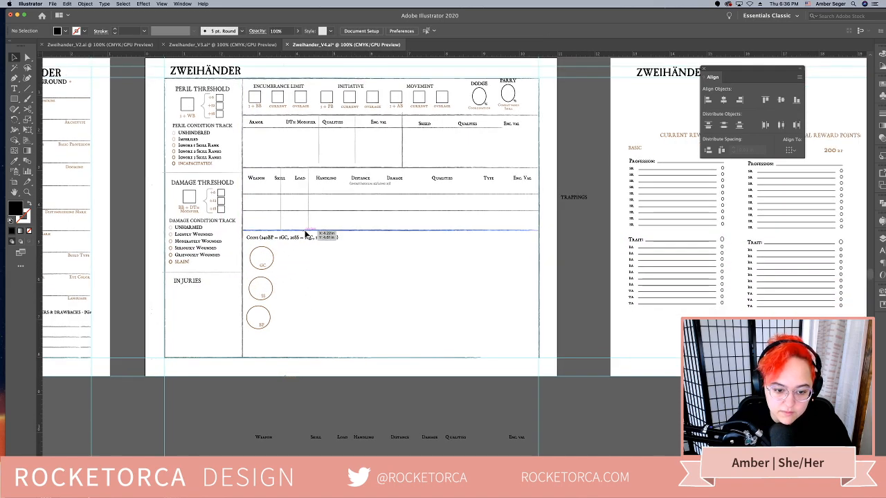
pyautogui.moveTo(305, 237); pyautogui.dragTo(348, 326)
pyautogui.doubleClick(349, 326)
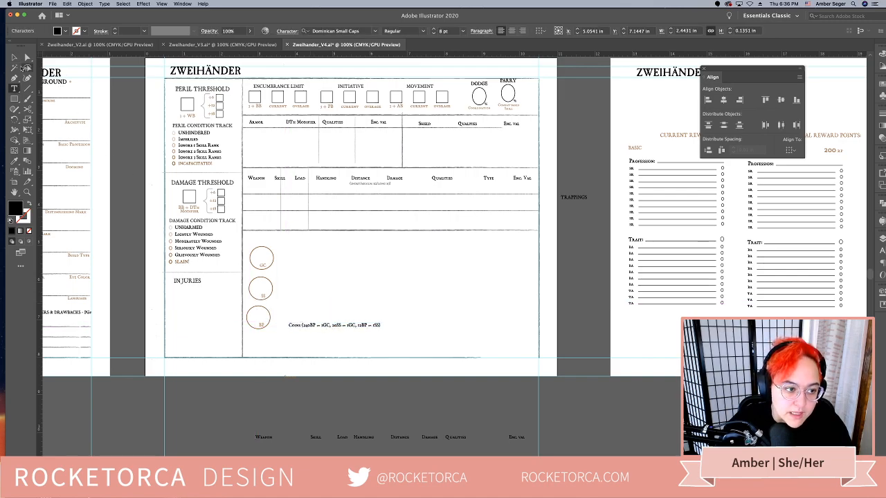
# Duplicate the INJURIES heading above the coin circles and change its text to MONEY
pyautogui.click(14, 58)
pyautogui.moveTo(198, 282); pyautogui.dragTo(263, 240)
pyautogui.doubleClick(264, 240)
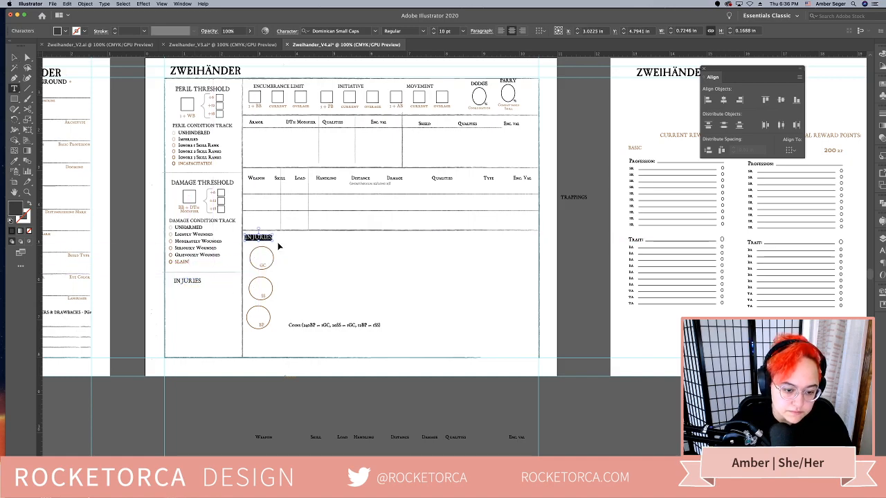
pyautogui.write('MONEY')
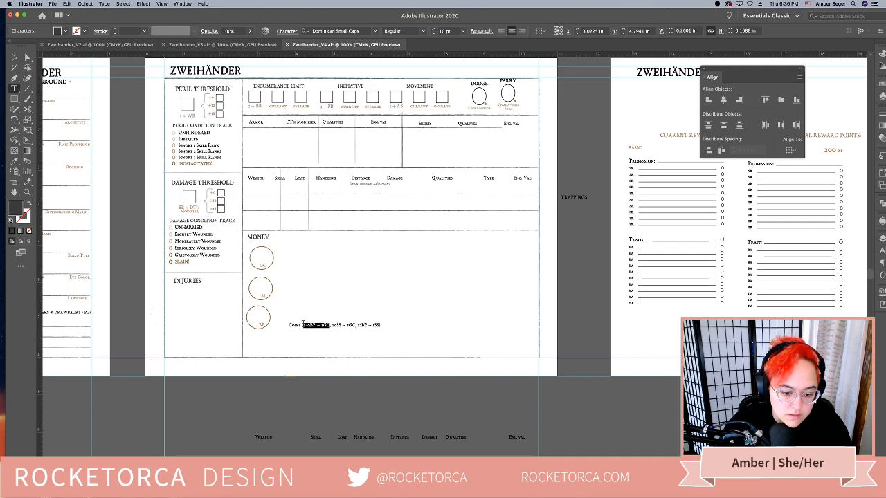
# Copy "240BP = 1GC" from the Coins caption into a new text frame to the right of the GC circle
pyautogui.press('super+a')
pyautogui.press('super+c')
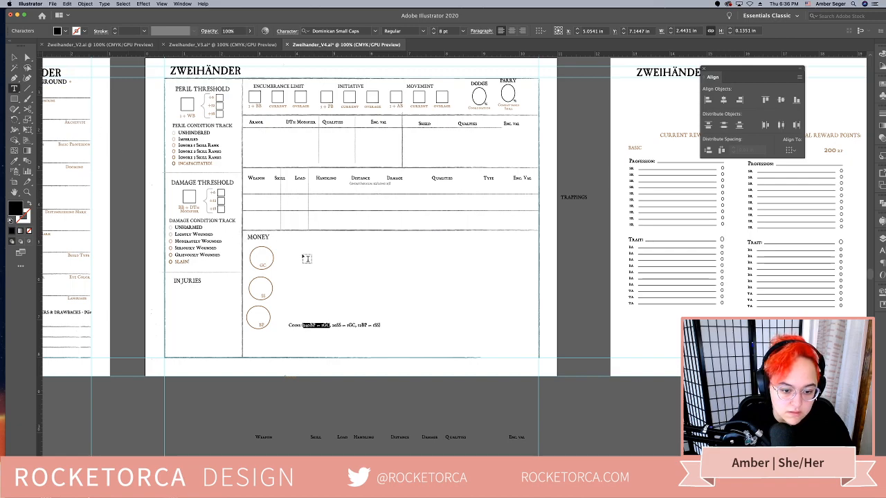
pyautogui.moveTo(302, 254); pyautogui.dragTo(347, 273)
pyautogui.press('super+v')
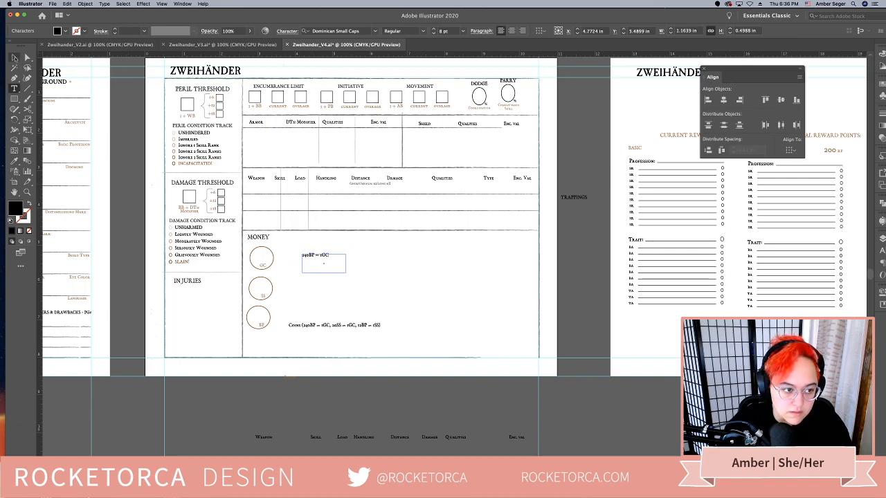
pyautogui.press('Escape')
# Align the three coin circles and their labels on a common horizontal center
pyautogui.click(261, 274)
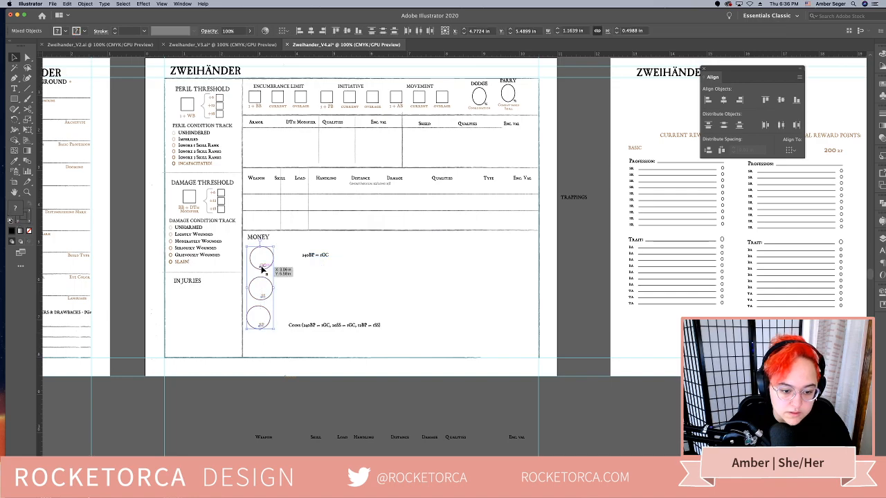
pyautogui.click(724, 99)
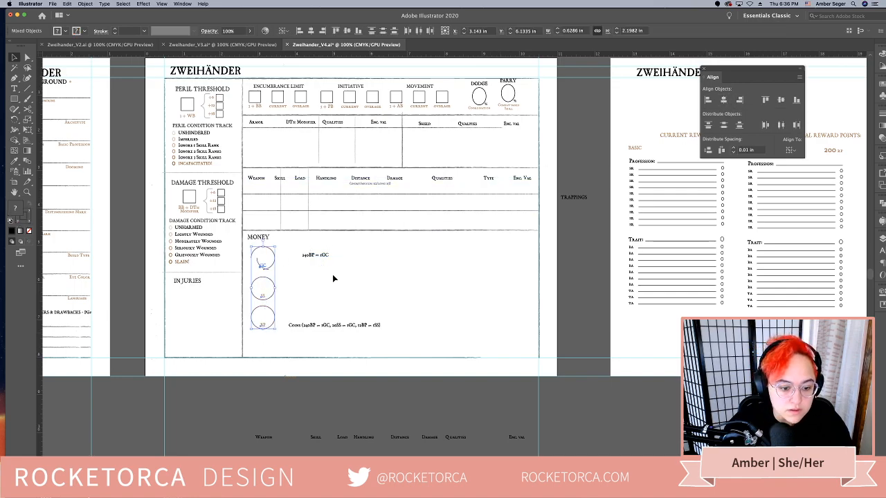
pyautogui.click(283, 282)
# Delete the broken GC circle and replace it with a copy of the SS circle around the GC label
pyautogui.hscroll(-5, 293, 272)
pyautogui.scroll(-1, 293, 273)
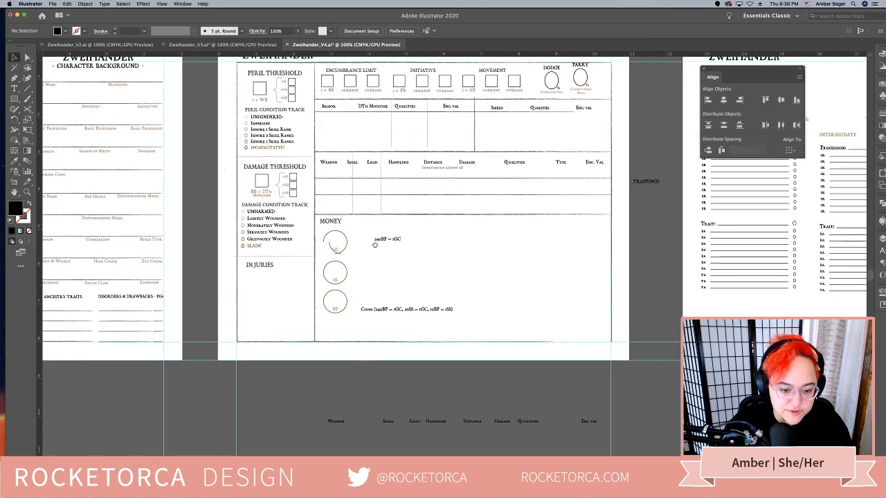
pyautogui.press('super+equal')
pyautogui.press('super+equal')
pyautogui.moveTo(375, 245); pyautogui.dragTo(553, 233)
pyautogui.click(340, 194)
pyautogui.moveTo(340, 193); pyautogui.dragTo(390, 190)
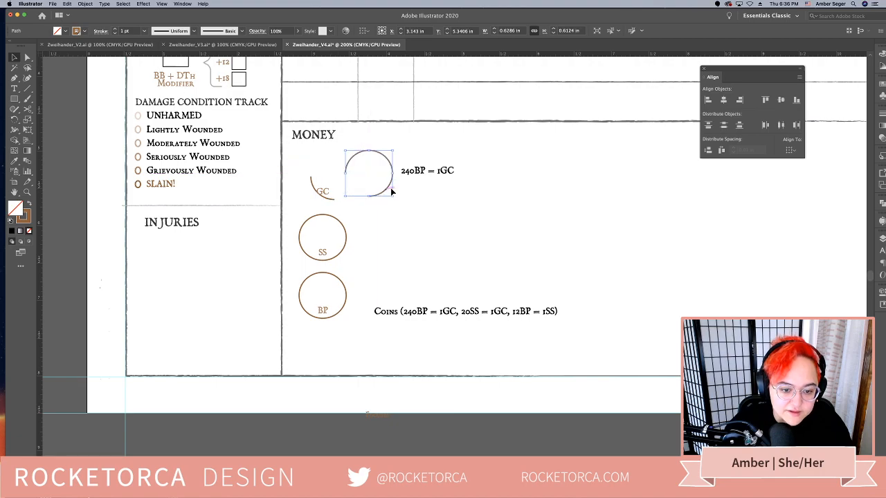
pyautogui.press('super+z')
pyautogui.press('Delete')
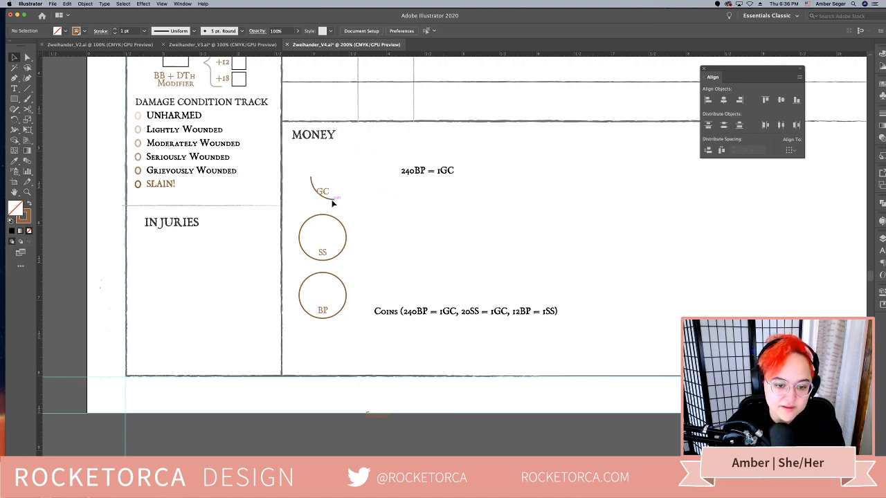
pyautogui.click(340, 222)
pyautogui.moveTo(342, 224); pyautogui.dragTo(346, 164)
pyautogui.click(358, 239)
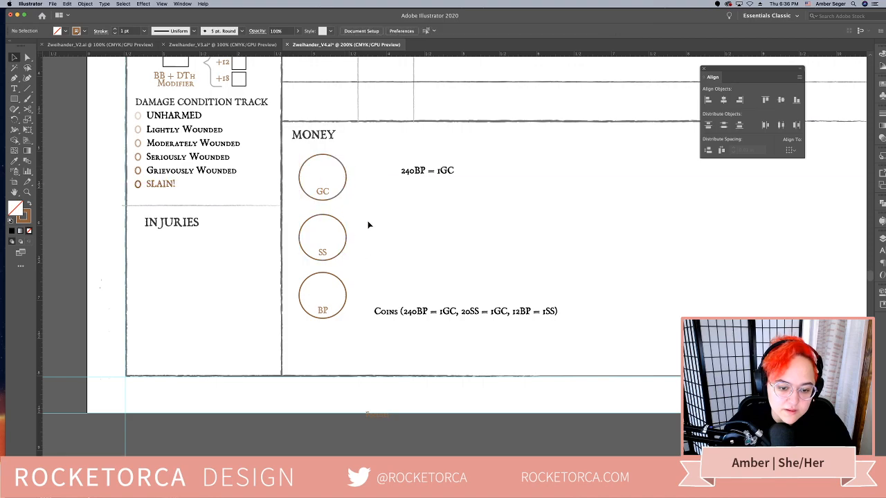
# Place the "240BP = 1GC" note beneath the GC circle, shrink its frame to fit and center its text
pyautogui.moveTo(419, 174); pyautogui.dragTo(317, 209)
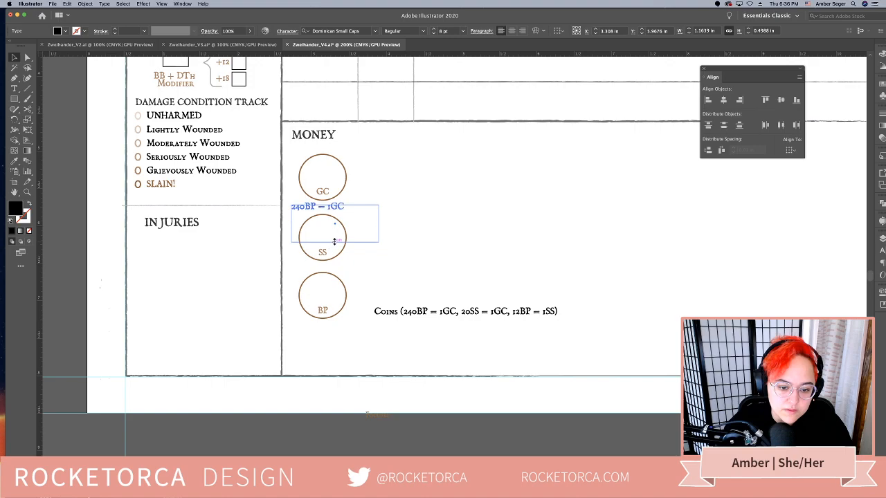
pyautogui.moveTo(335, 242); pyautogui.dragTo(334, 211)
pyautogui.click(512, 30)
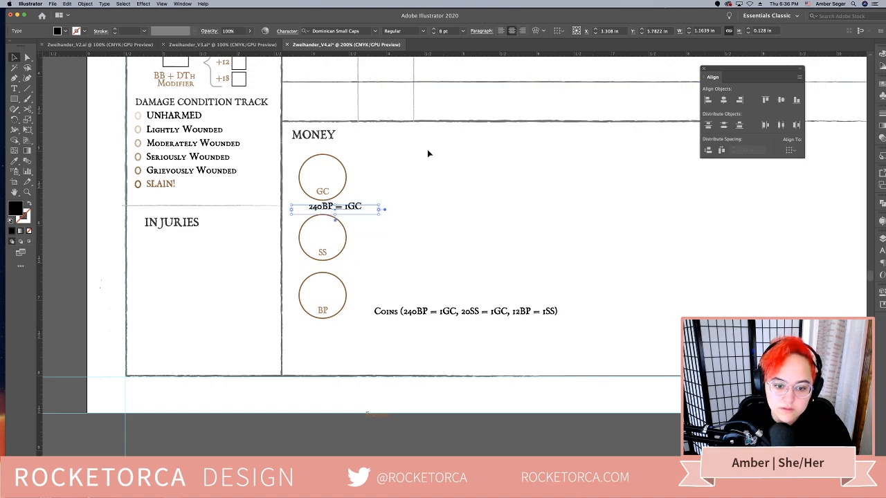
pyautogui.moveTo(377, 210); pyautogui.dragTo(355, 209)
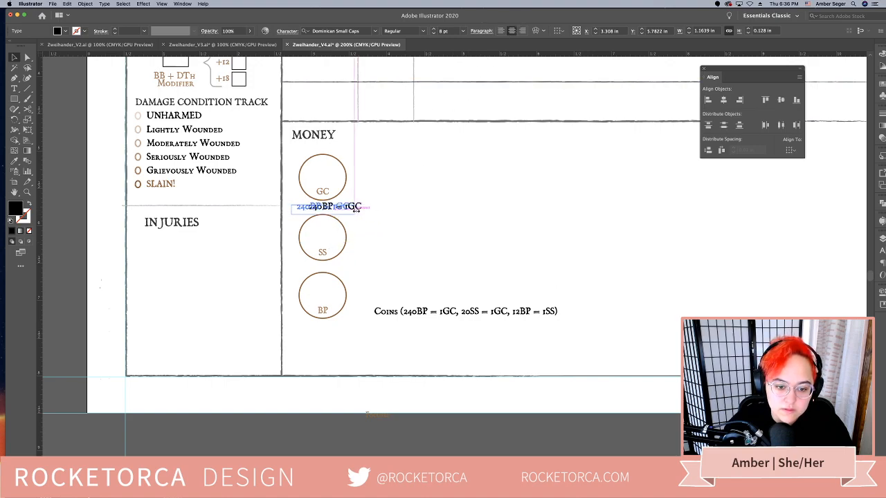
# Move the BP circle and its label down towards the bottom border, leaving a gap below the SS circle
pyautogui.click(360, 265)
pyautogui.scroll(-2, 344, 289)
pyautogui.moveTo(337, 277); pyautogui.dragTo(333, 322)
# Change the MONEY heading's text to COINS
pyautogui.doubleClick(335, 94)
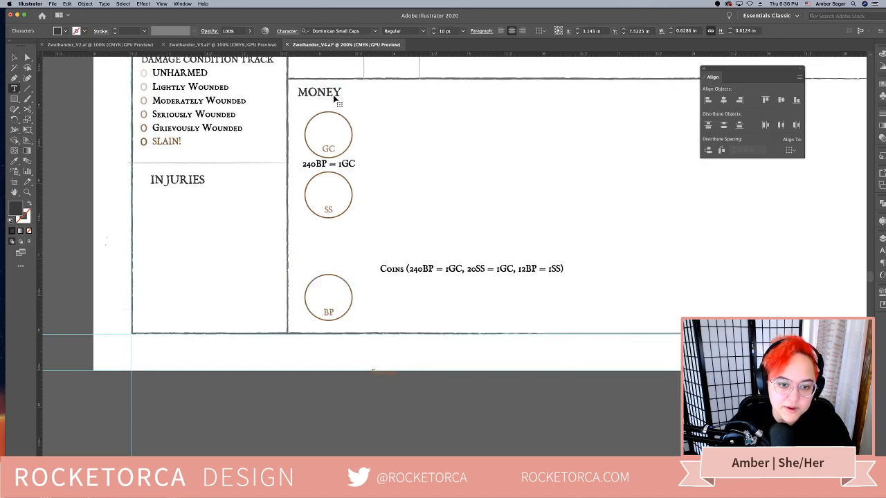
pyautogui.hotkey('ctrl', 'a')
pyautogui.write('COINS')
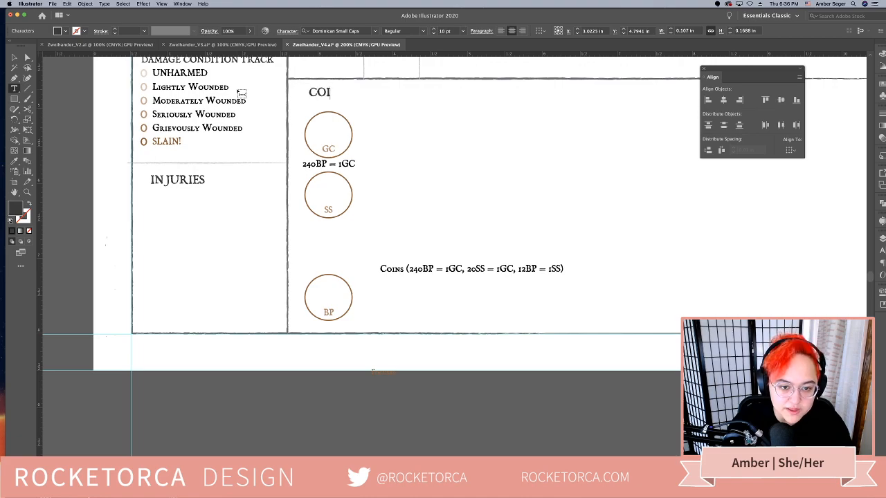
pyautogui.click(13, 57)
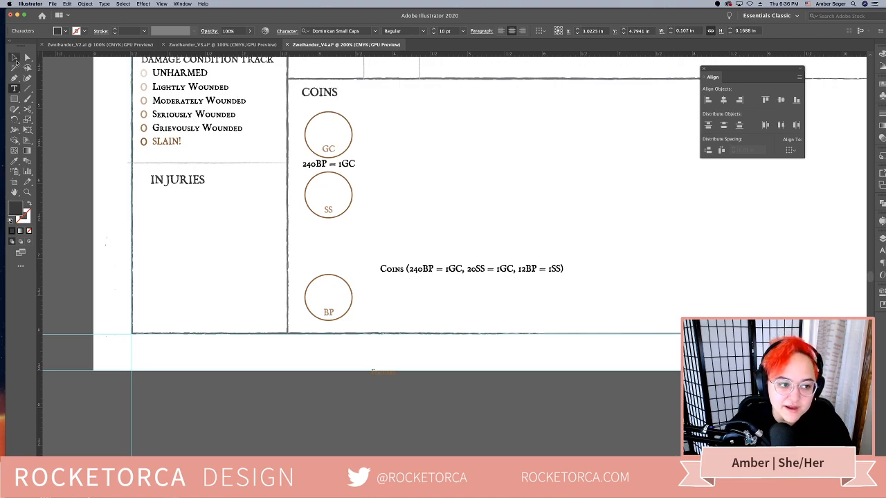
# Duplicate the "240BP = 1GC" note below the SS circle and replace its text with "20SS = 1GC", centered
pyautogui.click(402, 187)
pyautogui.moveTo(349, 169); pyautogui.dragTo(351, 240)
pyautogui.doubleClick(502, 268)
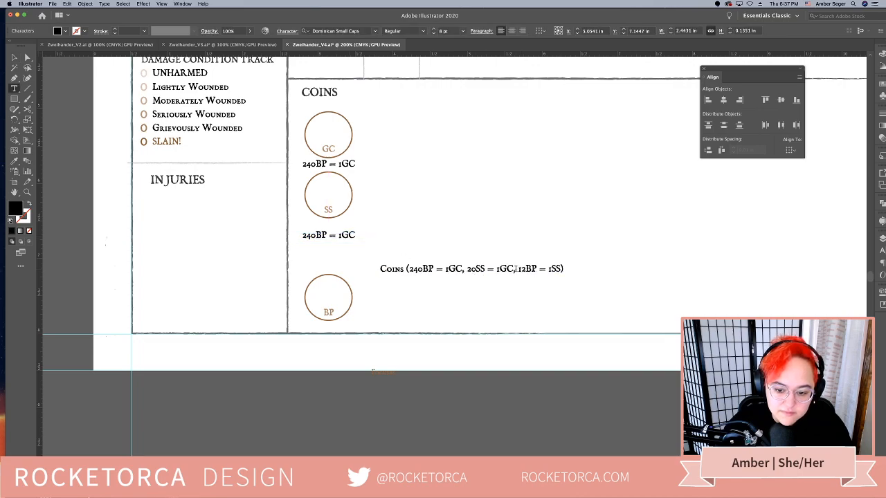
pyautogui.moveTo(516, 268); pyautogui.dragTo(463, 270)
pyautogui.press('super+c')
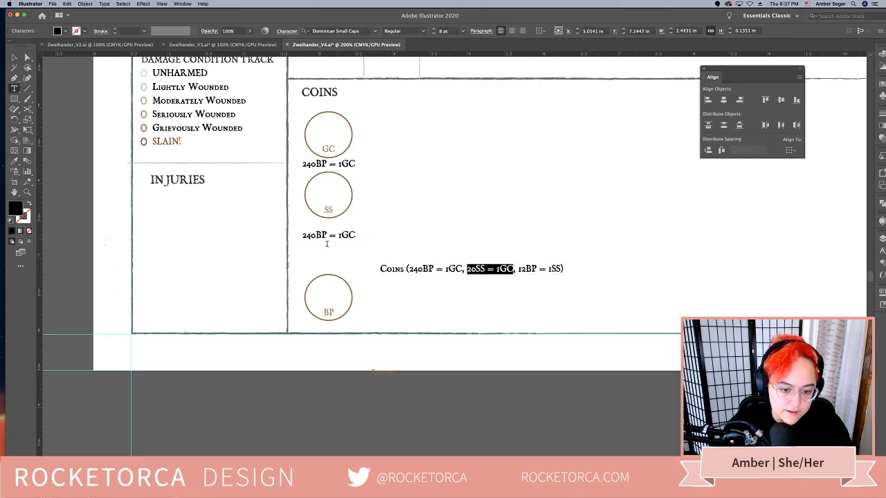
pyautogui.tripleClick(330, 237)
pyautogui.press('super+v')
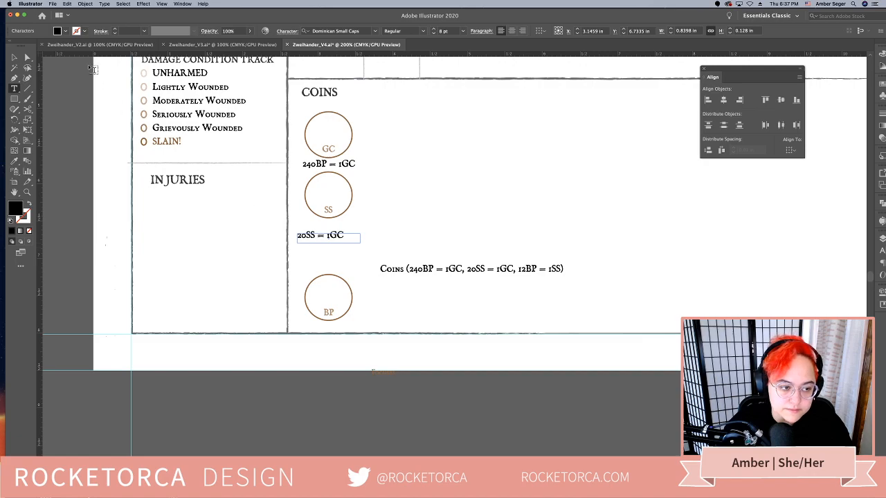
pyautogui.click(511, 31)
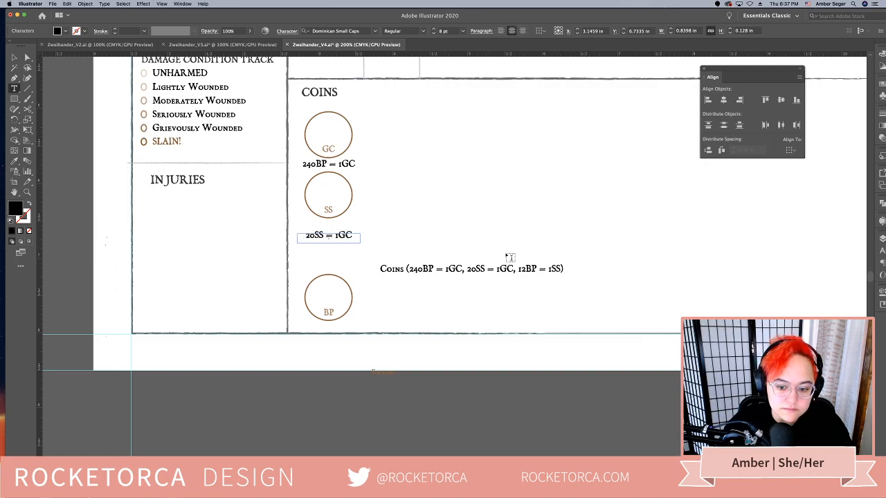
# Copy "12BP = 1SS" from the Coins caption and raise the BP circle and label closer to the "20SS = 1GC" note
pyautogui.moveTo(518, 270); pyautogui.dragTo(563, 269)
pyautogui.press('super+c')
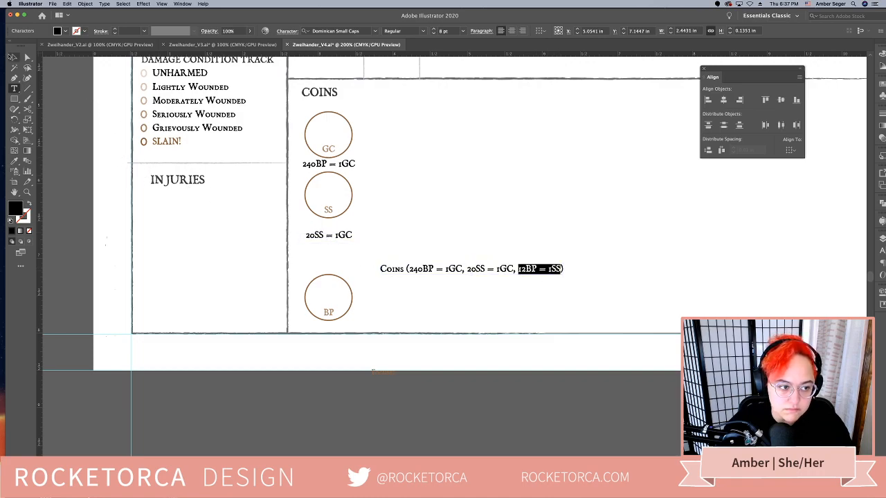
pyautogui.press('Escape')
pyautogui.moveTo(320, 292); pyautogui.dragTo(349, 299)
pyautogui.click(352, 265)
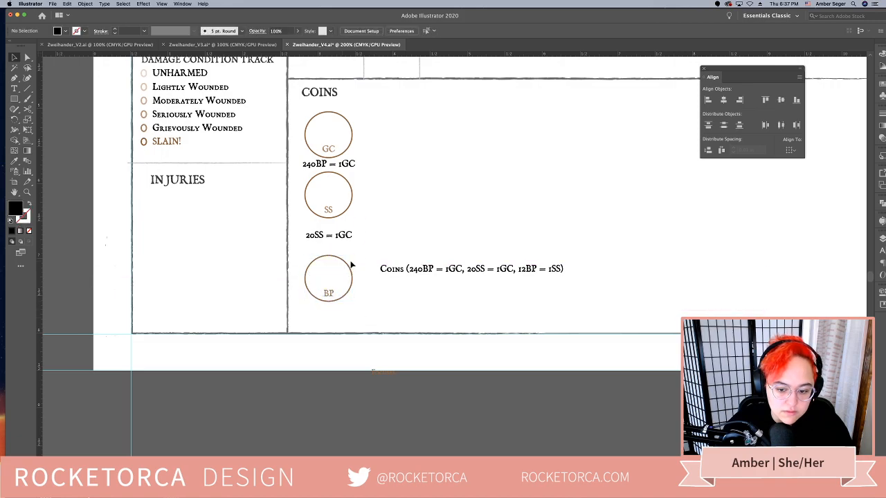
# Add a centered "12BP = 1SS" note beneath the BP circle from a copy of the SS note, and delete the original Coins caption
pyautogui.moveTo(348, 240); pyautogui.dragTo(278, 313)
pyautogui.doubleClick(353, 314)
pyautogui.press('super+v')
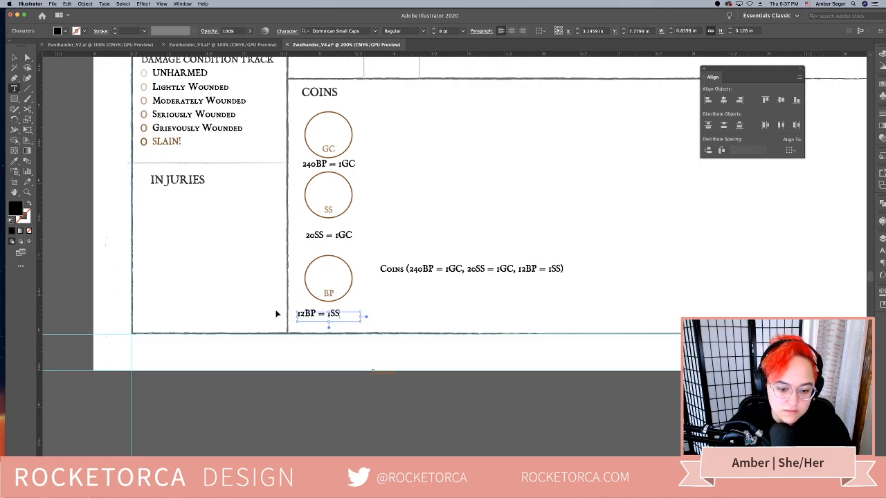
pyautogui.press('super+a')
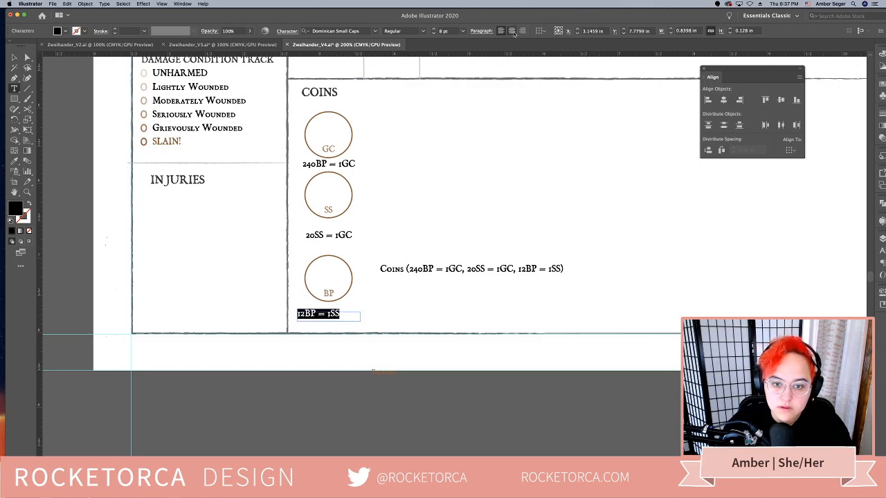
pyautogui.click(511, 30)
pyautogui.click(15, 58)
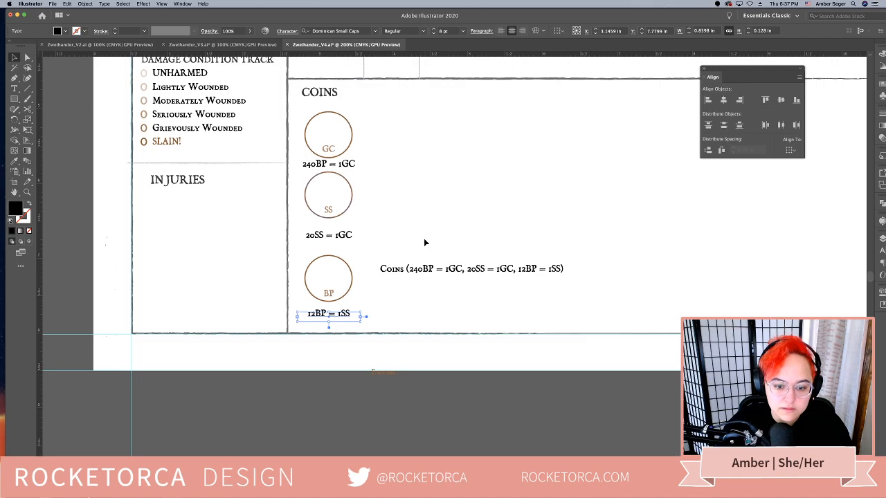
pyautogui.moveTo(425, 242); pyautogui.dragTo(447, 295)
pyautogui.press('Delete')
# Add a light vertical divider to the right of the coins, running from the weapon table's bottom rule to the page's bottom border
pyautogui.press('super+minus')
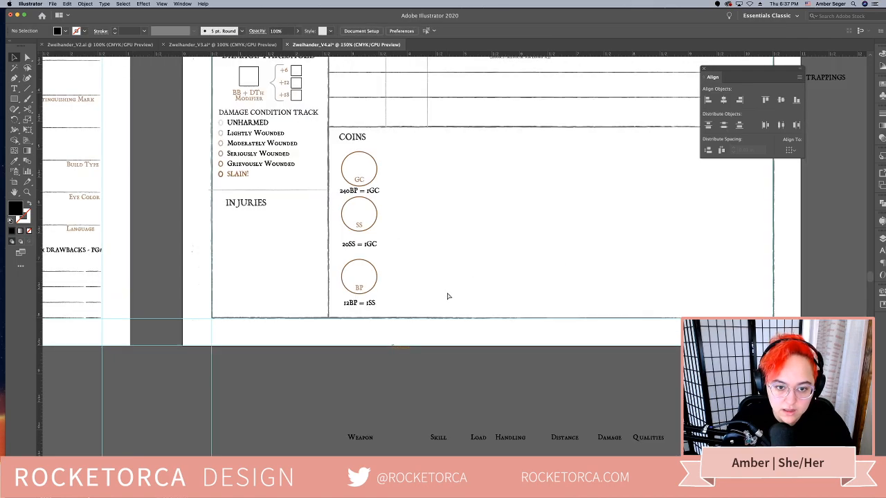
pyautogui.press('super+minus')
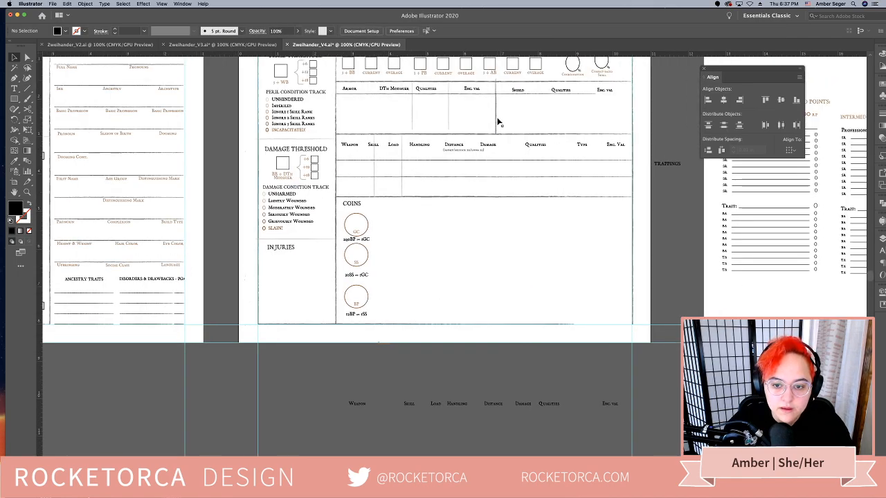
pyautogui.moveTo(499, 123); pyautogui.dragTo(377, 325)
pyautogui.click(482, 374)
# Extend the bottom border line rightward so it meets the sheet's right border
pyautogui.press('space')
pyautogui.moveTo(555, 367); pyautogui.dragTo(505, 363)
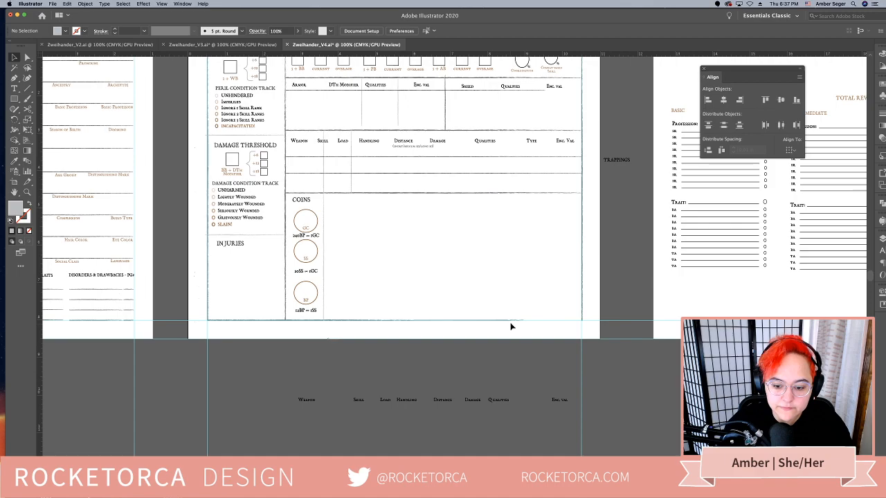
pyautogui.click(513, 319)
pyautogui.moveTo(529, 320); pyautogui.dragTo(582, 327)
pyautogui.click(524, 357)
# Move the TRAPPINGS heading from outside the page to beside COINS and match its text style to the COINS heading
pyautogui.press('space')
pyautogui.moveTo(524, 358); pyautogui.dragTo(494, 350)
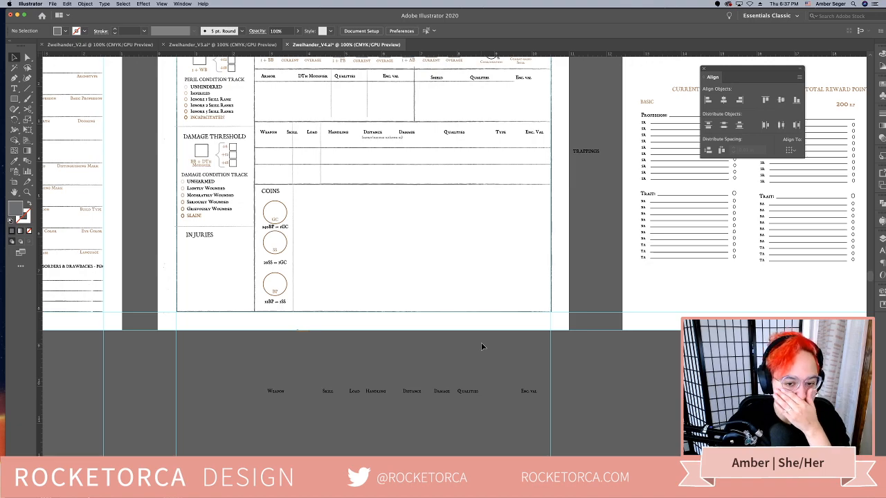
pyautogui.moveTo(589, 154); pyautogui.dragTo(321, 196)
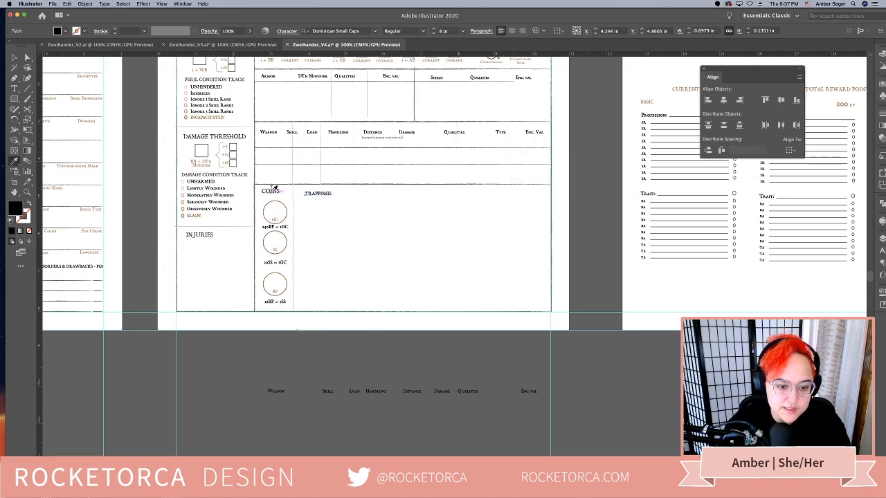
pyautogui.press('super+shift+period')
pyautogui.press('super+shift+c')
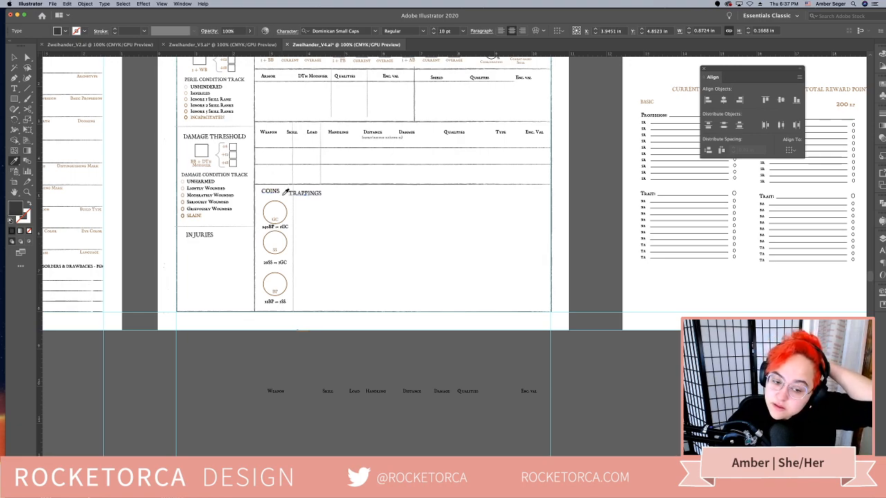
# Shift the TRAPPINGS heading slightly so it sits level with the COINS heading, just past the light divider
pyautogui.press('v')
pyautogui.click(365, 240)
pyautogui.moveTo(310, 196); pyautogui.dragTo(317, 196)
# Copy the four writing lines under Ancestry Traits to beneath the TRAPPINGS heading and widen them to about 2.7 in
pyautogui.hscroll(-3, 388, 239)
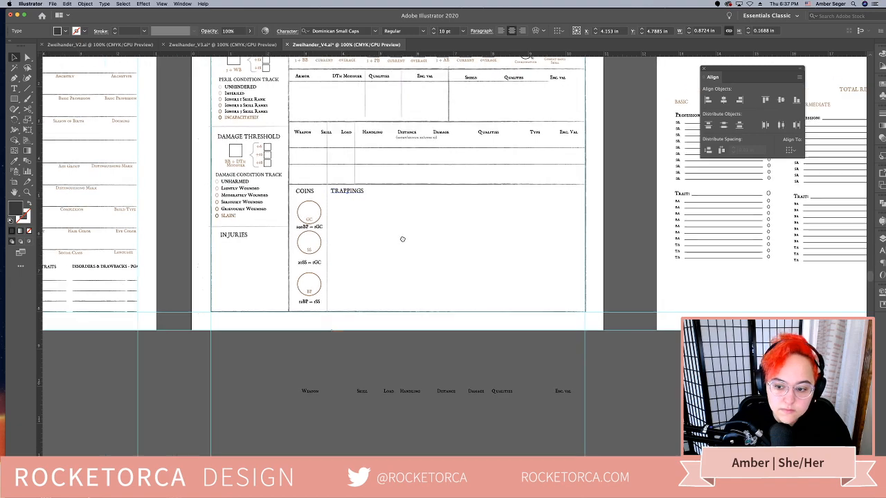
pyautogui.hscroll(-5, 402, 239)
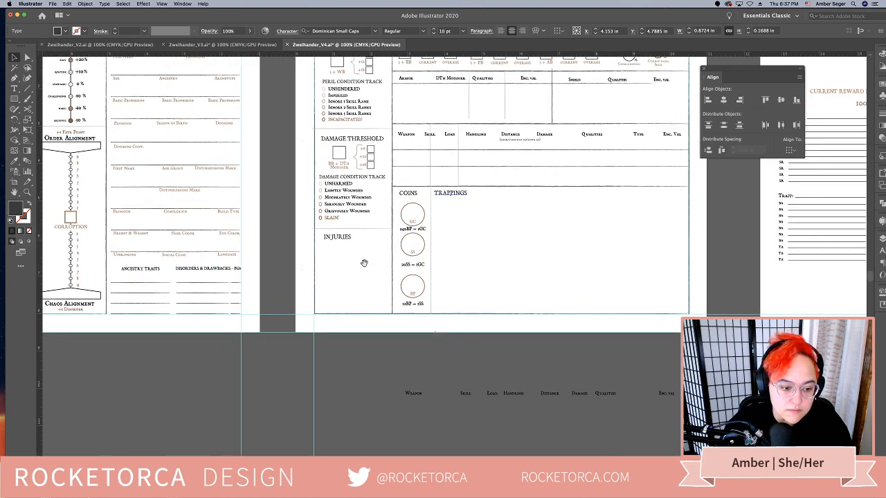
pyautogui.click(164, 285)
pyautogui.click(164, 295)
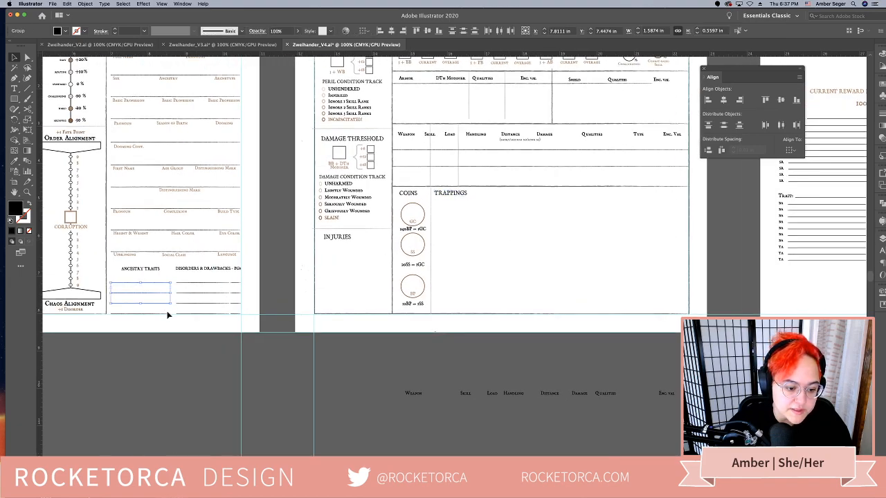
pyautogui.press('super+c')
pyautogui.hscroll(5, 277, 313)
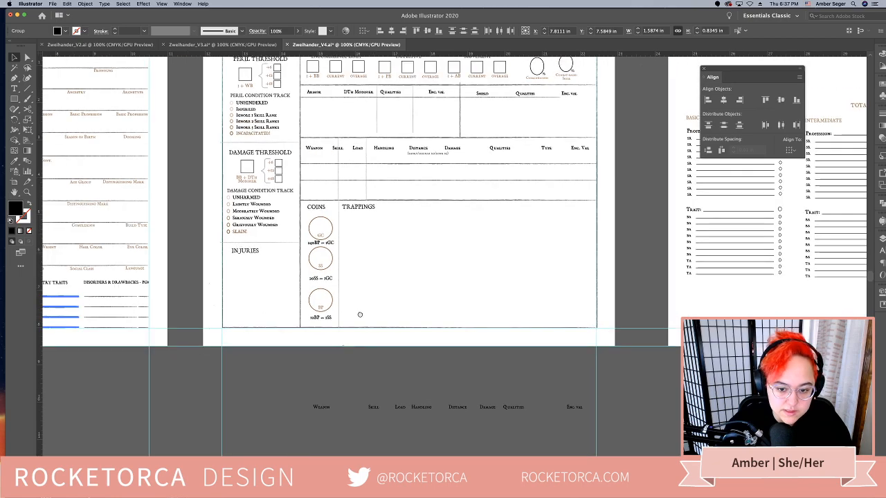
pyautogui.press('super+v')
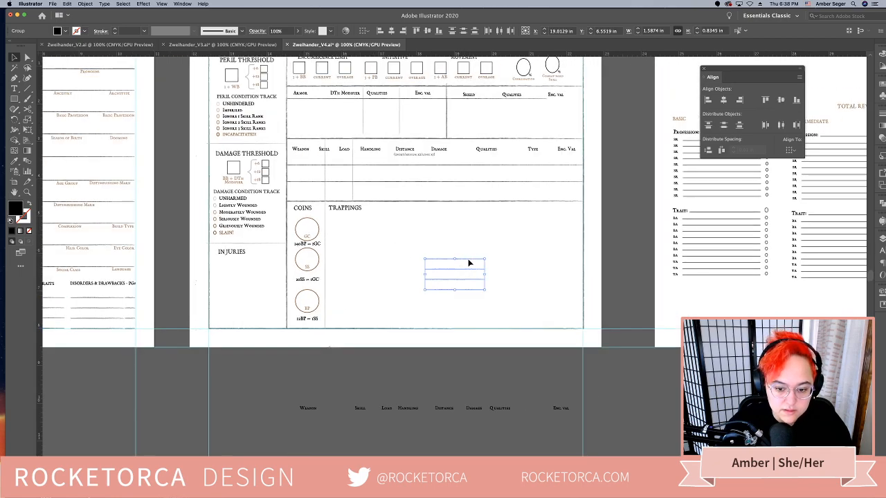
pyautogui.moveTo(469, 261); pyautogui.dragTo(578, 247)
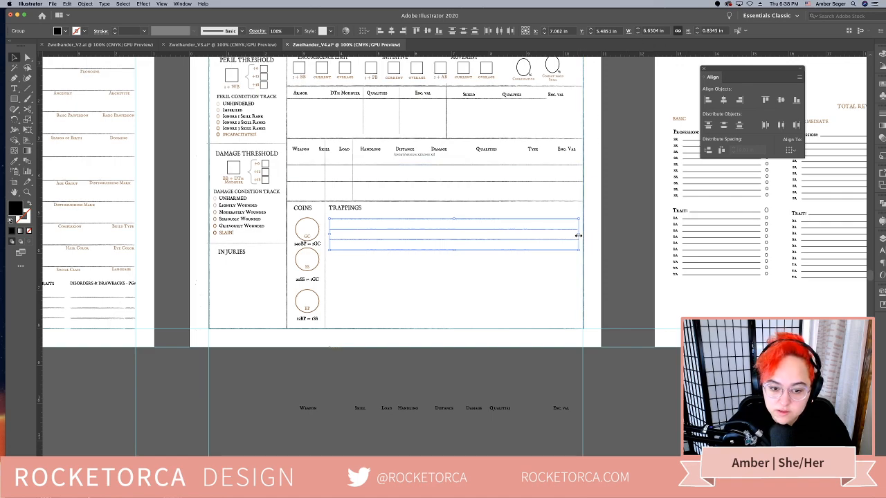
pyautogui.moveTo(578, 236); pyautogui.dragTo(431, 236)
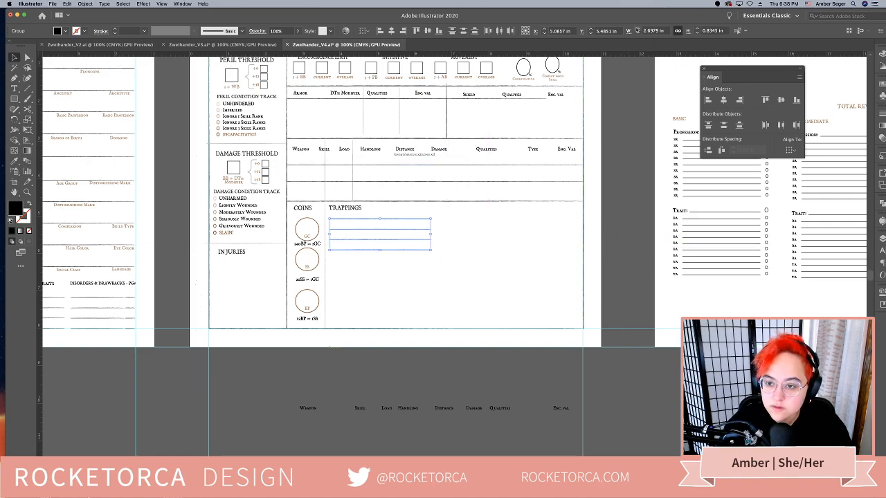
pyautogui.click(638, 29)
pyautogui.click(638, 29)
pyautogui.click(638, 29)
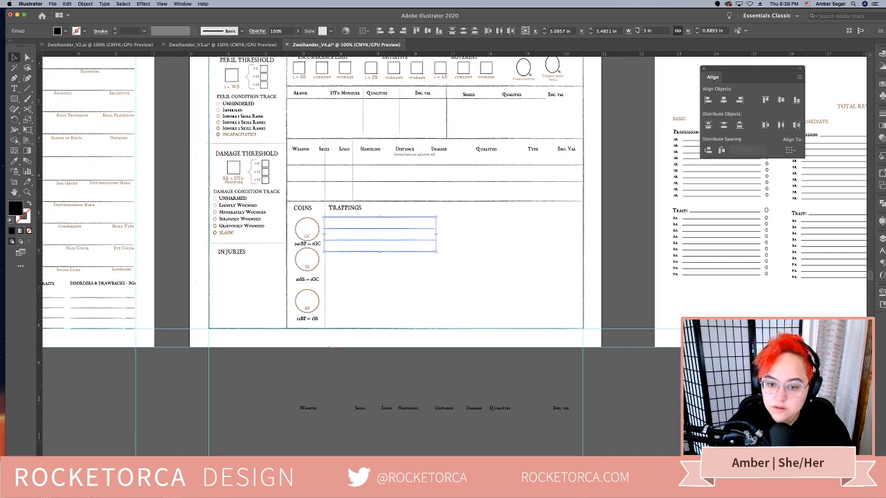
pyautogui.click(638, 32)
pyautogui.click(637, 33)
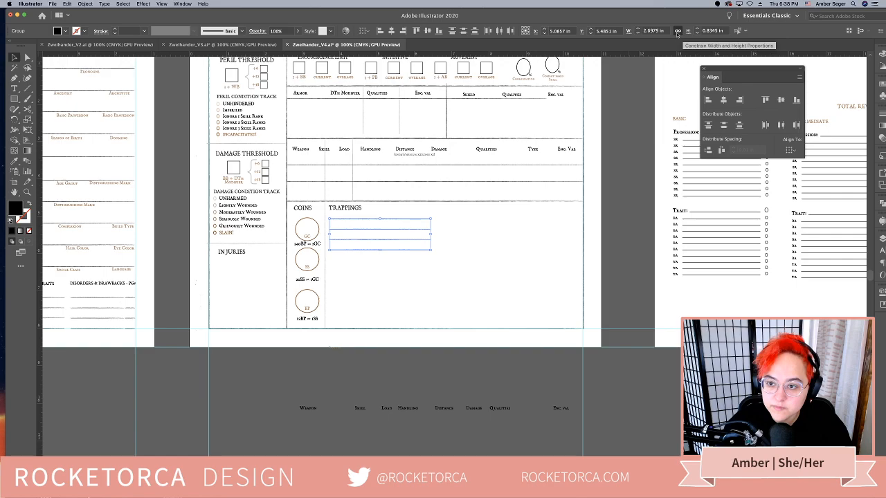
# Unlink the width and height proportions and set the trappings line group's width to 3.25 in
pyautogui.click(677, 32)
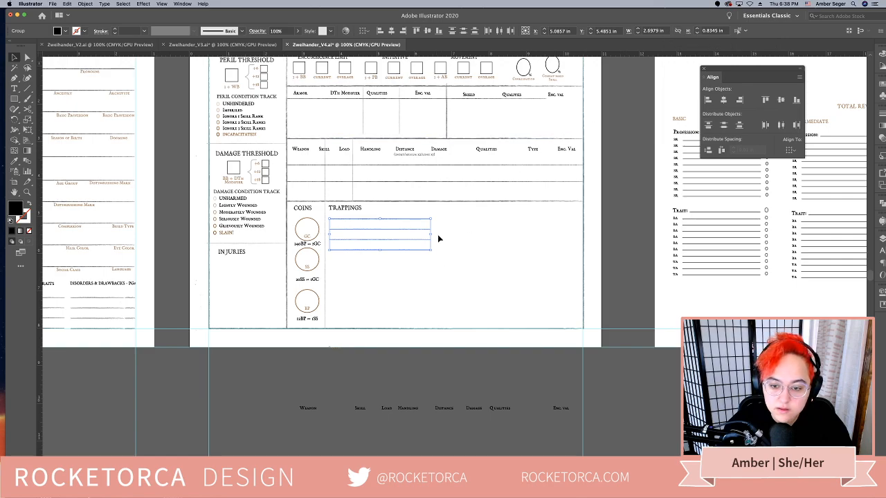
pyautogui.click(638, 29)
pyautogui.click(639, 29)
pyautogui.click(639, 29)
pyautogui.click(638, 29)
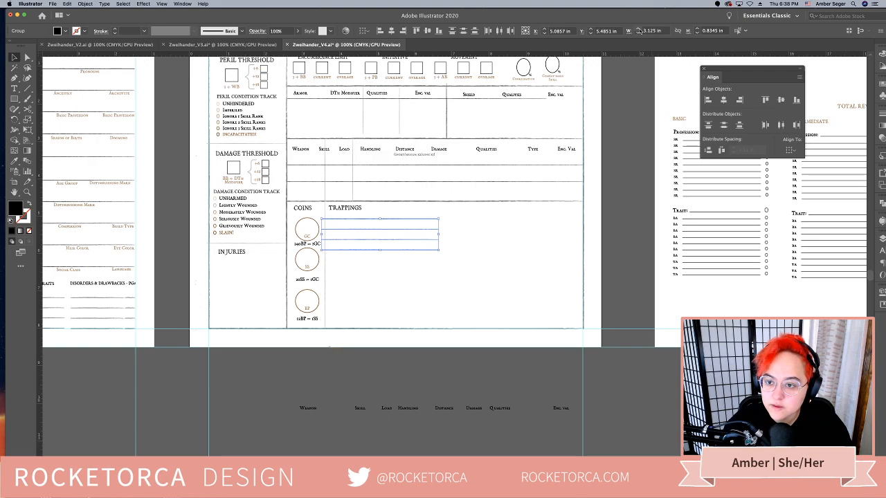
pyautogui.click(638, 29)
pyautogui.click(501, 257)
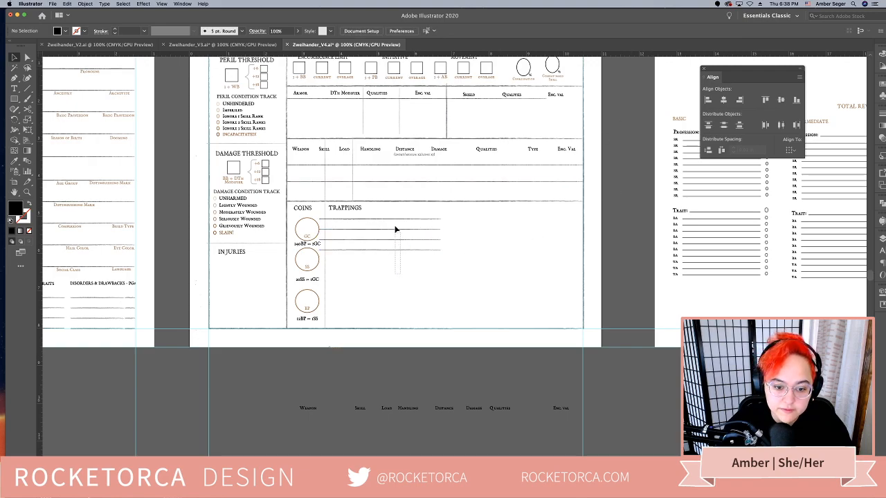
# Arrange the writing lines as two side-by-side columns under TRAPPINGS using a duplicate, and nudge the first column toward the coins divider
pyautogui.click(396, 229)
pyautogui.moveTo(395, 221); pyautogui.dragTo(546, 228)
pyautogui.click(494, 292)
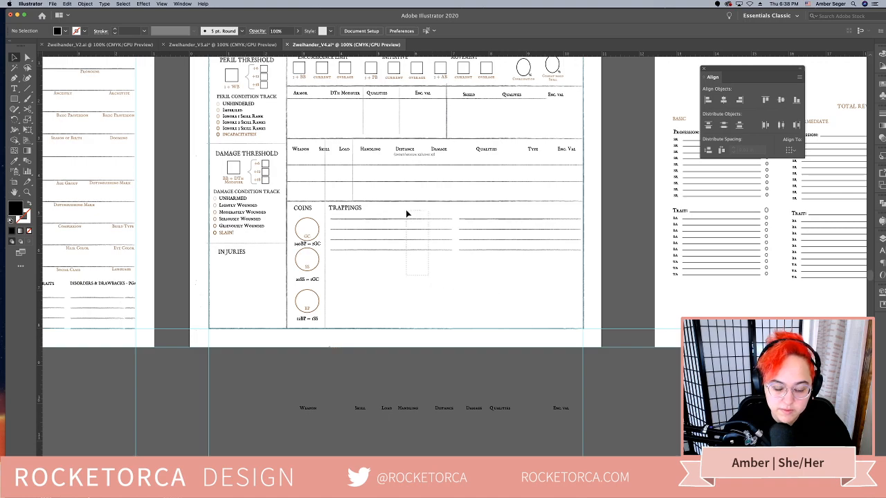
pyautogui.click(414, 238)
pyautogui.press('Left')
pyautogui.press('Left')
pyautogui.press('Left')
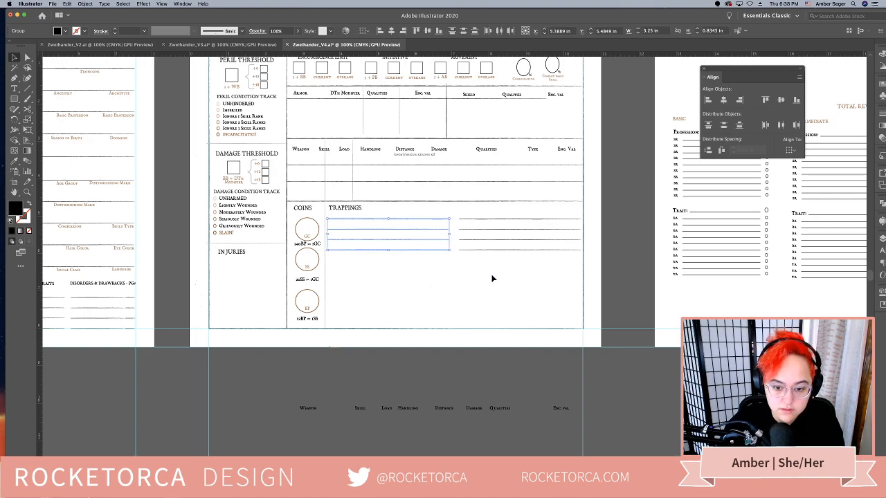
pyautogui.click(492, 277)
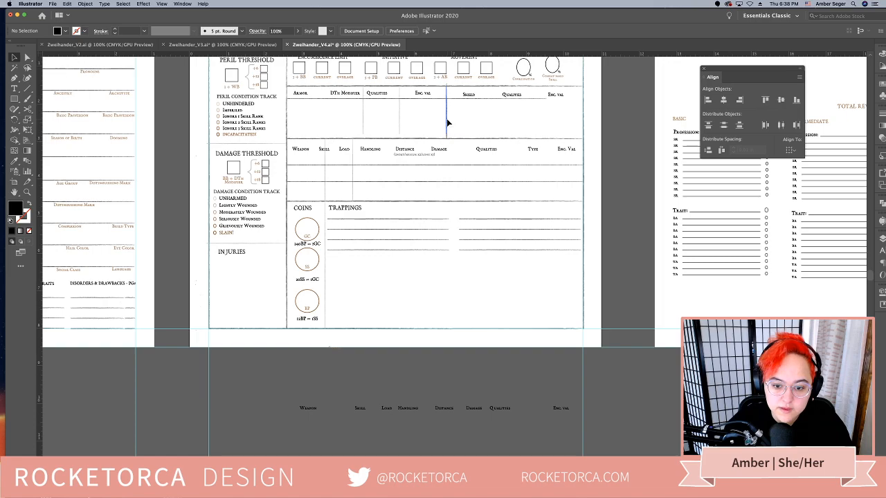
pyautogui.moveTo(447, 122); pyautogui.dragTo(459, 329)
pyautogui.click(477, 369)
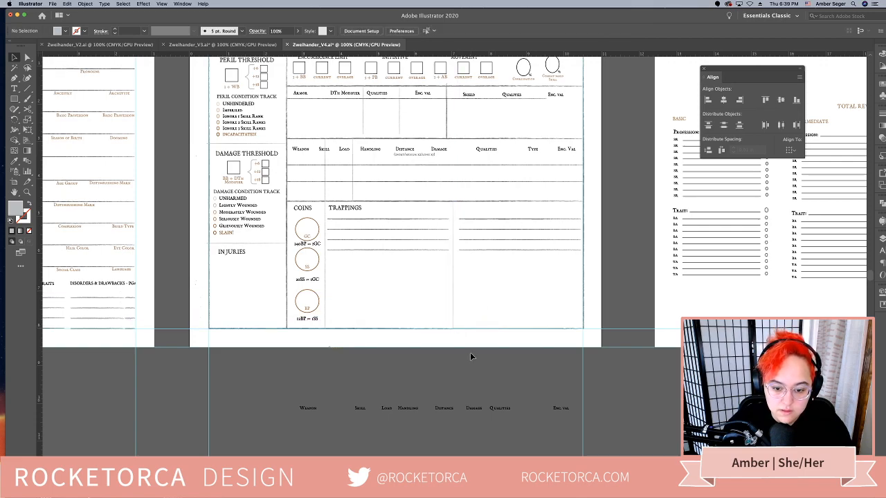
pyautogui.press('super+z')
pyautogui.moveTo(453, 251); pyautogui.dragTo(458, 329)
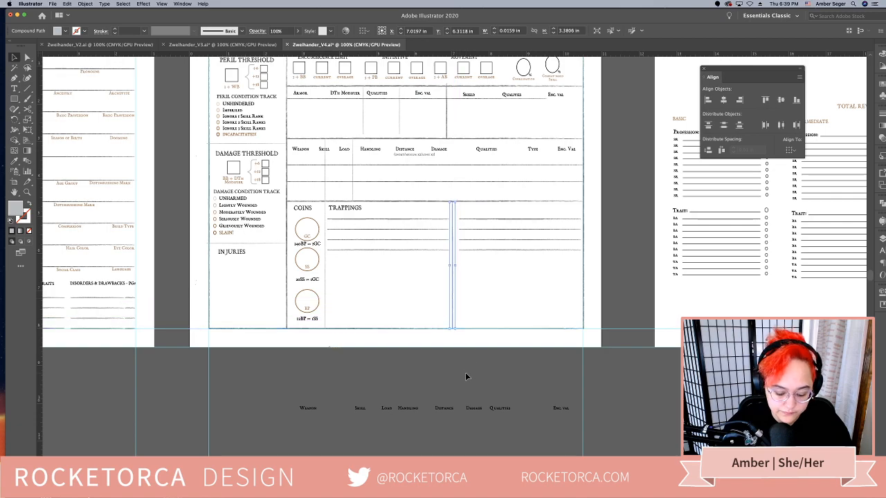
pyautogui.click(409, 356)
pyautogui.press('super+z')
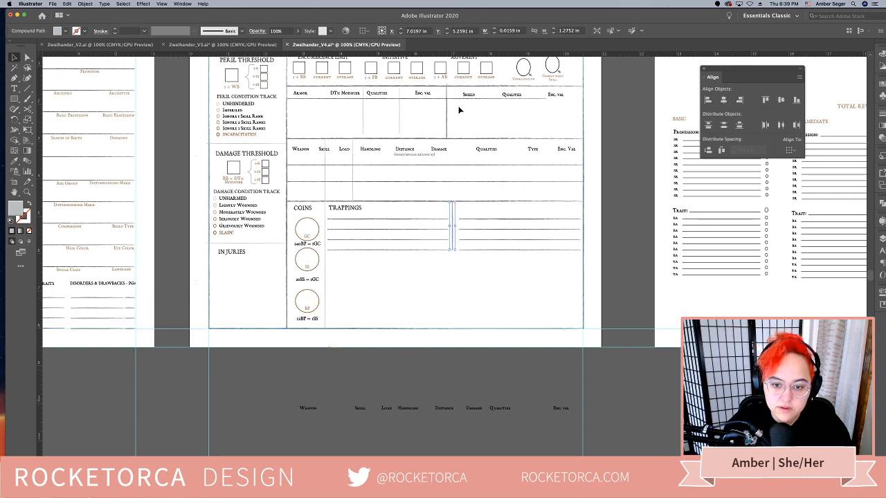
pyautogui.click(448, 114)
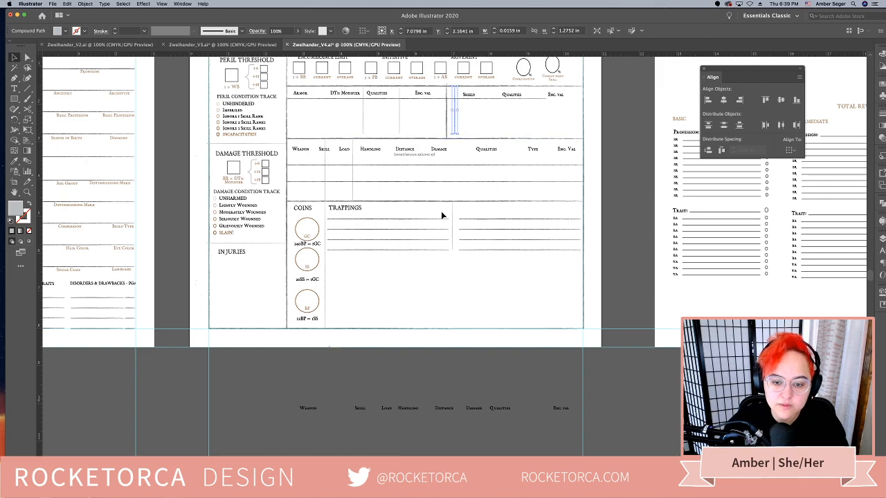
pyautogui.click(457, 238)
pyautogui.click(453, 237)
pyautogui.press('Delete')
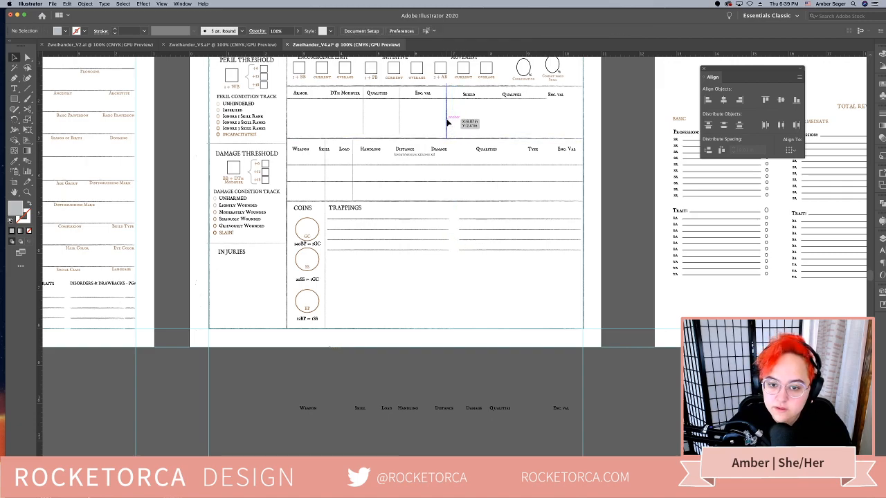
# Copy the dark armor/shield divider between the two line columns and stretch it from the weapon table's bottom rule to the page border
pyautogui.moveTo(447, 122); pyautogui.dragTo(456, 328)
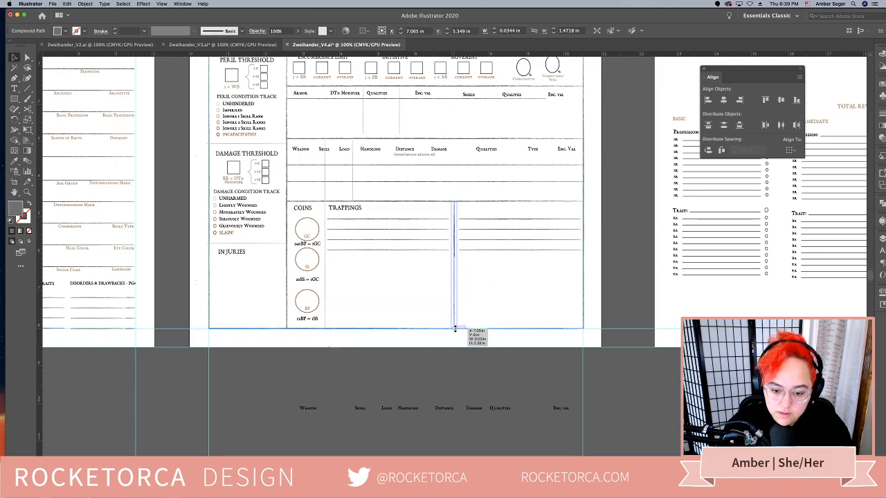
pyautogui.click(468, 351)
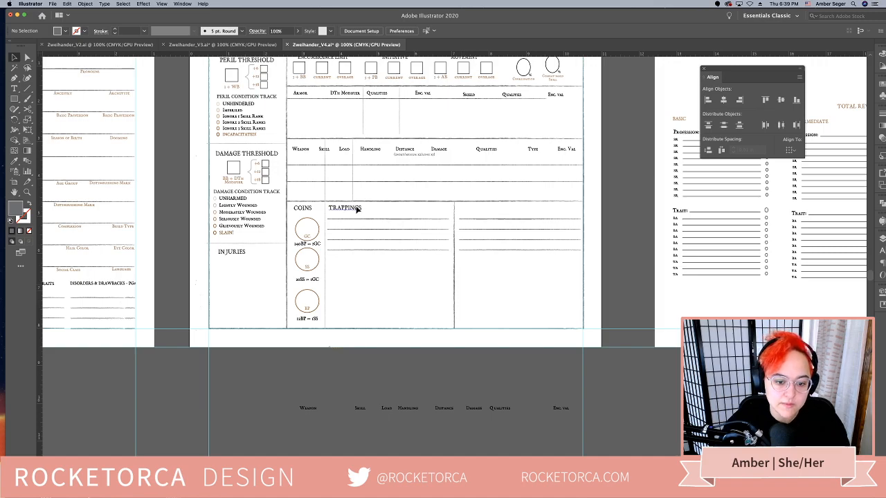
# Duplicate the TRAPPINGS heading above the second column of lines and change its text to TALENTS
pyautogui.moveTo(357, 211); pyautogui.dragTo(499, 215)
pyautogui.doubleClick(490, 208)
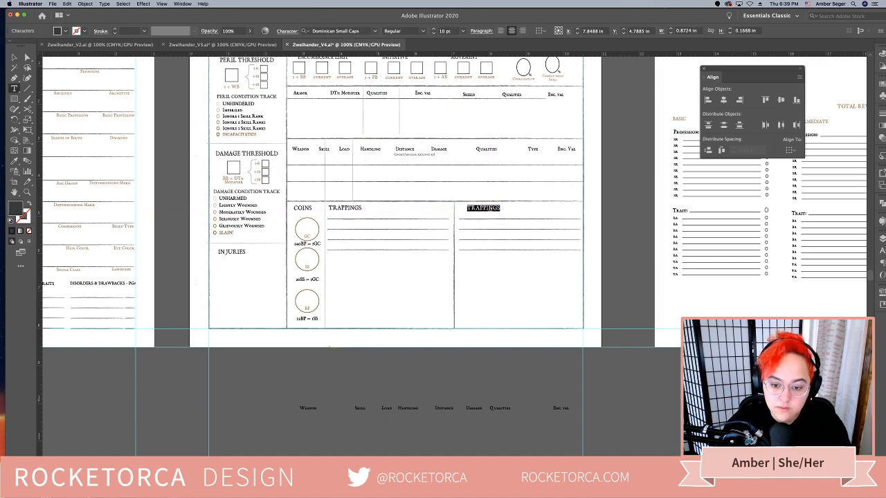
pyautogui.write('R')
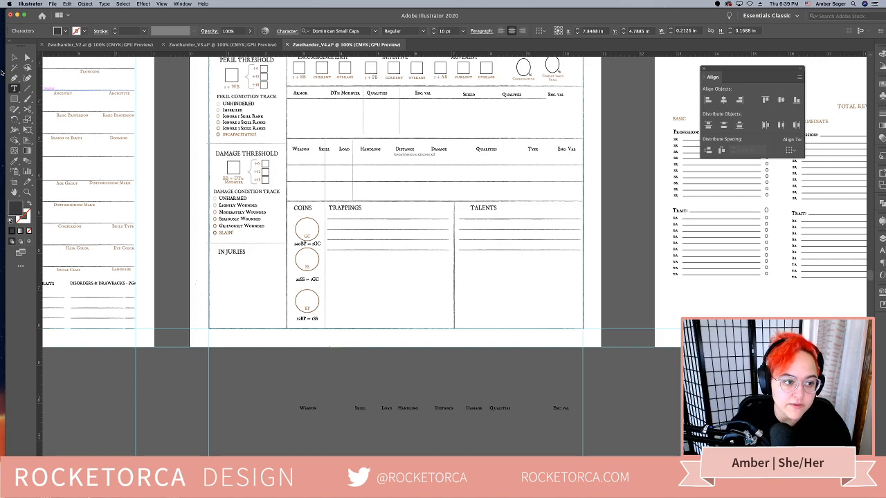
pyautogui.click(13, 58)
pyautogui.click(513, 285)
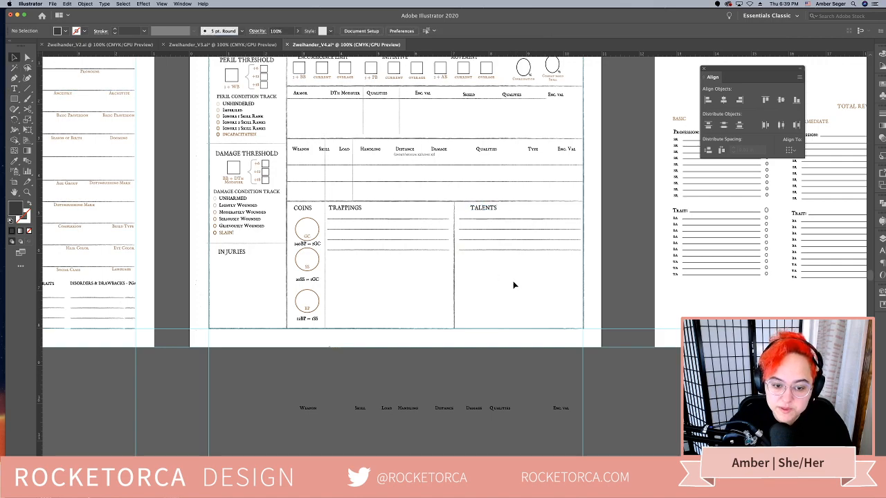
# Fill the rest of the trappings column with duplicated writing lines down to the page's bottom border
pyautogui.moveTo(365, 222); pyautogui.dragTo(369, 255)
pyautogui.moveTo(371, 254); pyautogui.dragTo(374, 253)
pyautogui.click(379, 299)
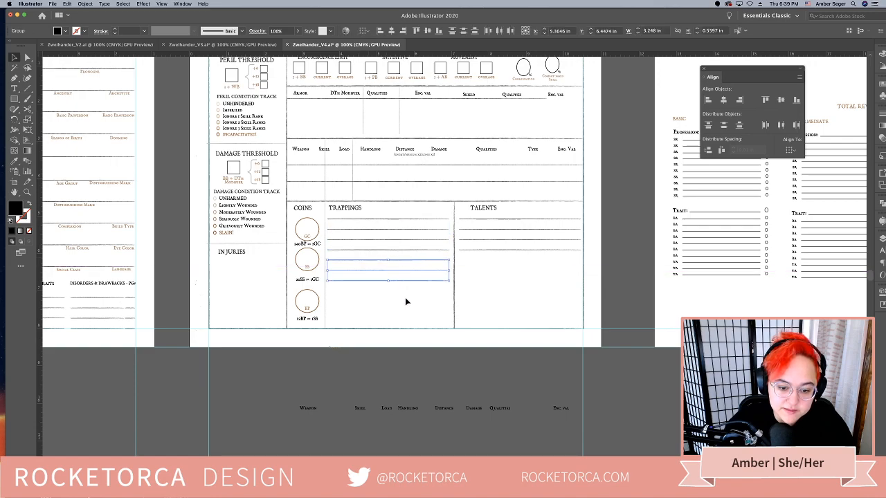
pyautogui.moveTo(407, 299); pyautogui.dragTo(415, 321)
pyautogui.click(410, 321)
pyautogui.click(443, 342)
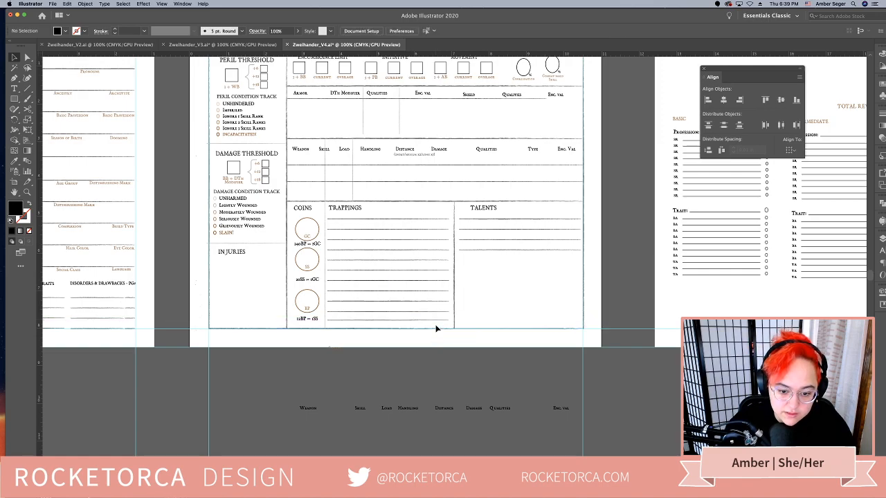
# Try to distribute the vertical spacing of the trappings writing lines evenly
pyautogui.click(422, 239)
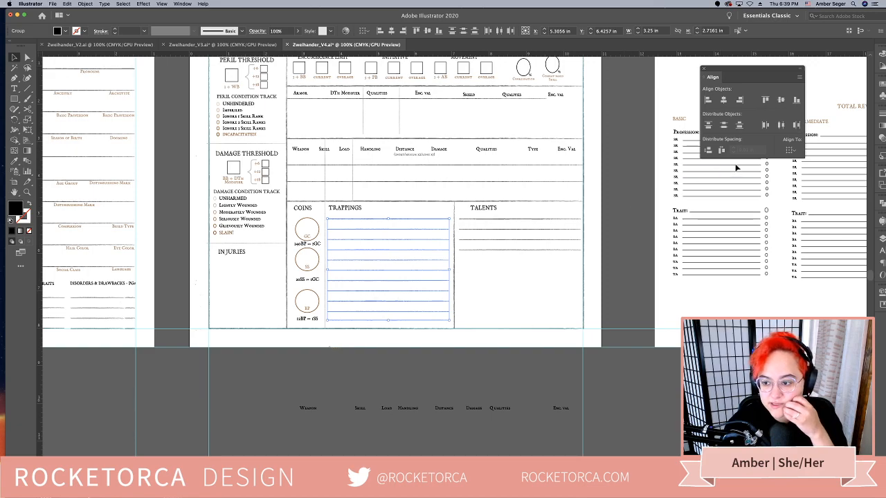
pyautogui.click(802, 144)
pyautogui.click(817, 170)
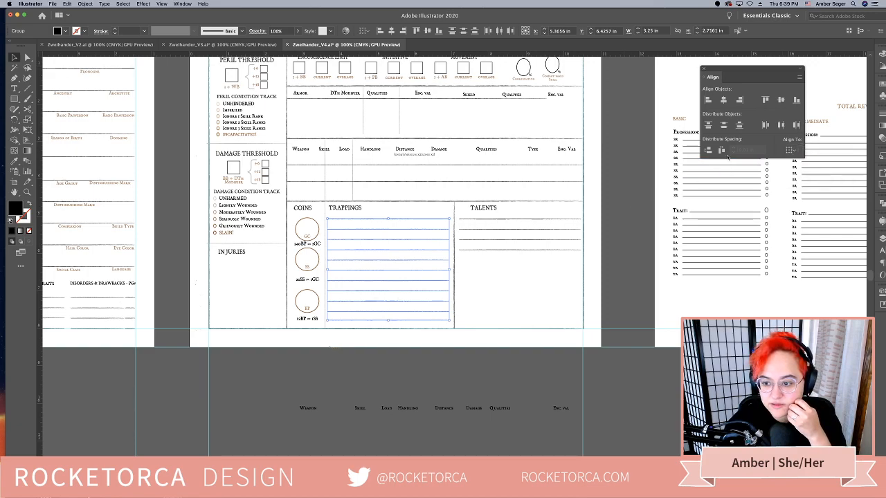
pyautogui.click(709, 151)
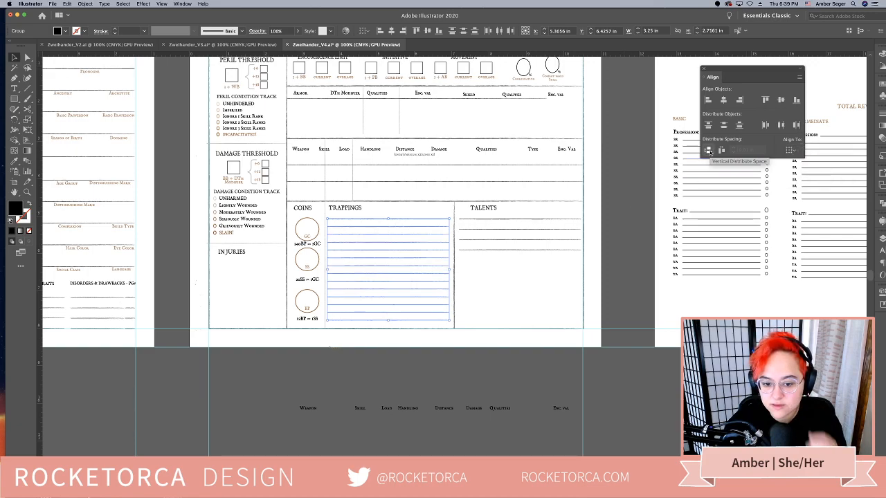
# Remove the extra writing lines from the trappings column along with the TALENTS heading
pyautogui.click(405, 371)
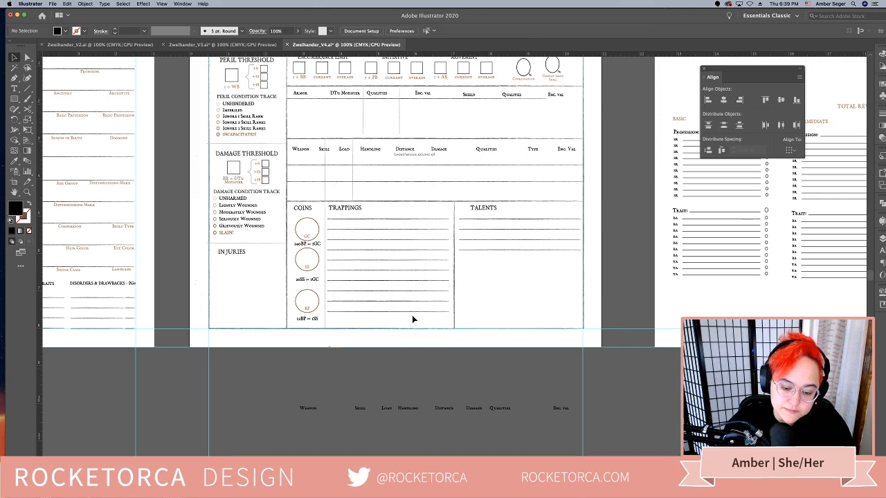
pyautogui.moveTo(415, 322); pyautogui.dragTo(449, 252)
pyautogui.press('Delete')
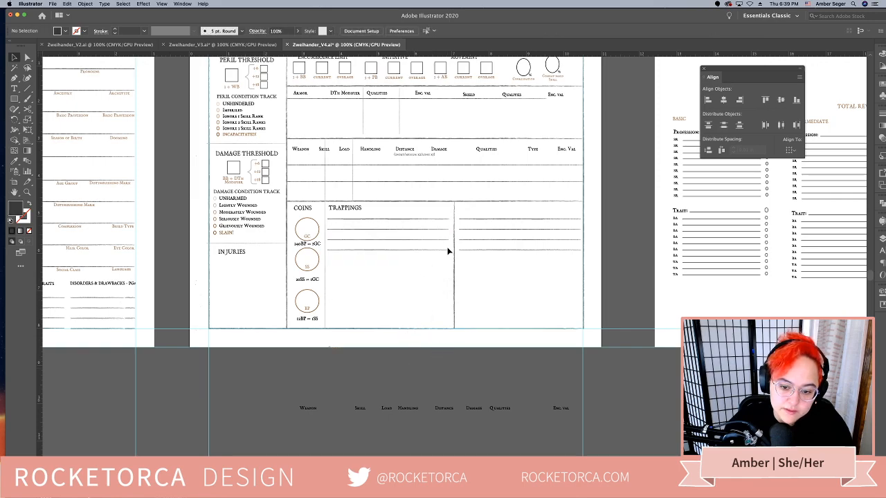
# Place a copy of the TRAPPINGS heading above the lines beyond the dark divider and retitle it TALENTS
pyautogui.moveTo(352, 213); pyautogui.dragTo(490, 213)
pyautogui.doubleClick(498, 208)
pyautogui.doubleClick(498, 208)
pyautogui.write('T')
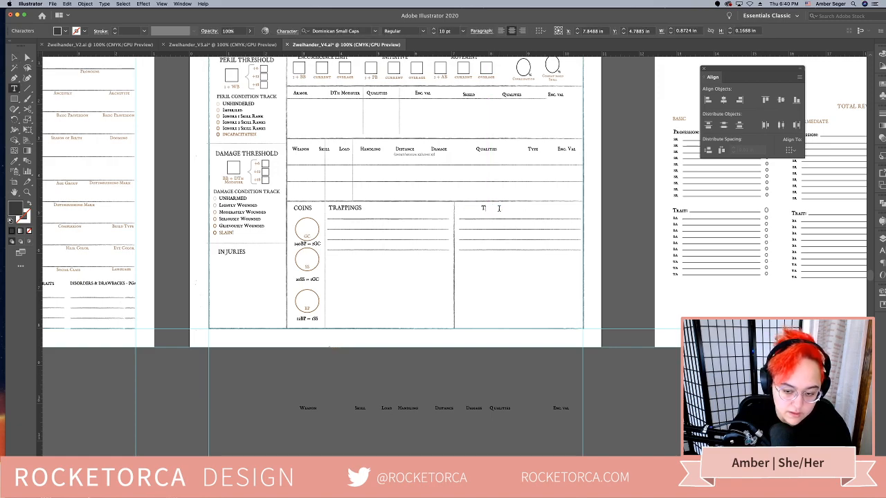
pyautogui.write('ALENTS')
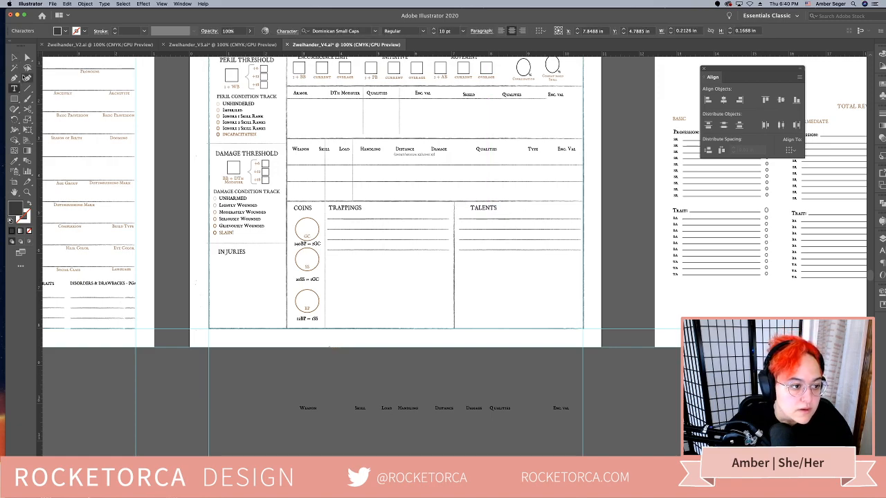
pyautogui.moveTo(20, 48)
pyautogui.mouseDown()
pyautogui.moveTo(14, 57)
pyautogui.moveTo(31, 48)
pyautogui.moveTo(7, 51)
pyautogui.mouseUp()
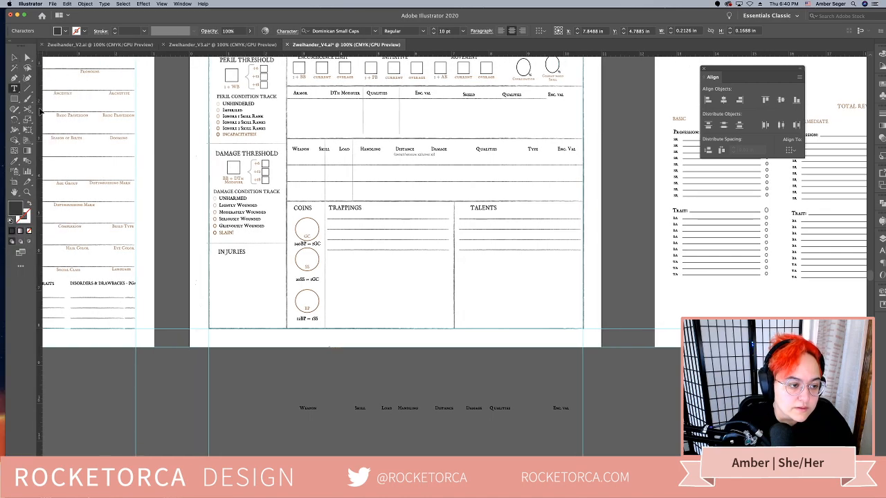
# Duplicate the trappings writing lines downward to fill the rest of the column to the page's bottom border
pyautogui.click(13, 58)
pyautogui.click(359, 309)
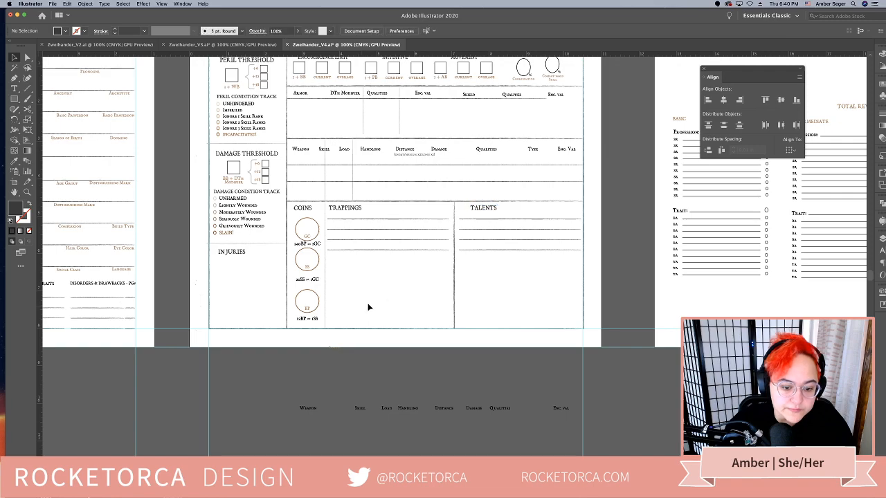
pyautogui.moveTo(388, 273); pyautogui.dragTo(387, 273)
pyautogui.moveTo(386, 223); pyautogui.dragTo(414, 302)
pyautogui.click(473, 358)
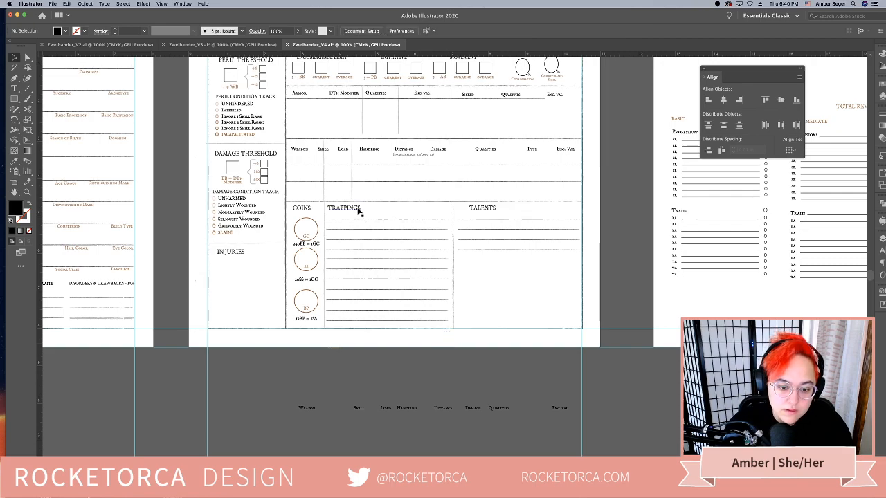
# Delete the first writing line below the TRAPPINGS heading and nudge the remaining trappings lines slightly up and right
pyautogui.click(380, 219)
pyautogui.press('Delete')
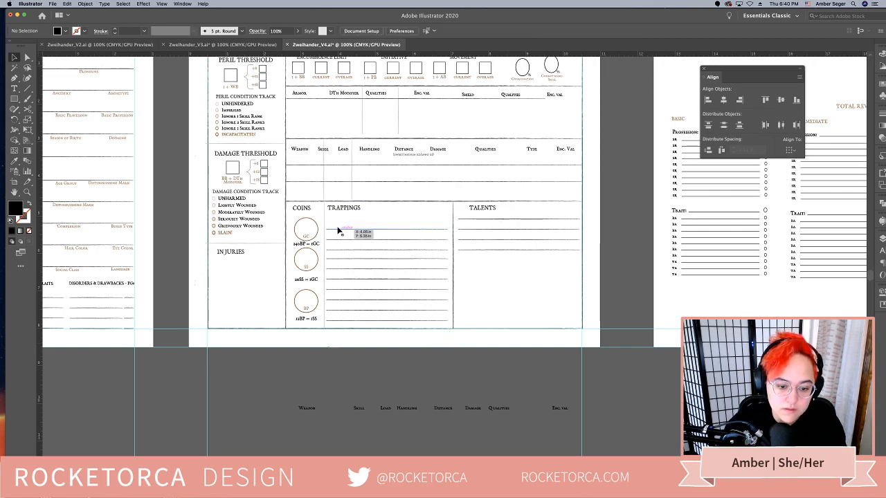
pyautogui.moveTo(337, 225); pyautogui.dragTo(382, 291)
pyautogui.moveTo(395, 328); pyautogui.dragTo(396, 328)
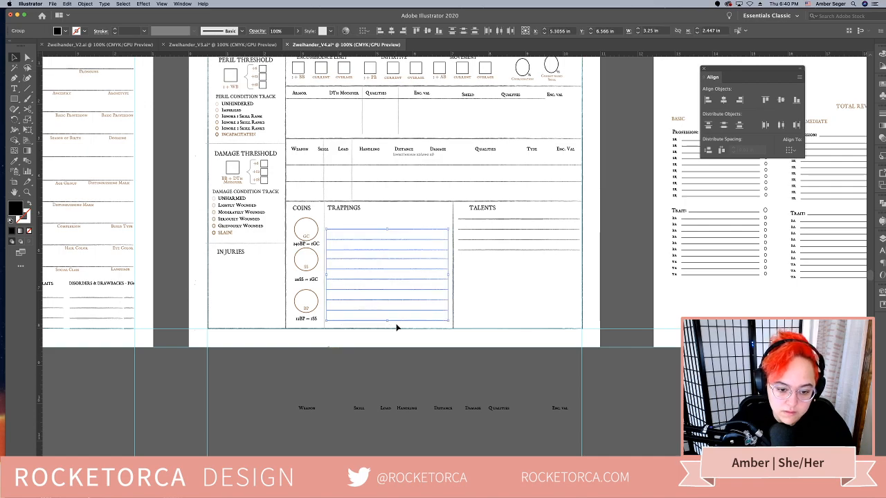
pyautogui.press('Up')
pyautogui.press('Up')
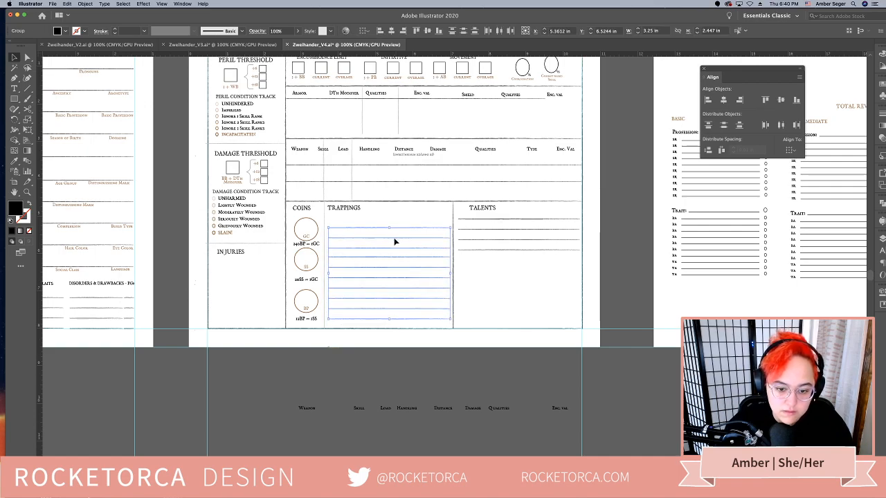
# Centre the TRAPPINGS heading horizontally over the top writing line of its column
pyautogui.click(355, 205)
pyautogui.click(355, 210)
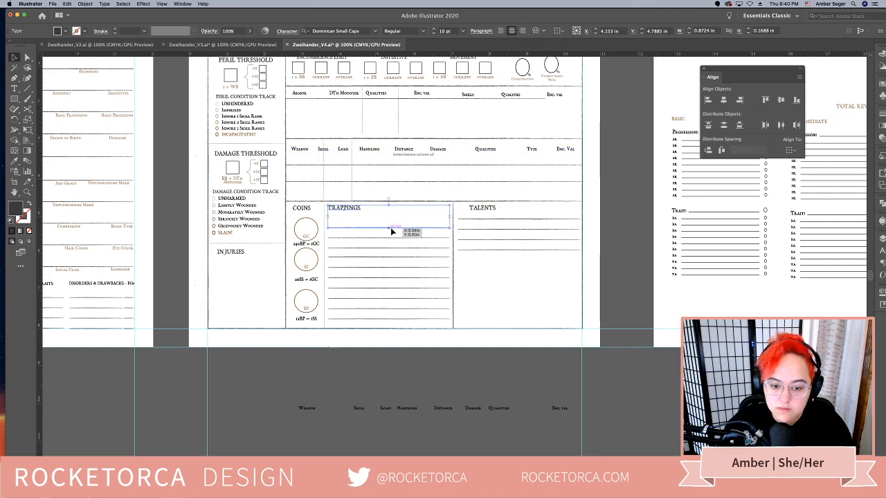
pyautogui.keyDown('shift'); pyautogui.click(409, 227); pyautogui.keyUp('shift')
pyautogui.click(724, 100)
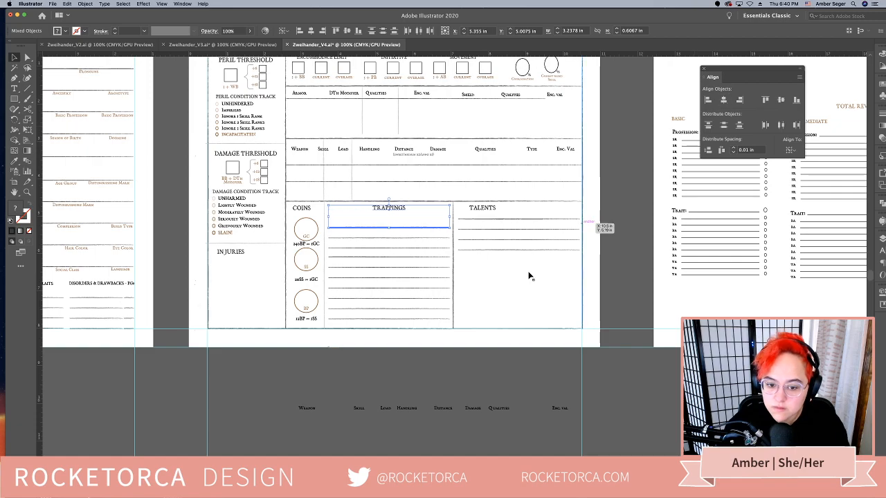
pyautogui.click(498, 221)
# Replace the writing lines in the talents column with a copy of the full set of trappings lines
pyautogui.click(406, 232)
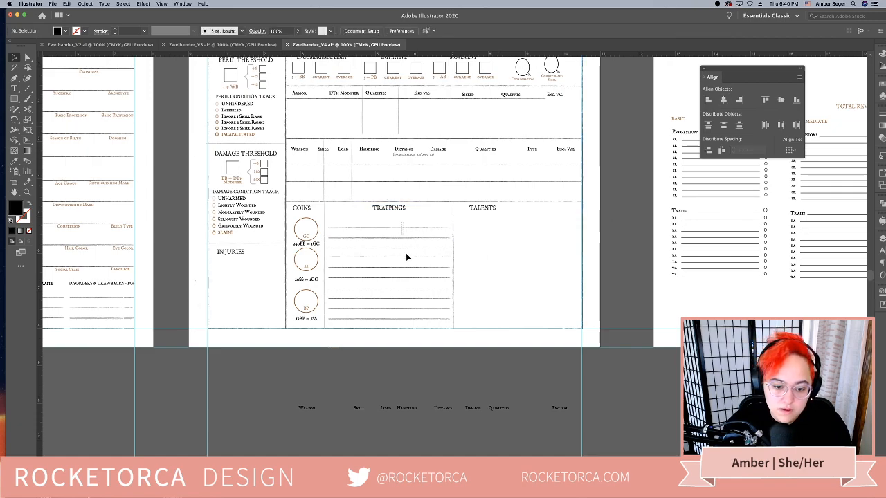
pyautogui.moveTo(414, 320); pyautogui.dragTo(415, 316)
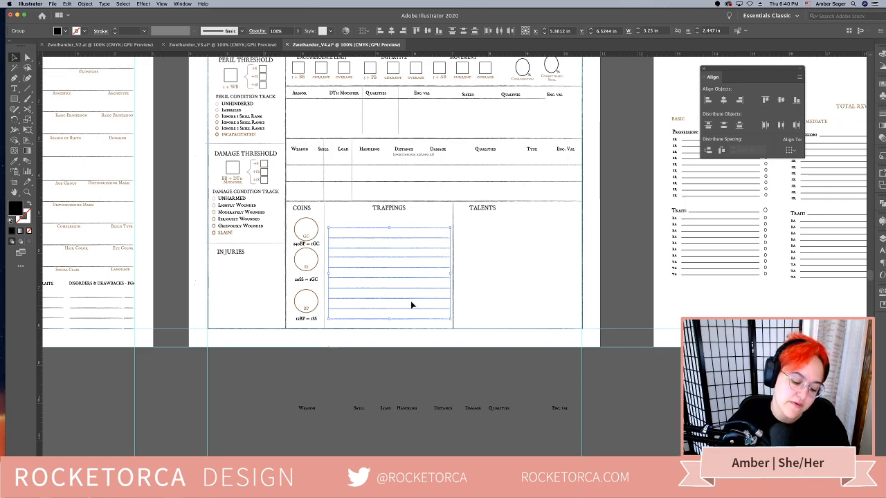
pyautogui.click(505, 314)
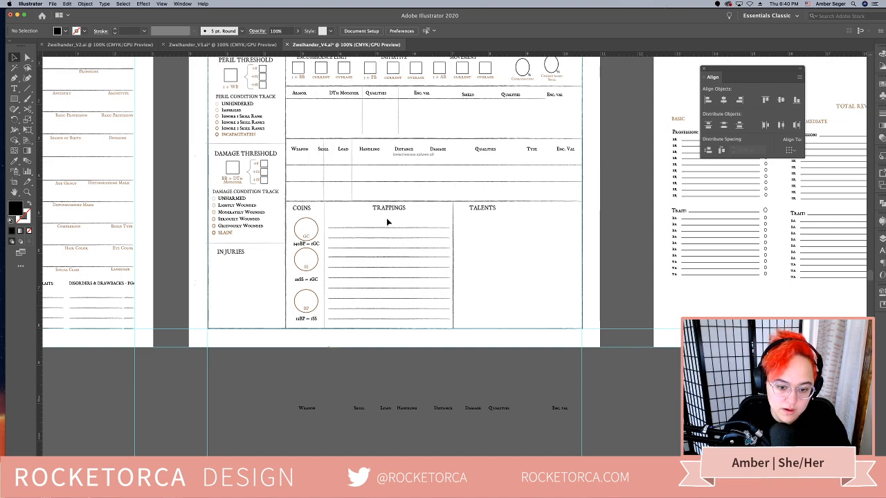
pyautogui.moveTo(407, 315); pyautogui.dragTo(539, 322)
pyautogui.click(551, 372)
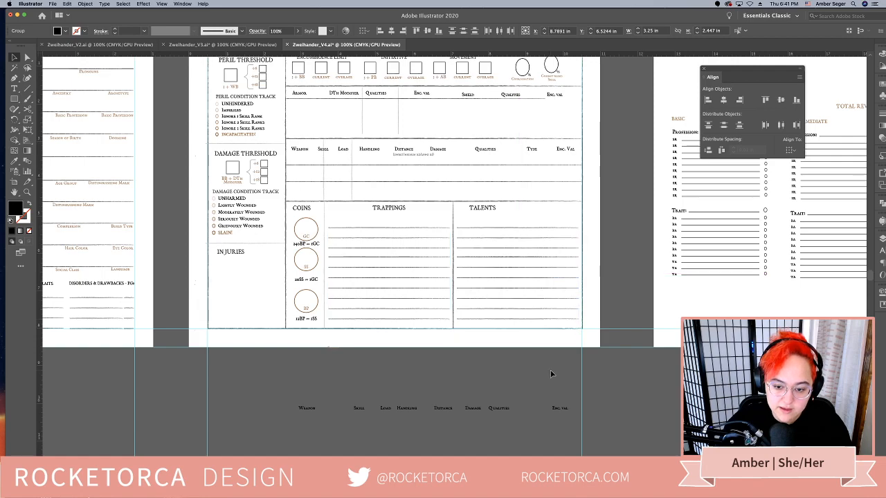
# Centre the TALENTS heading horizontally over the top writing line of its column
pyautogui.click(482, 209)
pyautogui.keyDown('shift'); pyautogui.click(495, 229); pyautogui.keyUp('shift')
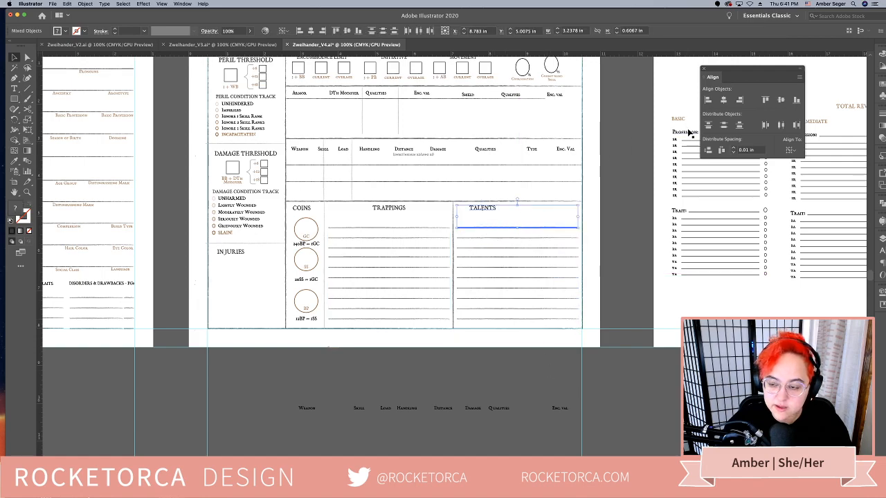
pyautogui.click(724, 101)
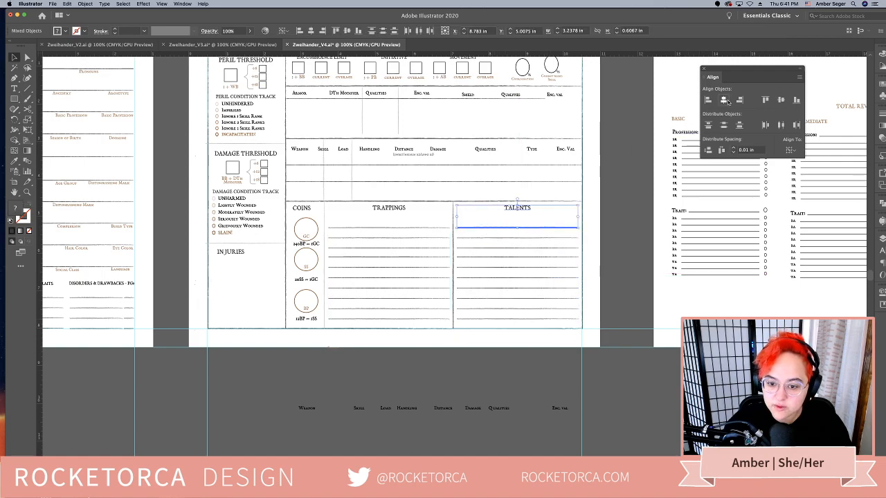
pyautogui.click(478, 362)
# Move the TRAPPINGS and TALENTS headings slightly down together, closer to their writing lines
pyautogui.click(514, 215)
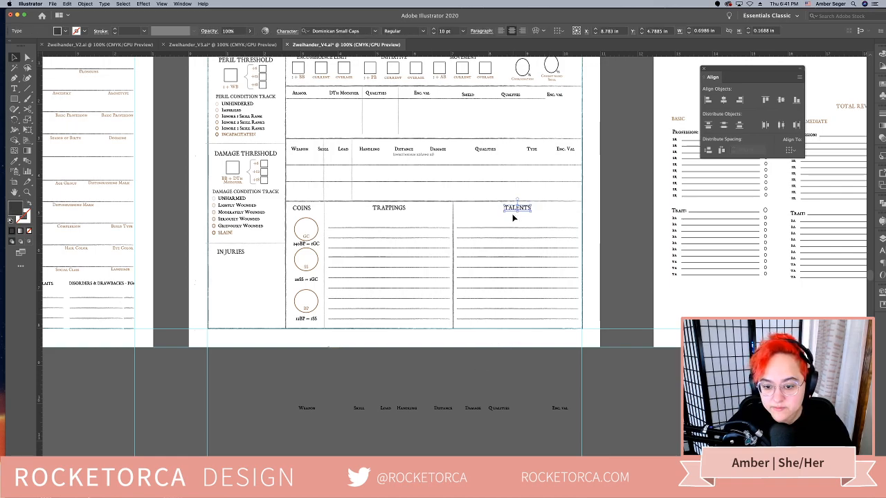
pyautogui.click(402, 212)
pyautogui.keyDown('shift'); pyautogui.click(518, 211); pyautogui.keyUp('shift')
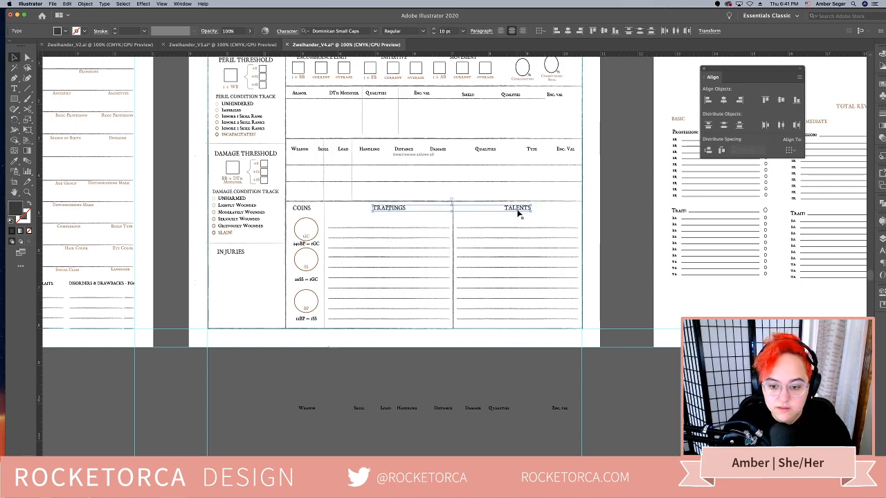
pyautogui.moveTo(519, 213); pyautogui.dragTo(519, 218)
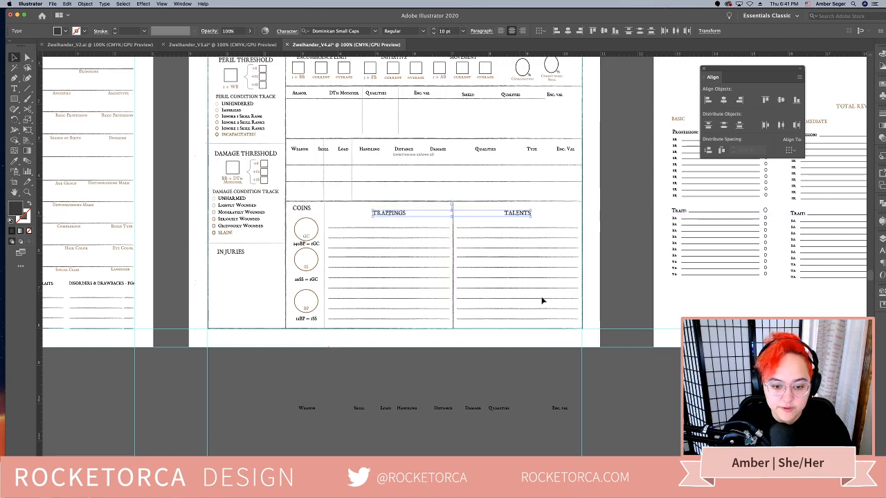
pyautogui.click(474, 344)
# Align the COINS, TRAPPINGS and TALENTS headings along their top edges and nudge them slightly right
pyautogui.click(307, 210)
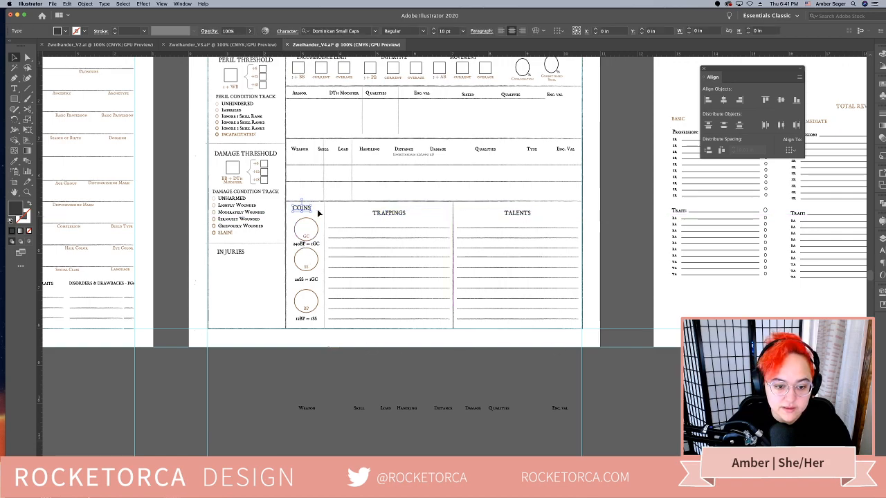
pyautogui.keyDown('shift'); pyautogui.click(385, 216); pyautogui.keyUp('shift')
pyautogui.keyDown('shift'); pyautogui.click(514, 214); pyautogui.keyUp('shift')
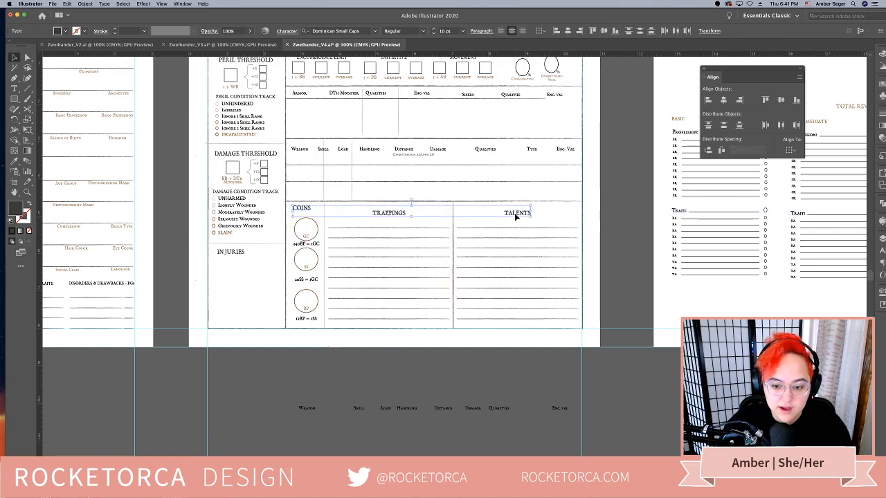
pyautogui.click(309, 212)
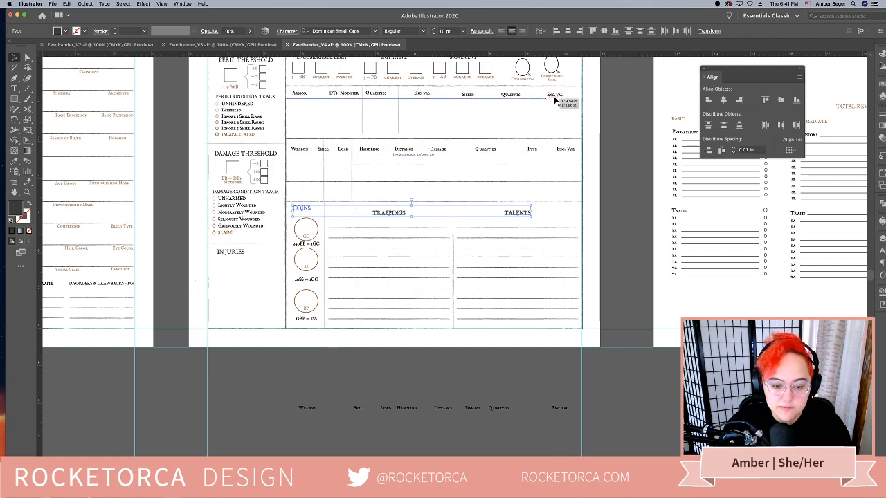
pyautogui.click(765, 100)
pyautogui.press('Right')
pyautogui.press('Right')
pyautogui.press('Right')
pyautogui.press('Right')
pyautogui.press('Right')
pyautogui.press('Right')
pyautogui.press('Right')
pyautogui.press('Right')
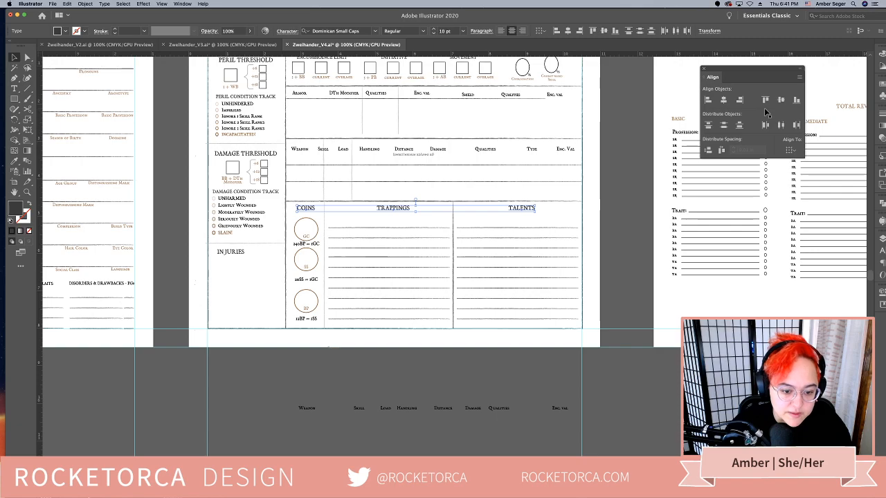
# Centre the COINS heading, coin circles and conversion labels horizontally on the BP circle
pyautogui.click(293, 226)
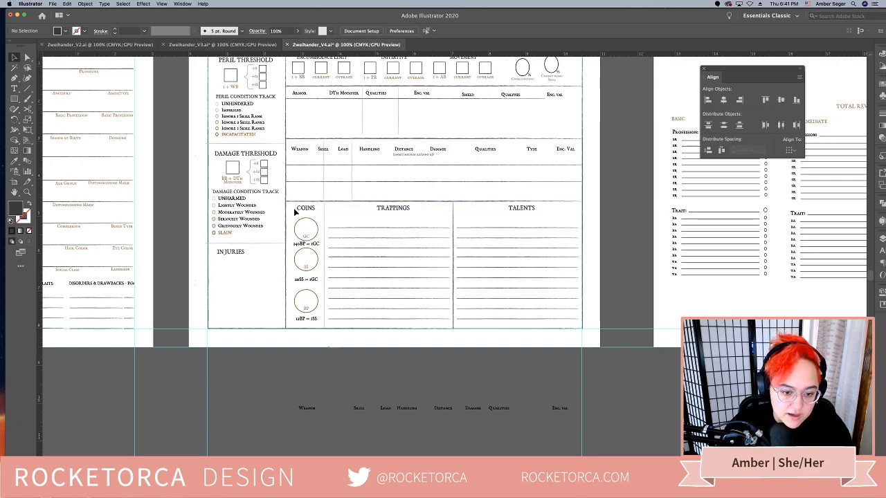
pyautogui.moveTo(317, 328); pyautogui.dragTo(319, 328)
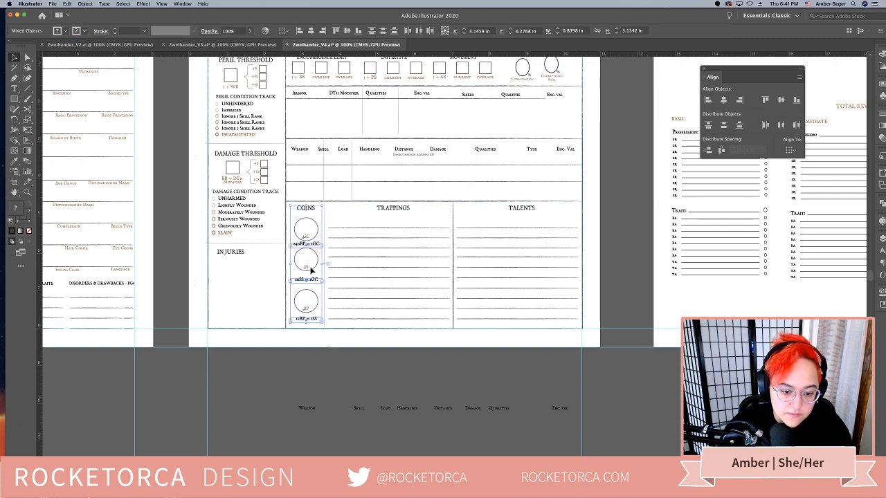
pyautogui.click(373, 258)
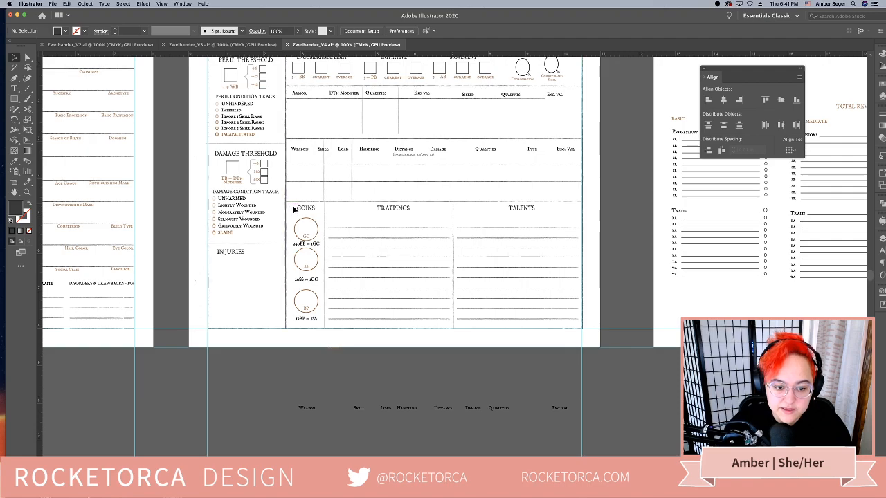
pyautogui.moveTo(309, 316); pyautogui.dragTo(311, 319)
pyautogui.click(309, 313)
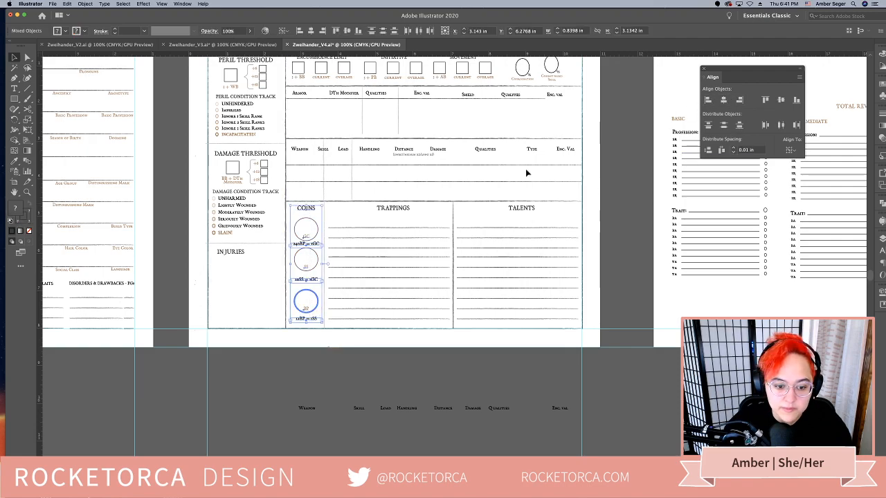
pyautogui.click(406, 383)
# Nudge the COINS, TRAPPINGS and TALENTS headings slightly down together
pyautogui.moveTo(405, 382); pyautogui.dragTo(441, 371)
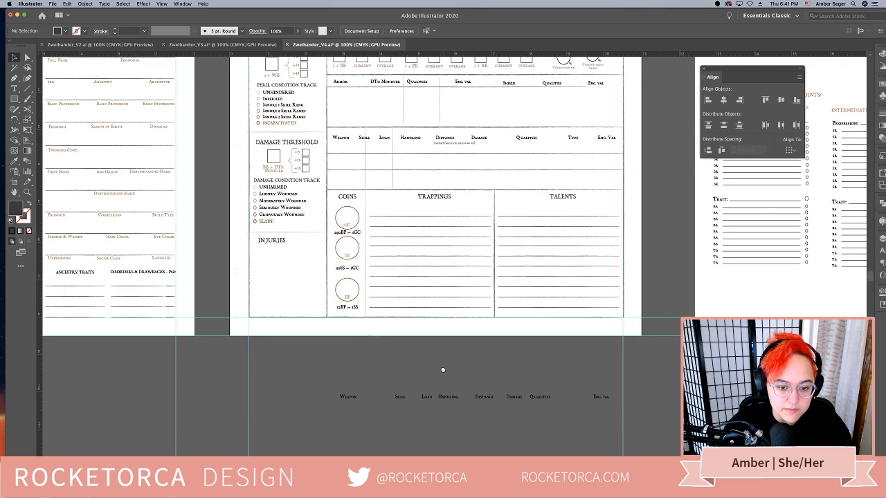
pyautogui.click(347, 200)
pyautogui.keyDown('shift'); pyautogui.click(436, 200); pyautogui.keyUp('shift')
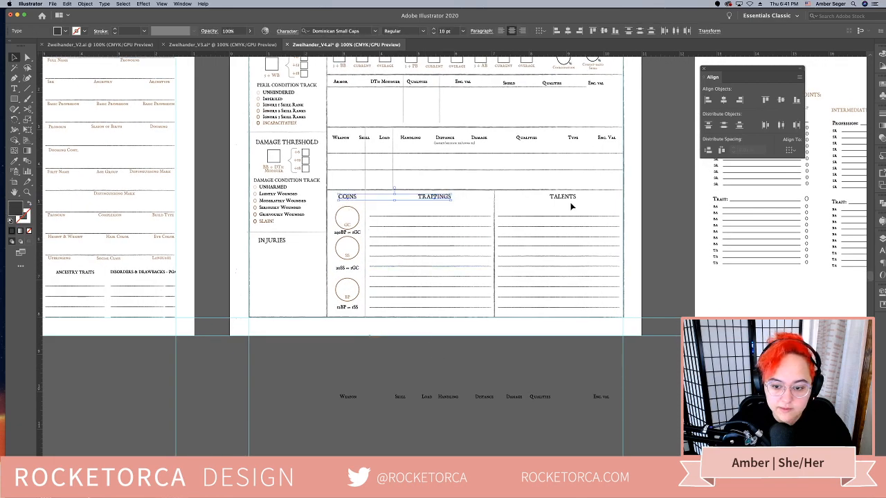
pyautogui.keyDown('shift'); pyautogui.click(572, 198); pyautogui.keyUp('shift')
pyautogui.press('Down')
pyautogui.press('Down')
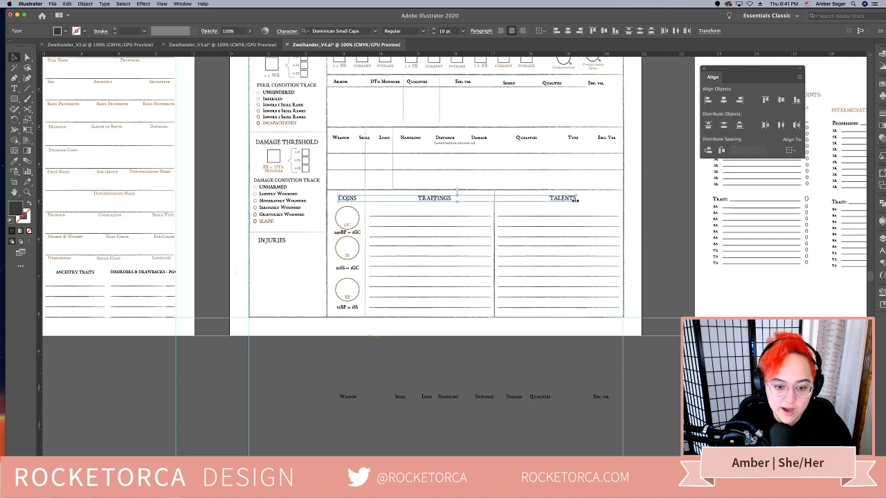
# Bring the 20SS = 1GC label closer to the SS circle and nudge both down between the other coins
pyautogui.moveTo(351, 271); pyautogui.dragTo(350, 272)
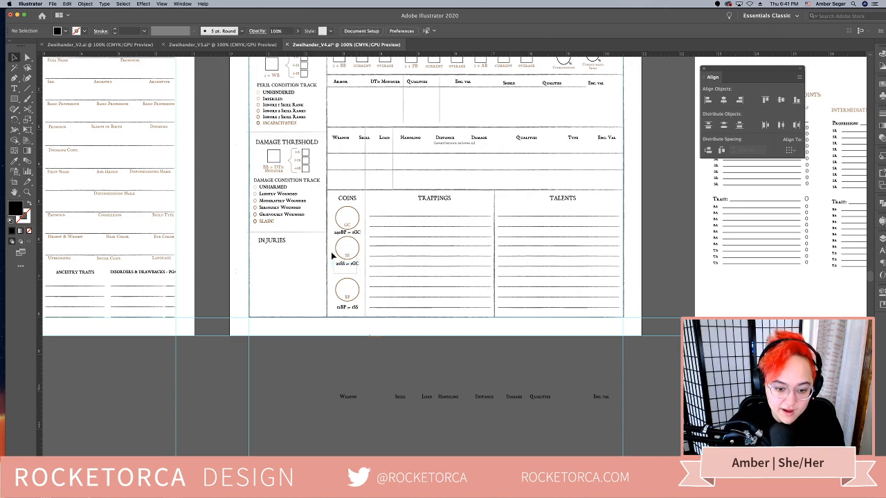
pyautogui.keyDown('shift'); pyautogui.click(347, 248); pyautogui.keyUp('shift')
pyautogui.press('Down')
pyautogui.press('Down')
pyautogui.press('Down')
pyautogui.press('Down')
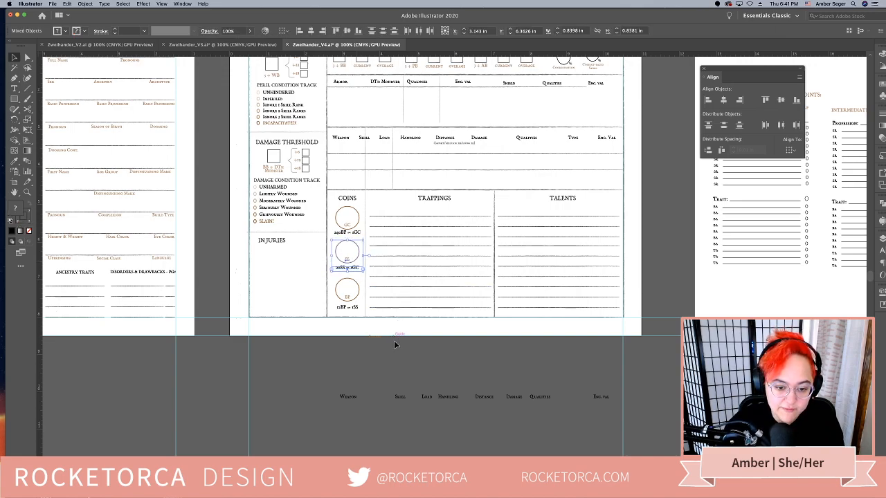
pyautogui.click(397, 354)
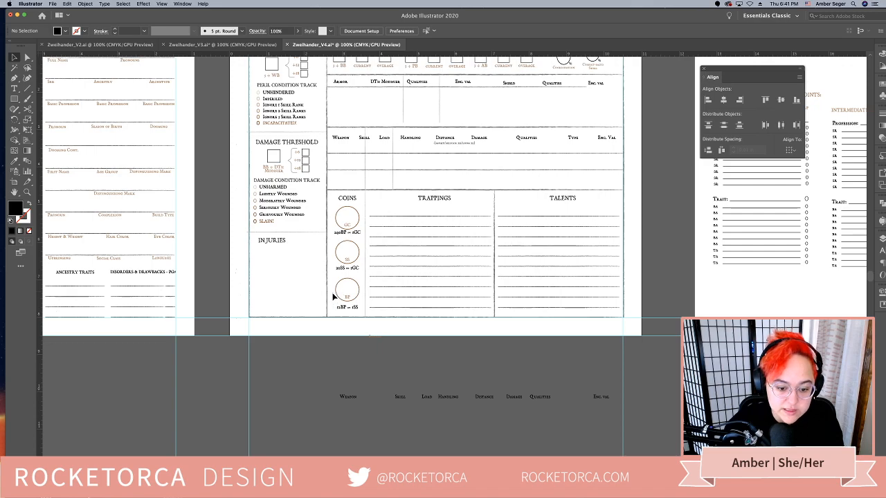
# Nudge the BP circle and its 12BP = 1SS label slightly down and left, and group them
pyautogui.moveTo(354, 312); pyautogui.dragTo(355, 312)
pyautogui.press('Down')
pyautogui.press('Down')
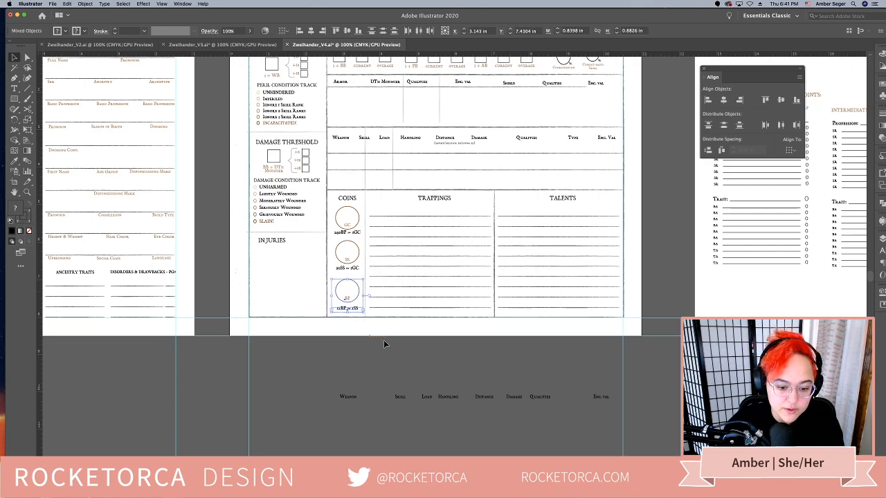
pyautogui.press('Left')
pyautogui.press('Left')
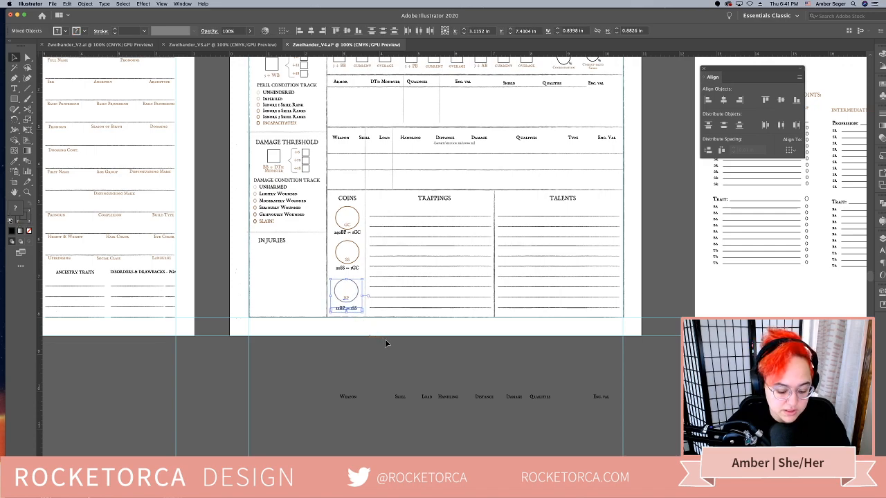
pyautogui.press('super+g')
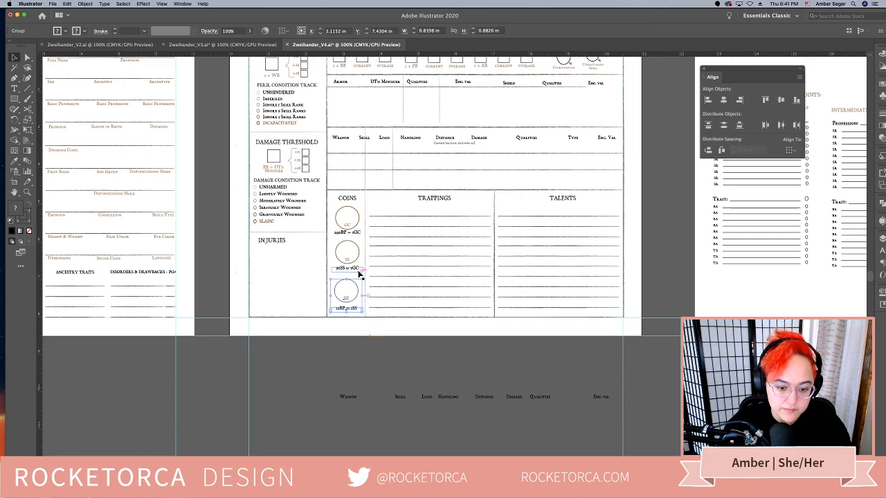
# Group the SS circle with its 20SS = 1GC label
pyautogui.click(342, 272)
pyautogui.click(335, 245)
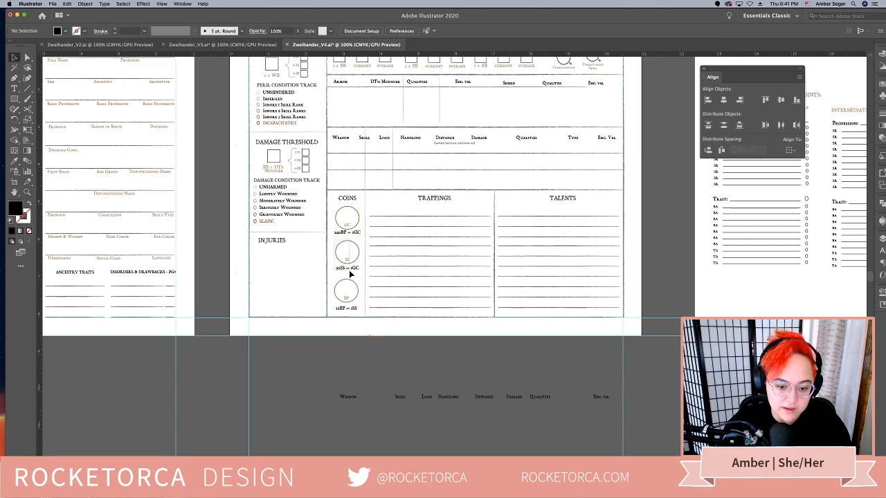
pyautogui.moveTo(350, 275); pyautogui.dragTo(350, 274)
pyautogui.press('super+g')
# Nudge the 240BP = 1GC label slightly down and group it with the GC circle
pyautogui.moveTo(334, 209); pyautogui.dragTo(346, 234)
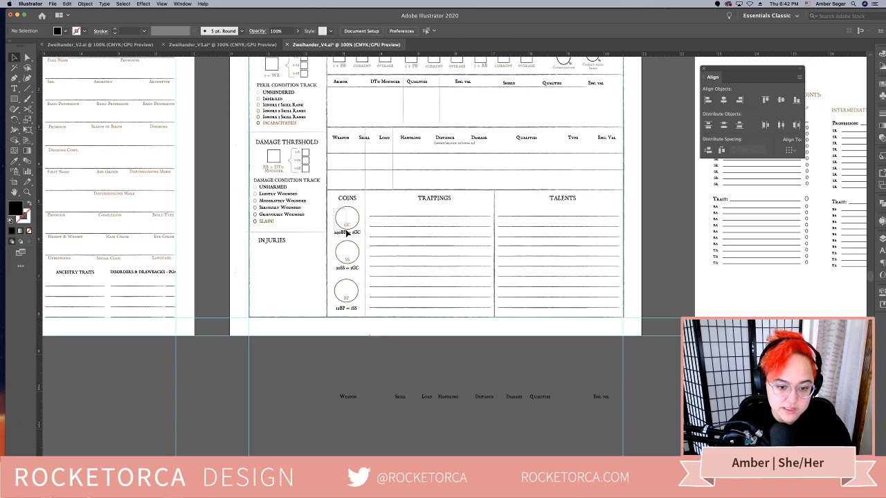
pyautogui.click(341, 232)
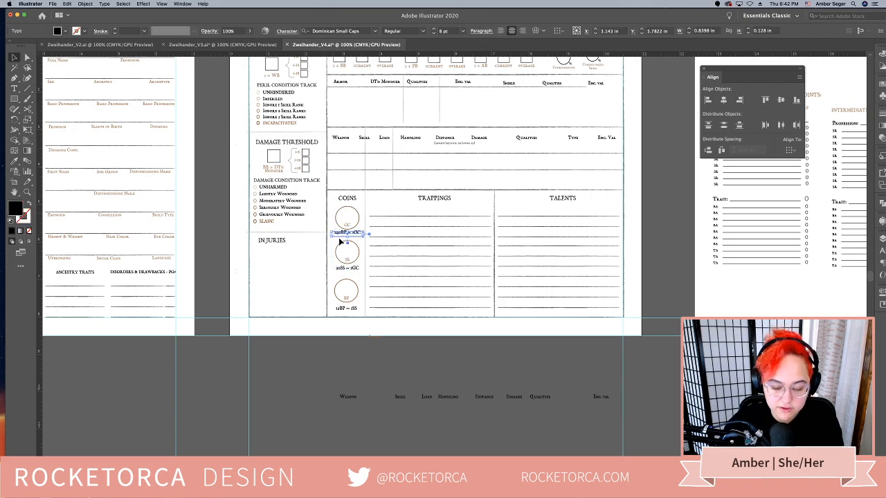
pyautogui.press('Down')
pyautogui.moveTo(333, 216); pyautogui.dragTo(349, 234)
pyautogui.press('super+g')
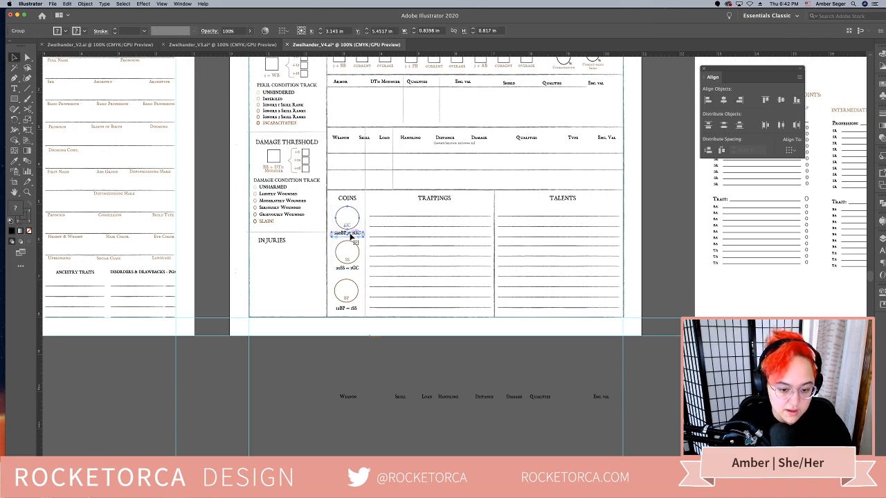
# Centre the three coin groups horizontally on one another, using the BP group's position
pyautogui.click(353, 310)
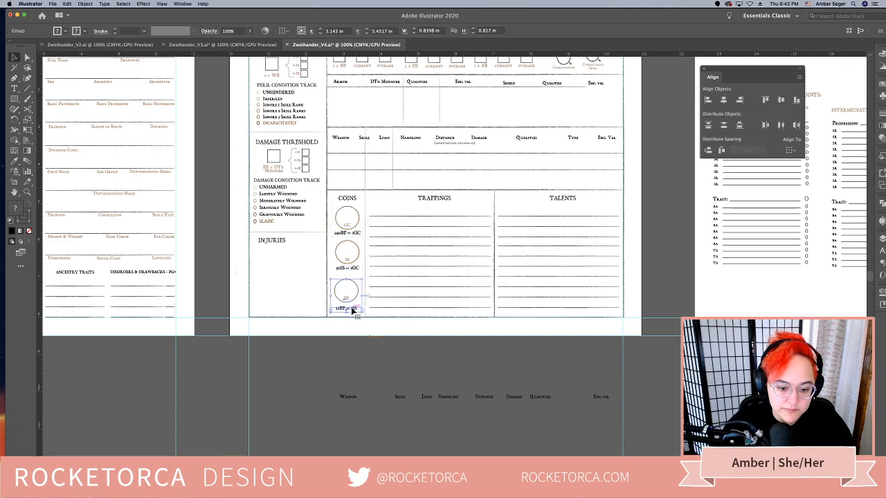
pyautogui.keyDown('shift'); pyautogui.click(347, 268); pyautogui.keyUp('shift')
pyautogui.keyDown('shift'); pyautogui.click(346, 230); pyautogui.keyUp('shift')
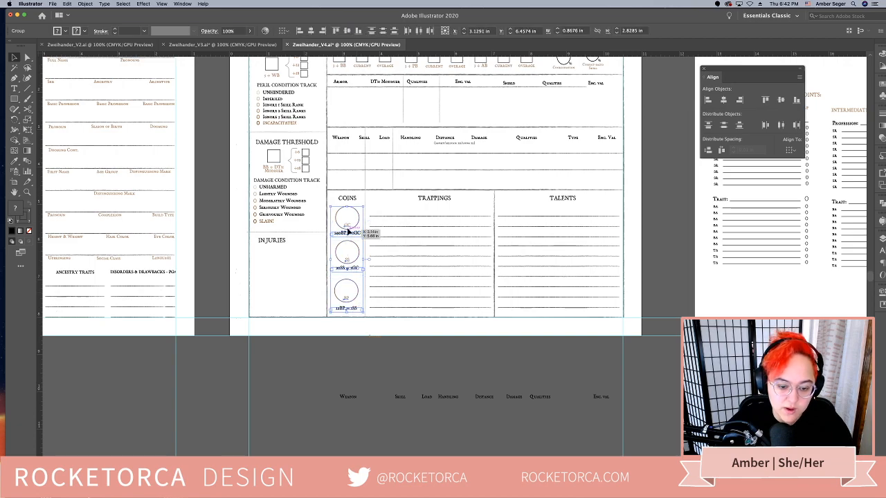
pyautogui.click(349, 232)
pyautogui.click(723, 102)
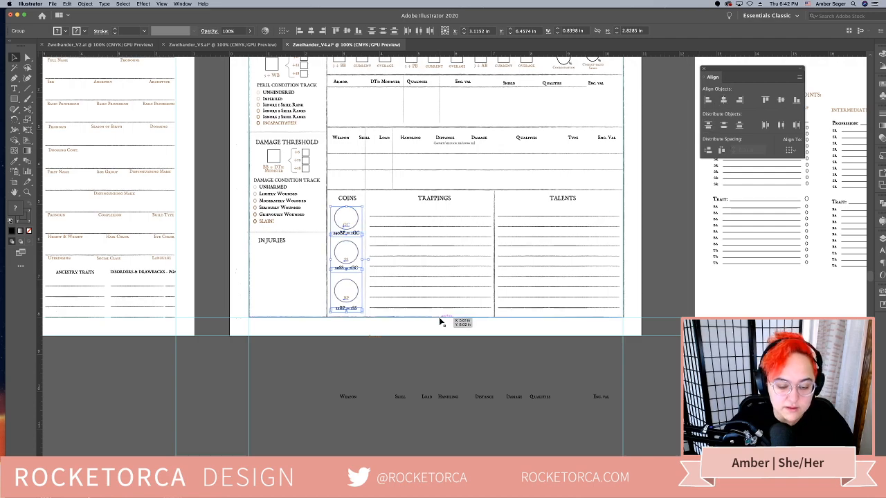
pyautogui.click(447, 368)
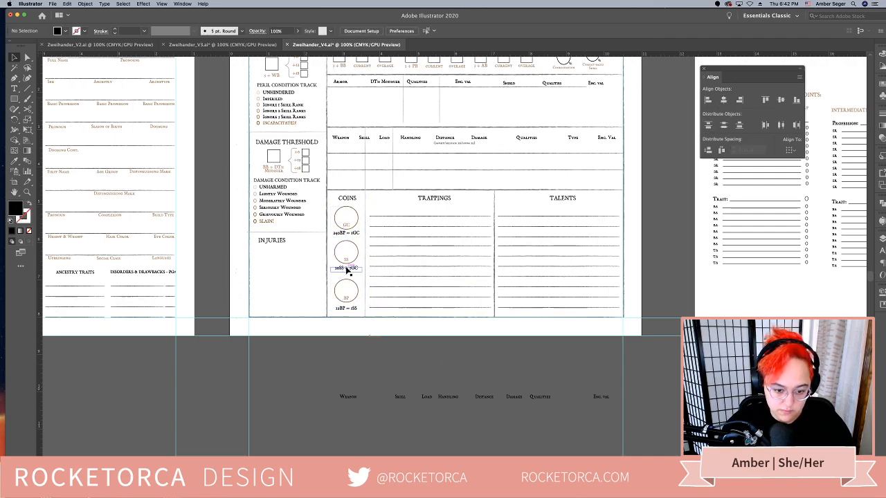
# Distribute the vertical spacing between the three coin groups evenly, aligned to the selection
pyautogui.click(353, 267)
pyautogui.keyDown('shift'); pyautogui.click(347, 220); pyautogui.keyUp('shift')
pyautogui.keyDown('shift'); pyautogui.click(346, 290); pyautogui.keyUp('shift')
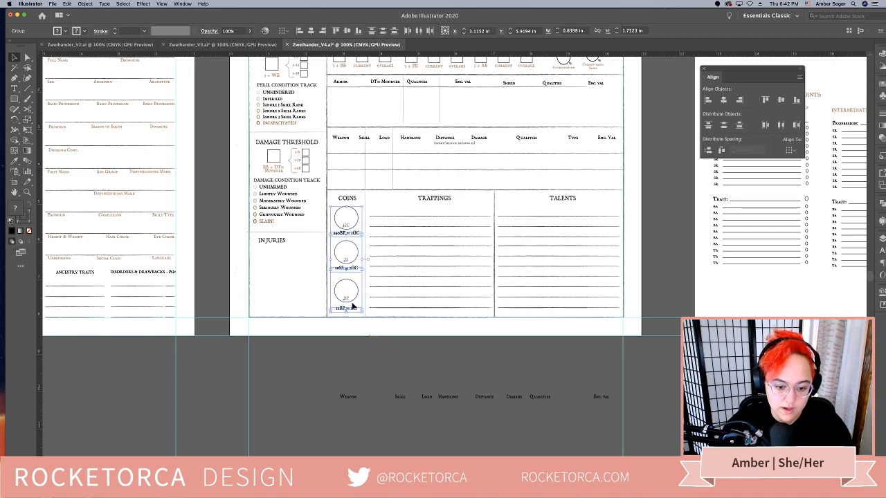
pyautogui.click(790, 150)
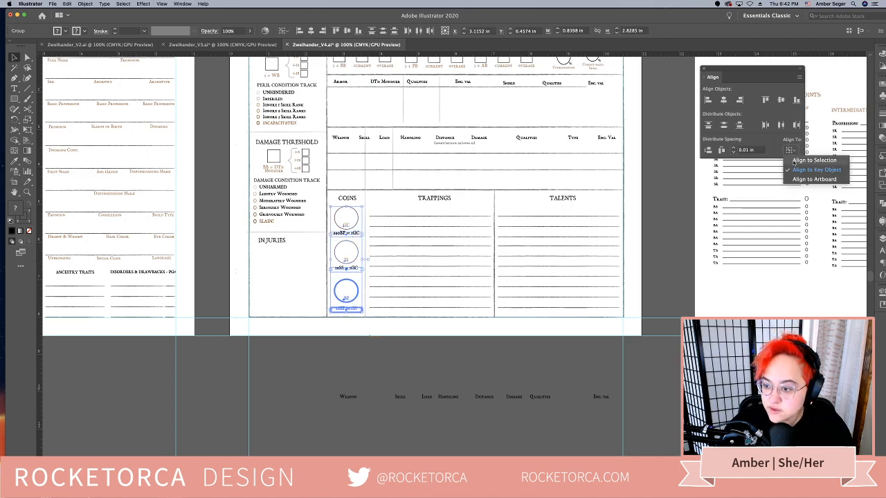
pyautogui.click(810, 160)
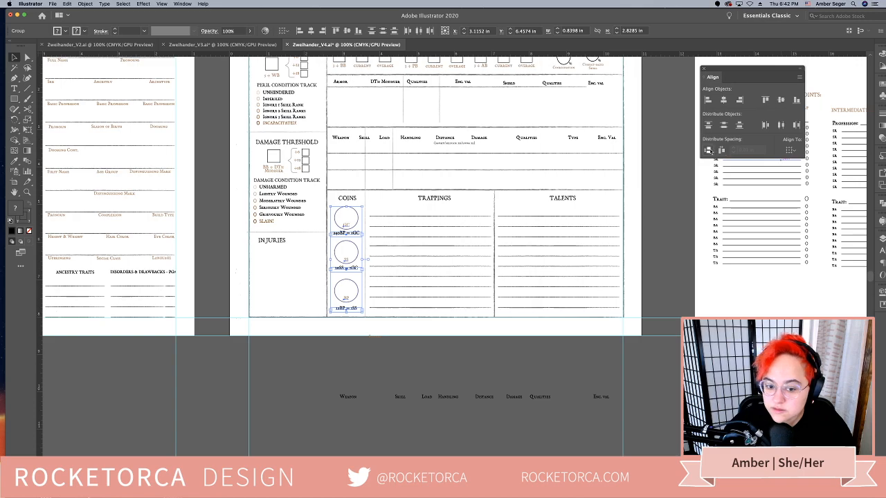
pyautogui.click(446, 355)
# Centre the INJURIES heading horizontally on the DAMAGE THRESHOLD heading
pyautogui.moveTo(431, 352); pyautogui.dragTo(466, 397)
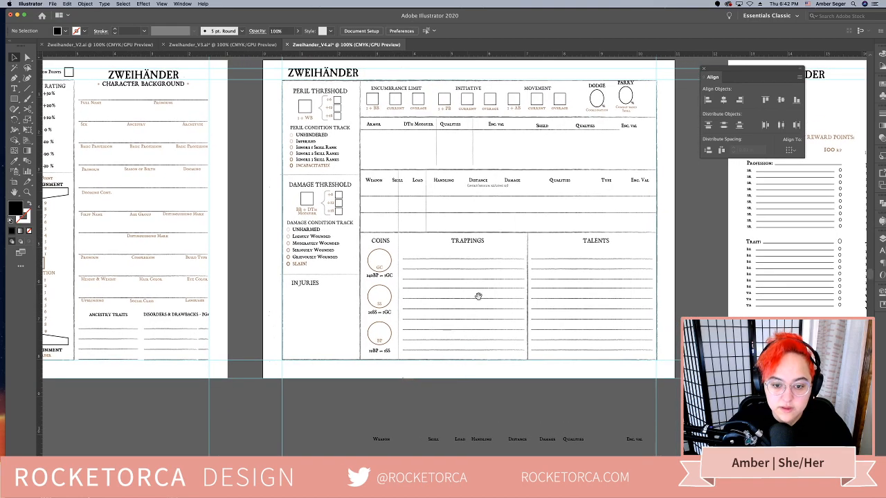
pyautogui.moveTo(485, 266); pyautogui.dragTo(437, 291)
pyautogui.moveTo(499, 367); pyautogui.dragTo(492, 302)
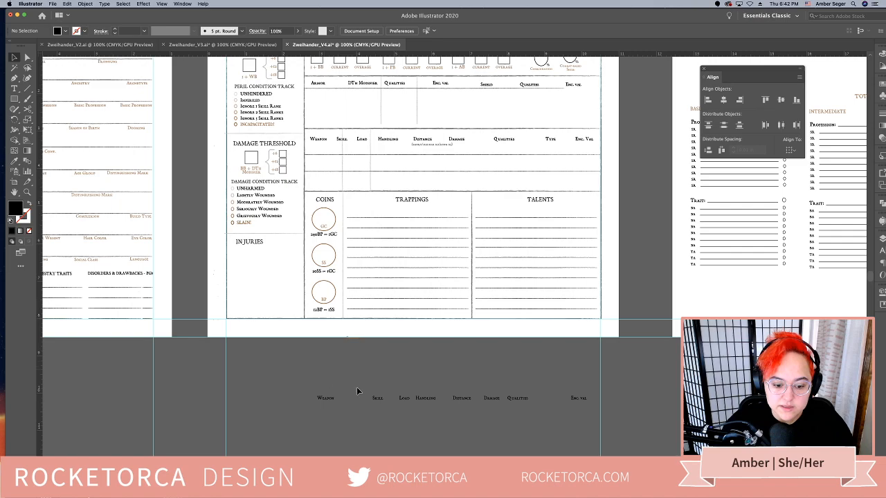
pyautogui.click(578, 399)
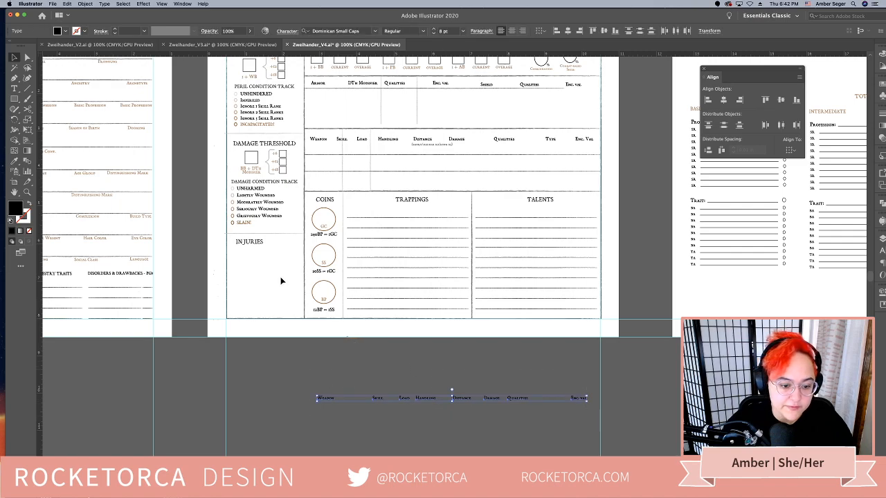
pyautogui.click(258, 244)
pyautogui.click(283, 144)
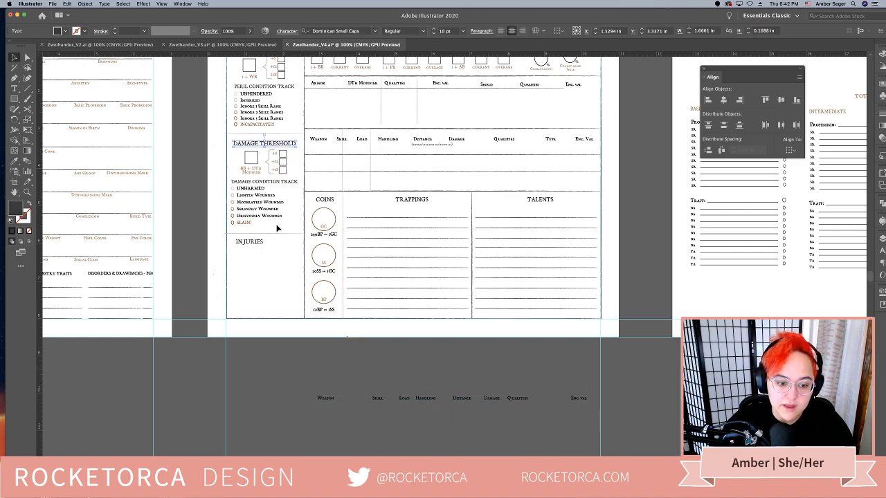
pyautogui.keyDown('shift'); pyautogui.click(237, 248); pyautogui.keyUp('shift')
pyautogui.click(286, 144)
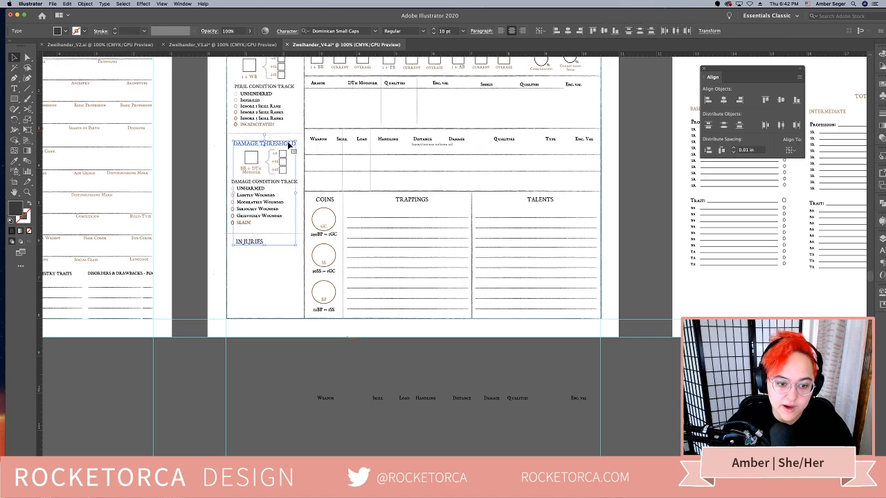
pyautogui.click(724, 100)
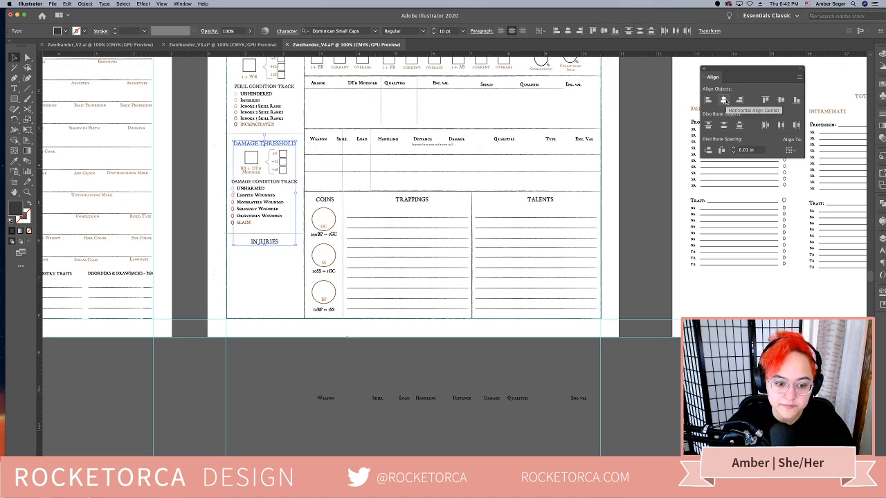
pyautogui.click(409, 344)
# Copy the Trappings writing lines below the INJURIES heading and narrow them to about 1.75 in to fit the column
pyautogui.hscroll(-3, 392, 346)
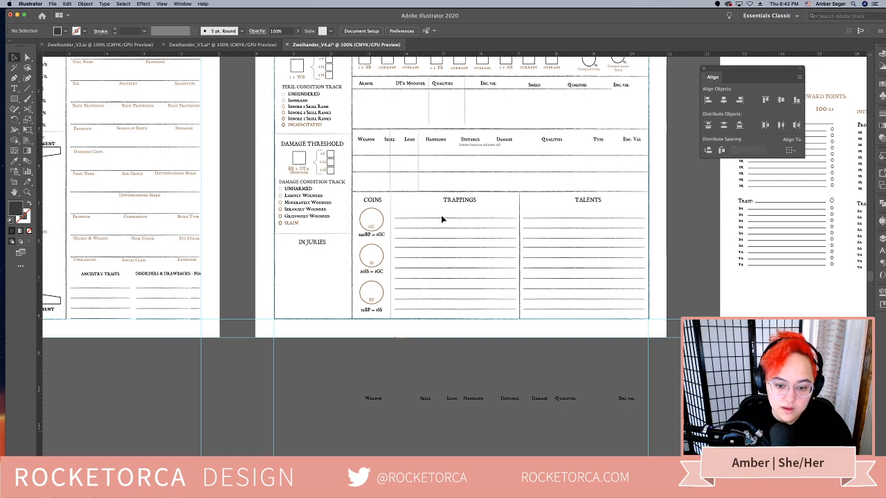
pyautogui.moveTo(464, 302); pyautogui.dragTo(353, 340)
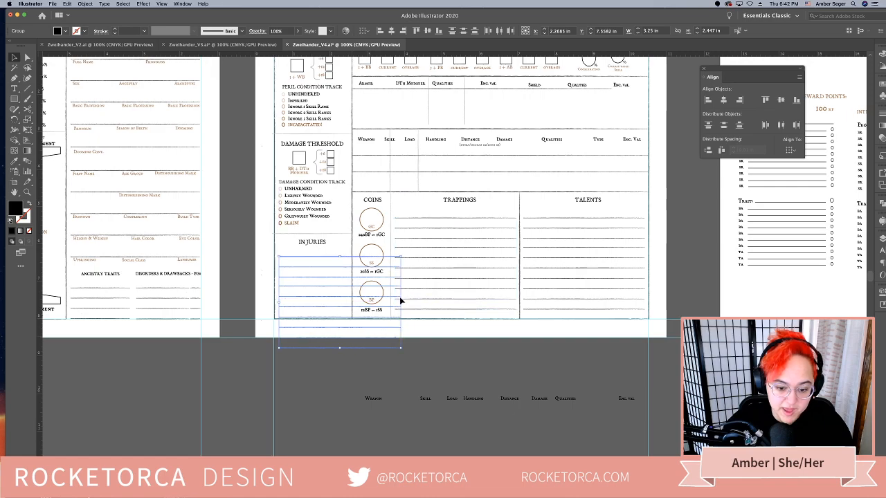
pyautogui.moveTo(402, 300); pyautogui.dragTo(353, 305)
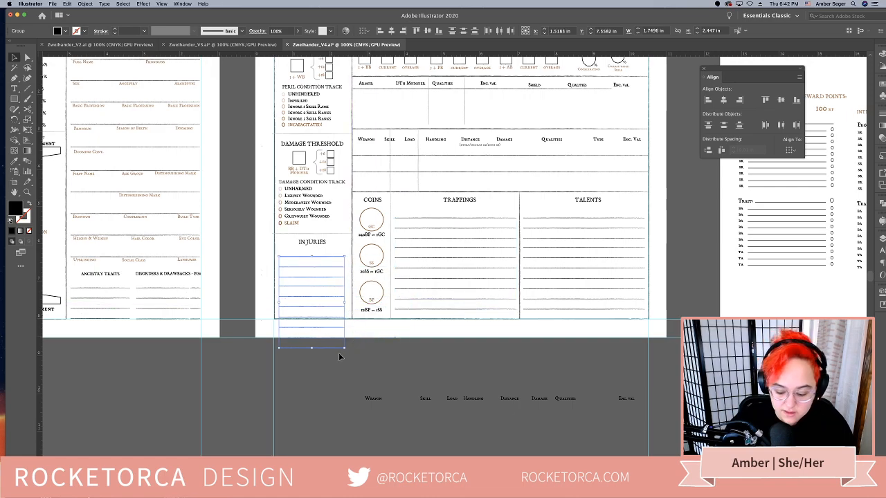
# Nudge the injury lines slightly right and up, and delete the ones extending below the page frame
pyautogui.press('Right')
pyautogui.press('Right')
pyautogui.press('Right')
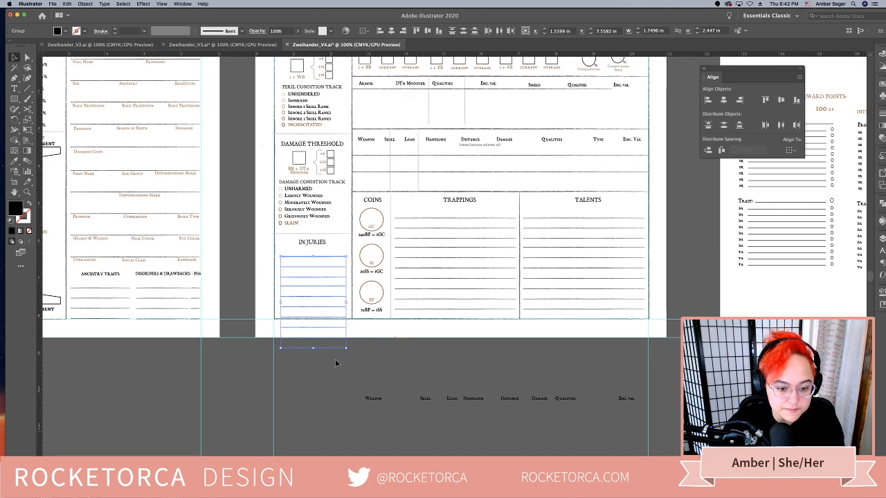
pyautogui.press('Up')
pyautogui.press('Up')
pyautogui.press('Up')
pyautogui.press('Up')
pyautogui.click(322, 325)
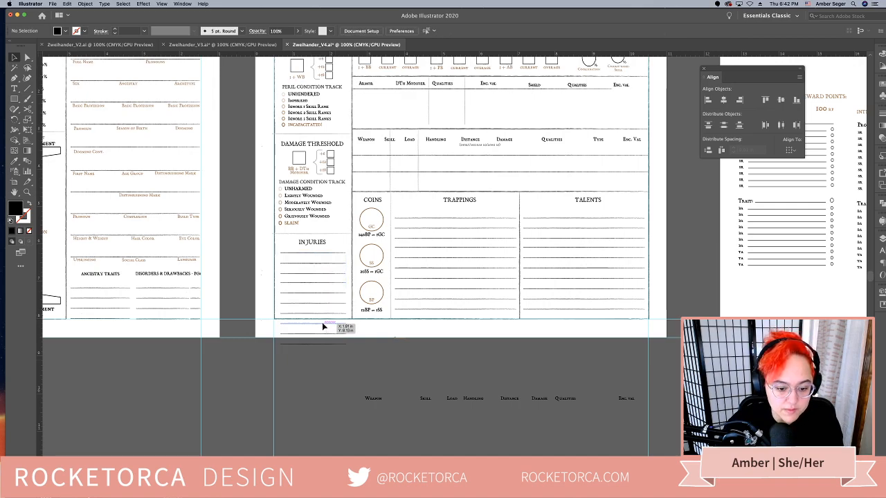
pyautogui.press('Delete')
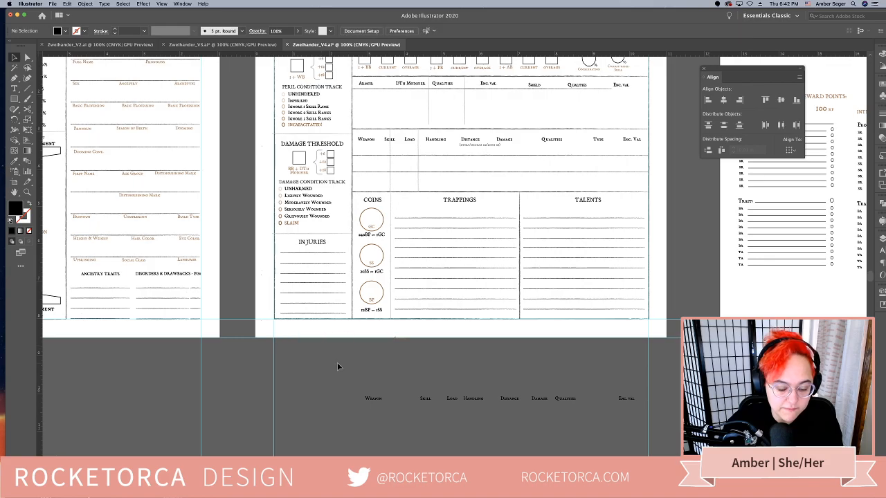
# Copy the divider between Trappings and Talents up into the armor table, between the Enc. Val and Shield columns
pyautogui.press('super+minus')
pyautogui.hscroll(4, 277, 407)
pyautogui.scroll(2, 277, 407)
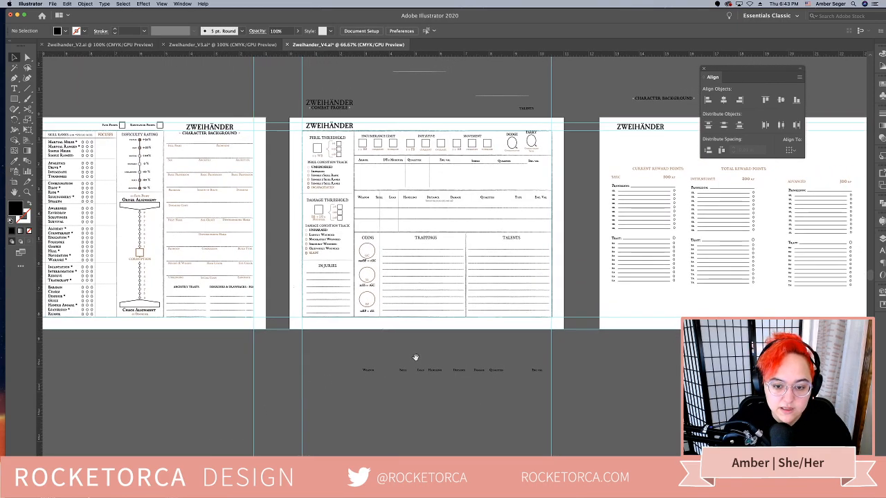
pyautogui.hscroll(3, 305, 385)
pyautogui.scroll(1, 305, 385)
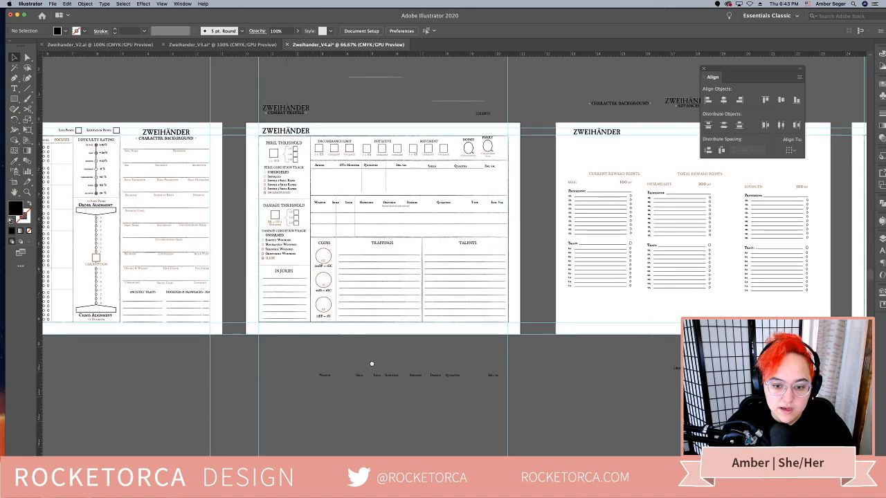
pyautogui.click(385, 183)
pyautogui.moveTo(422, 265); pyautogui.dragTo(421, 186)
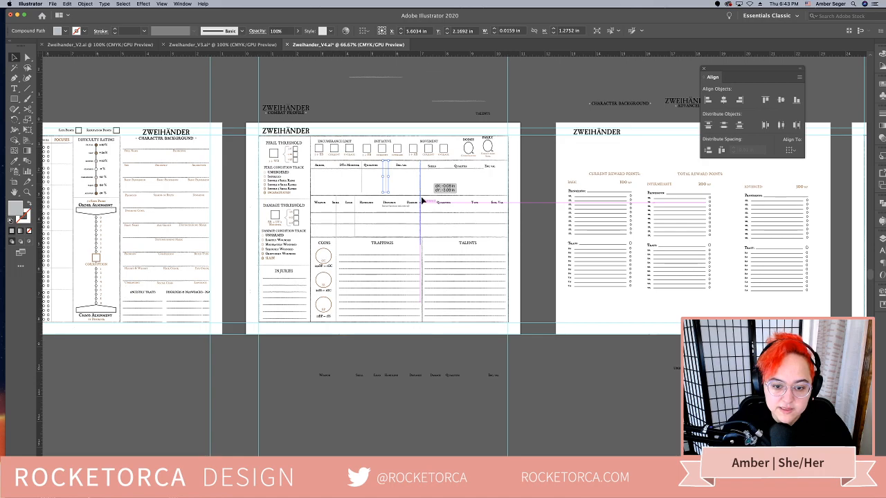
pyautogui.moveTo(420, 246); pyautogui.dragTo(421, 196)
pyautogui.click(583, 424)
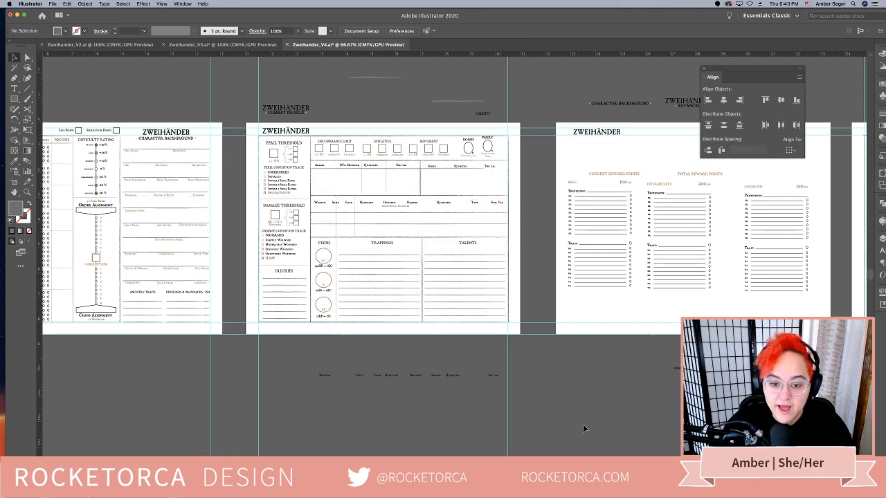
# On the Magick page, move the Rules of Magick text block slightly down within its column
pyautogui.moveTo(583, 424); pyautogui.dragTo(510, 405)
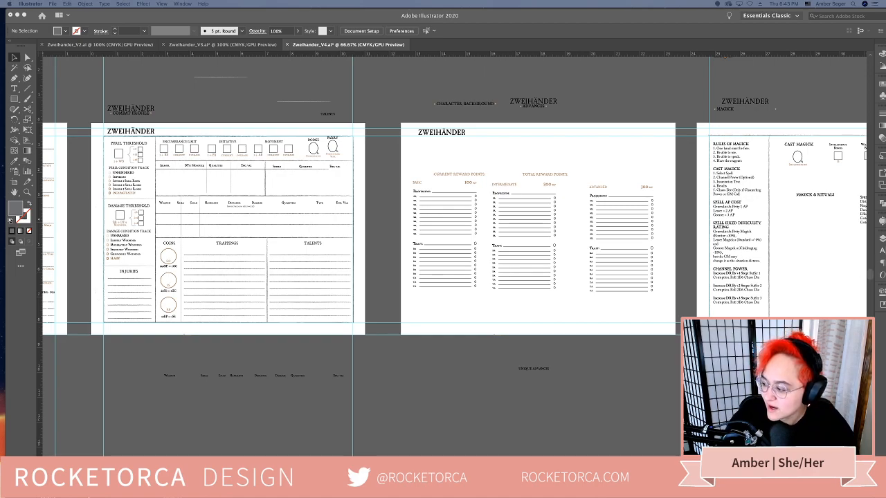
pyautogui.hotkey('shift', 'F7')
pyautogui.hscroll(10, 651, 360)
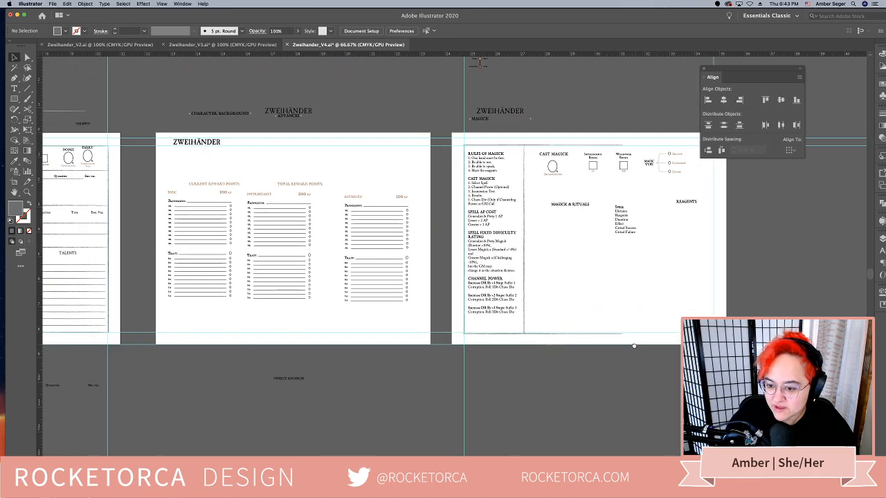
pyautogui.hscroll(2, 634, 345)
pyautogui.moveTo(753, 71); pyautogui.dragTo(784, 196)
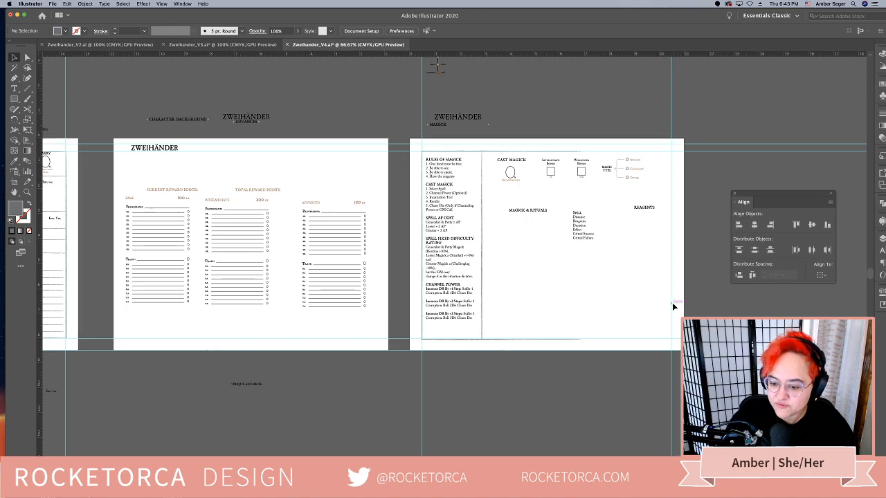
pyautogui.press('super+1')
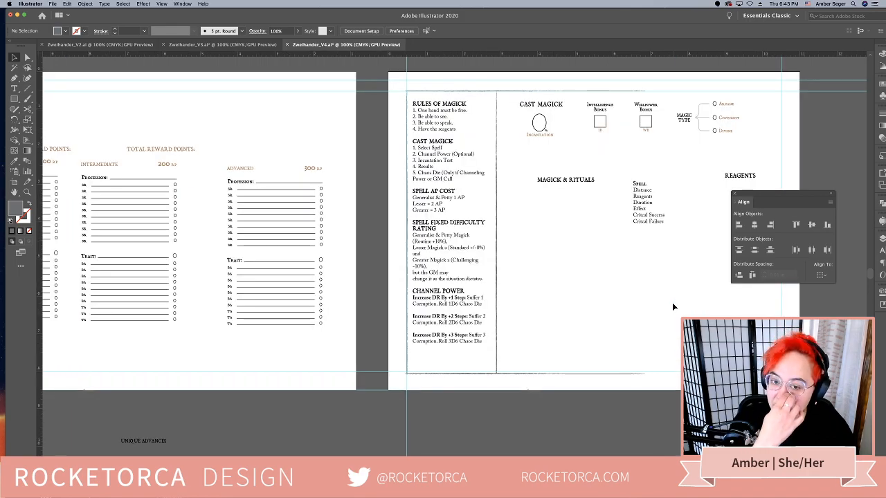
pyautogui.moveTo(588, 289); pyautogui.dragTo(500, 310)
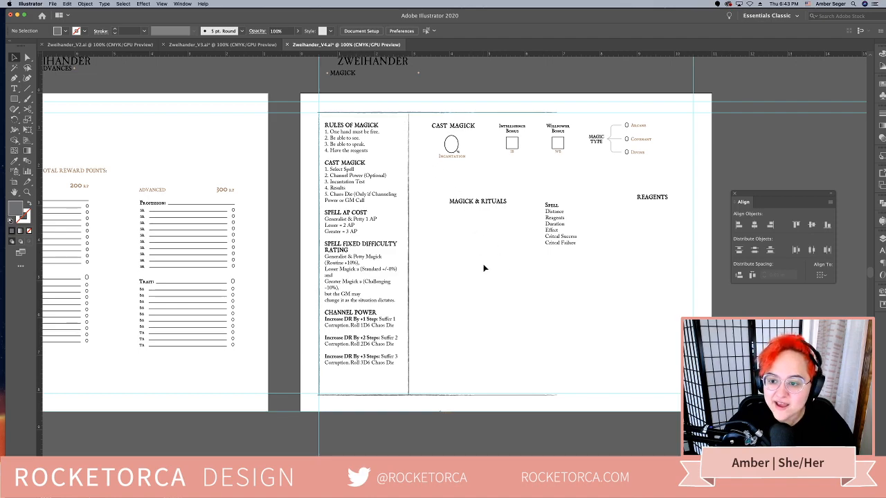
pyautogui.click(365, 196)
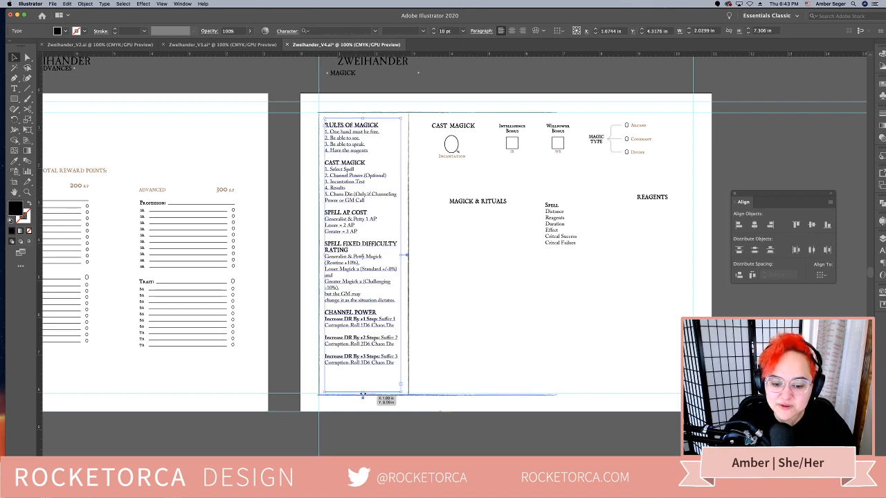
pyautogui.click(435, 369)
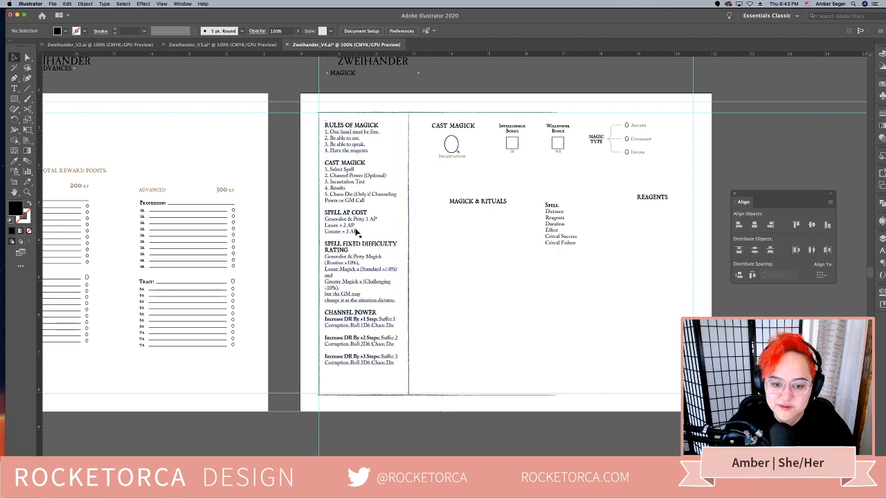
pyautogui.moveTo(347, 213); pyautogui.dragTo(349, 227)
pyautogui.click(485, 232)
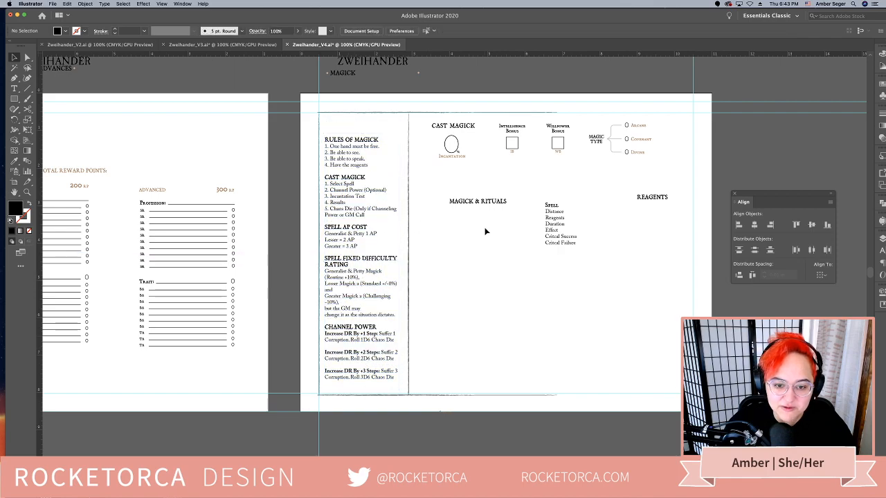
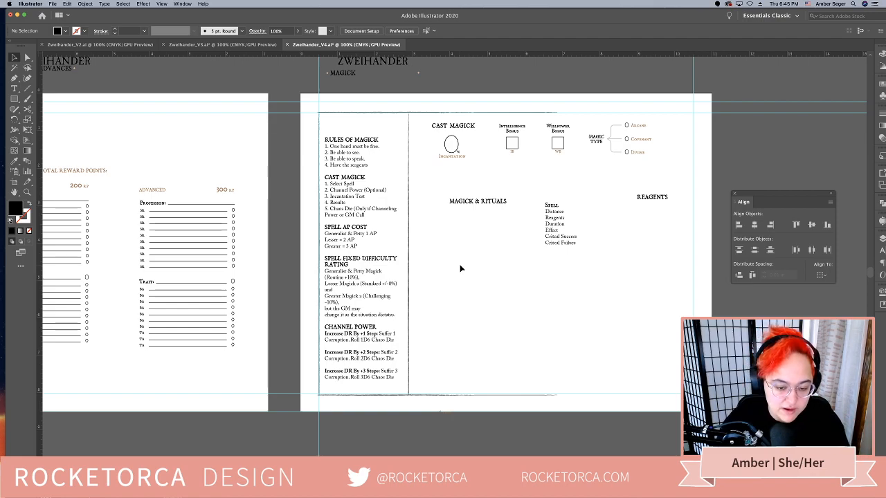
# Nudge the Rules of Magick text block slightly right within its column
pyautogui.click(404, 204)
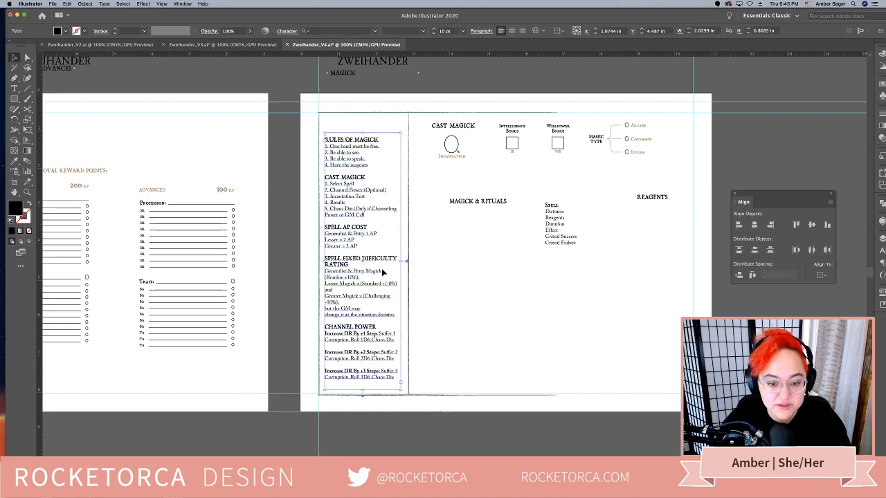
pyautogui.click(514, 293)
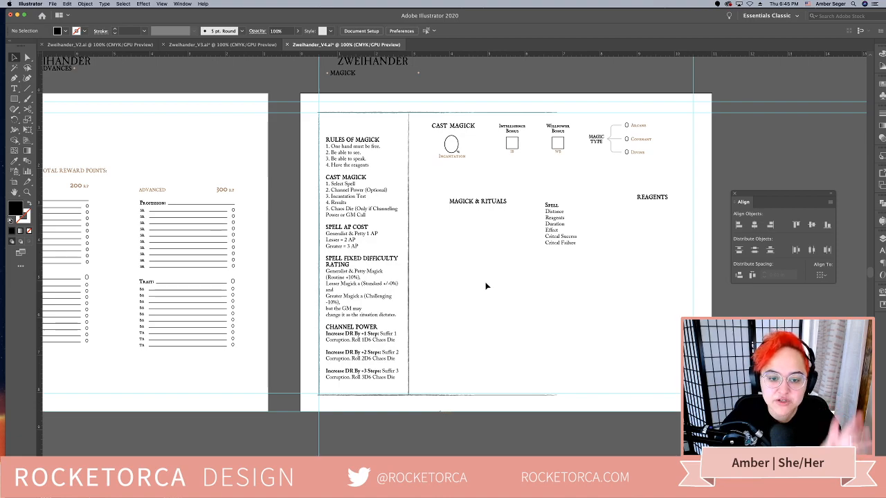
pyautogui.click(370, 265)
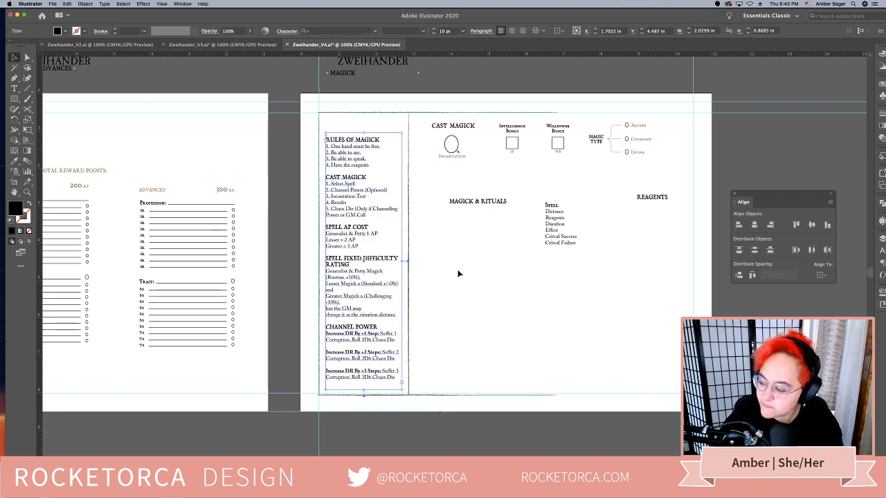
# Examine the Magick page's rules column and the remaining space for the spell and reagent sections
pyautogui.press('super+equal')
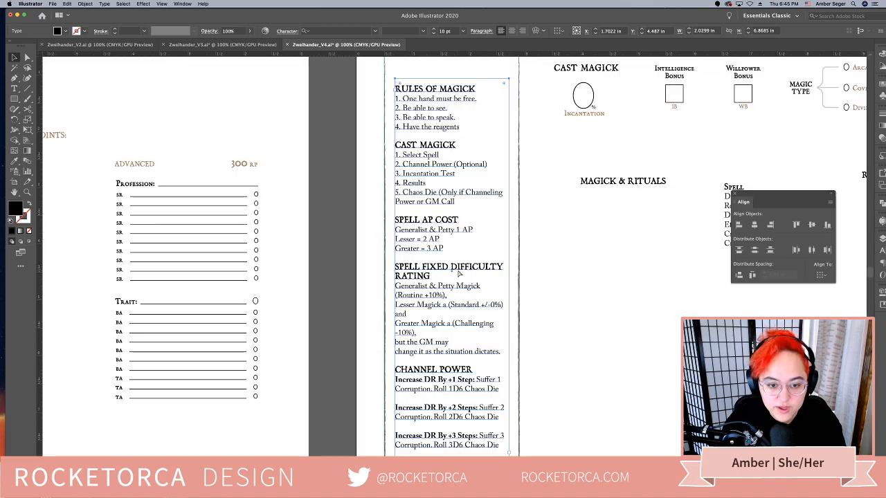
pyautogui.hscroll(2, 478, 265)
pyautogui.click(561, 280)
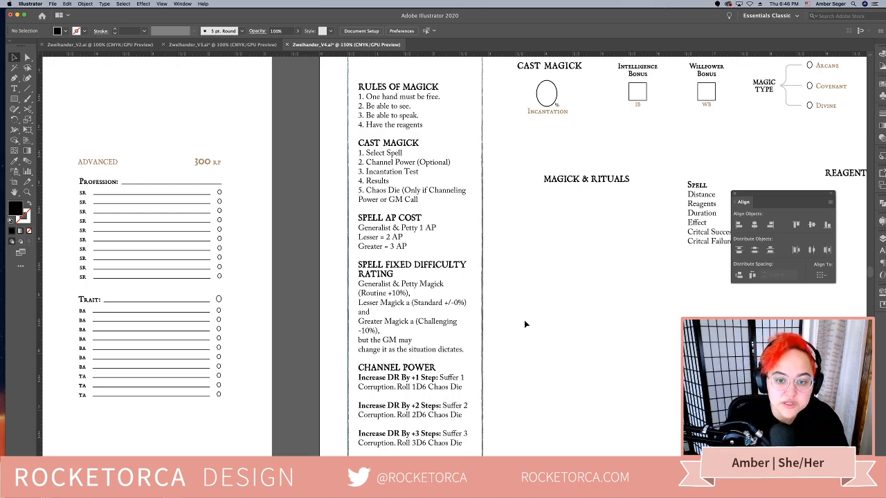
pyautogui.press('super+minus')
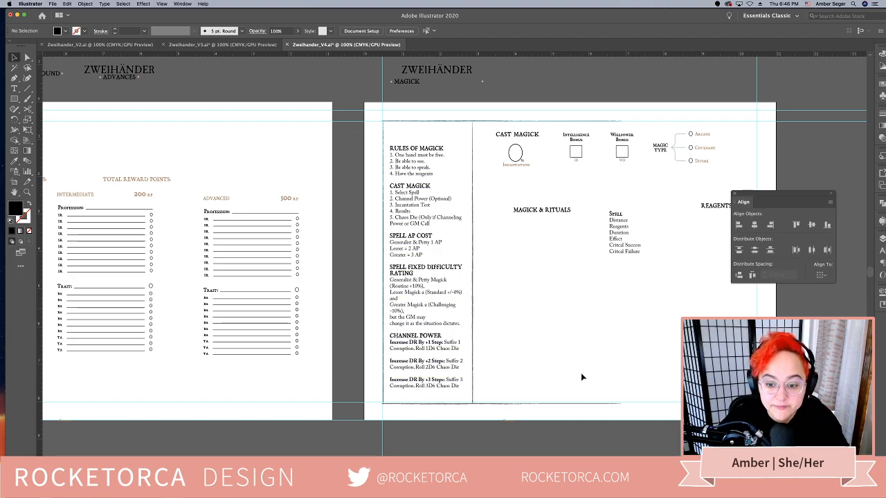
pyautogui.hscroll(3, 593, 357)
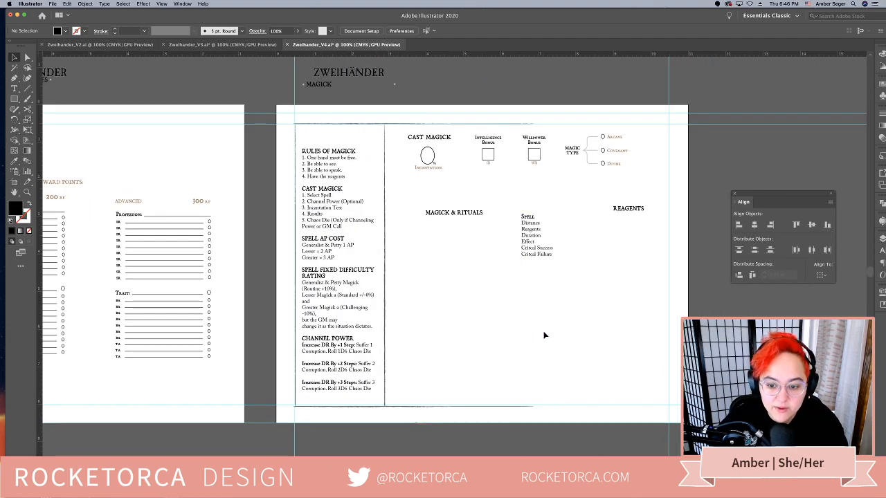
pyautogui.click(331, 204)
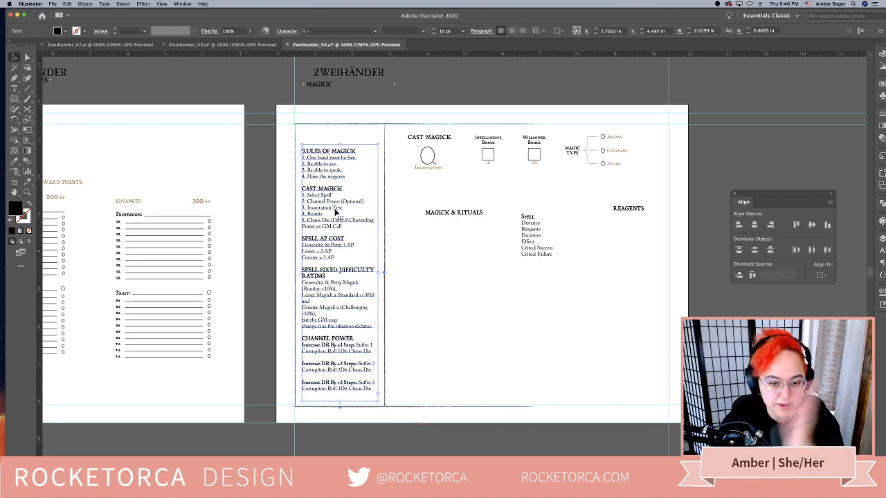
pyautogui.hscroll(-3, 540, 373)
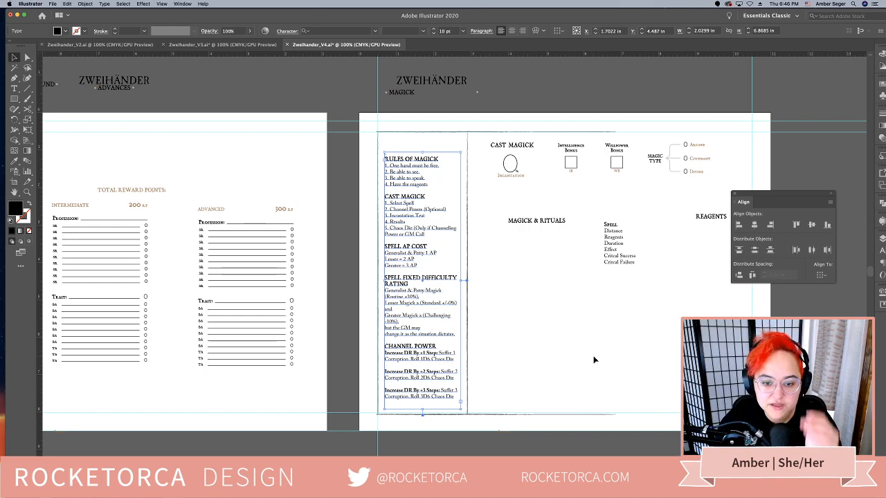
pyautogui.click(557, 320)
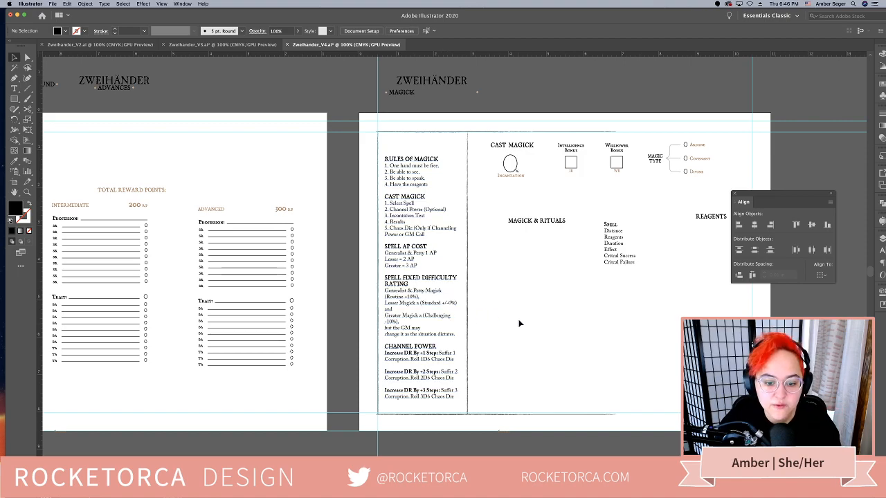
pyautogui.scroll(-3, 561, 326)
pyautogui.hscroll(2, 561, 325)
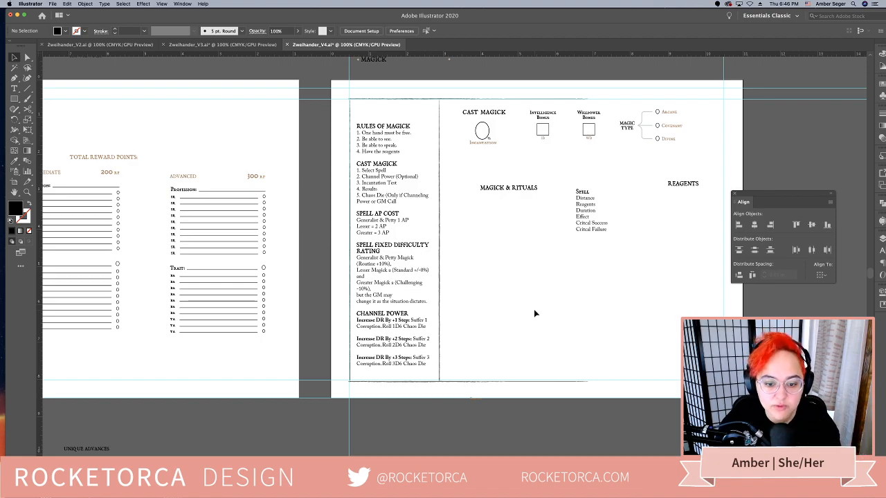
pyautogui.scroll(-1, 501, 366)
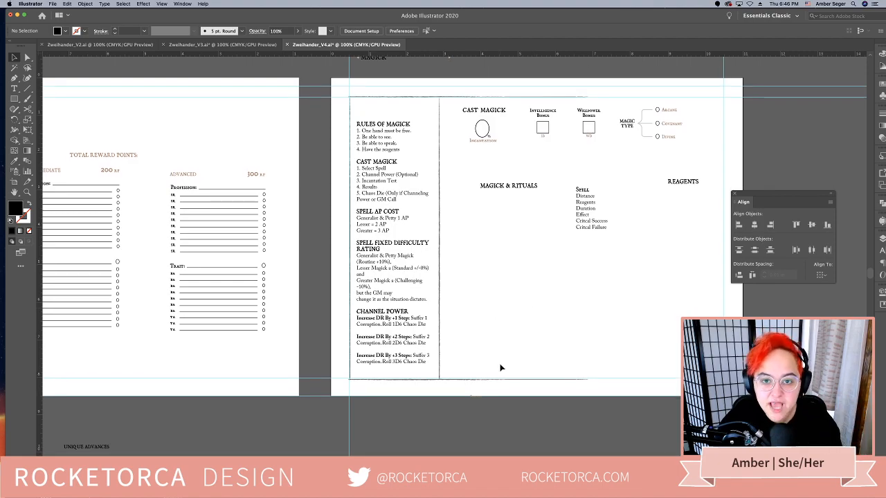
pyautogui.scroll(-1, 501, 367)
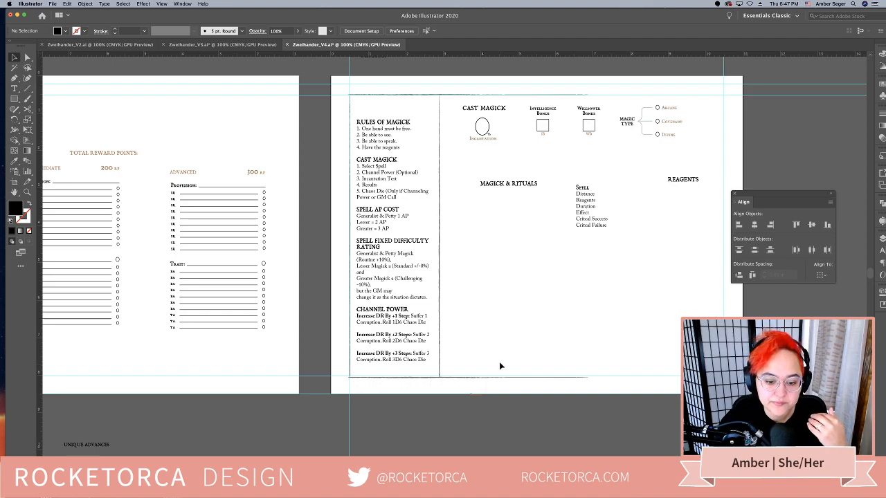
pyautogui.scroll(-1, 501, 366)
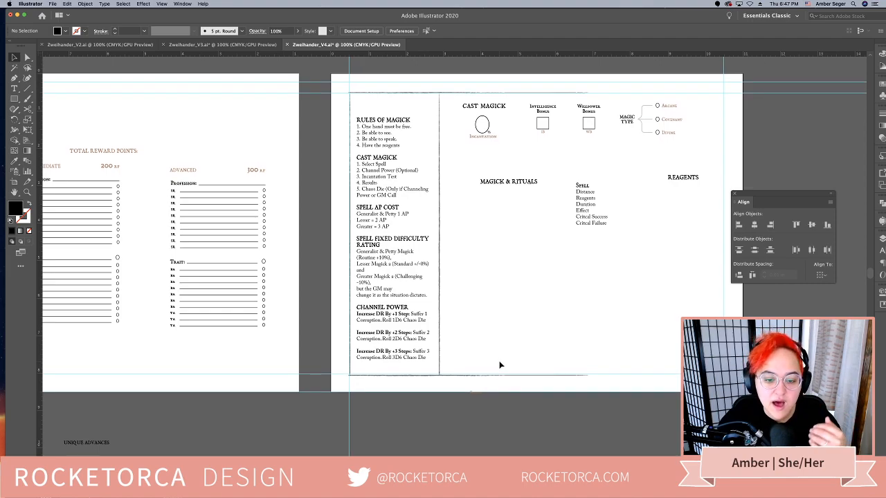
pyautogui.scroll(2, 500, 362)
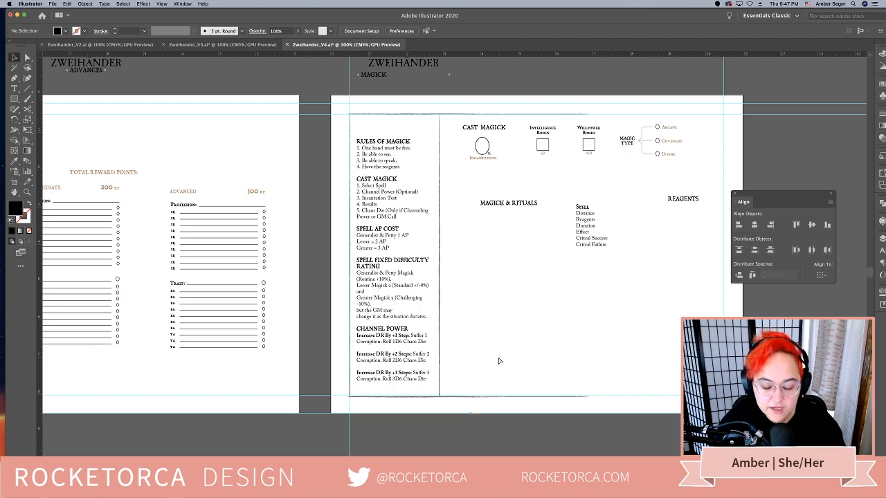
pyautogui.press('super+equal')
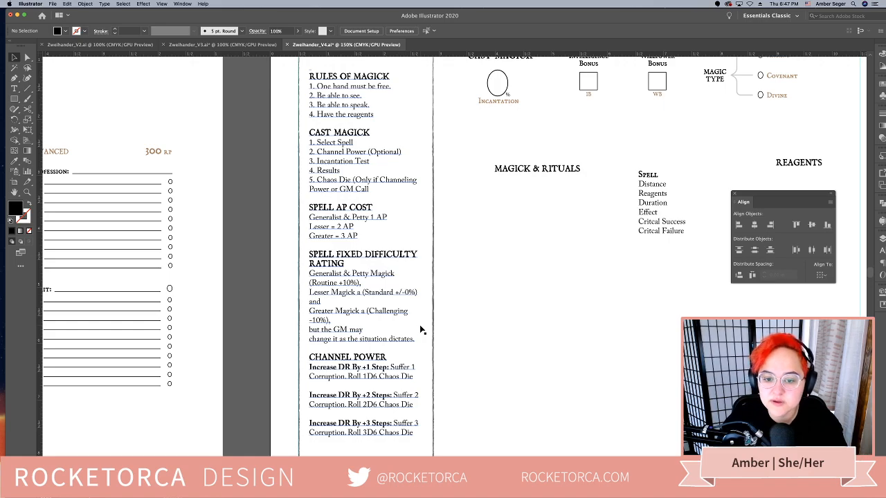
pyautogui.press('super+minus')
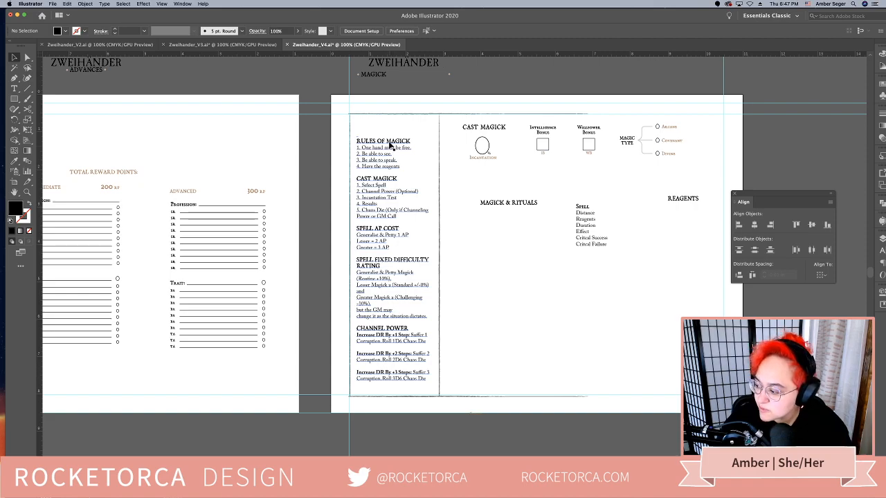
pyautogui.click(401, 167)
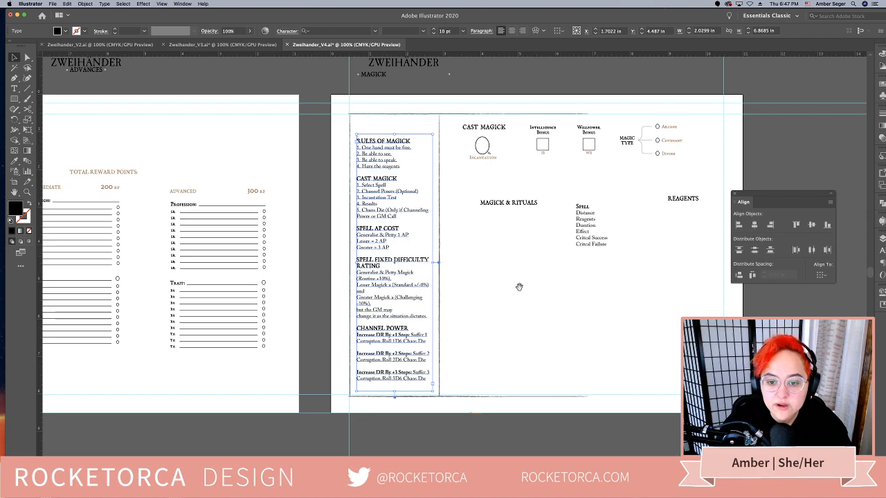
# Stretch the Magick page frame's top line to the right margin guide and copy the left border line onto that guide
pyautogui.moveTo(519, 286); pyautogui.dragTo(436, 286)
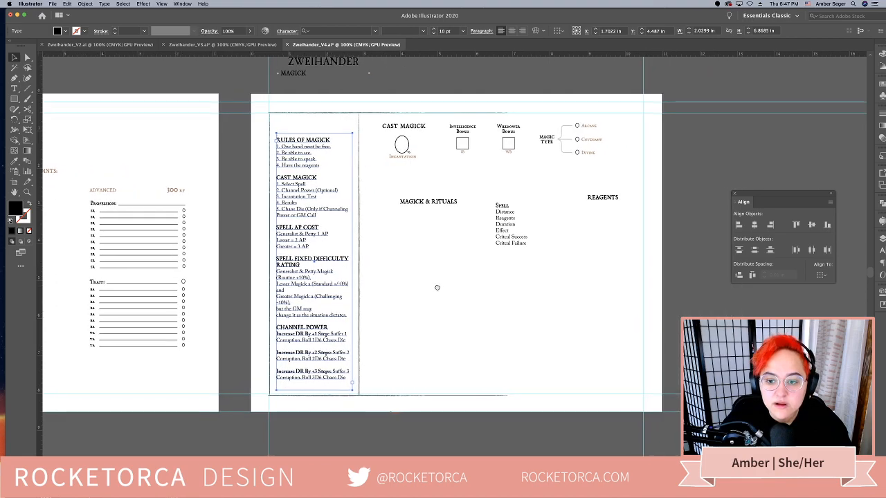
pyautogui.click(482, 113)
pyautogui.moveTo(506, 112); pyautogui.dragTo(641, 112)
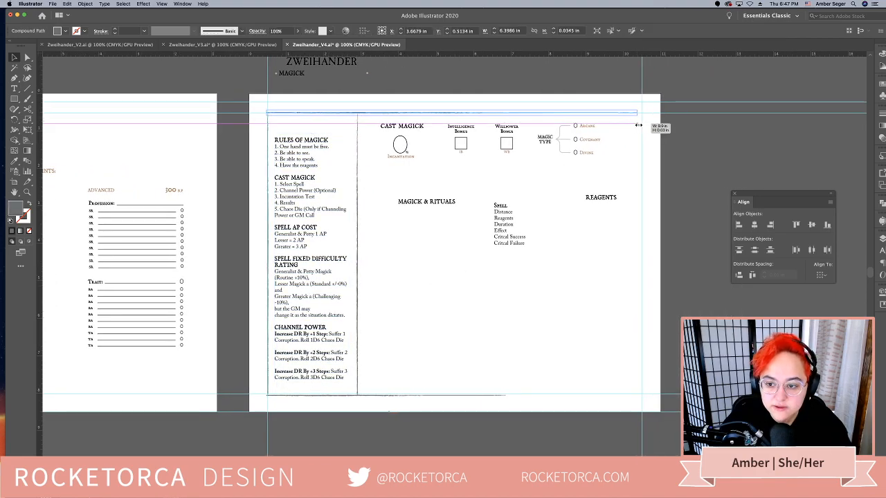
pyautogui.click(560, 252)
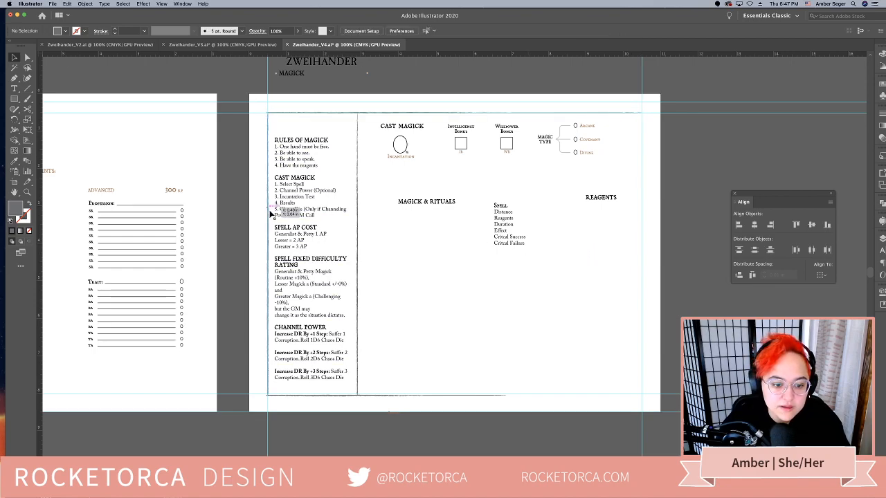
pyautogui.moveTo(268, 213); pyautogui.dragTo(641, 249)
pyautogui.click(516, 280)
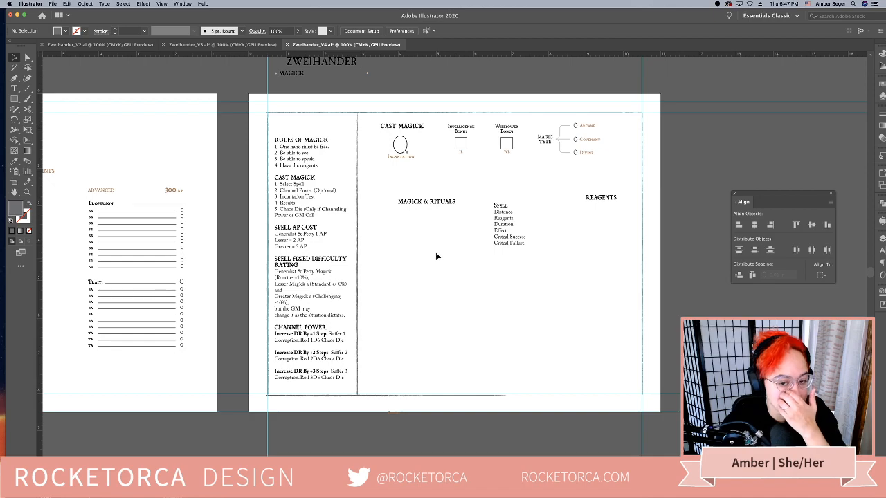
# Move the REAGENTS heading to the lower part of the main area, just right of the rules column
pyautogui.moveTo(601, 204); pyautogui.dragTo(421, 315)
pyautogui.click(506, 341)
# Copy the frame's top line below the Cast Magick section and shorten it to end at the right margin guide
pyautogui.hscroll(4, 480, 310)
pyautogui.scroll(2, 356, 342)
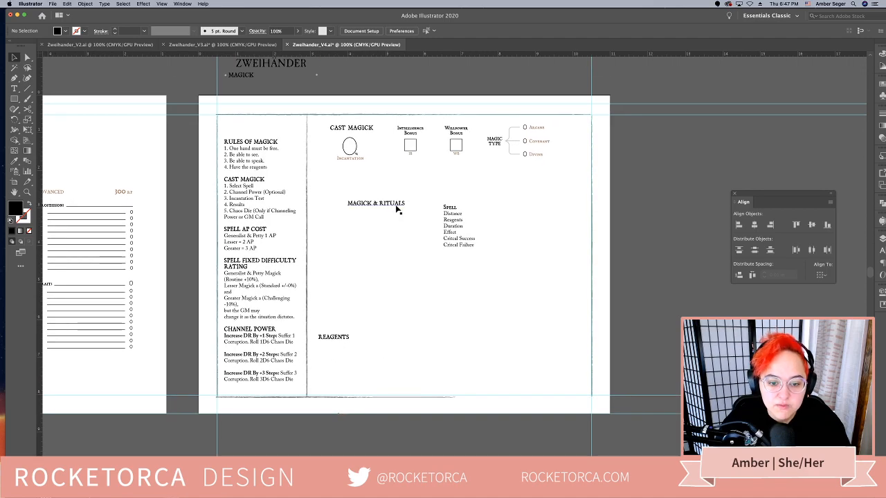
pyautogui.moveTo(362, 113); pyautogui.dragTo(456, 169)
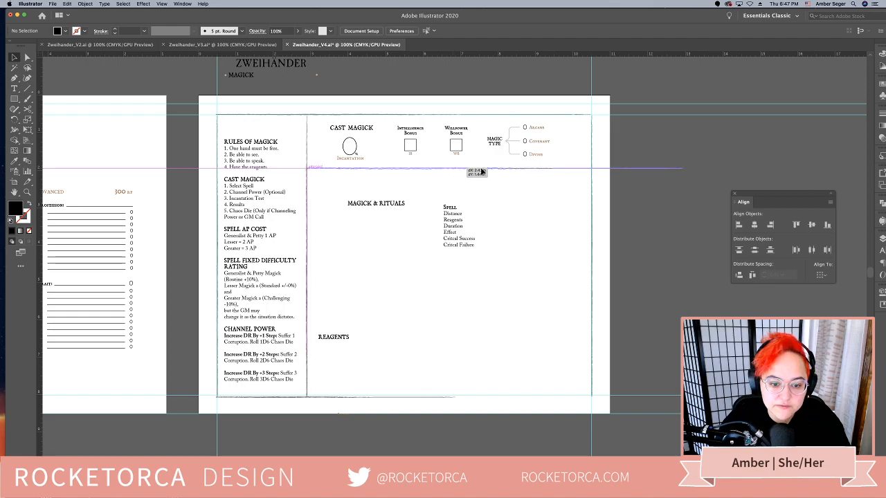
pyautogui.click(671, 168)
pyautogui.moveTo(673, 169); pyautogui.dragTo(592, 185)
pyautogui.click(551, 229)
# Move the spell field list slightly left and shorten its text frame to about 3.65 in high
pyautogui.moveTo(447, 248); pyautogui.dragTo(437, 249)
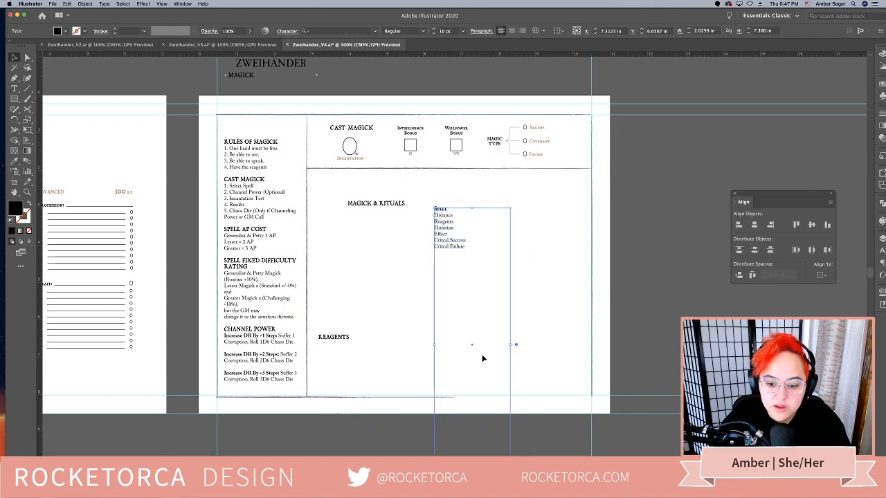
pyautogui.moveTo(465, 481); pyautogui.dragTo(465, 348)
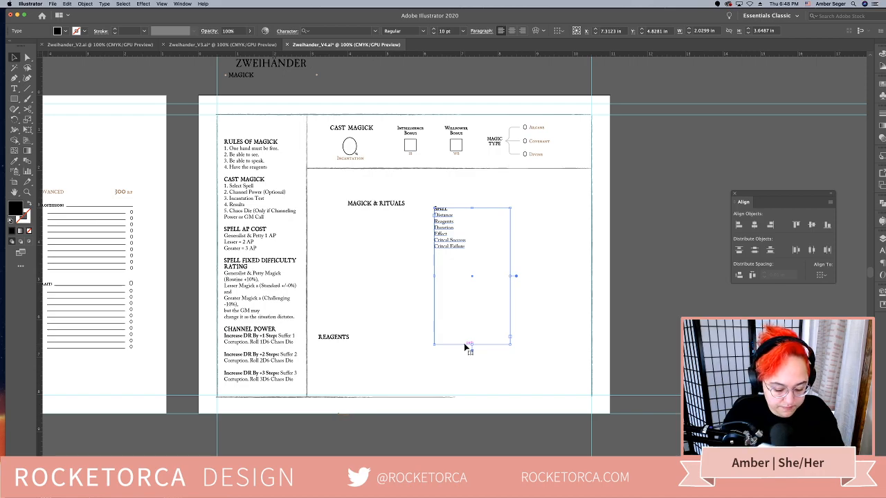
pyautogui.click(386, 294)
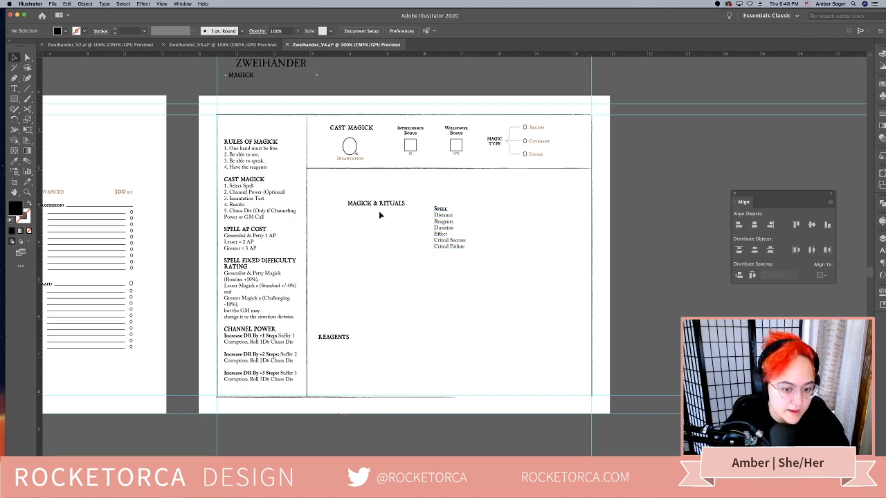
# Change the spell field list's heading to "Spell Name"
pyautogui.click(446, 233)
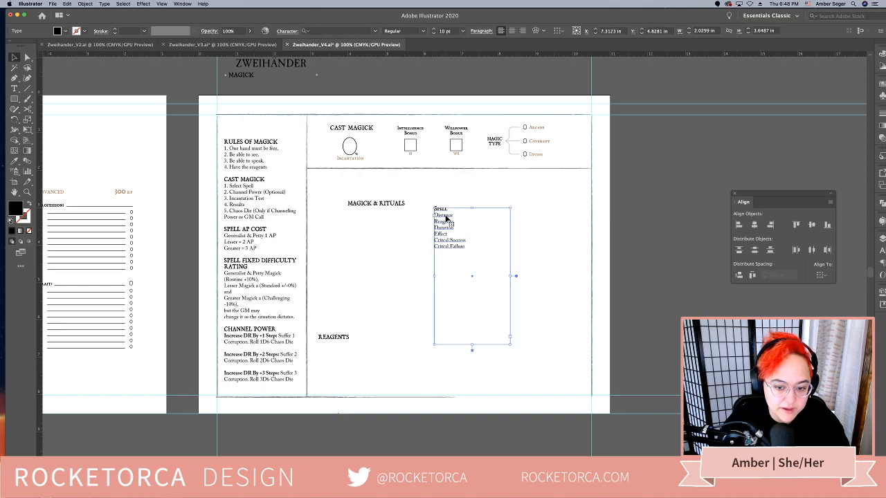
pyautogui.doubleClick(450, 209)
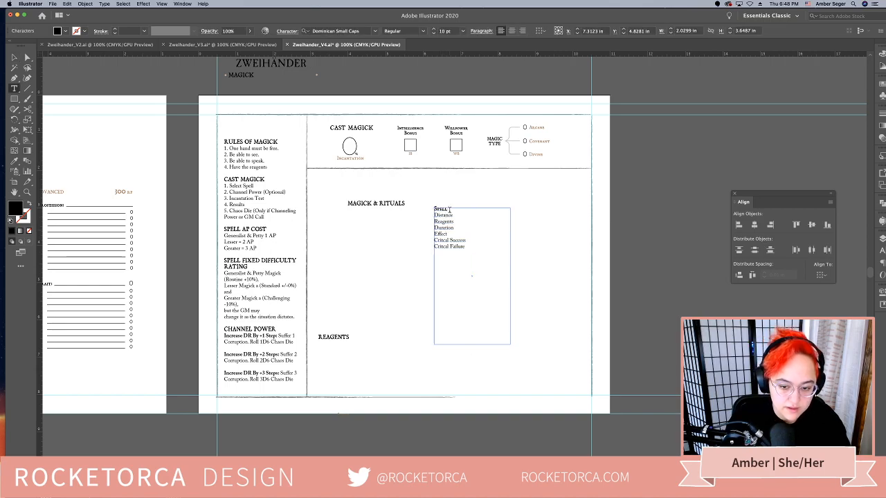
pyautogui.write('Name')
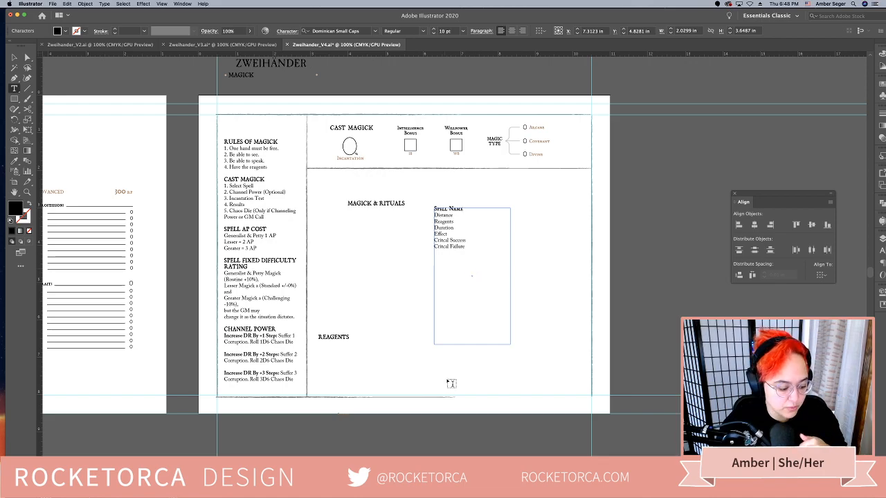
# Increase the space after paragraph for all lines of the spell field list, from Spell Name to Critcal Failure
pyautogui.press('super+a')
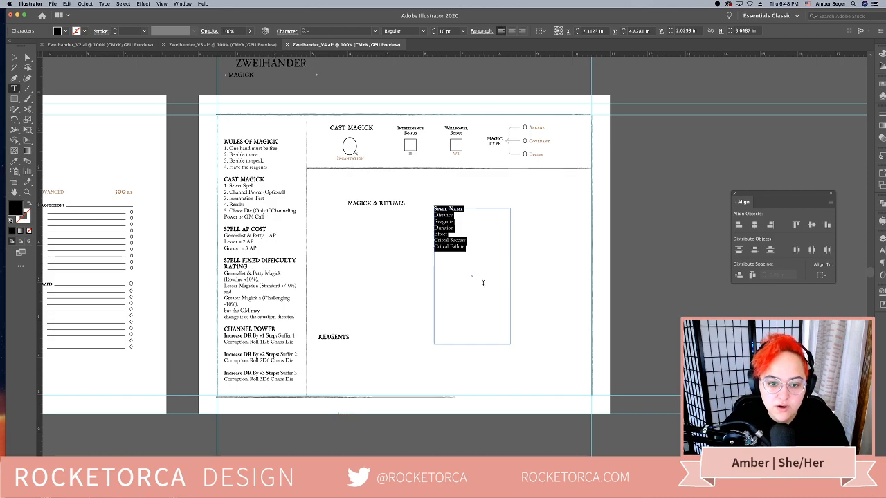
pyautogui.click(480, 32)
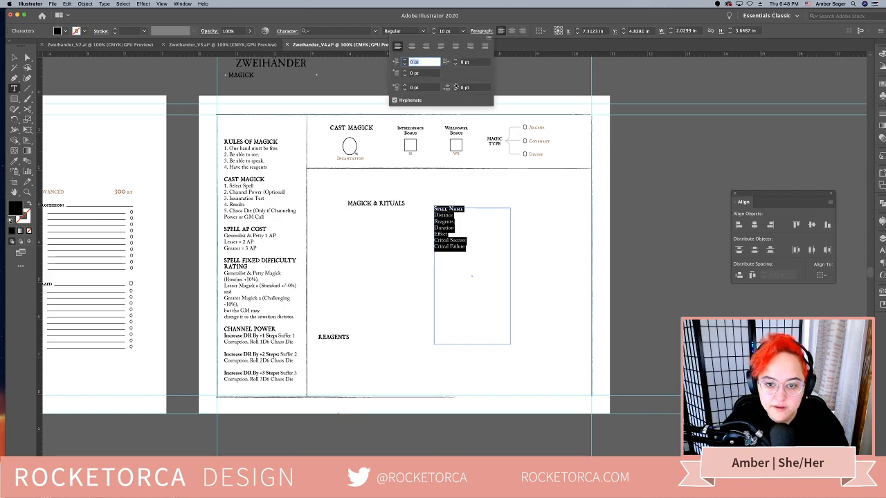
pyautogui.click(455, 85)
pyautogui.click(455, 85)
pyautogui.click(455, 85)
pyautogui.click(455, 85)
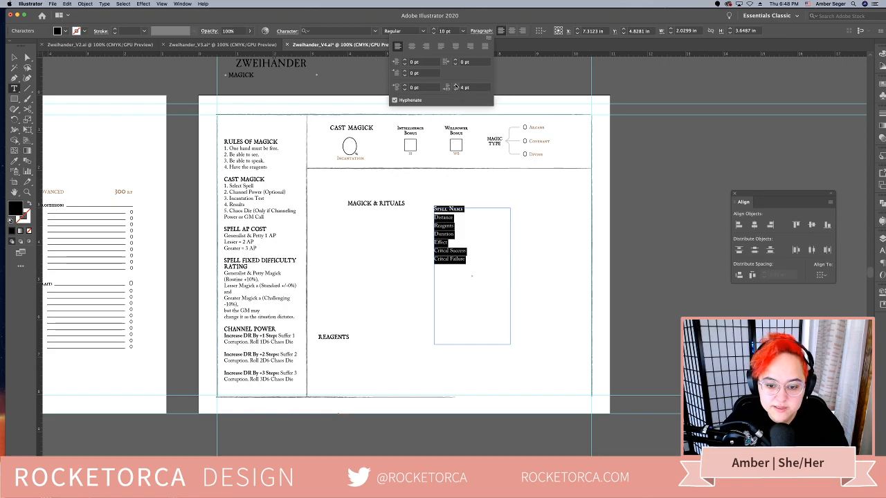
pyautogui.click(455, 85)
pyautogui.click(455, 86)
pyautogui.click(500, 262)
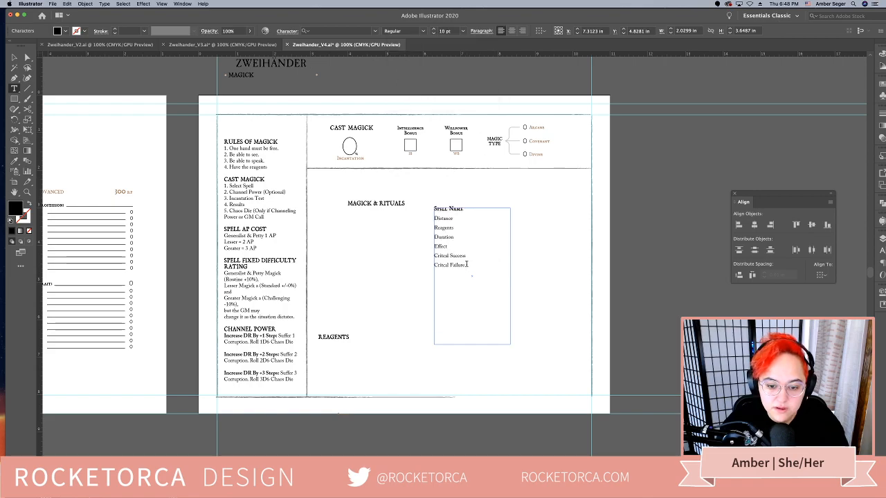
pyautogui.click(14, 58)
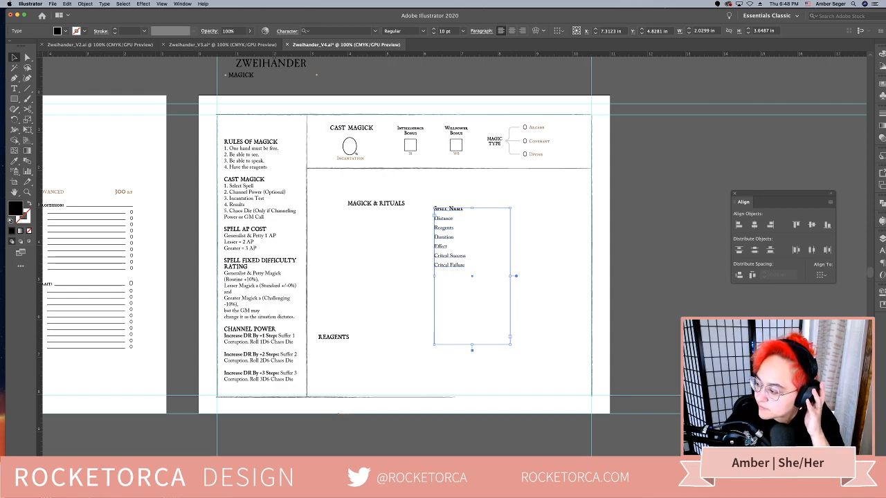
pyautogui.press('super+Tab')
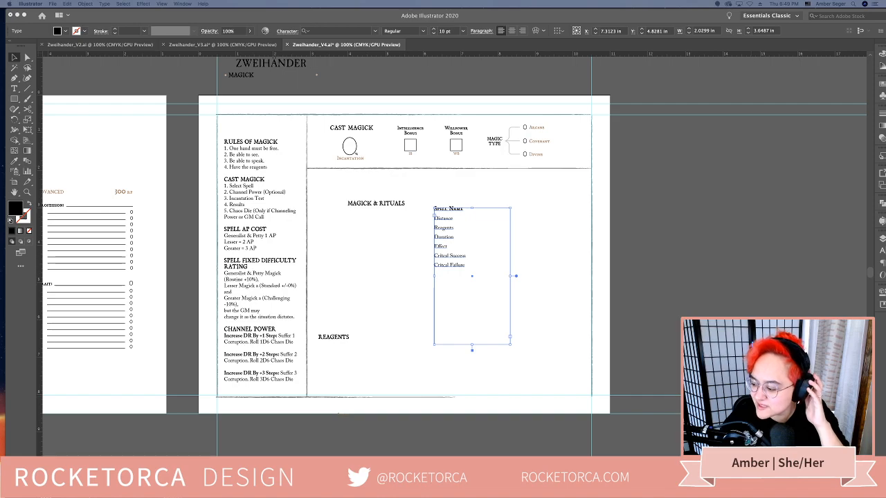
pyautogui.hotkey('shift', 'F7')
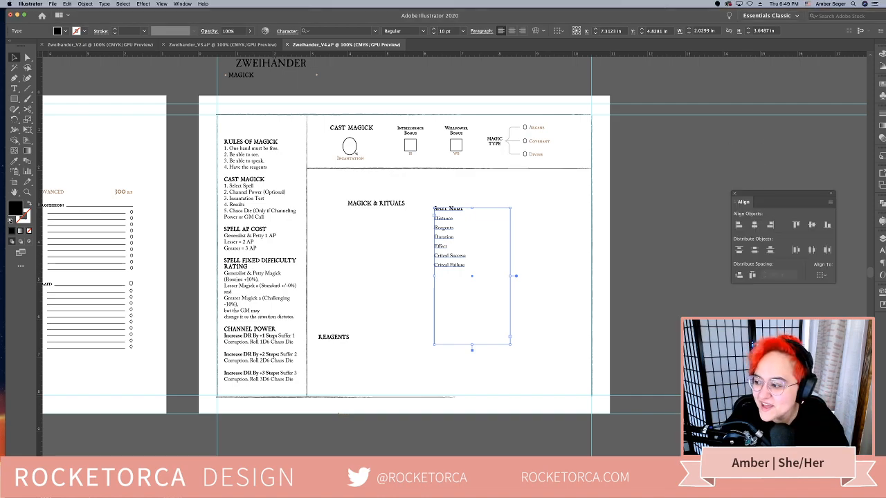
pyautogui.hotkey('shift', 'F7')
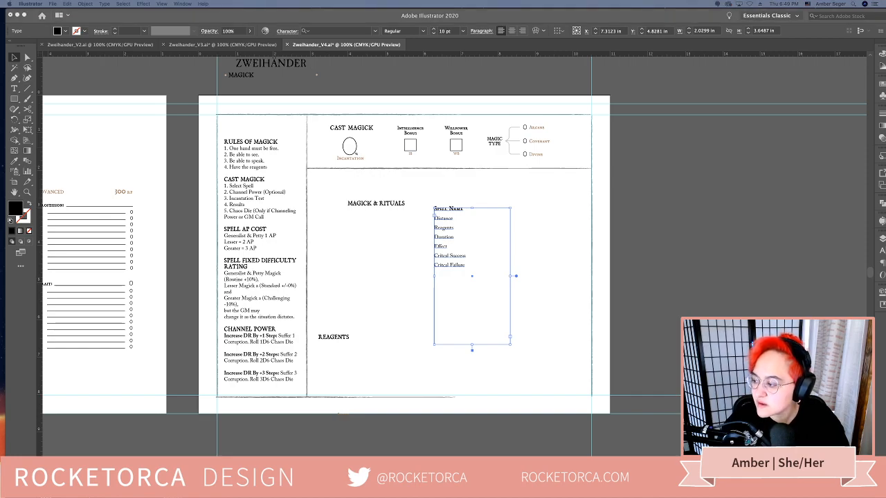
pyautogui.hotkey('shift', 'F7')
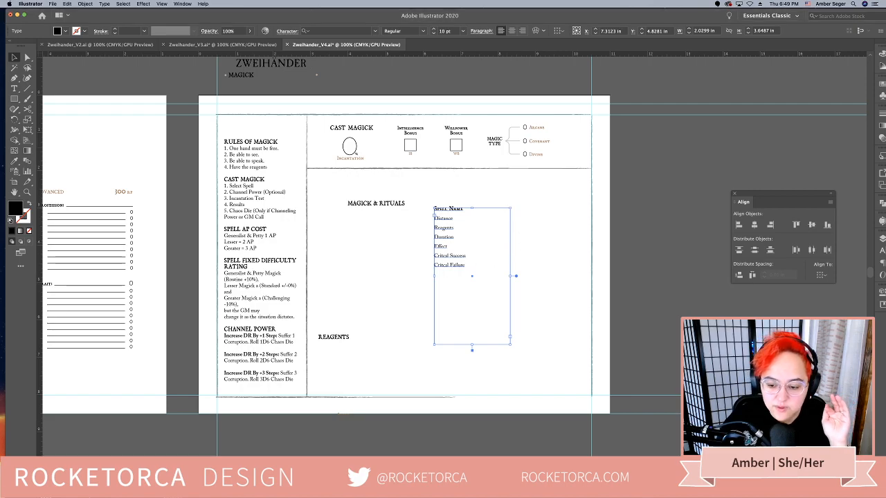
pyautogui.press('super+Tab')
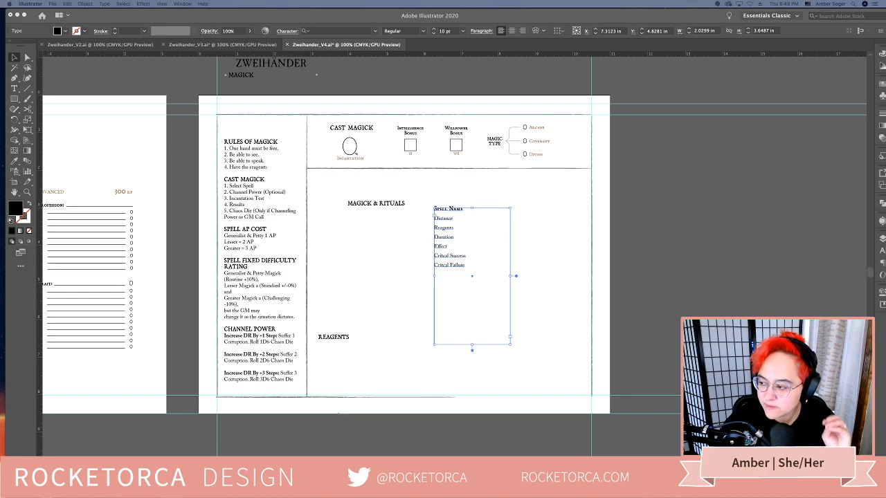
pyautogui.press('super+Tab')
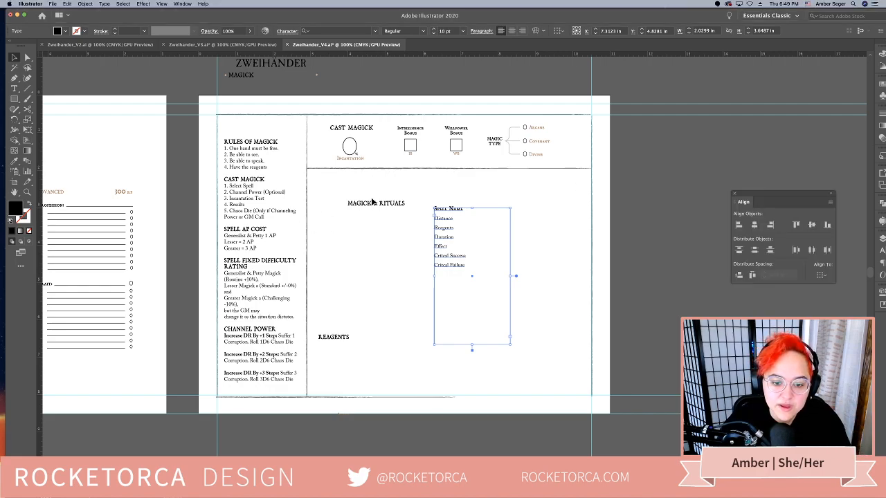
# Move the Magick & Rituals heading just below the Cast Magick section's bottom line and centre it horizontally on that line
pyautogui.click(377, 203)
pyautogui.moveTo(392, 203); pyautogui.dragTo(363, 181)
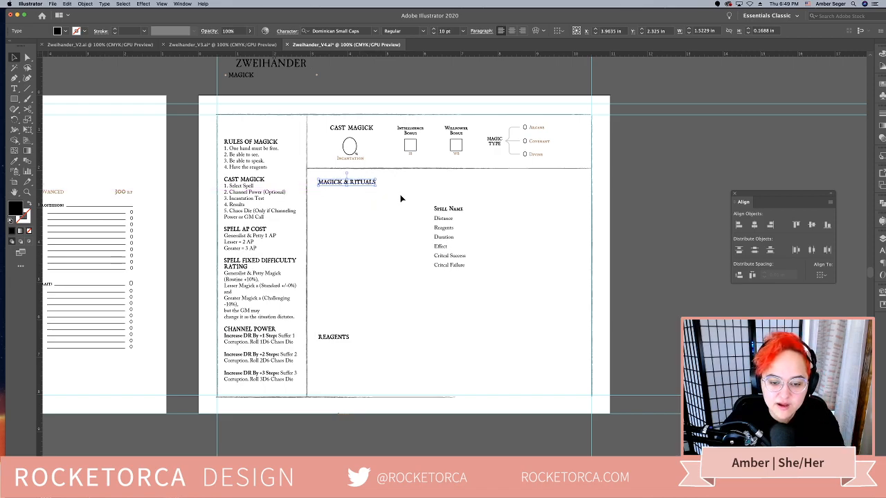
pyautogui.keyDown('shift'); pyautogui.click(411, 168); pyautogui.keyUp('shift')
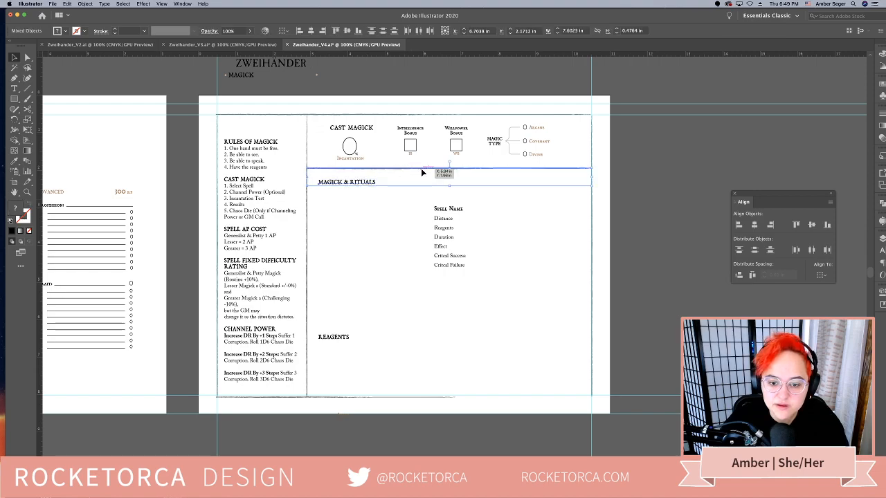
pyautogui.click(755, 225)
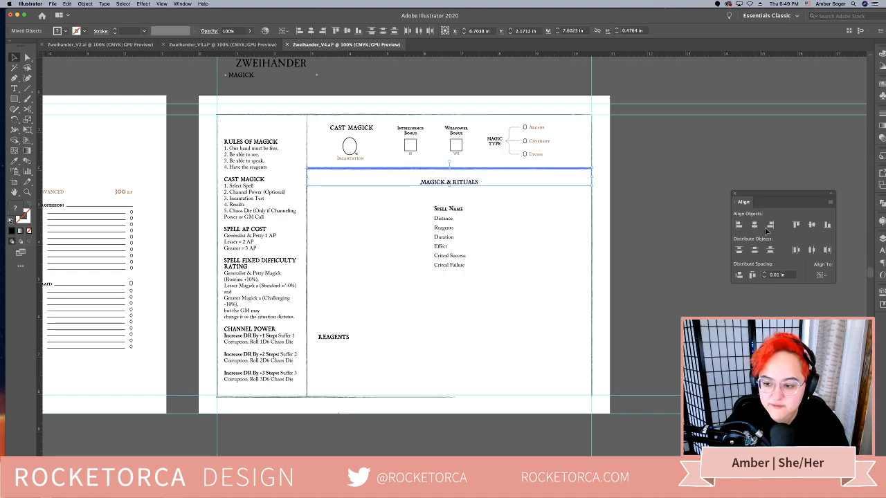
pyautogui.click(489, 224)
pyautogui.click(459, 185)
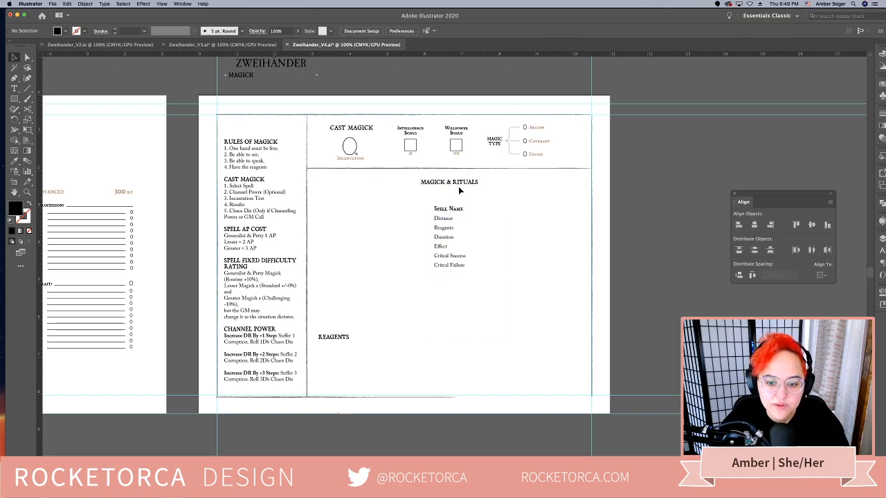
pyautogui.moveTo(459, 185); pyautogui.dragTo(463, 178)
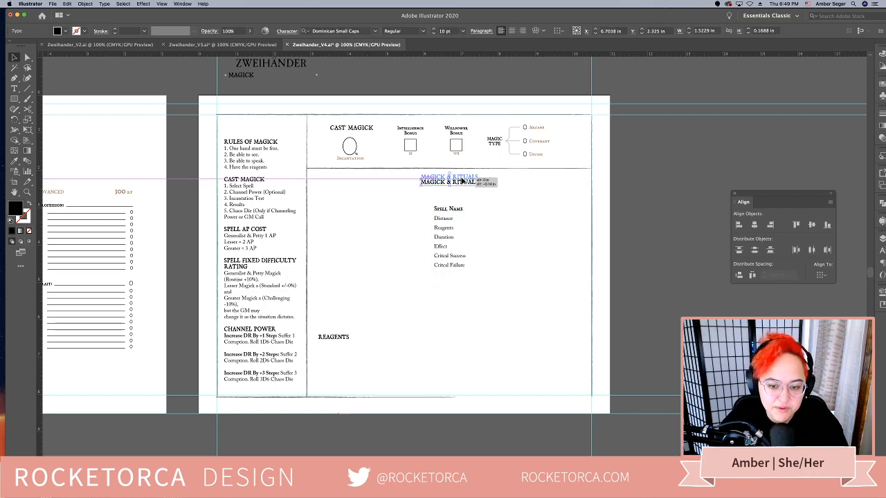
# Move the spell field list to the left side of the Magick & Rituals section, beside the rules column
pyautogui.click(486, 219)
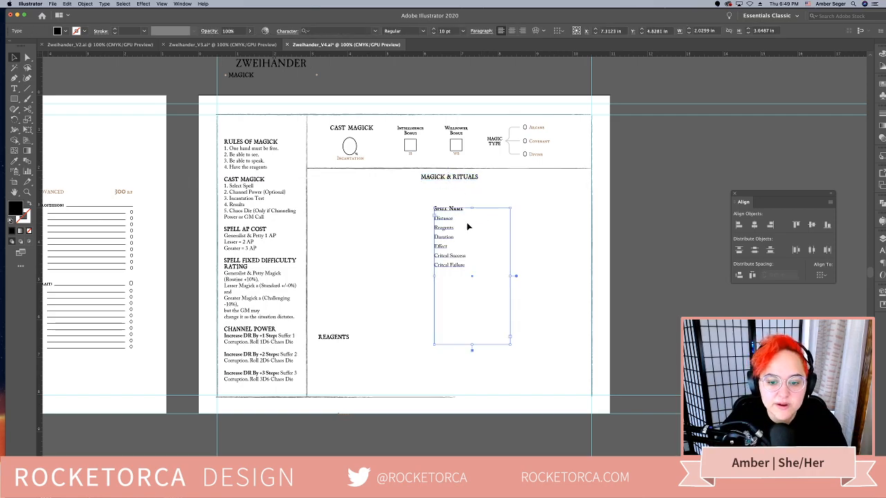
pyautogui.moveTo(440, 245); pyautogui.dragTo(299, 215)
pyautogui.press('t')
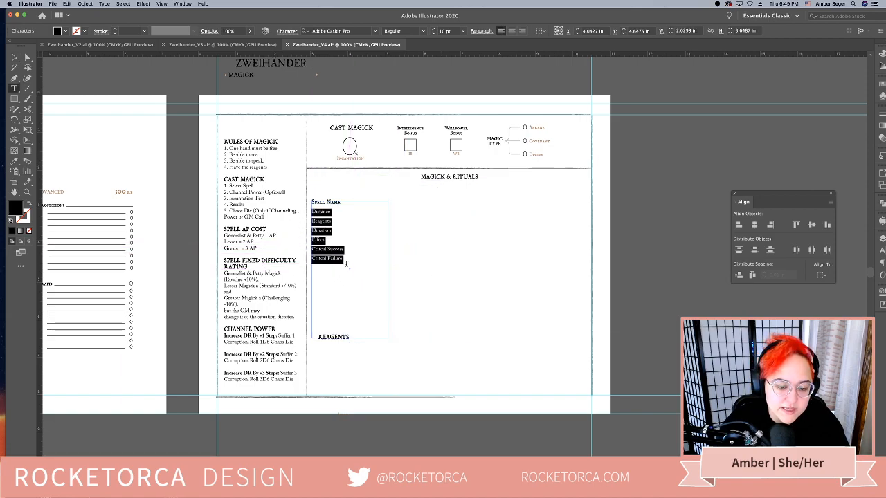
pyautogui.click(346, 263)
pyautogui.press('Escape')
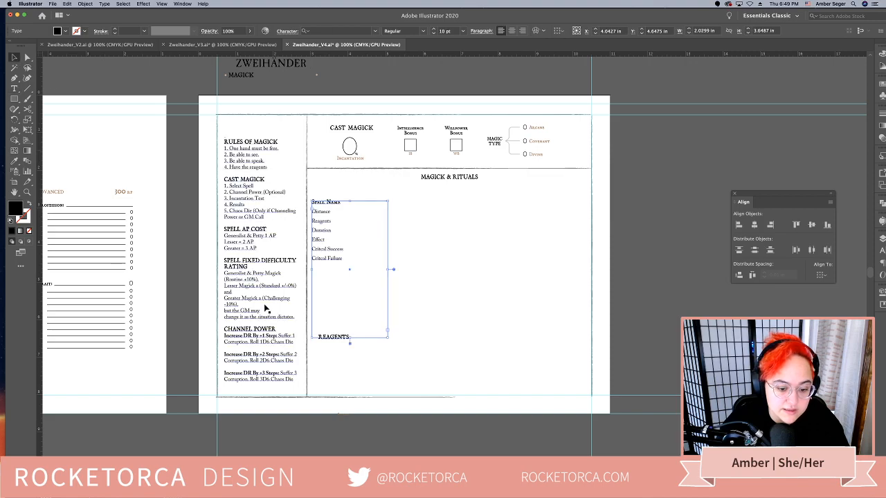
# Move the Reagents heading to the right, clear of the spell field list's text frame
pyautogui.click(348, 342)
pyautogui.moveTo(350, 341); pyautogui.dragTo(430, 342)
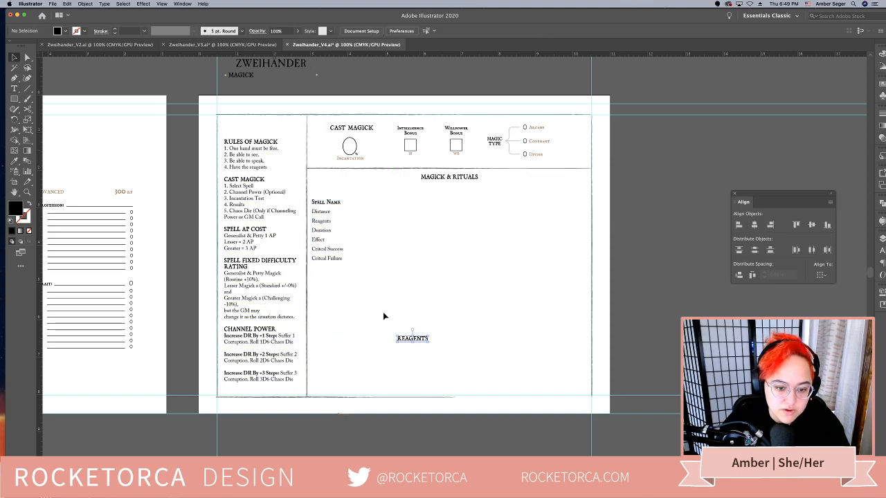
pyautogui.press('t')
pyautogui.click(321, 218)
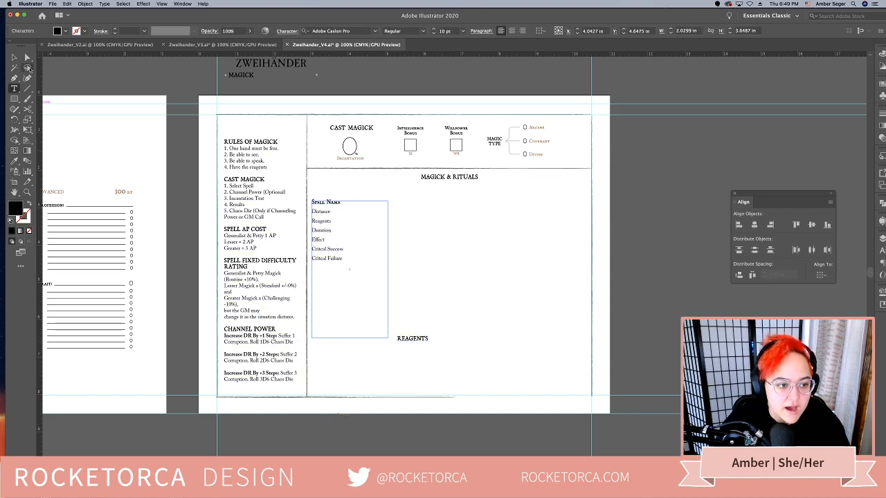
pyautogui.click(14, 58)
# Copy the weapon table's header row and the line below it from the Combat Profile page
pyautogui.hscroll(-20, 353, 302)
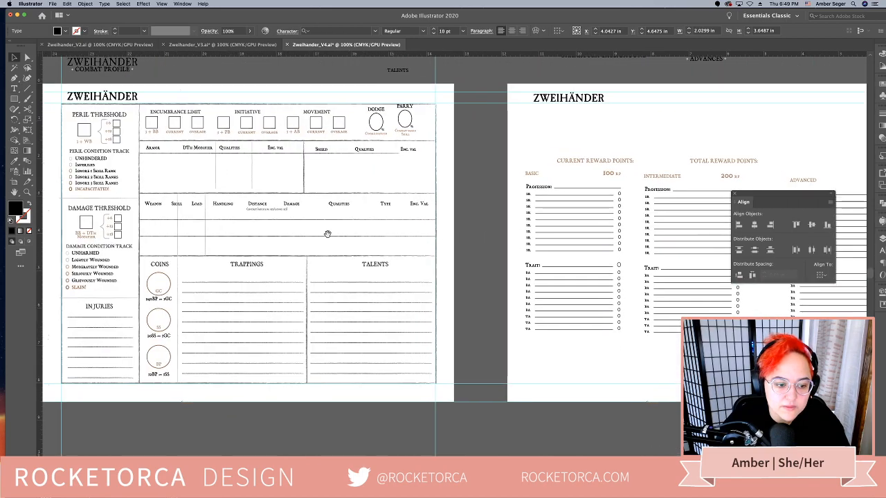
pyautogui.hscroll(1, 472, 236)
pyautogui.click(237, 220)
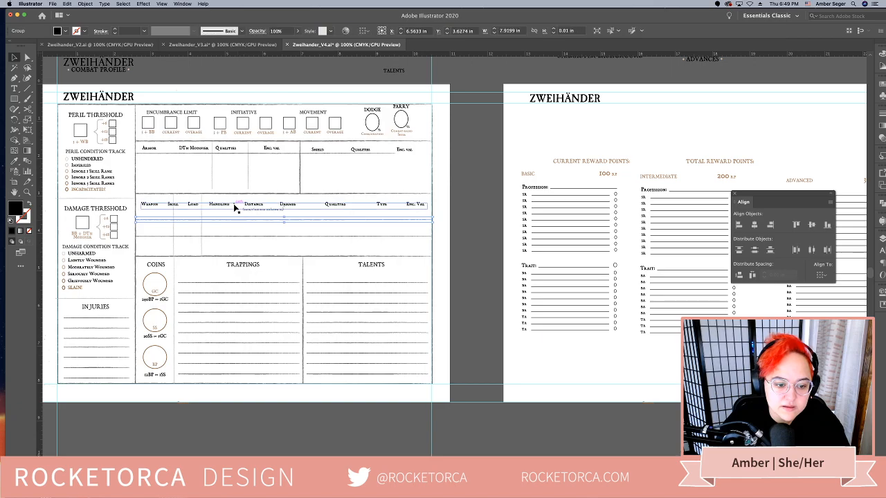
pyautogui.keyDown('shift'); pyautogui.click(234, 204); pyautogui.keyUp('shift')
pyautogui.hscroll(20, 440, 280)
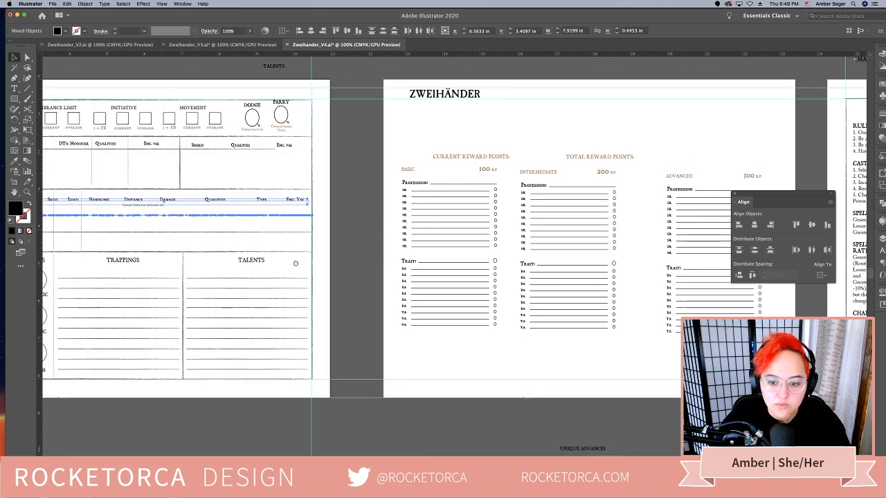
pyautogui.hscroll(2, 330, 267)
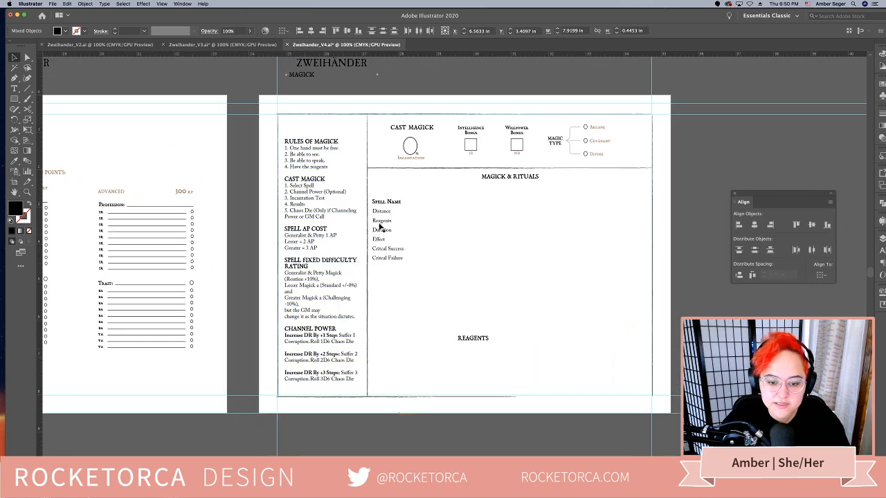
# Move the spell field list down and place the pasted weapon header row with its line below the Magick & Rituals heading
pyautogui.moveTo(379, 223); pyautogui.dragTo(395, 315)
pyautogui.press('super+v')
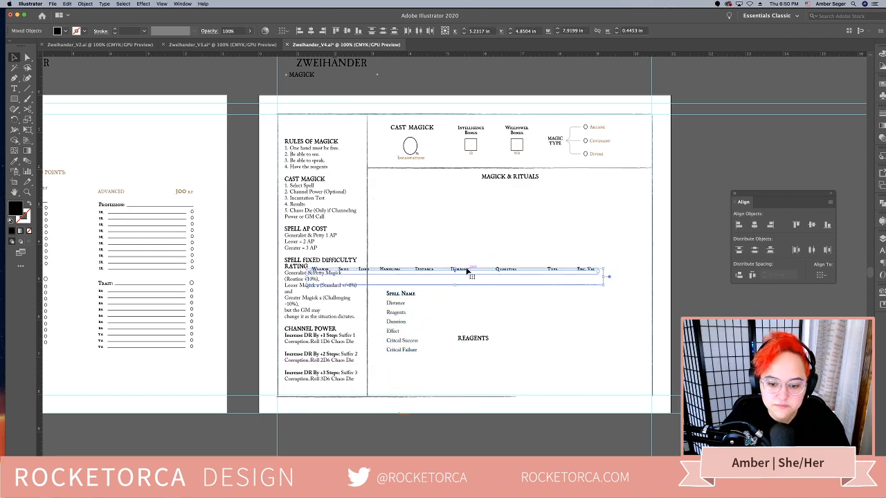
pyautogui.moveTo(466, 271); pyautogui.dragTo(524, 199)
# Show the tab stops of the pasted header row and place the Tabs ruler above it, clear of the text
pyautogui.click(603, 202)
pyautogui.click(603, 202)
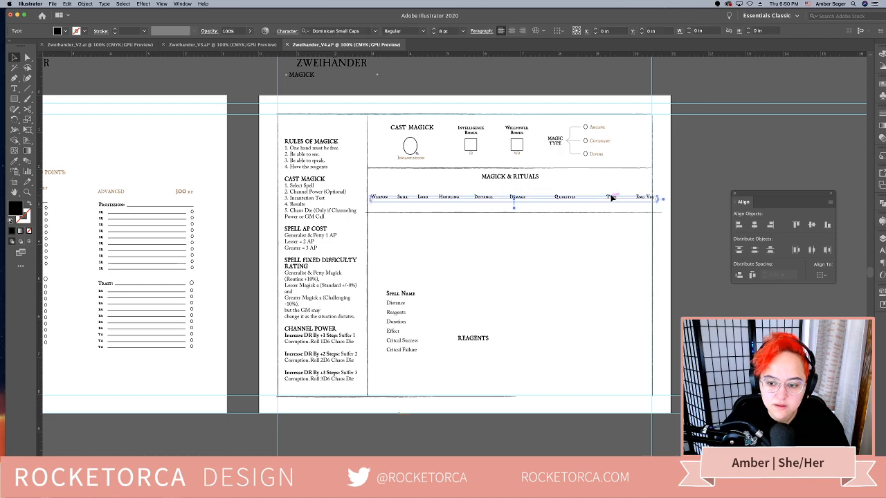
pyautogui.press('super+shift+t')
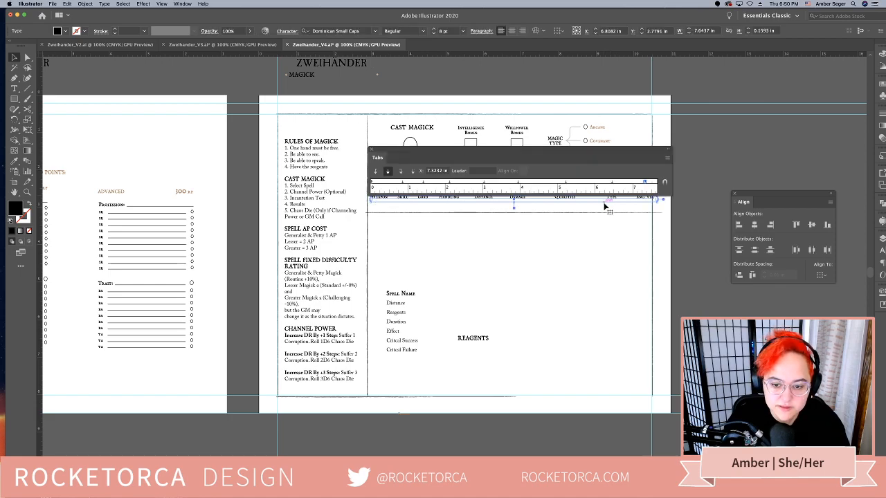
pyautogui.moveTo(605, 150); pyautogui.dragTo(602, 114)
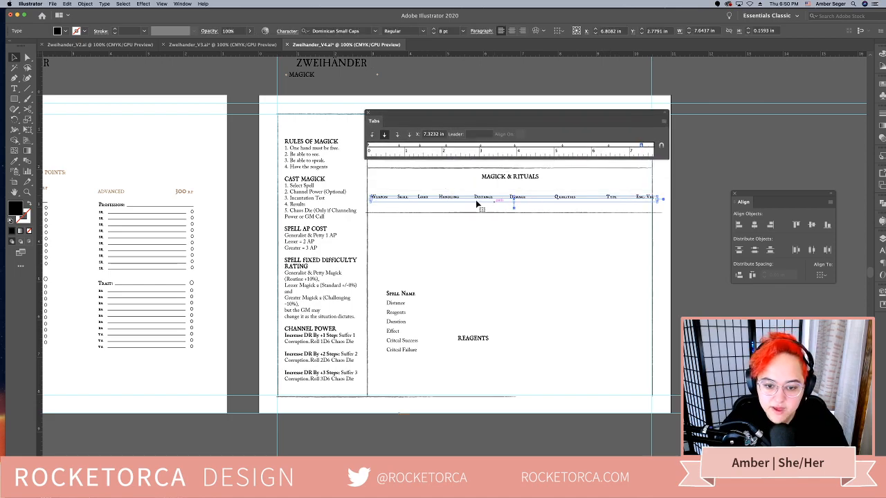
# Replace the pasted header row's text with "Spell Name Distance Reagents Duration Effect Crit Success Crit Failure"
pyautogui.doubleClick(472, 197)
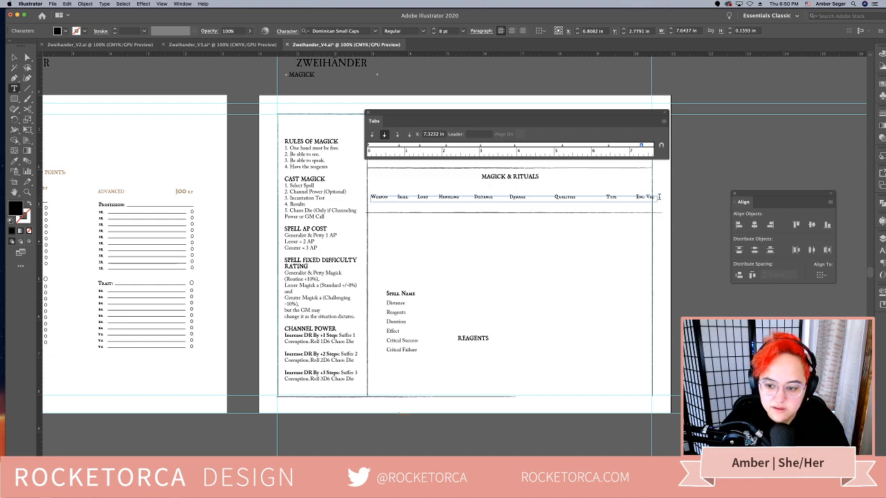
pyautogui.moveTo(654, 197); pyautogui.dragTo(361, 193)
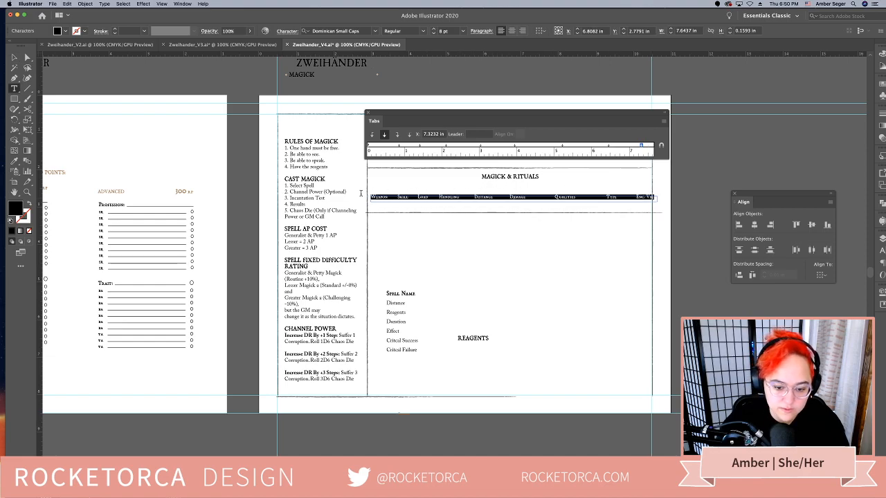
pyautogui.write('Sp')
pyautogui.press('BackSpace')
pyautogui.press('BackSpace')
pyautogui.press('BackSpace')
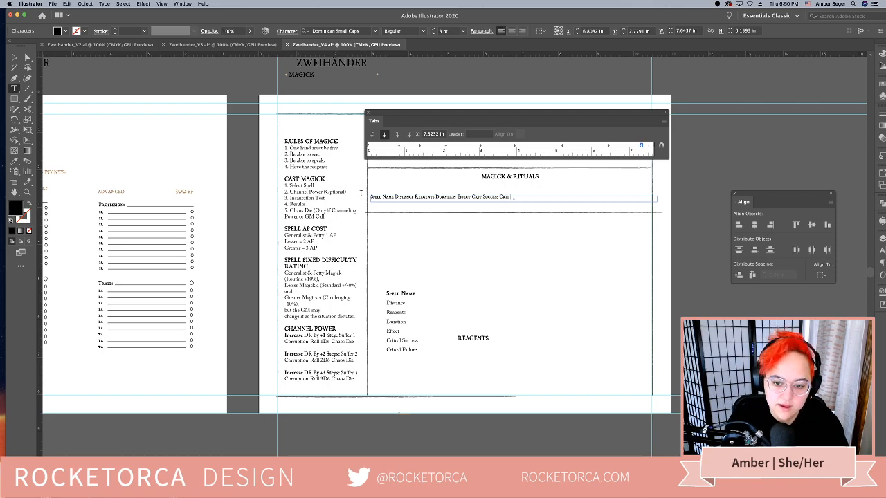
pyautogui.write('Failure')
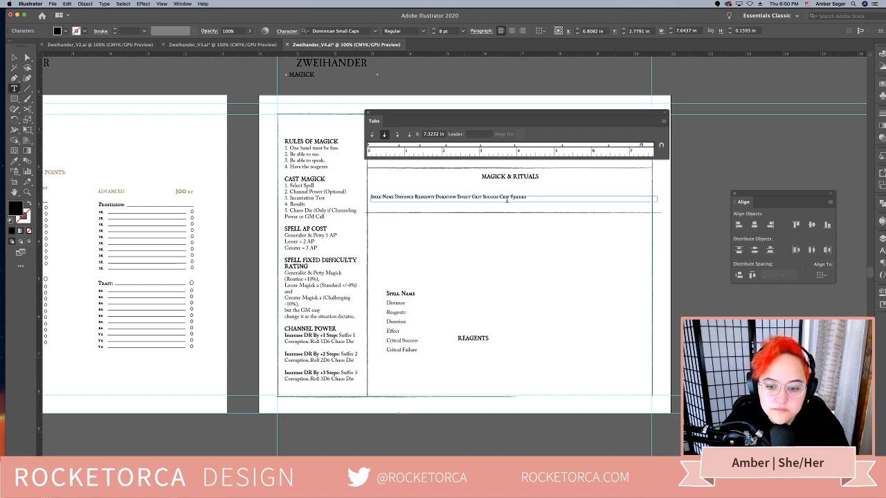
# Try to space Distance away from Spell Name with tabs in the spell header row
pyautogui.moveTo(522, 196); pyautogui.dragTo(369, 197)
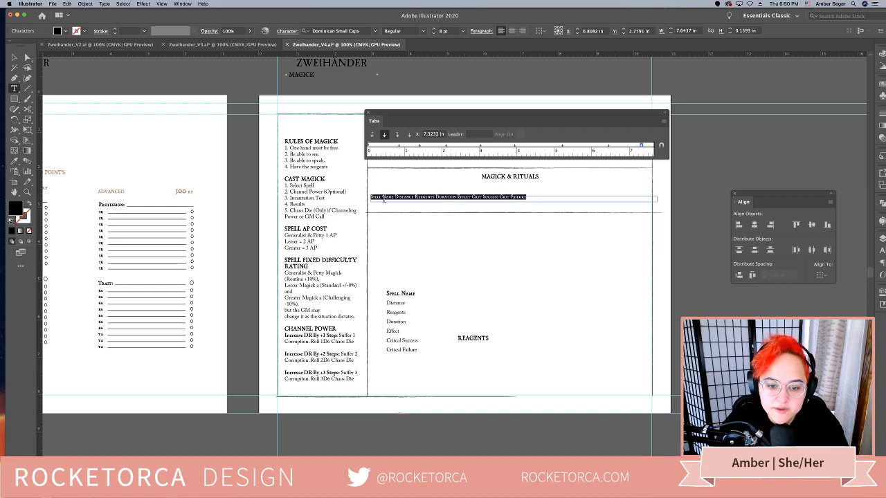
pyautogui.click(383, 197)
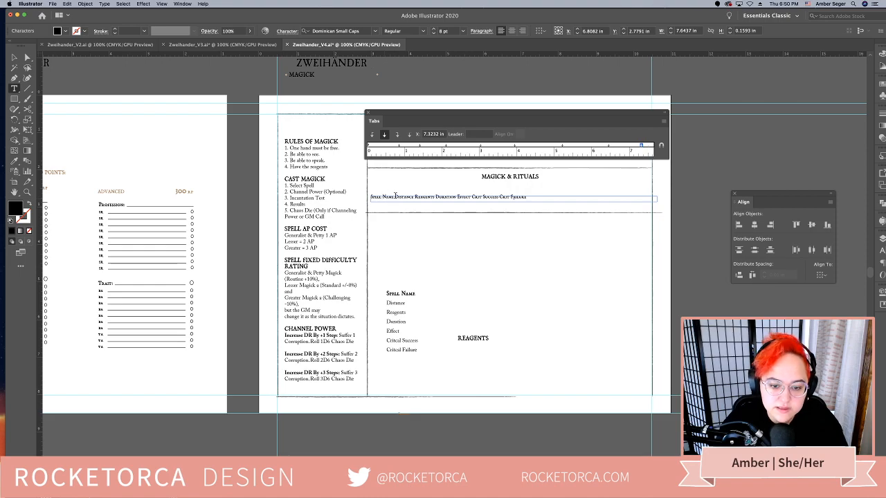
pyautogui.press('Tab')
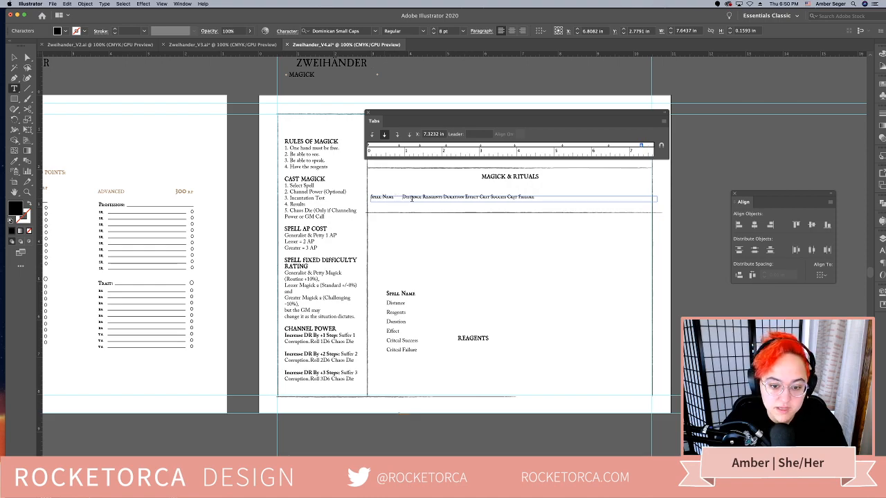
pyautogui.click(424, 196)
pyautogui.press('Tab')
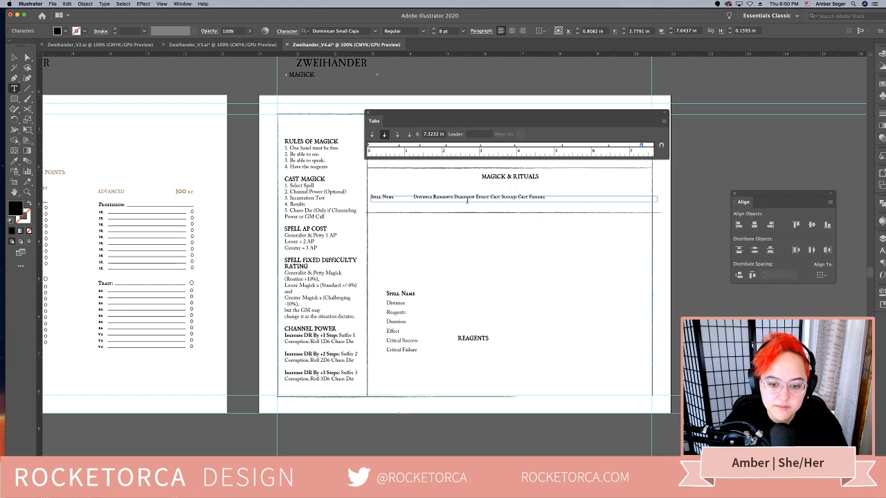
pyautogui.press('BackSpace')
pyautogui.press('super+a')
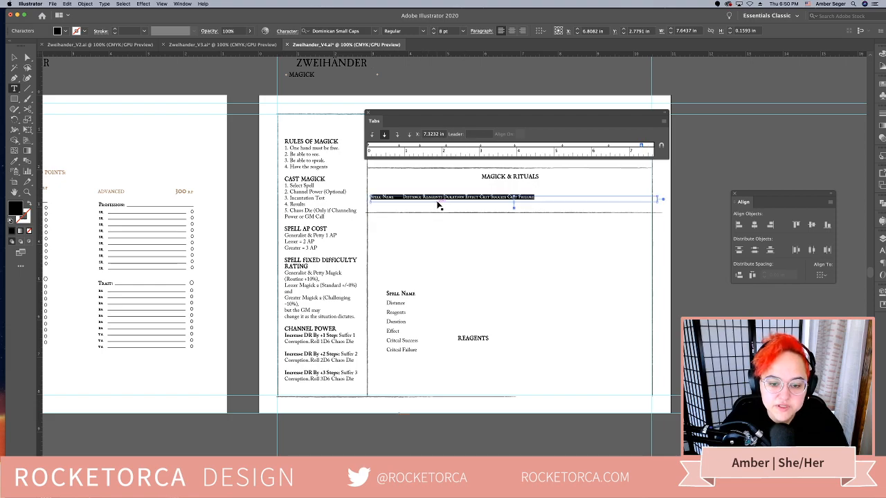
pyautogui.click(406, 196)
pyautogui.press('BackSpace')
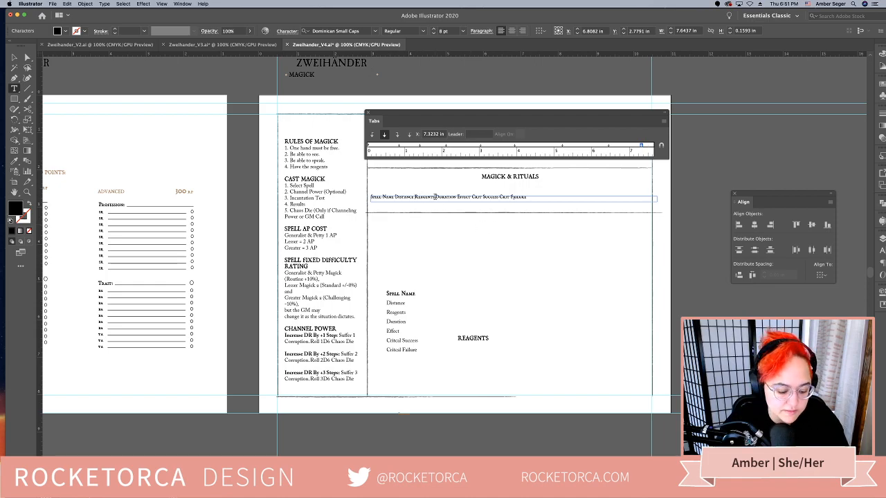
# Insert tabs in the spell header row to separate Distance, Reagents and Duration, removing the surplus spacing before Duration
pyautogui.press('Tab')
pyautogui.press('Tab')
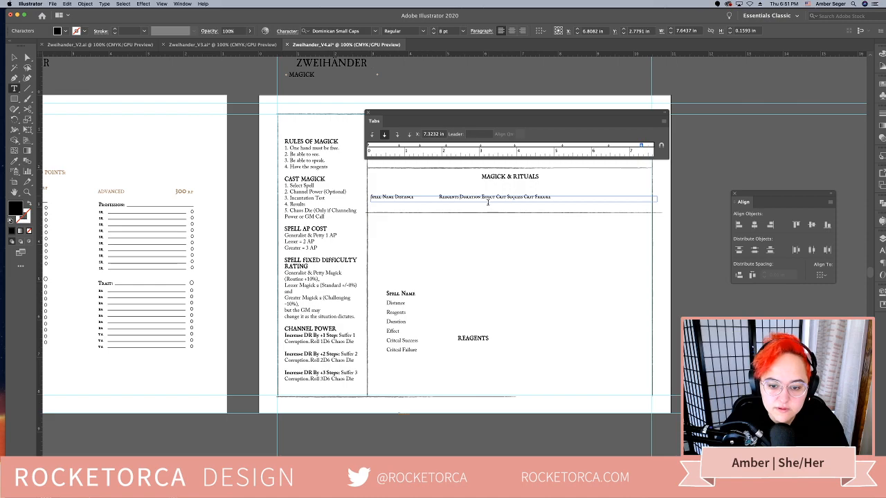
pyautogui.press('Tab')
pyautogui.press('Tab')
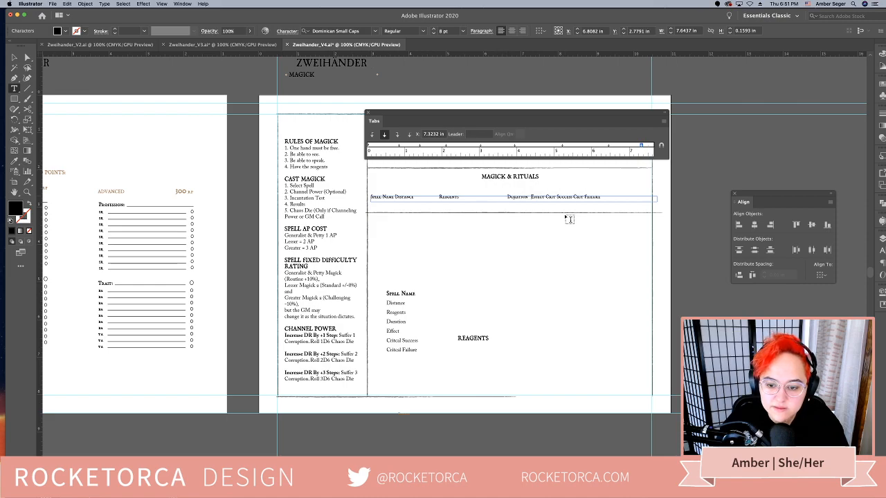
pyautogui.hotkey('alt', 'Right')
pyautogui.press('Tab')
pyautogui.moveTo(577, 193); pyautogui.dragTo(547, 199)
pyautogui.press('BackSpace')
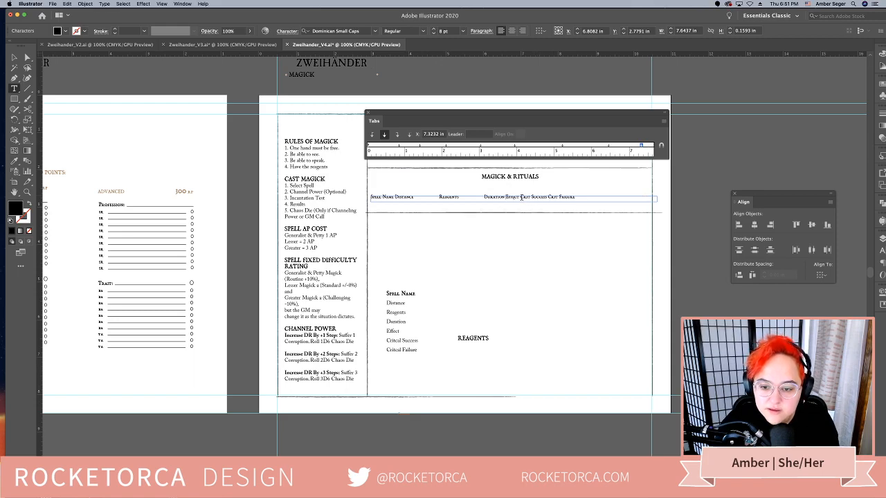
# Separate Effect, Crit Success and Crit Failure with tabs and remove the extra tab before Duration
pyautogui.click(523, 197)
pyautogui.press('Tab')
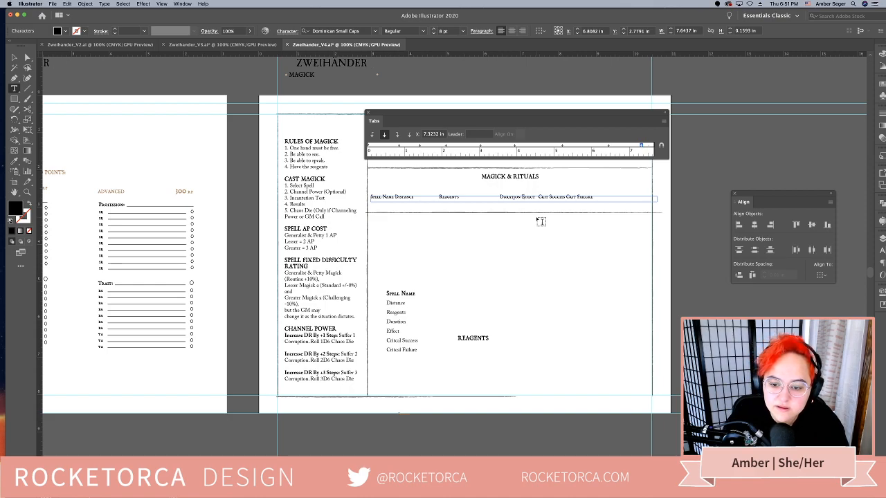
pyautogui.press('Tab')
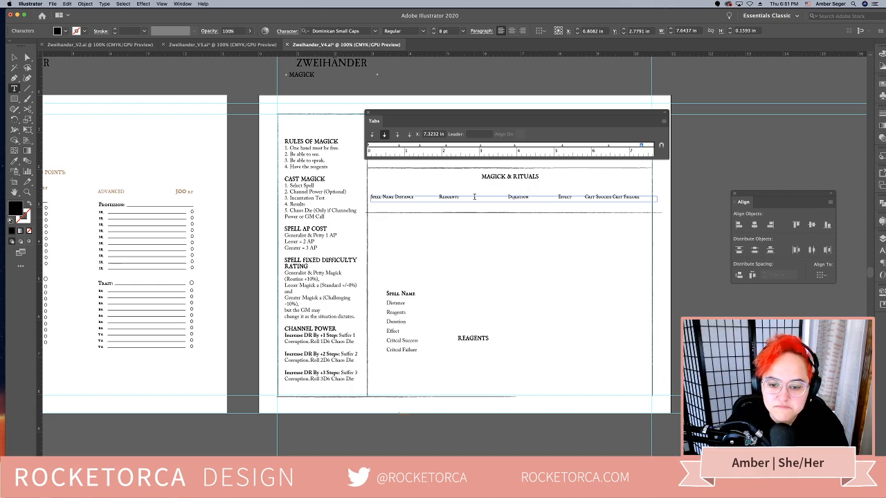
pyautogui.click(509, 197)
pyautogui.press('BackSpace')
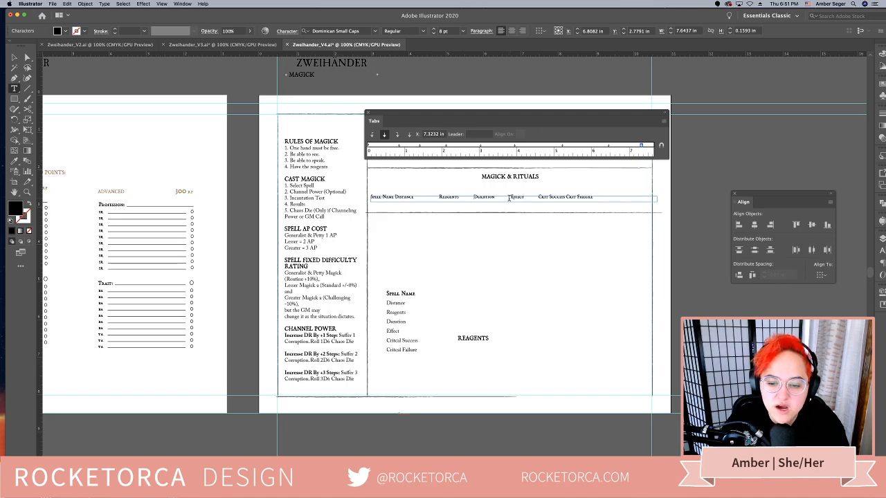
pyautogui.click(574, 197)
pyautogui.press('Tab')
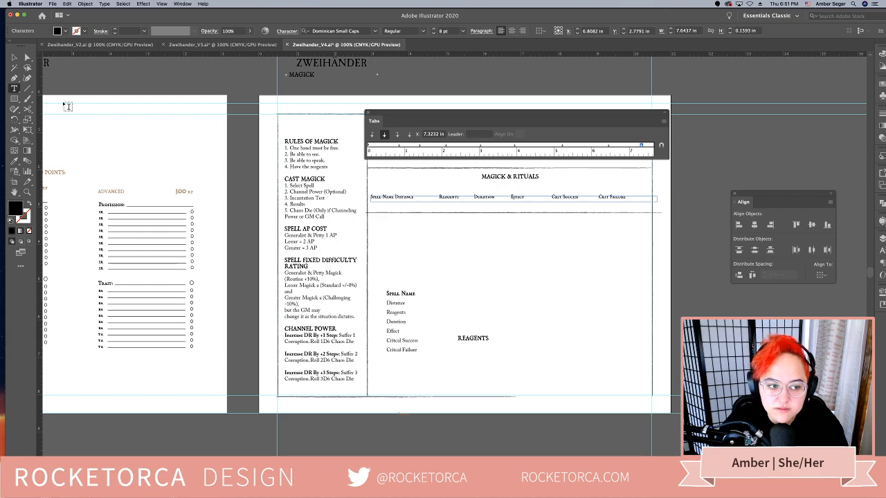
# Select the whole spell header row, add a tab stop that spaces Distance from Spell Name, and shift the stops controlling Reagents
pyautogui.tripleClick(408, 198)
pyautogui.click(399, 148)
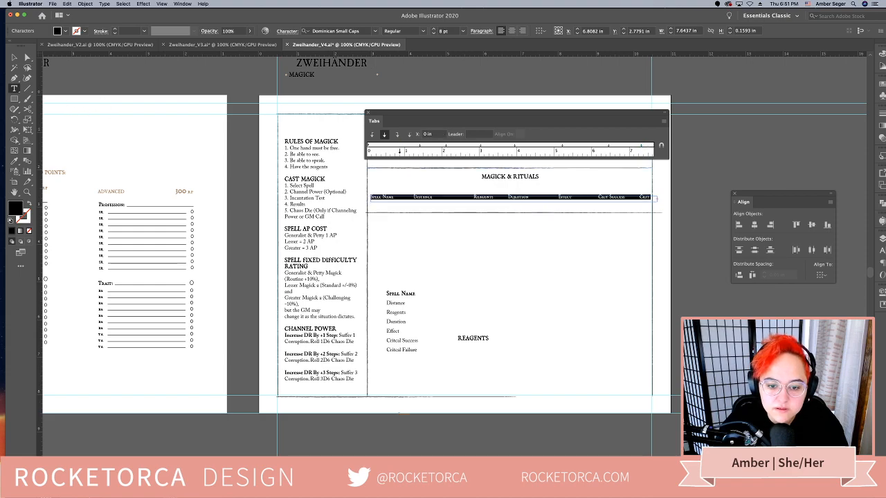
pyautogui.moveTo(408, 148); pyautogui.dragTo(505, 149)
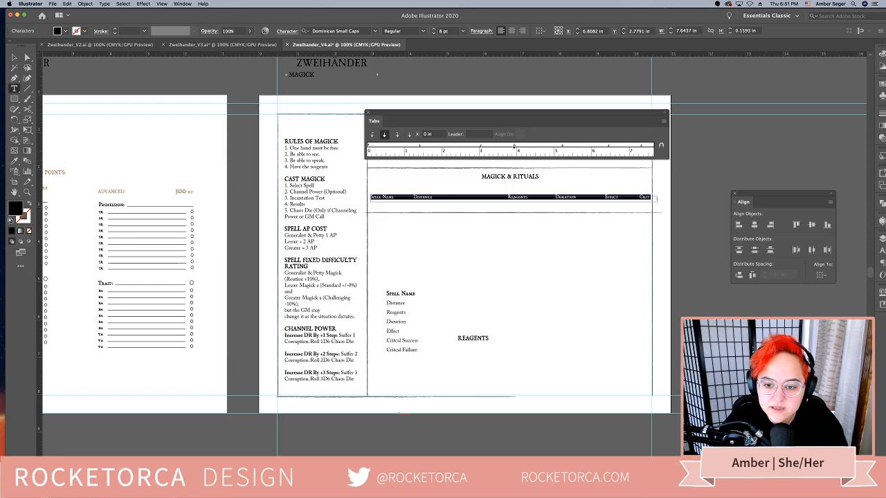
pyautogui.moveTo(513, 148)
pyautogui.mouseDown()
pyautogui.moveTo(480, 151)
pyautogui.moveTo(518, 148)
pyautogui.mouseUp()
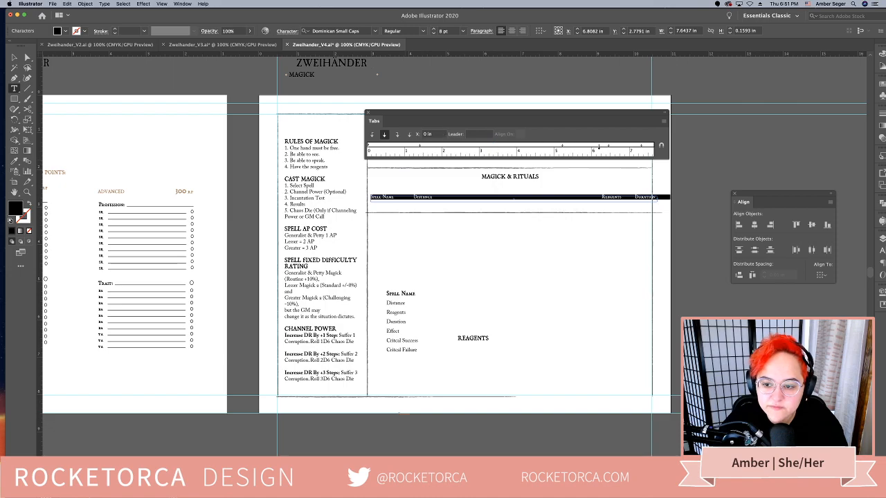
# Remove the surplus tab before Reagents and reposition the tab stops to spread all seven headings across the row, the last at 6.5989 in
pyautogui.click(603, 195)
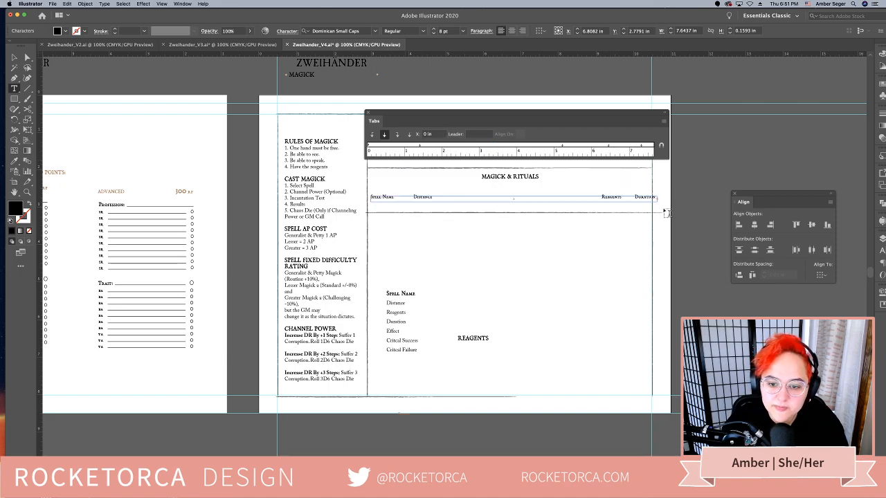
pyautogui.press('BackSpace')
pyautogui.press('BackSpace')
pyautogui.press('Tab')
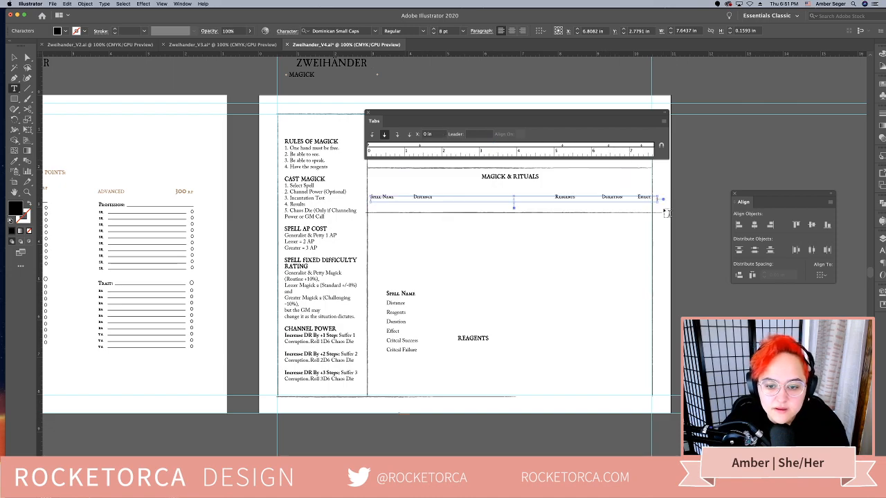
pyautogui.moveTo(562, 146); pyautogui.dragTo(455, 146)
pyautogui.moveTo(609, 146); pyautogui.dragTo(483, 146)
pyautogui.moveTo(643, 146); pyautogui.dragTo(616, 147)
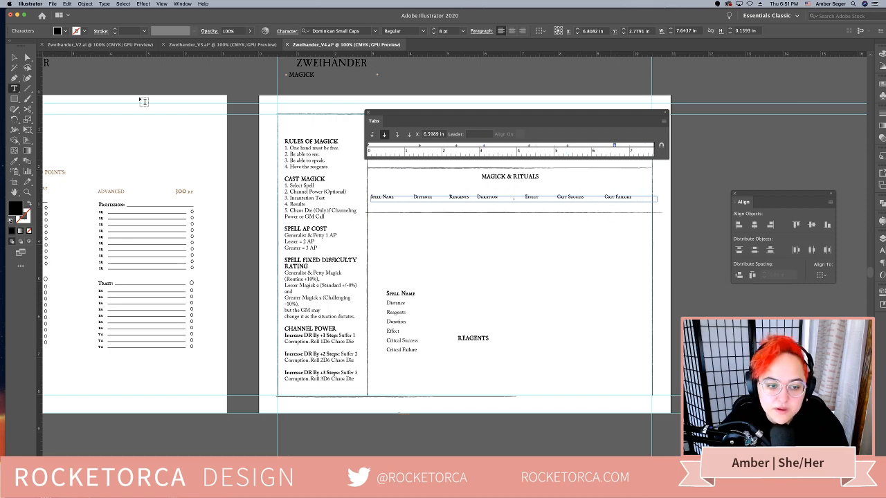
# Finish editing the spell header row, then reopen it and select all of its text
pyautogui.press('Escape')
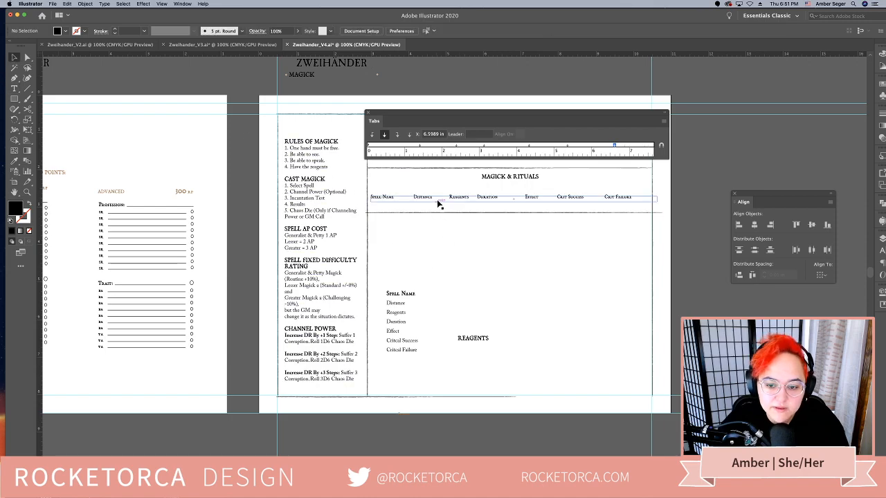
pyautogui.doubleClick(497, 200)
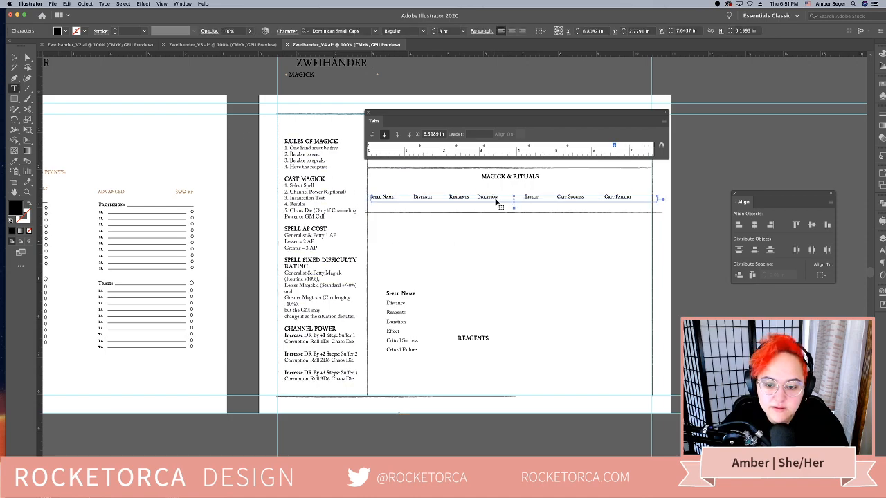
pyautogui.hotkey('ctrl', 'a')
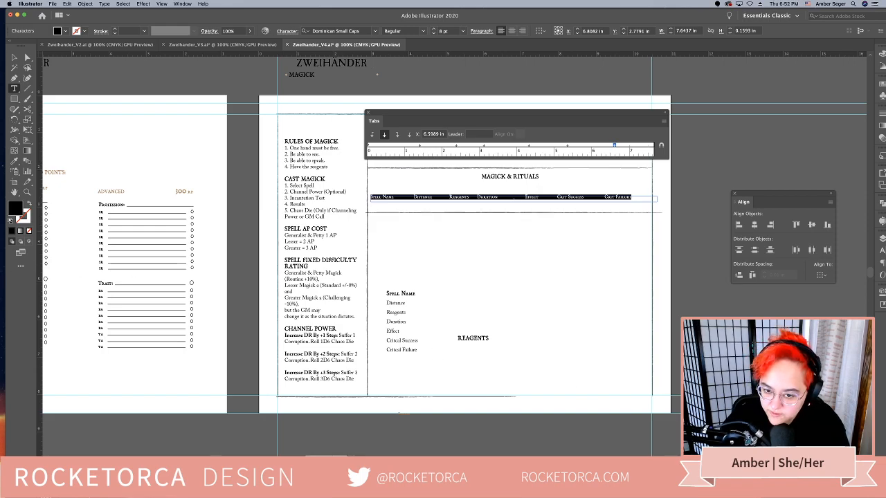
# Switch to the Zweihänder Player's Handbook PDF in Acrobat and go from the front cover to its table of contents
pyautogui.click(326, 479)
pyautogui.moveTo(385, 134); pyautogui.dragTo(388, 23)
pyautogui.scroll(2, 740, 251)
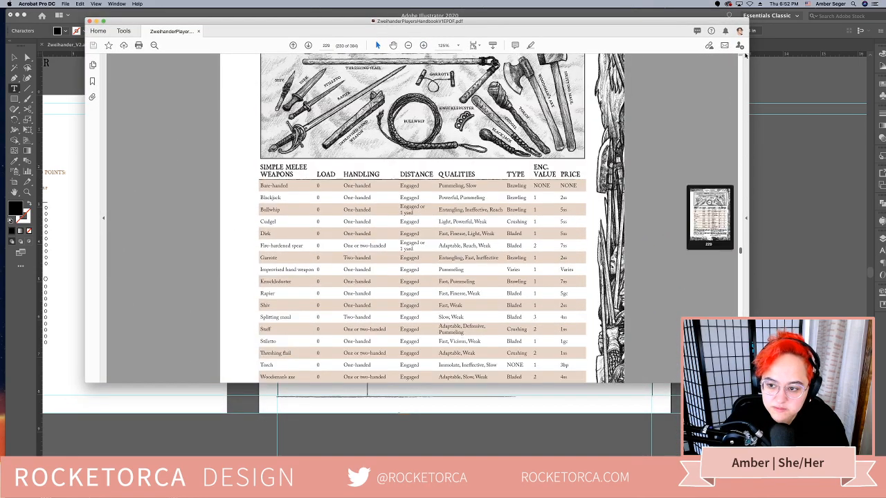
pyautogui.moveTo(745, 55); pyautogui.dragTo(739, 59)
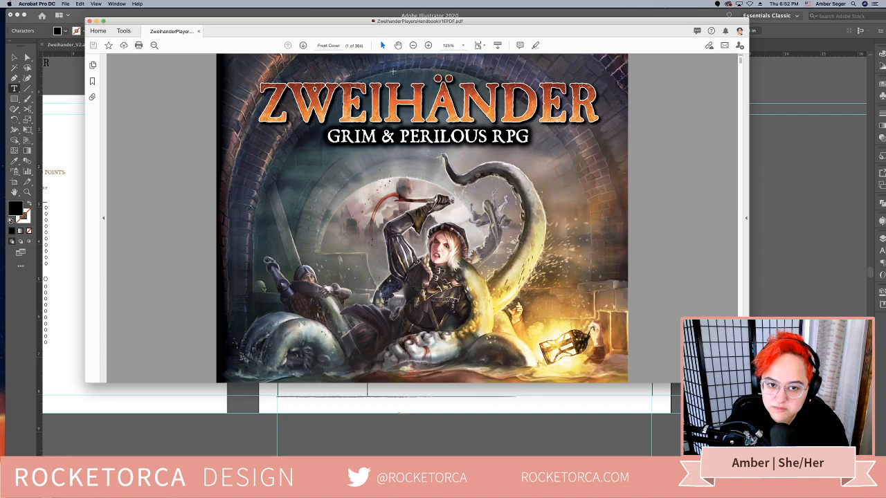
pyautogui.click(302, 45)
pyautogui.click(302, 45)
pyautogui.click(303, 45)
pyautogui.click(303, 46)
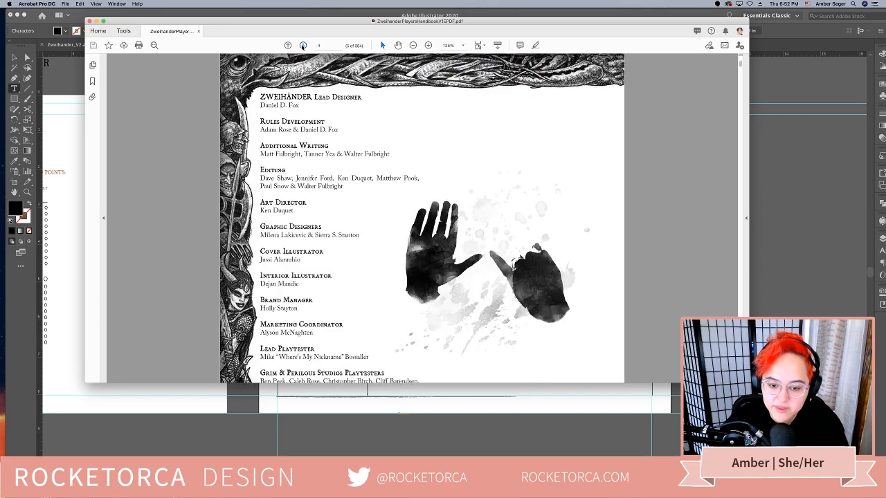
pyautogui.click(302, 46)
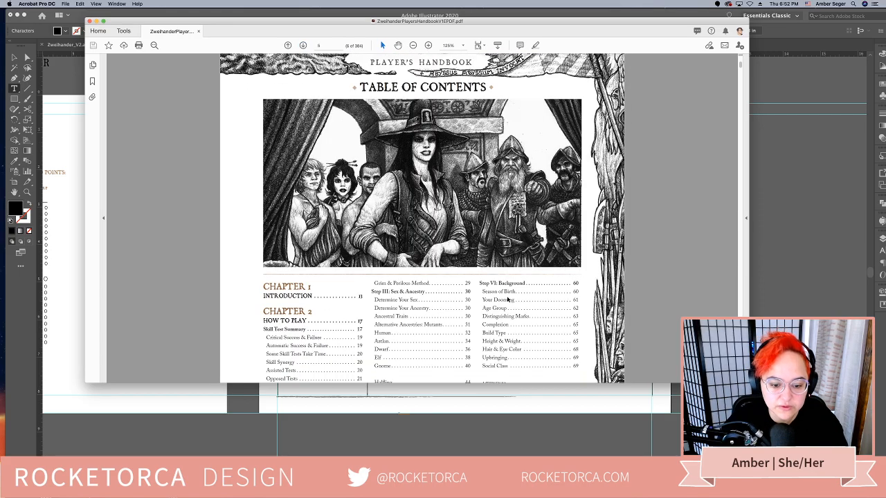
# Look through the handbook's table of contents from Chapter 1 through Chapter 8 for the magick section
pyautogui.scroll(-5, 508, 299)
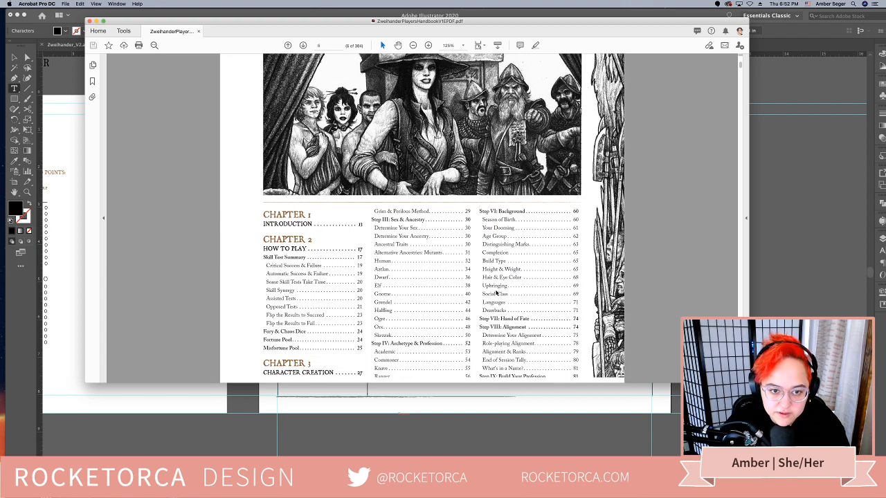
pyautogui.scroll(-5, 497, 294)
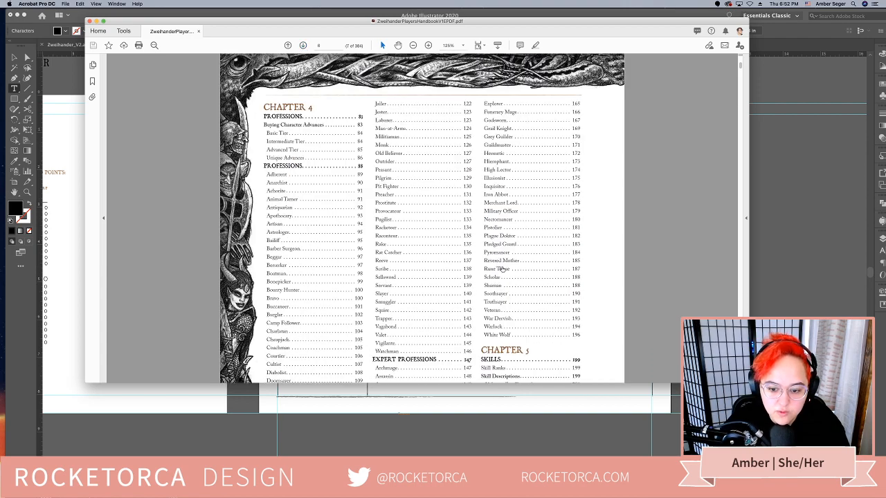
pyautogui.scroll(-3, 504, 269)
pyautogui.click(303, 45)
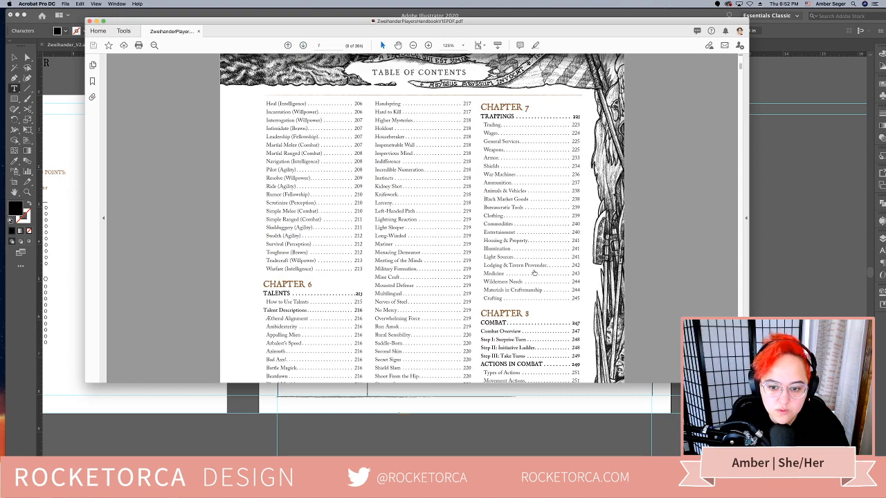
pyautogui.scroll(-5, 534, 273)
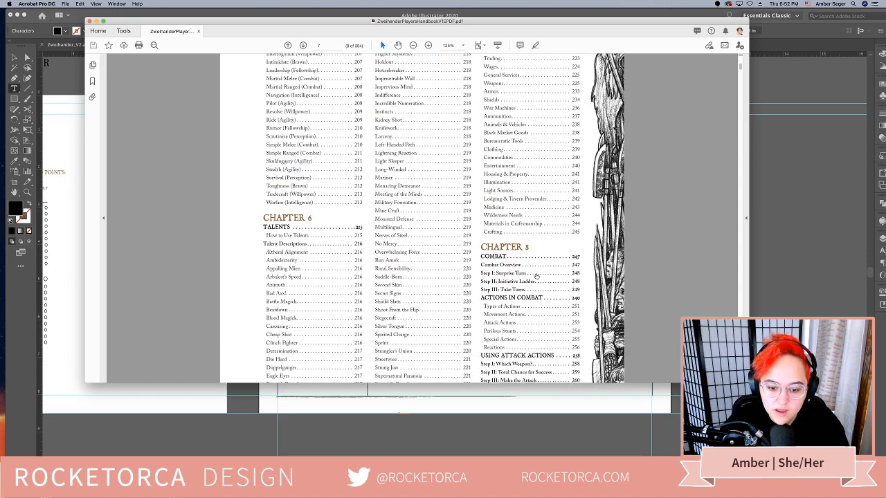
pyautogui.scroll(-5, 536, 275)
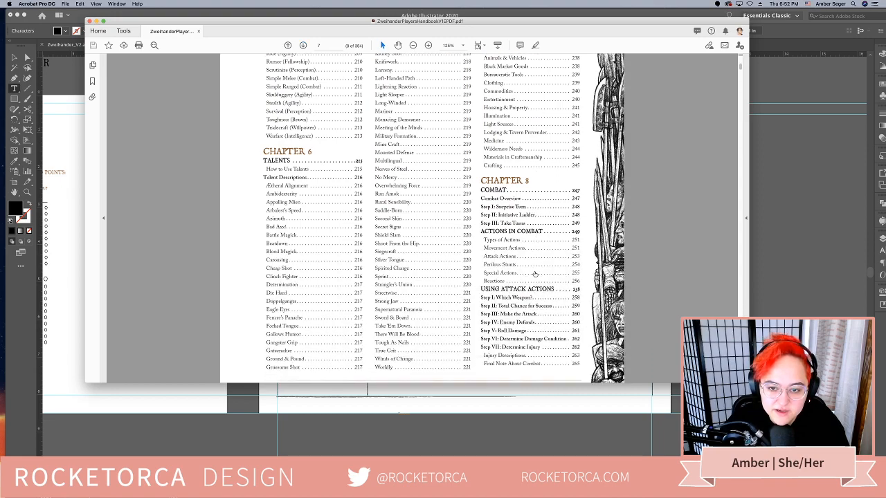
pyautogui.scroll(-1, 535, 274)
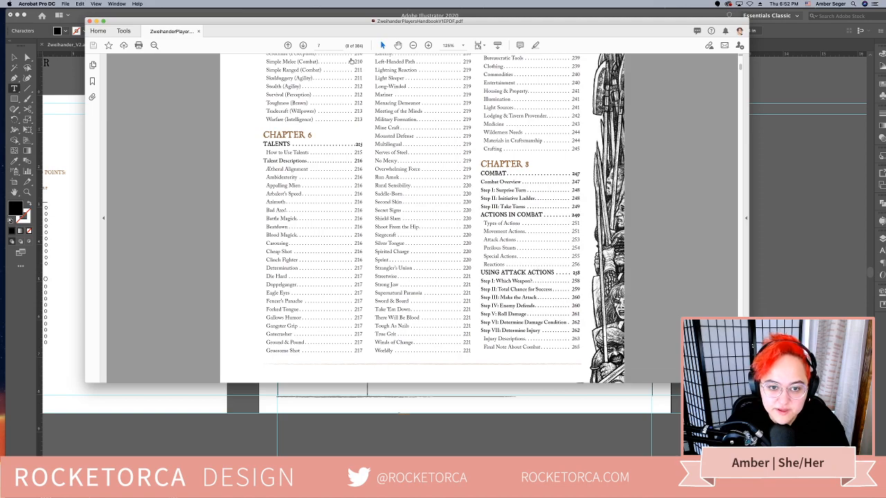
# Look through the handbook's table of contents for Chapters 9 and 10 to find the magick sections
pyautogui.click(305, 45)
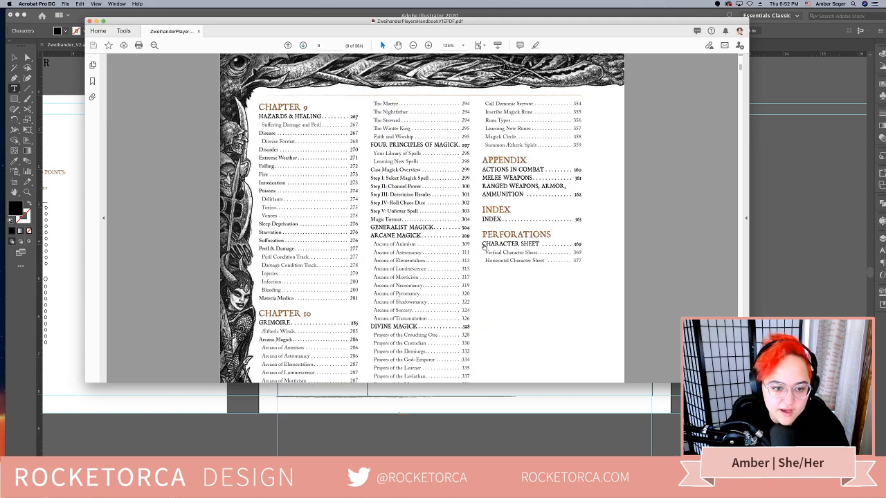
pyautogui.scroll(-1, 478, 240)
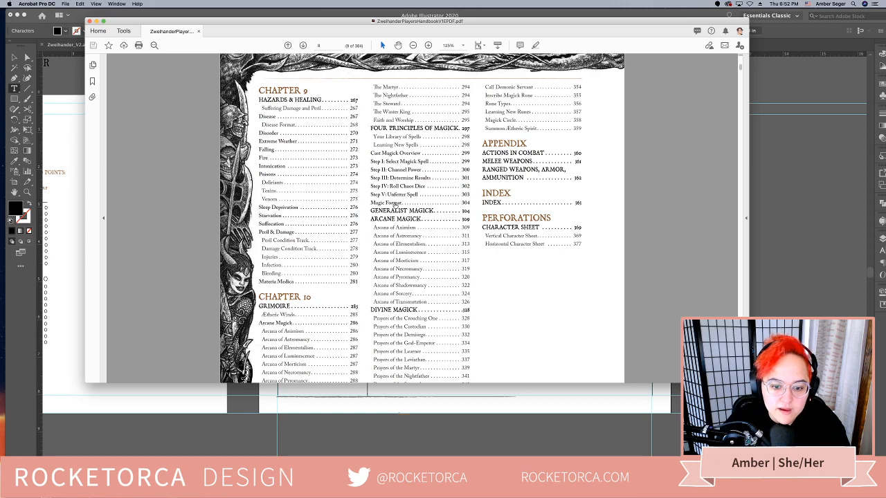
pyautogui.scroll(-1, 408, 254)
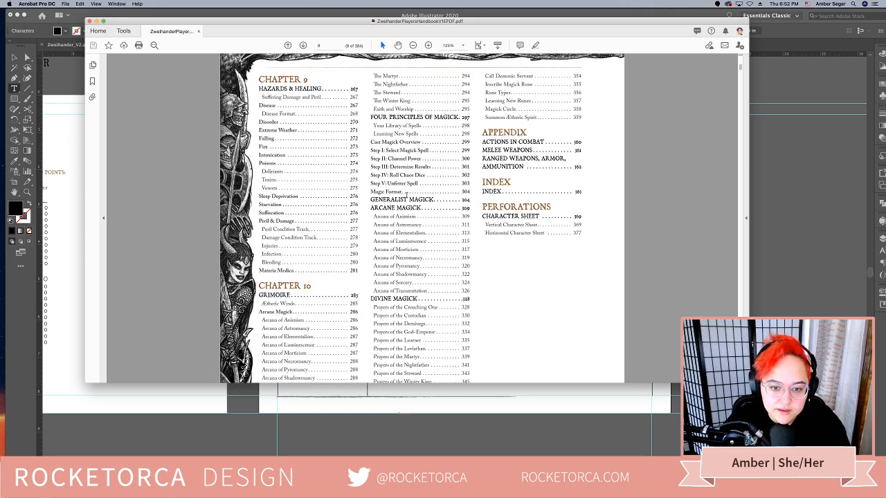
pyautogui.scroll(-1, 407, 196)
pyautogui.scroll(-4, 407, 196)
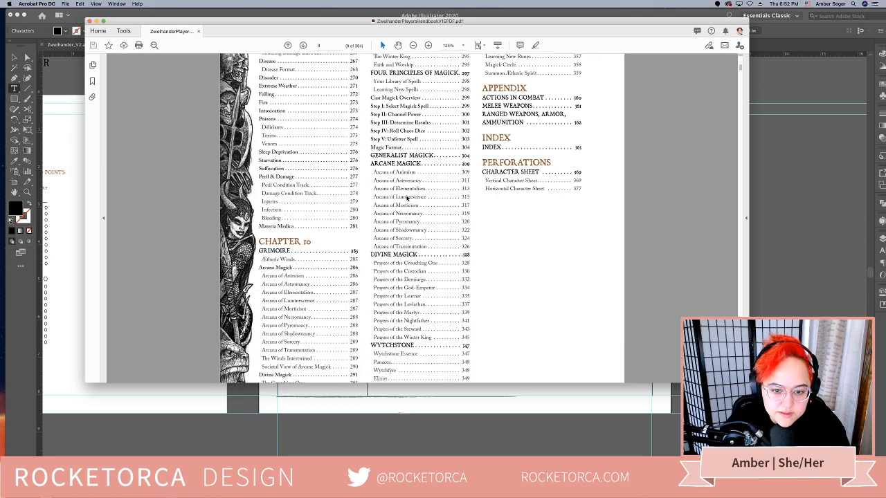
pyautogui.scroll(-3, 407, 199)
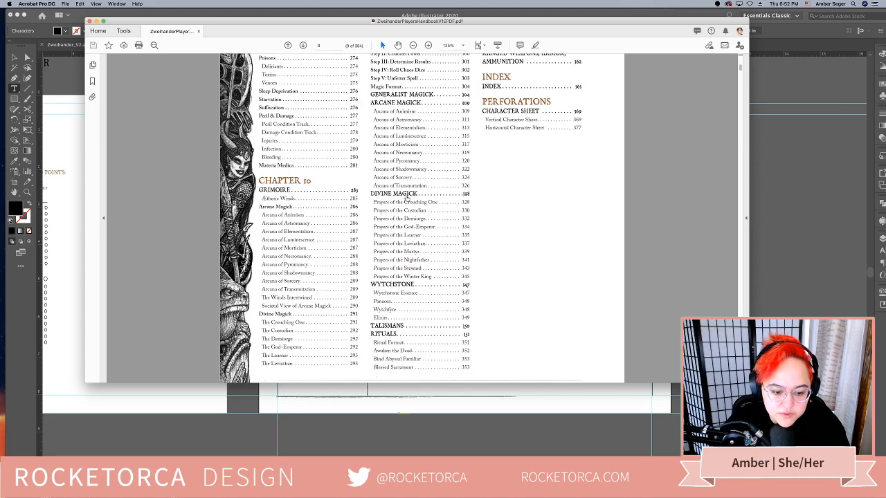
pyautogui.scroll(2, 407, 197)
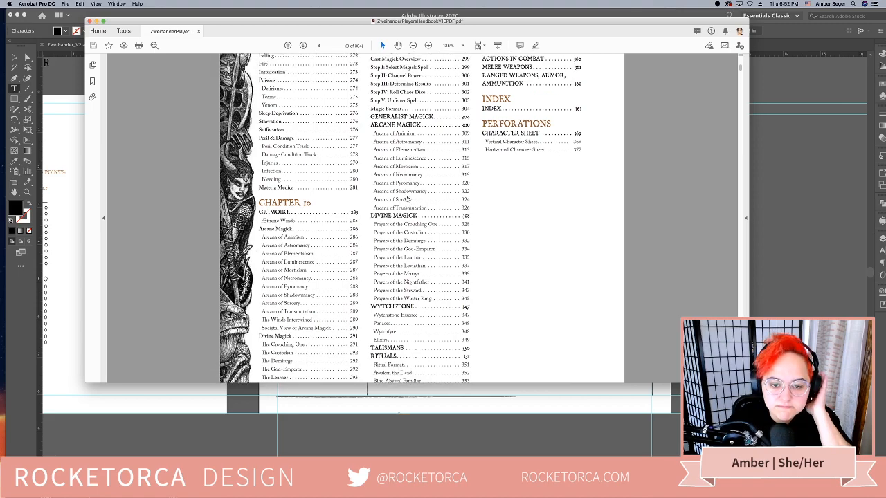
pyautogui.scroll(4, 407, 198)
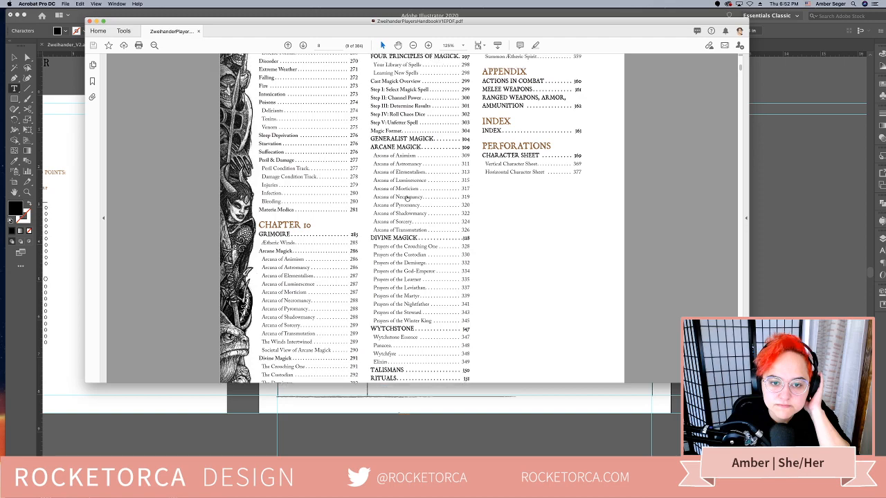
pyautogui.scroll(-4, 407, 199)
pyautogui.scroll(1, 407, 198)
pyautogui.scroll(2, 408, 199)
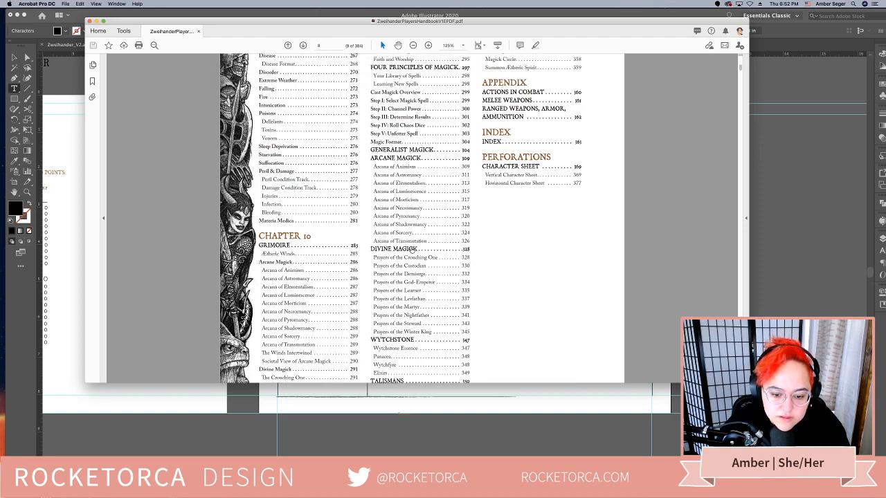
pyautogui.scroll(2, 414, 249)
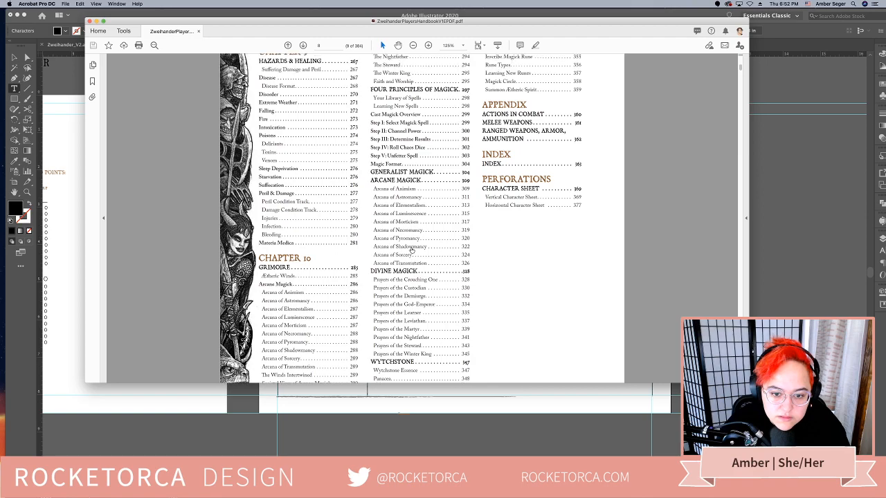
pyautogui.scroll(2, 411, 250)
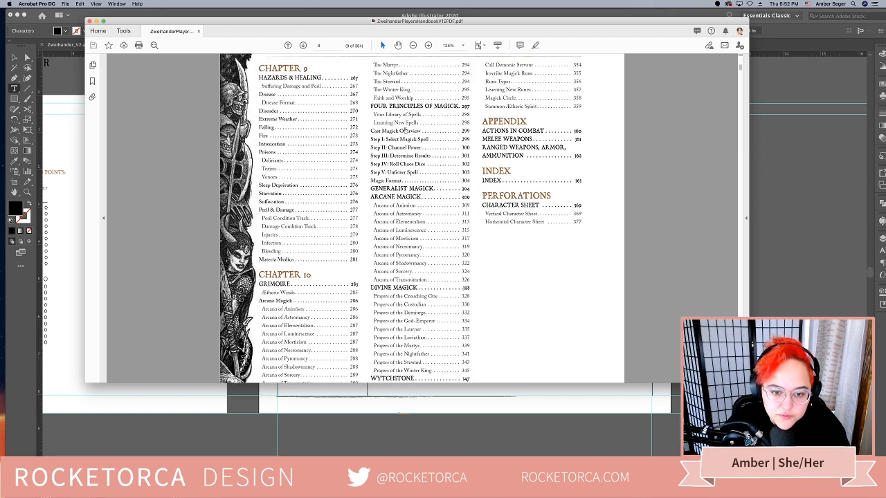
pyautogui.scroll(-5, 389, 280)
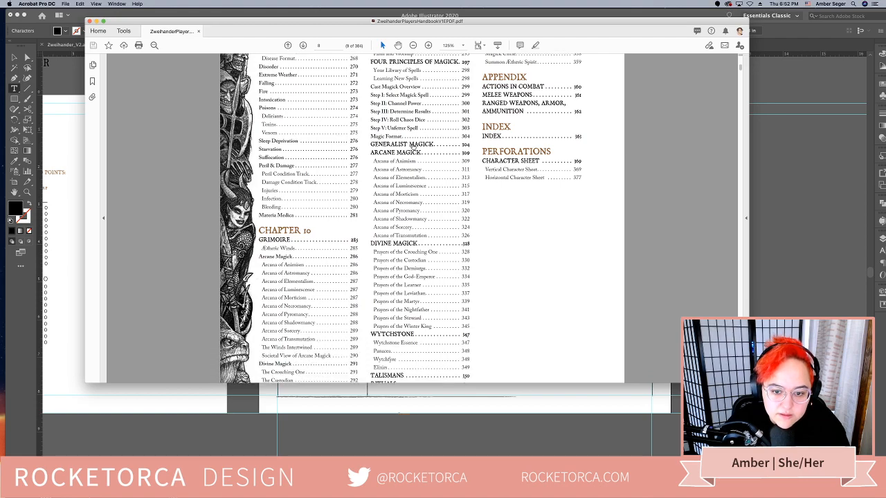
# Open the handbook's Generalist Magick section, fit the whole page in view, and look through the spell descriptions up to Arcane Magick
pyautogui.click(413, 147)
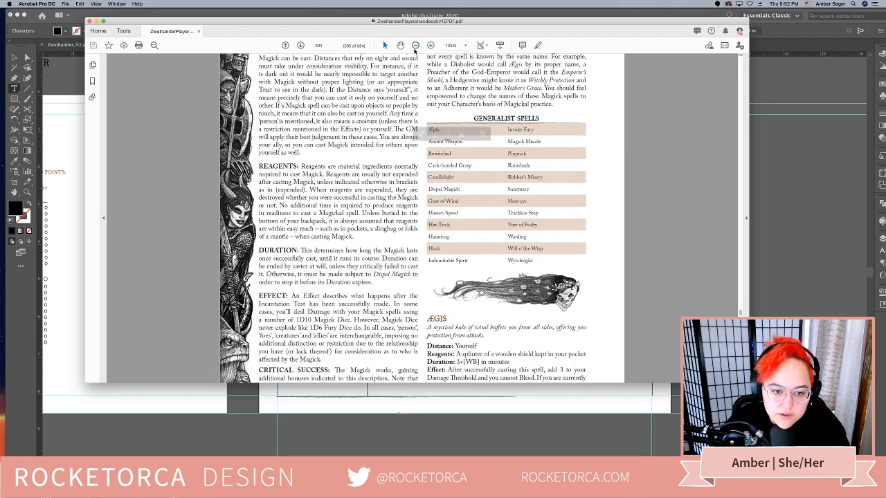
pyautogui.click(415, 45)
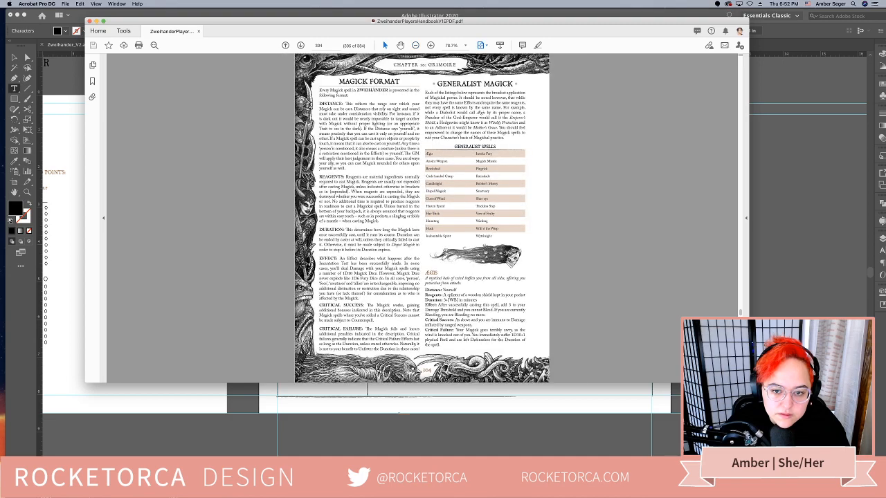
pyautogui.click(300, 45)
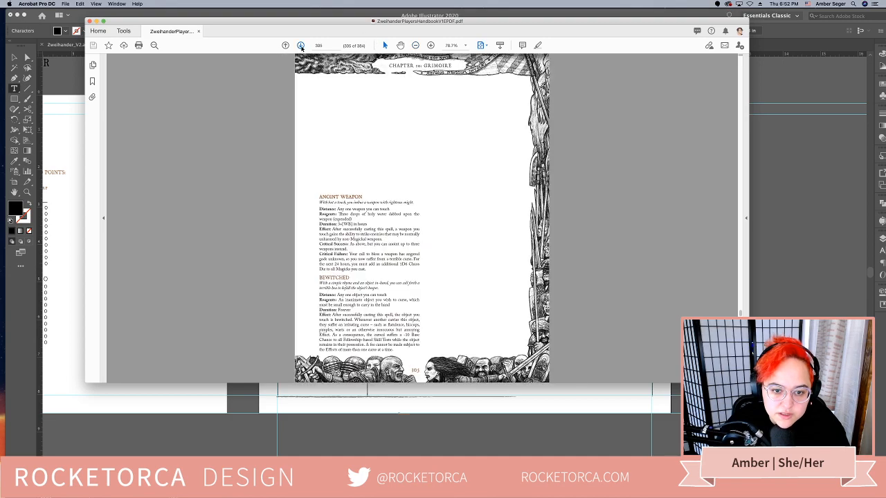
pyautogui.click(300, 45)
pyautogui.click(301, 45)
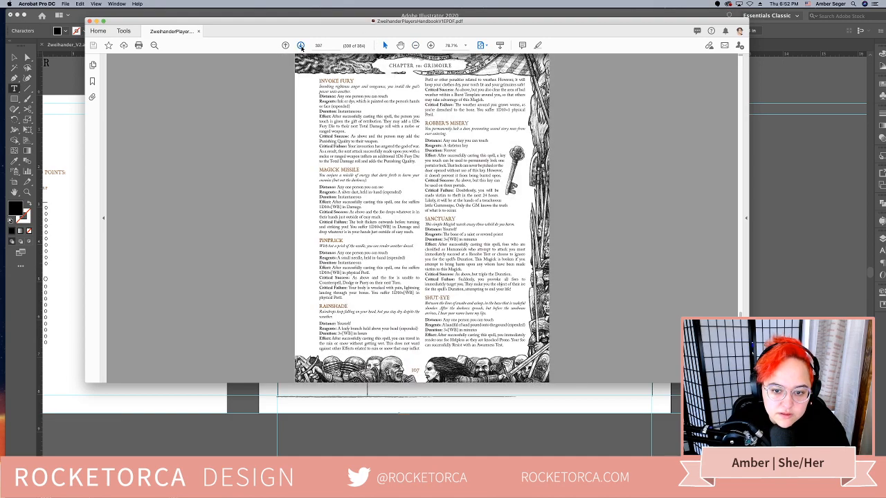
pyautogui.click(301, 45)
pyautogui.click(300, 45)
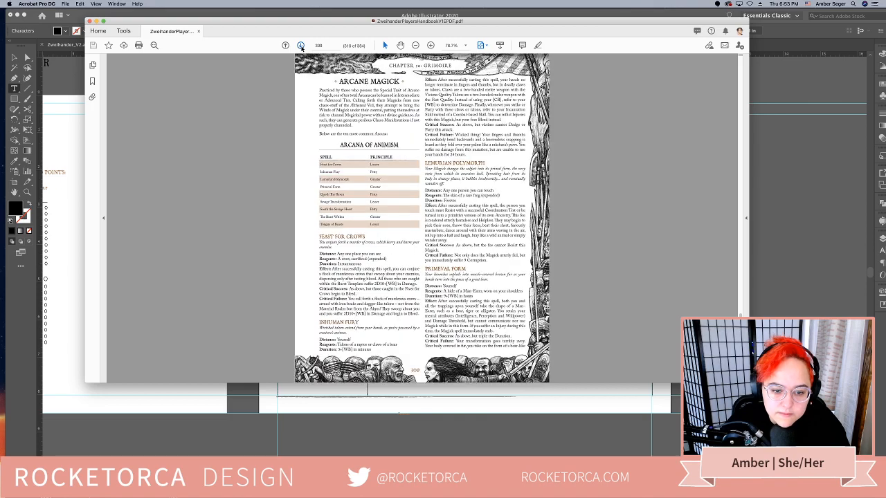
# Look through the arcane spell descriptions from Arcana of Animism to the end of Arcana of Elementalism
pyautogui.click(301, 45)
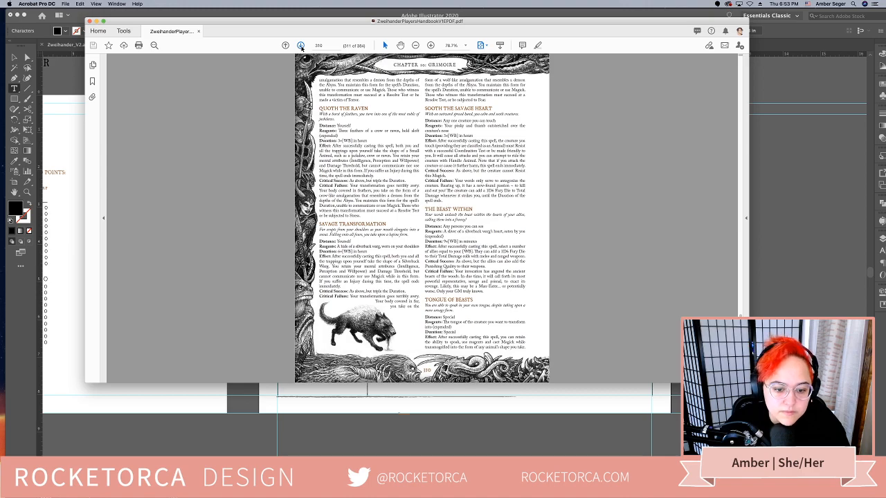
pyautogui.click(300, 45)
pyautogui.click(301, 45)
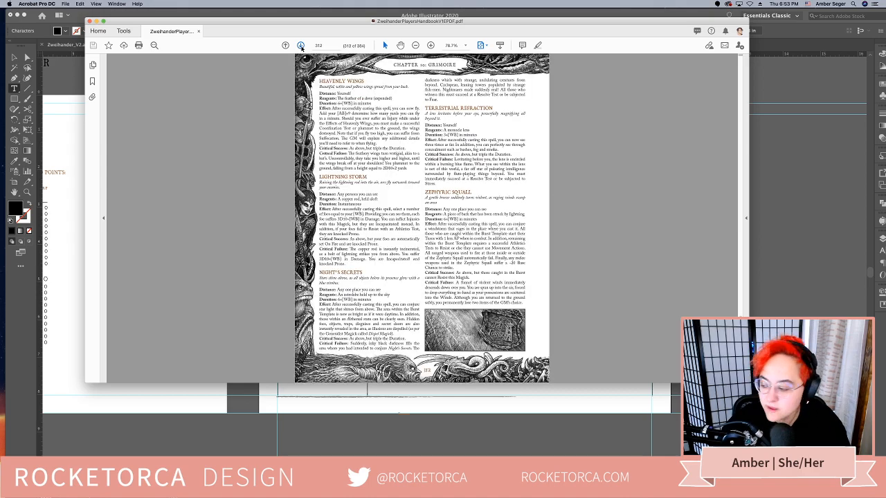
pyautogui.click(301, 45)
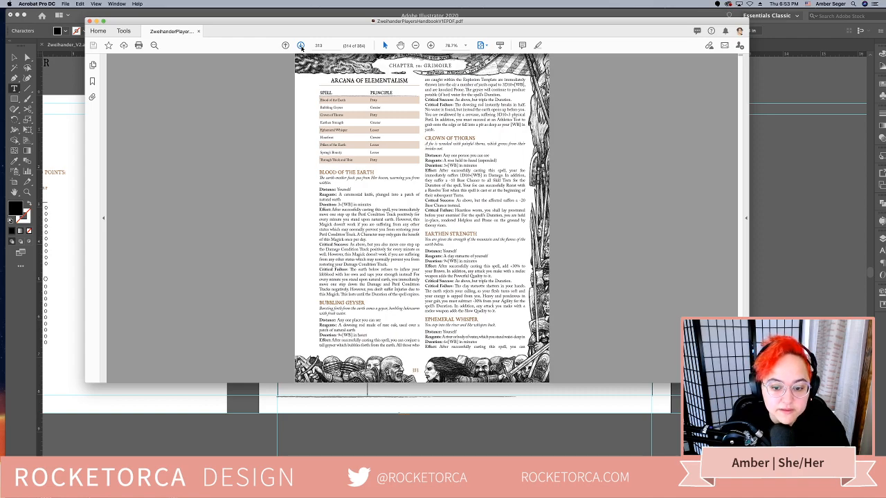
pyautogui.click(301, 45)
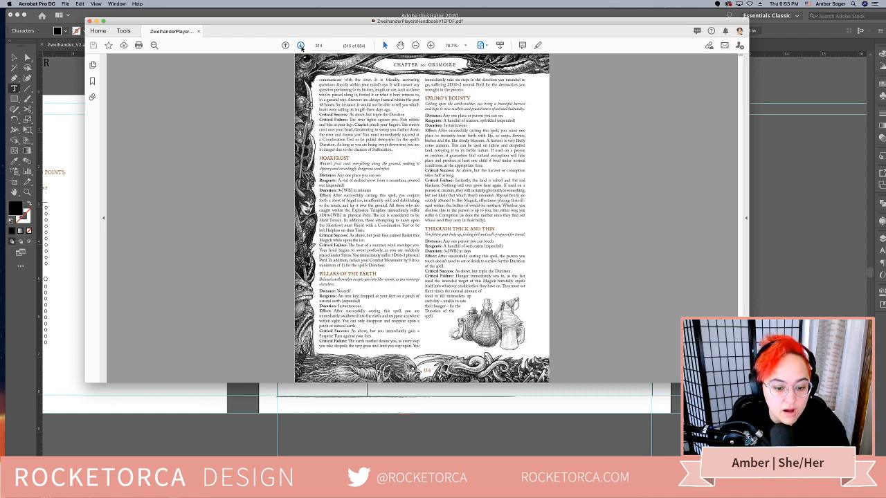
# Switch back to Illustrator and move the spell header row and the rule below it up towards the Magick & Rituals heading
pyautogui.click(96, 22)
pyautogui.click(15, 61)
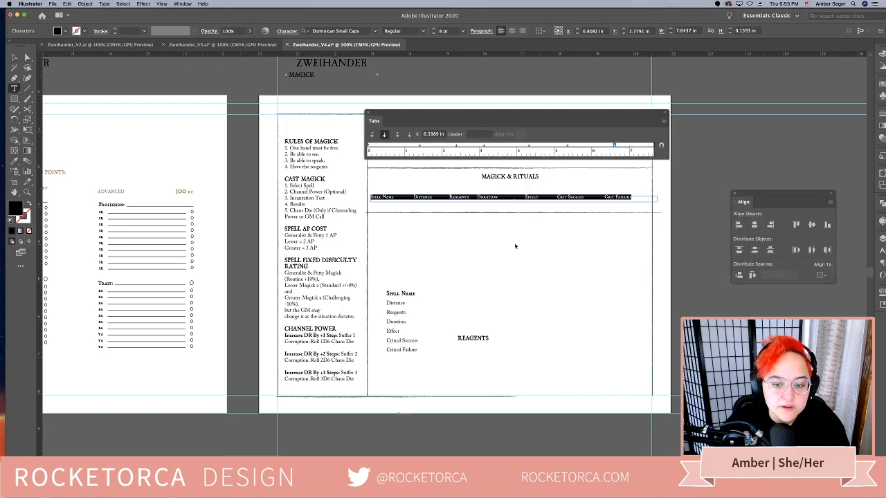
pyautogui.click(15, 55)
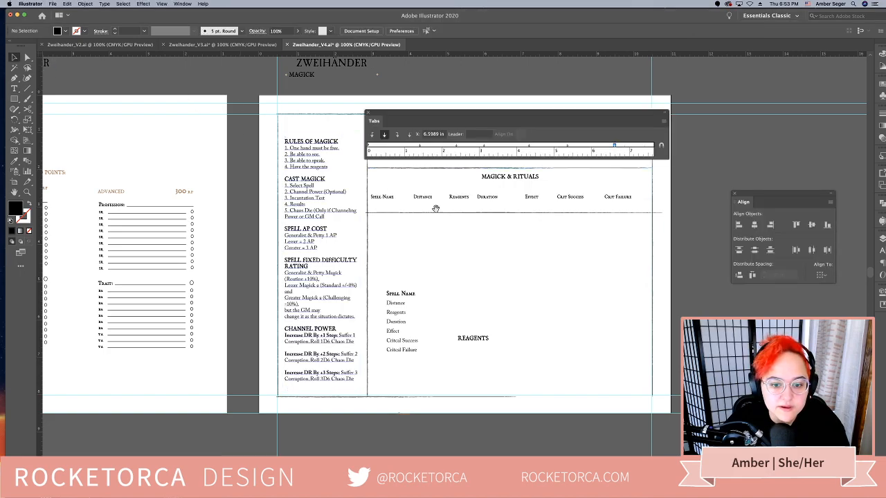
pyautogui.hscroll(3, 386, 228)
pyautogui.click(414, 206)
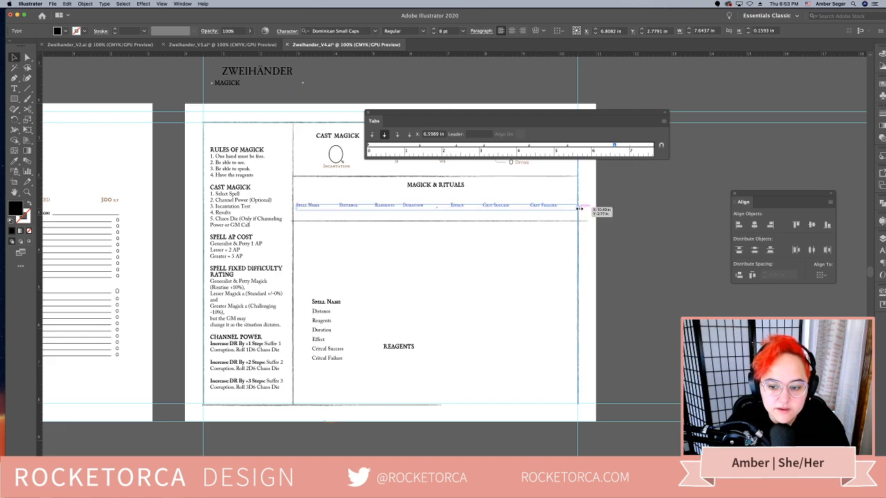
pyautogui.click(490, 235)
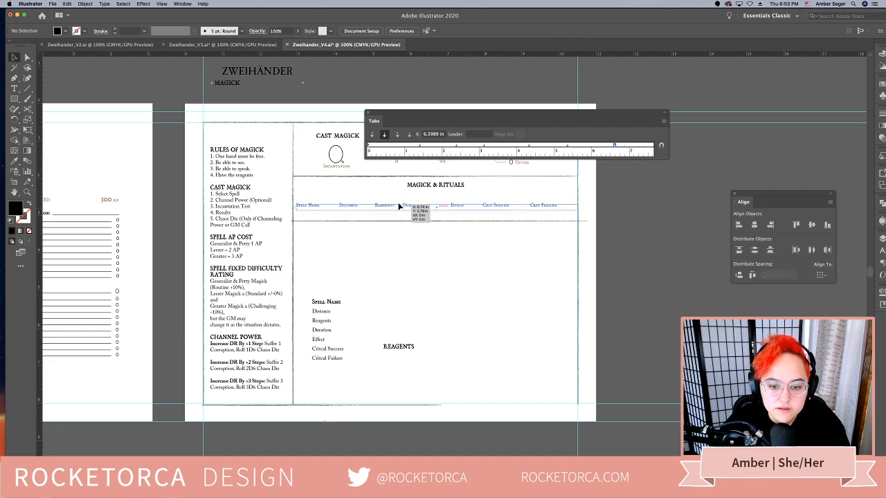
pyautogui.moveTo(400, 208); pyautogui.dragTo(455, 226)
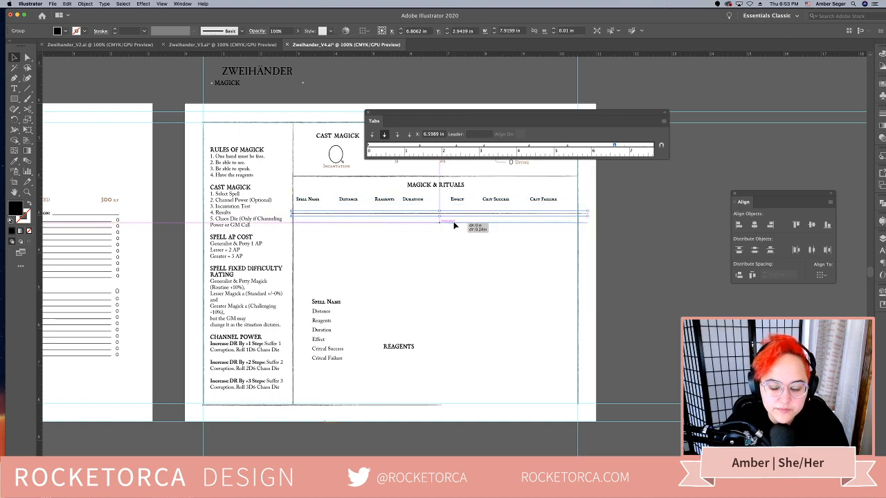
# Undo the last rule copy and duplicate the rule below the spell headings downward to make six ruled lines
pyautogui.click(449, 260)
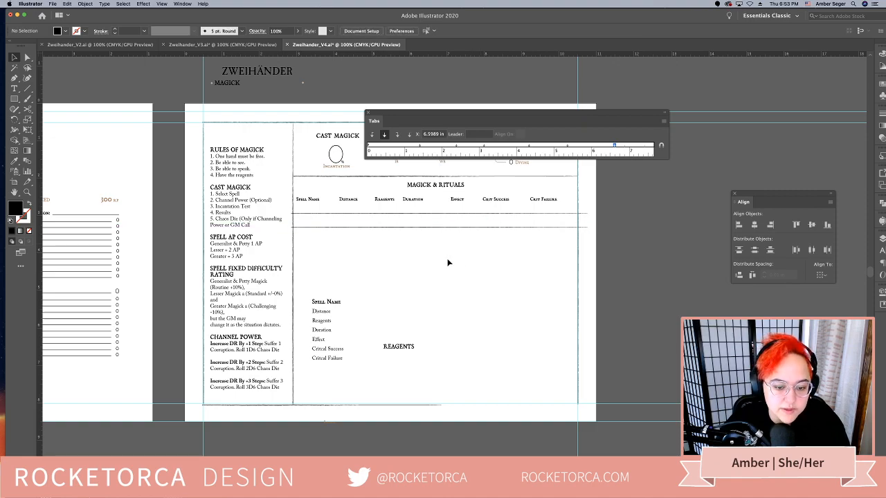
pyautogui.press('super+z')
pyautogui.click(449, 231)
pyautogui.moveTo(450, 223)
pyautogui.mouseDown()
pyautogui.moveTo(451, 237)
pyautogui.moveTo(452, 208)
pyautogui.mouseUp()
pyautogui.moveTo(456, 214); pyautogui.dragTo(457, 240)
pyautogui.click(474, 291)
pyautogui.moveTo(481, 313); pyautogui.dragTo(467, 286)
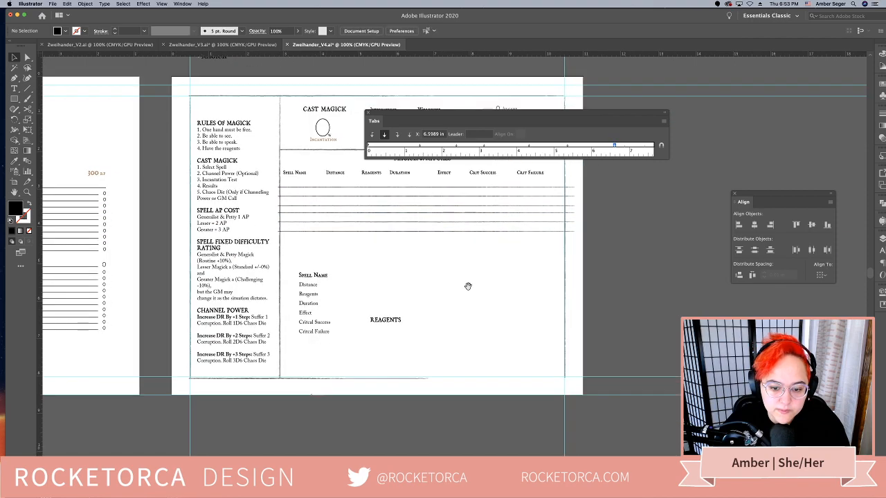
# Move the stacked list of spell fields, from Spell Name to Critical Failure, off the artboard's right side
pyautogui.moveTo(429, 215); pyautogui.dragTo(429, 212)
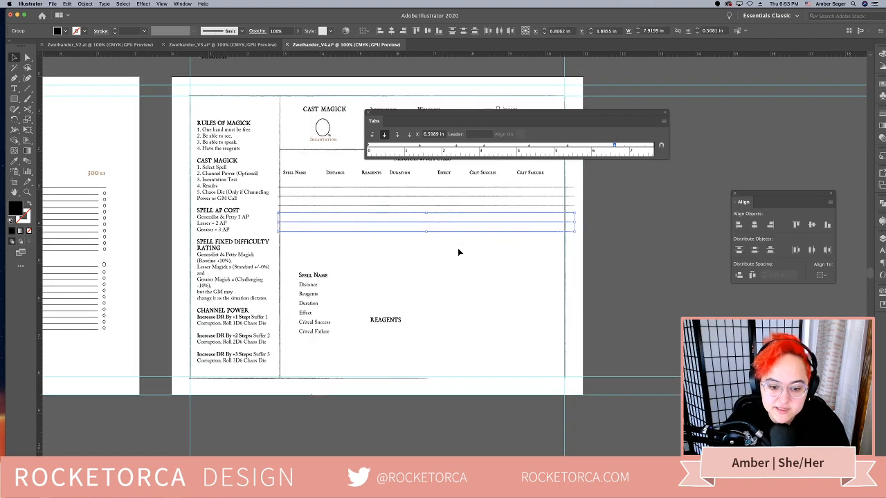
pyautogui.moveTo(456, 251); pyautogui.dragTo(440, 234)
pyautogui.moveTo(313, 319); pyautogui.dragTo(618, 270)
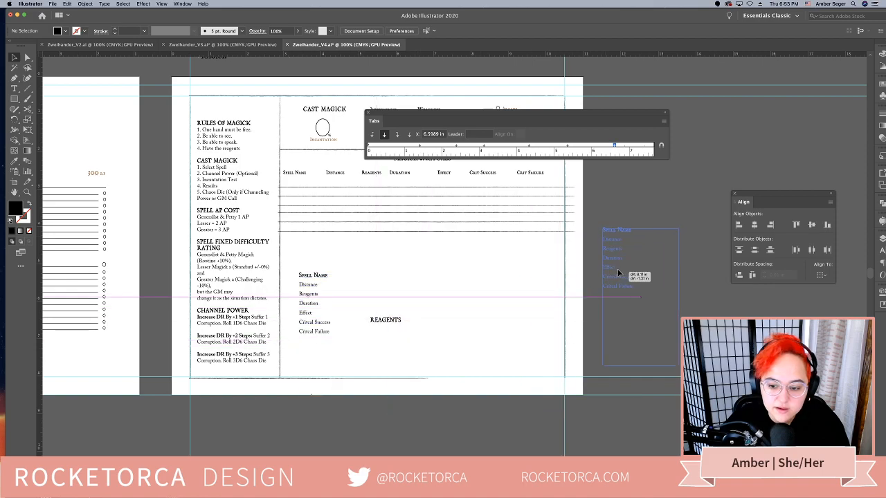
pyautogui.moveTo(491, 253); pyautogui.dragTo(479, 290)
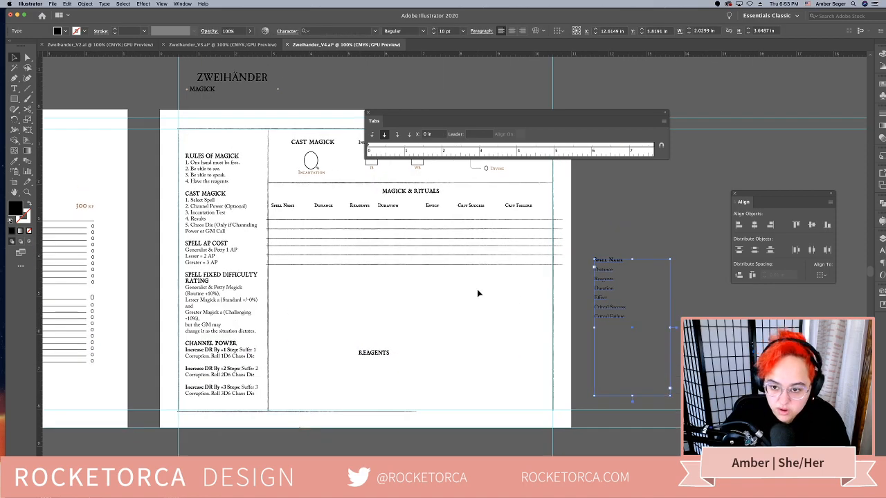
# Duplicate the ruled lines downward to extend the spell table to just above the Reagents heading
pyautogui.moveTo(411, 258); pyautogui.dragTo(393, 225)
pyautogui.click(430, 319)
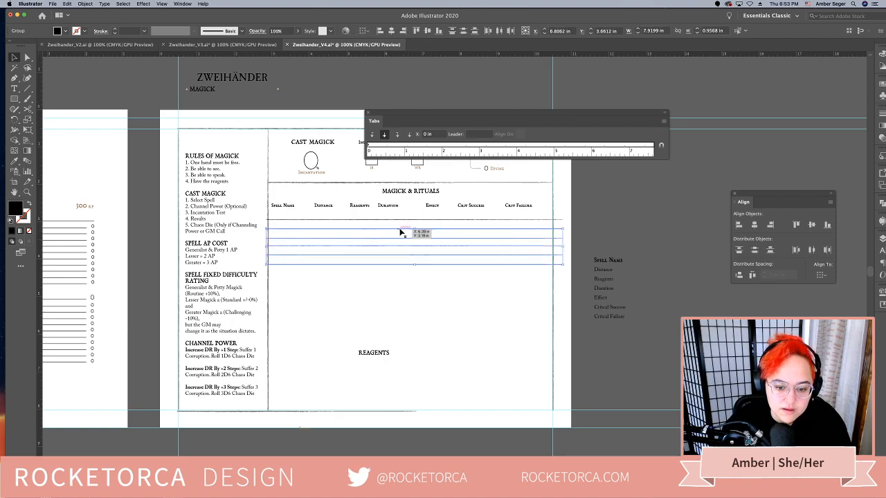
pyautogui.moveTo(438, 303); pyautogui.dragTo(414, 238)
pyautogui.moveTo(429, 284); pyautogui.dragTo(468, 306)
pyautogui.click(478, 322)
pyautogui.click(475, 361)
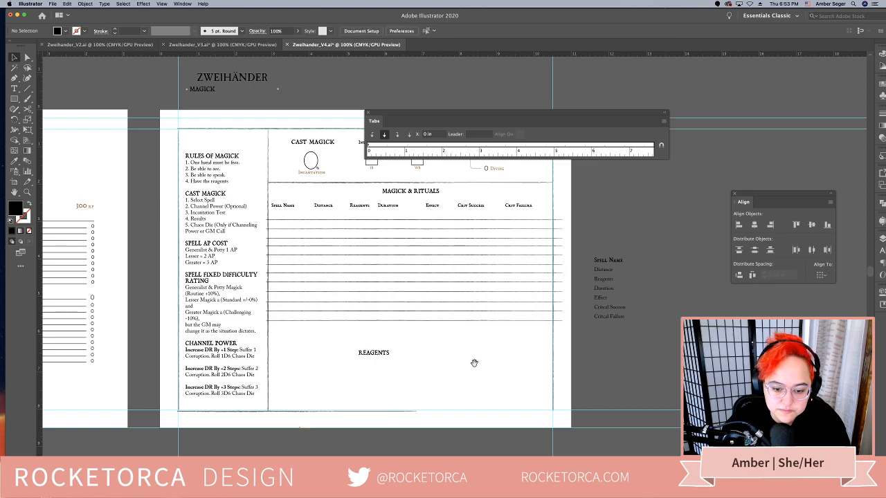
# Move the lowest ruled line of the Magick & Rituals table down, closer to the Reagents heading
pyautogui.moveTo(475, 362); pyautogui.dragTo(464, 348)
pyautogui.moveTo(446, 206); pyautogui.dragTo(445, 200)
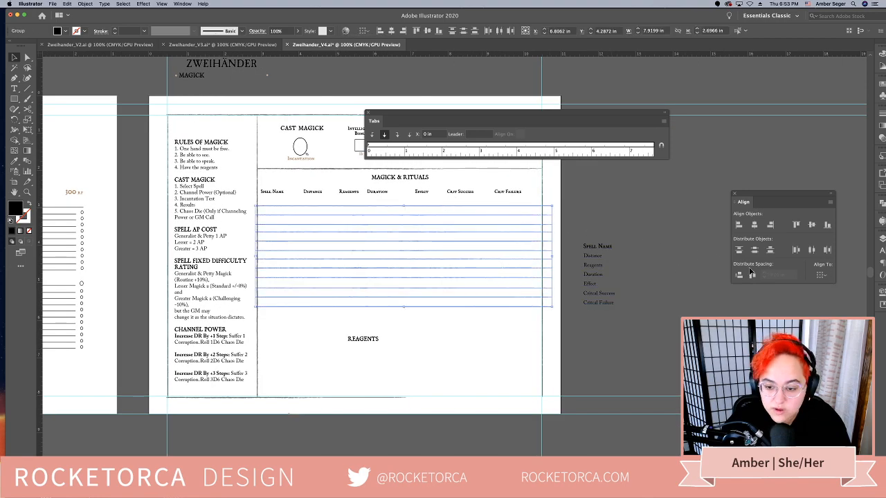
pyautogui.click(829, 278)
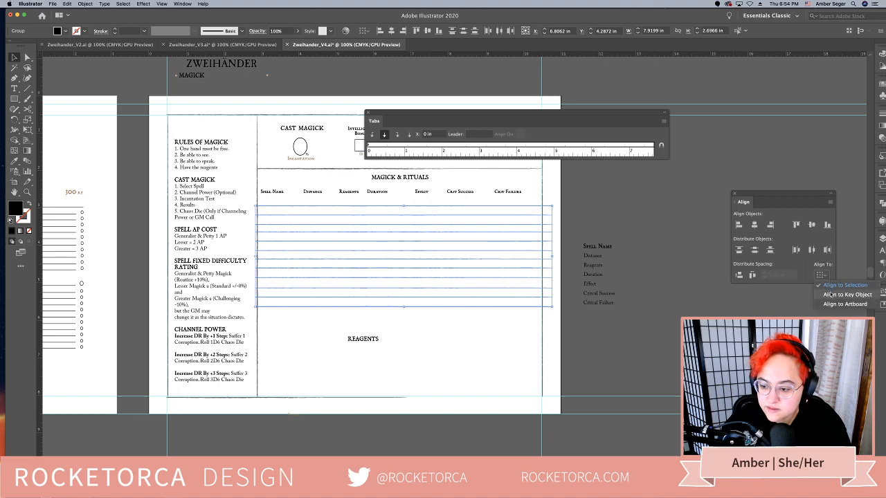
pyautogui.click(559, 330)
pyautogui.click(490, 315)
pyautogui.moveTo(490, 307); pyautogui.dragTo(468, 205)
# Distribute all the spell table's ruled lines with equal vertical spacing, aligned to the selection
pyautogui.click(486, 210)
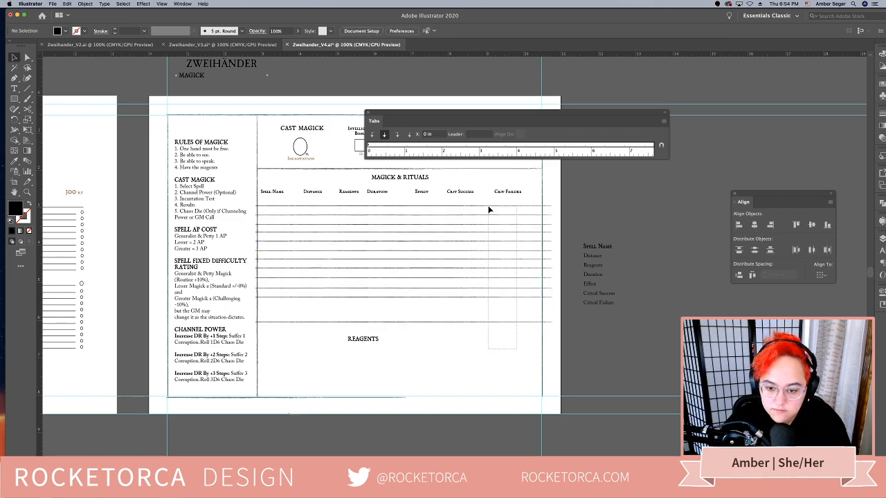
pyautogui.click(511, 206)
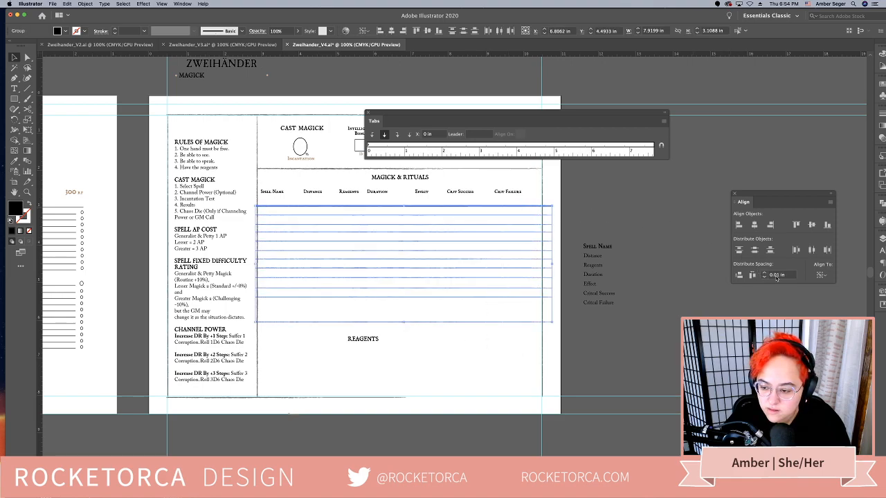
pyautogui.click(739, 276)
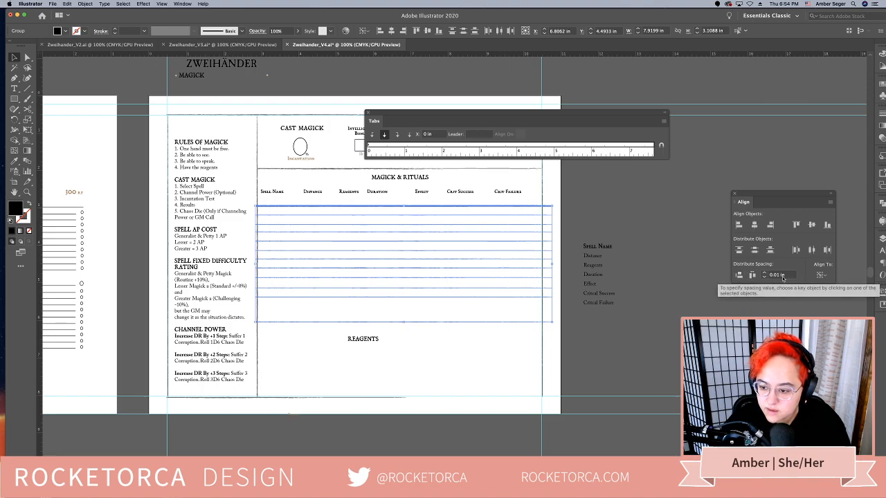
pyautogui.click(824, 277)
pyautogui.click(828, 287)
pyautogui.click(739, 275)
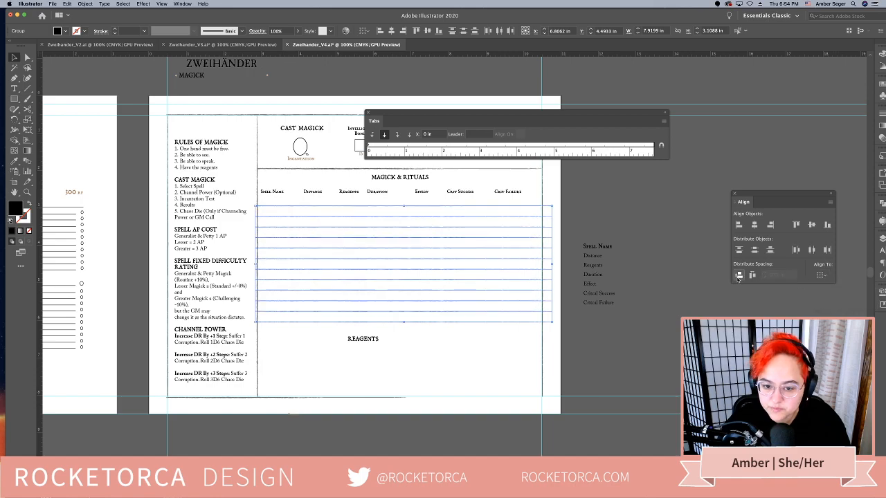
pyautogui.click(477, 370)
# Move the Reagents heading down and lower the spell table's bottom rule into the gap above it
pyautogui.hscroll(-2, 498, 363)
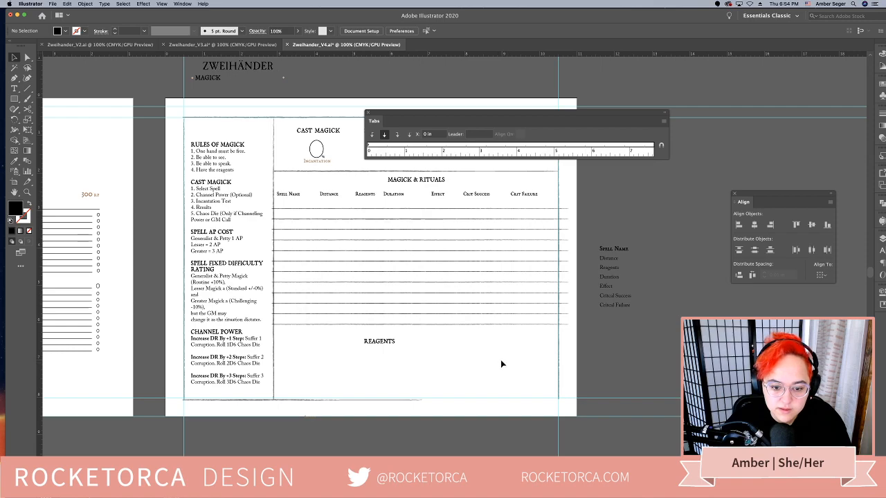
pyautogui.moveTo(384, 343); pyautogui.dragTo(385, 365)
pyautogui.moveTo(421, 327); pyautogui.dragTo(420, 336)
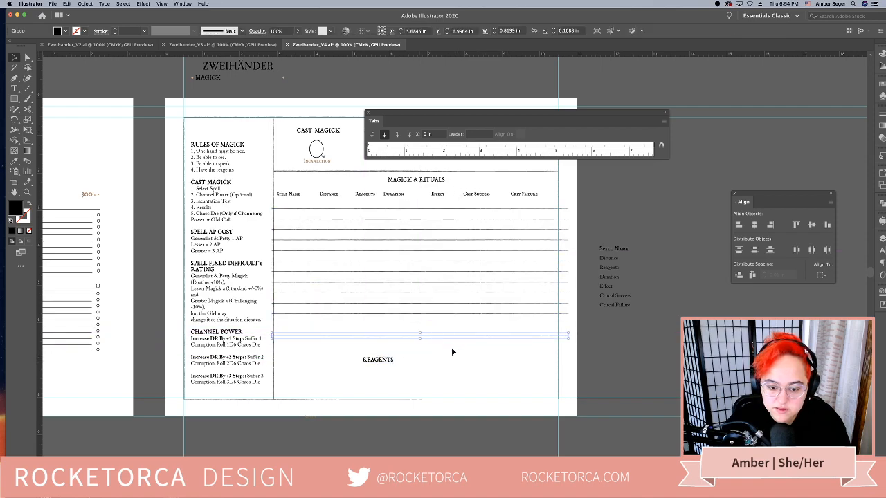
# Redistribute the spell table's ruled lines evenly between the header row and the lowered bottom rule
pyautogui.moveTo(472, 358); pyautogui.dragTo(449, 276)
pyautogui.moveTo(438, 210); pyautogui.dragTo(438, 208)
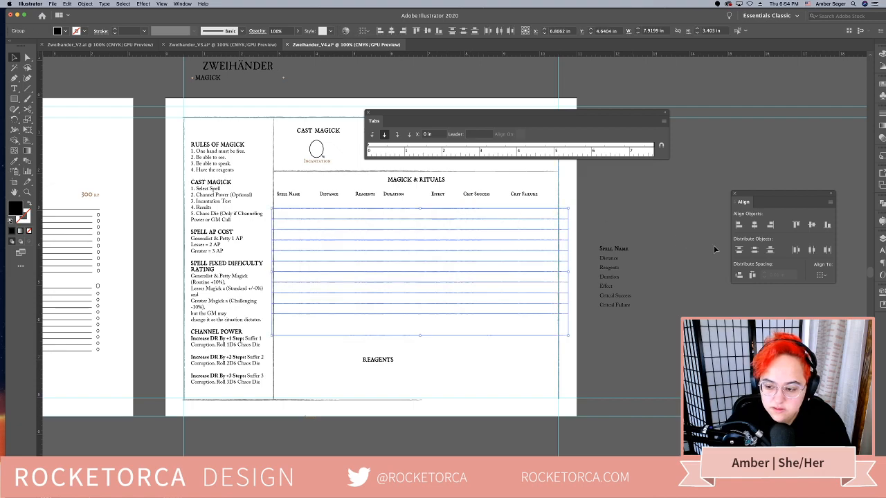
pyautogui.click(823, 277)
pyautogui.click(828, 291)
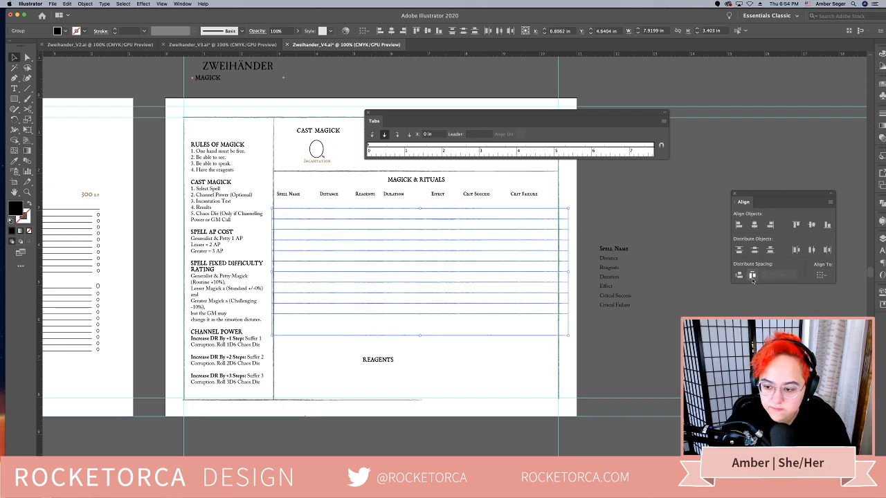
pyautogui.click(739, 275)
pyautogui.click(526, 349)
# Raise the Cast Magick fields and the divider below them slightly towards the top of the frame
pyautogui.scroll(3, 516, 370)
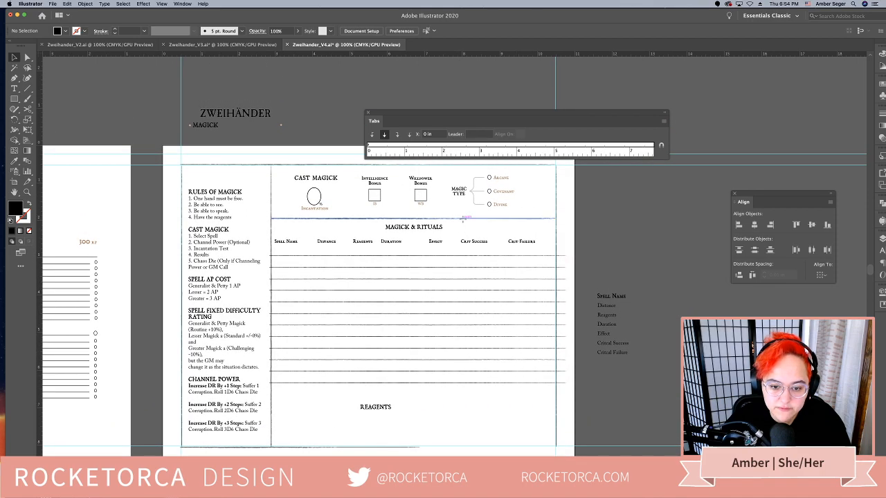
pyautogui.moveTo(462, 219); pyautogui.dragTo(463, 216)
pyautogui.click(529, 205)
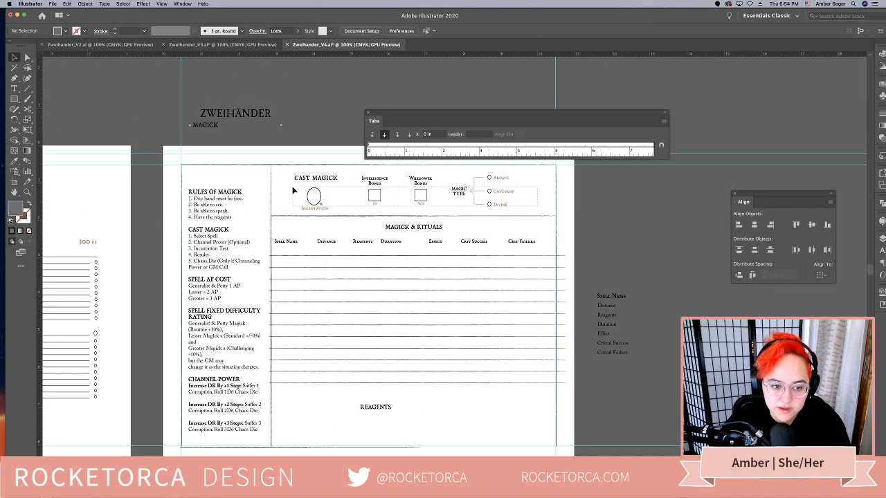
pyautogui.moveTo(287, 178); pyautogui.dragTo(312, 175)
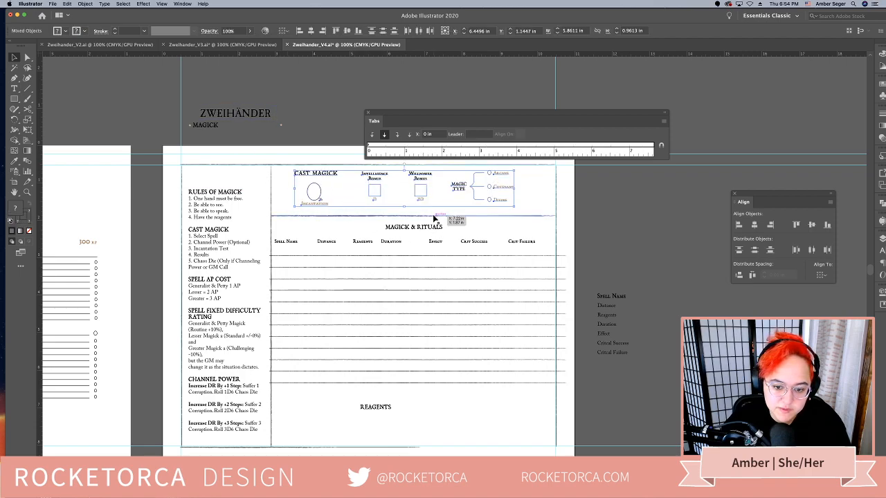
pyautogui.moveTo(433, 216); pyautogui.dragTo(434, 211)
# Move the Magick & Rituals heading, column headings and ruled lines up below the divider, and raise the Reagents heading beneath them
pyautogui.moveTo(522, 421); pyautogui.dragTo(432, 221)
pyautogui.click(514, 423)
pyautogui.moveTo(510, 422); pyautogui.dragTo(498, 376)
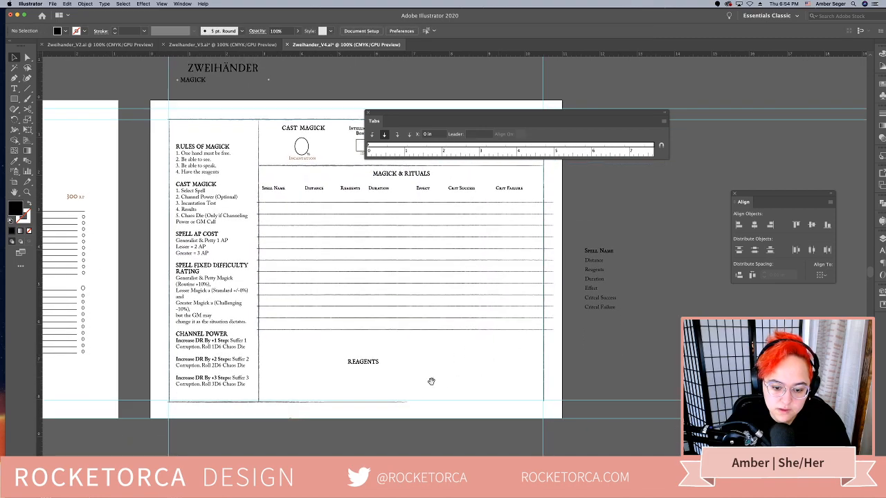
pyautogui.moveTo(367, 368); pyautogui.dragTo(602, 334)
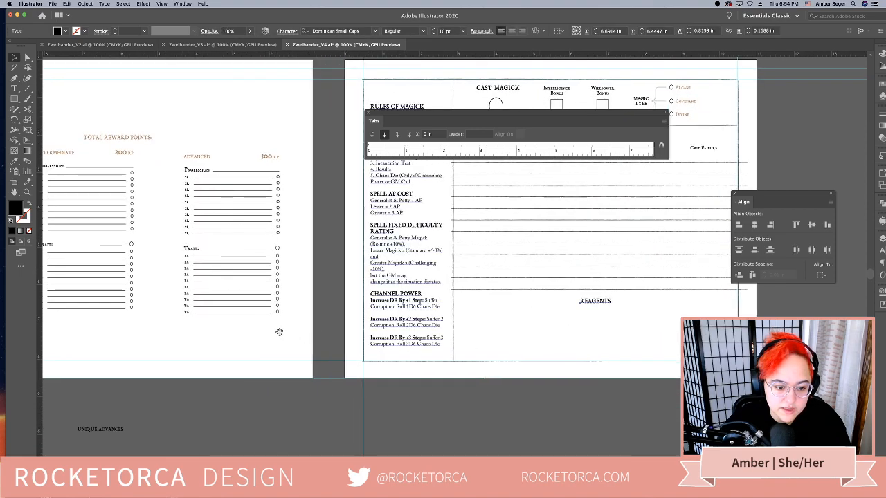
# Copy the group of ruled lines under Talents and paste it onto the Magick page
pyautogui.moveTo(279, 332); pyautogui.dragTo(531, 308)
pyautogui.moveTo(366, 311); pyautogui.dragTo(549, 306)
pyautogui.moveTo(278, 284); pyautogui.dragTo(379, 280)
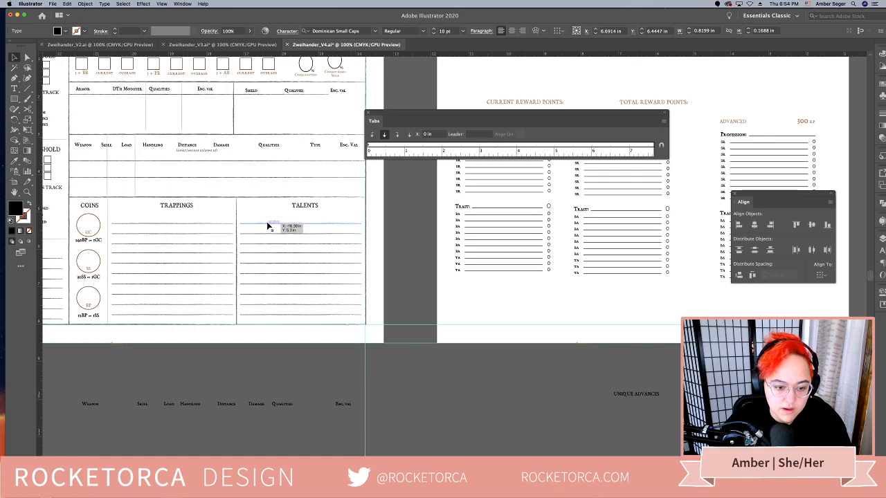
pyautogui.click(299, 322)
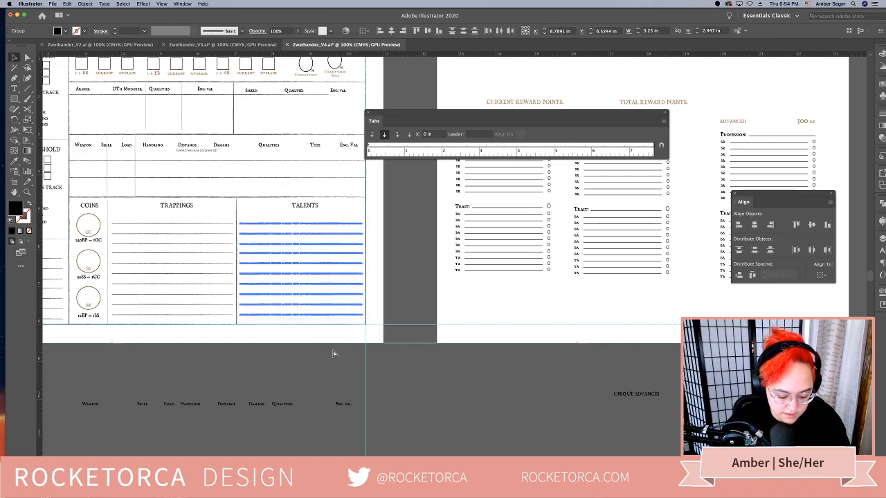
pyautogui.moveTo(512, 385); pyautogui.dragTo(331, 358)
pyautogui.hscroll(6, 415, 343)
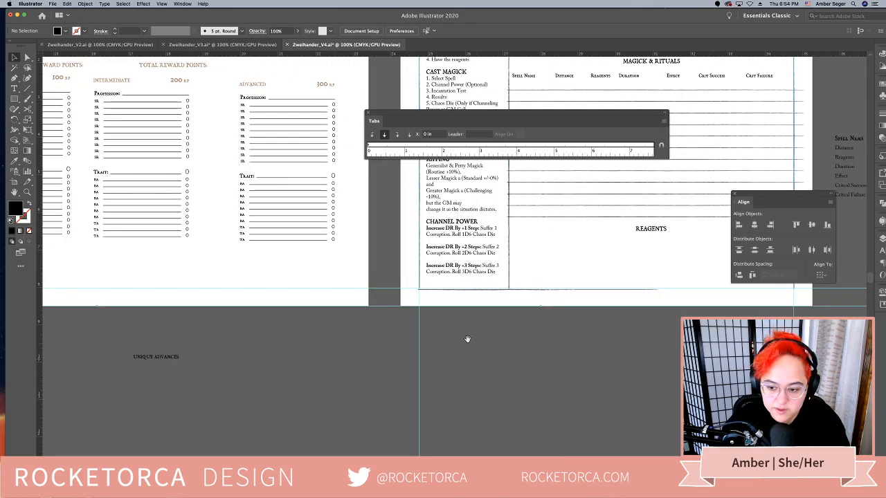
pyautogui.click(450, 246)
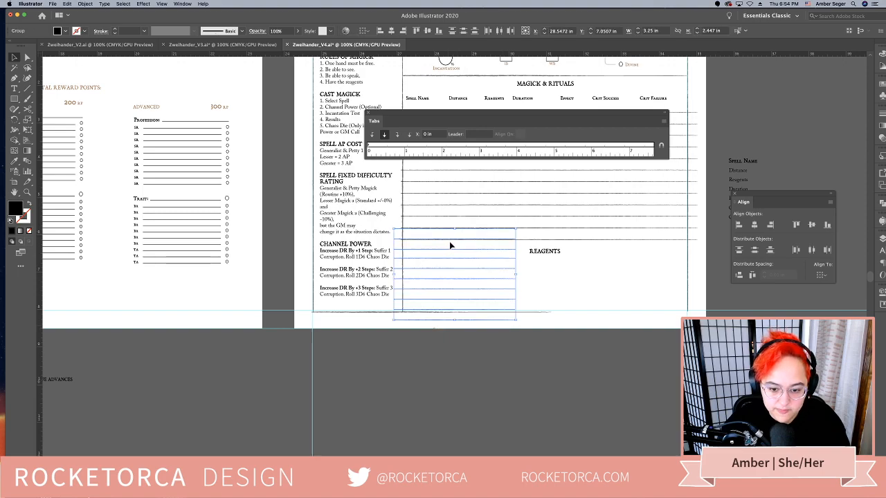
# Place the pasted lines below the Reagents heading, inside the column's left edge, and narrow them to about 1.9 in wide
pyautogui.moveTo(452, 243); pyautogui.dragTo(468, 272)
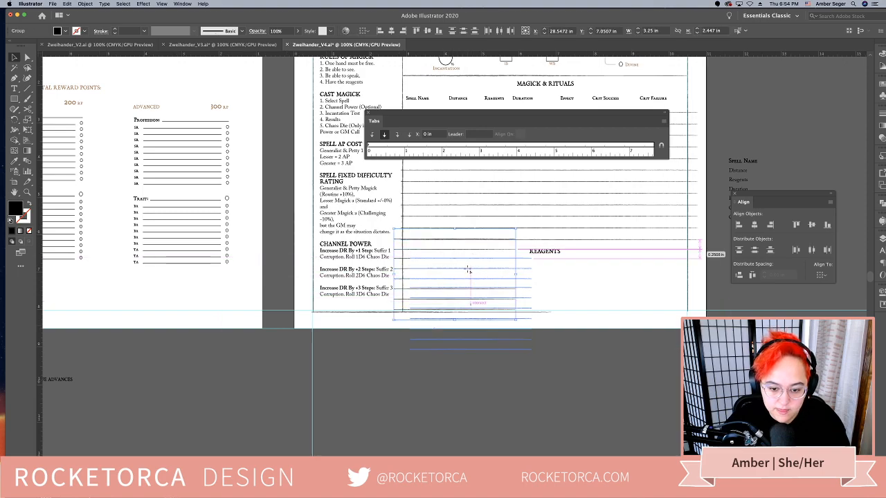
pyautogui.moveTo(532, 303); pyautogui.dragTo(574, 291)
pyautogui.moveTo(639, 297); pyautogui.dragTo(535, 304)
pyautogui.press('super+z')
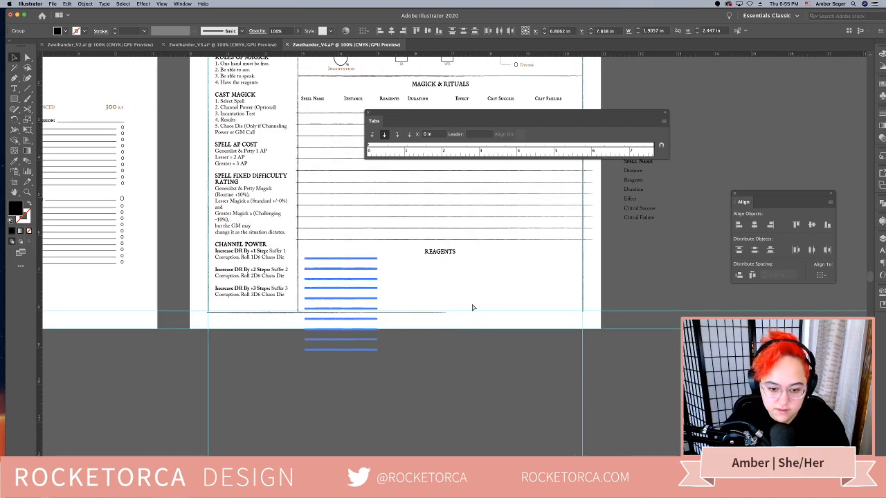
pyautogui.moveTo(377, 305); pyautogui.dragTo(617, 290)
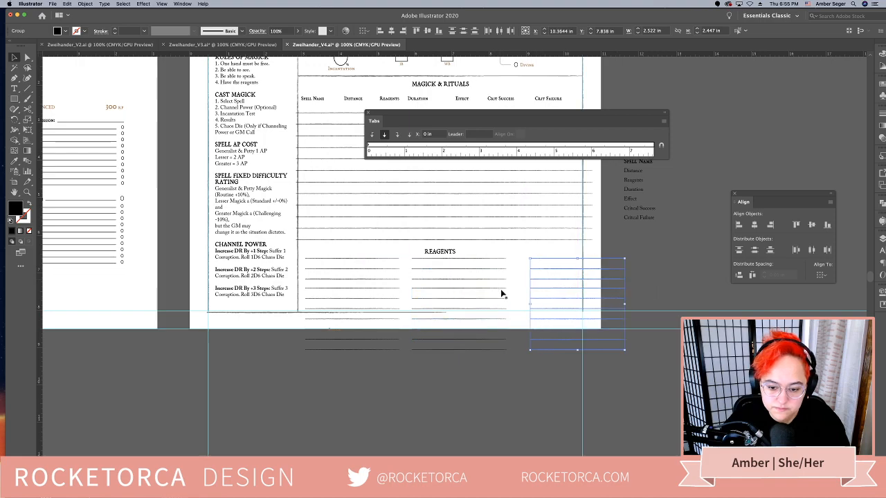
pyautogui.press('super+z')
pyautogui.press('super+z')
pyautogui.press('super+z')
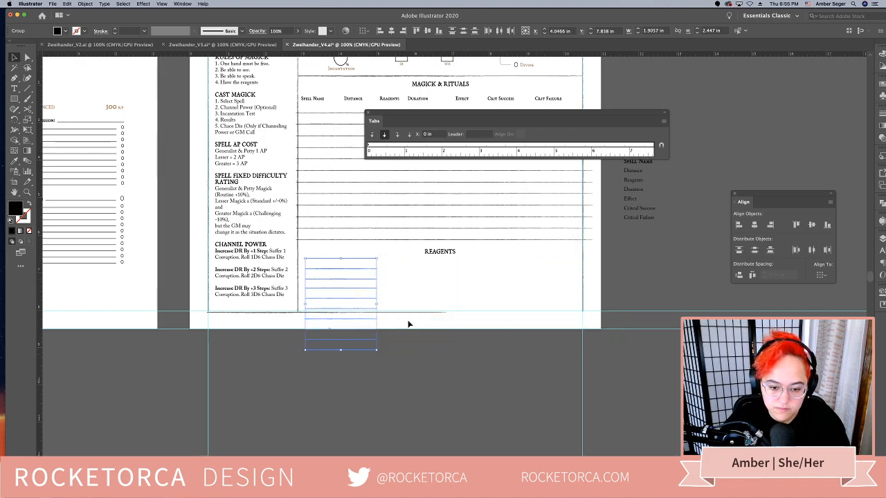
# Widen the Reagents lines to about 2.4 in and duplicate them across to make three columns
pyautogui.moveTo(378, 304); pyautogui.dragTo(572, 281)
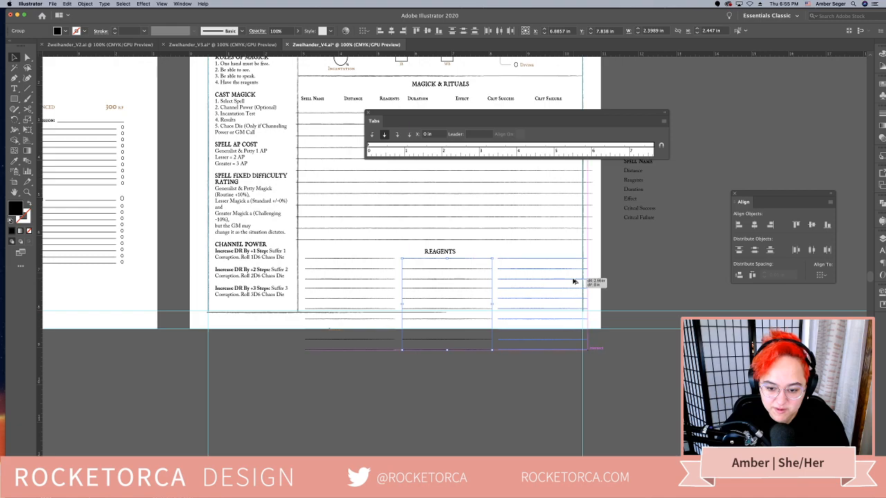
pyautogui.click(513, 380)
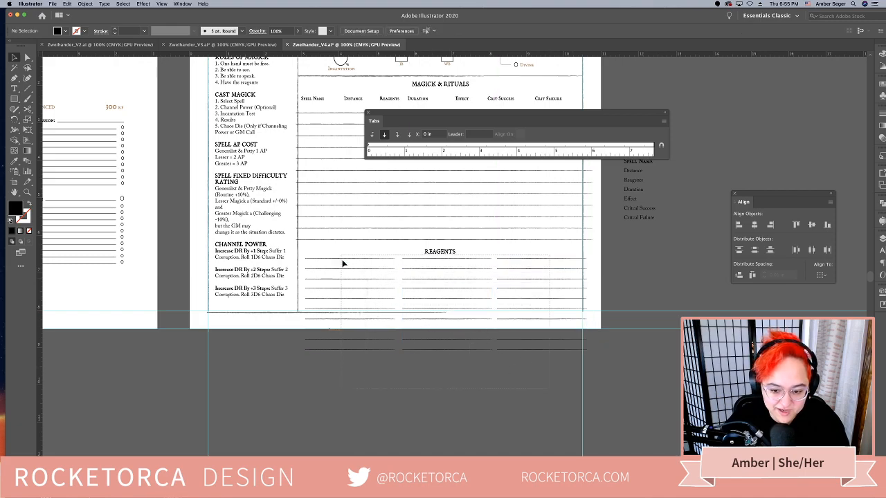
# Select the three Reagents line columns without the heading and narrow them together to fit inside the right margin guide
pyautogui.moveTo(342, 257); pyautogui.dragTo(279, 316)
pyautogui.keyDown('shift'); pyautogui.click(279, 315); pyautogui.keyUp('shift')
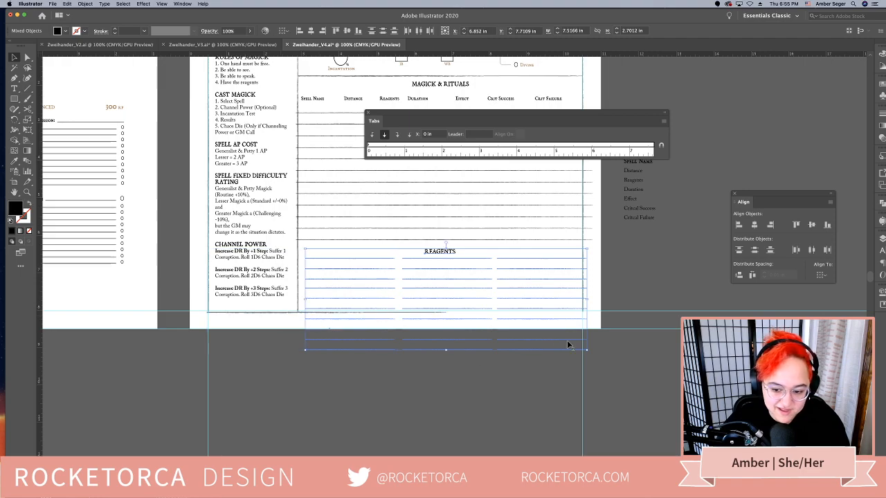
pyautogui.moveTo(587, 299); pyautogui.dragTo(571, 299)
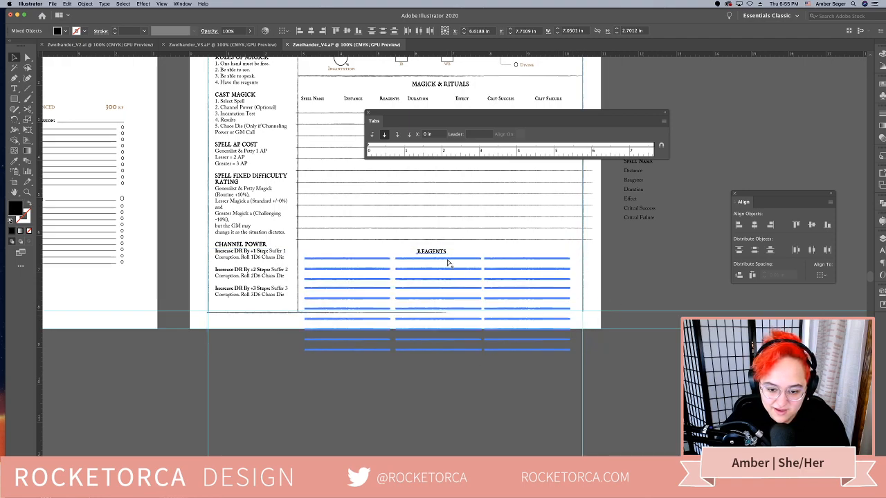
pyautogui.press('super+z')
pyautogui.keyDown('shift'); pyautogui.click(447, 253); pyautogui.keyUp('shift')
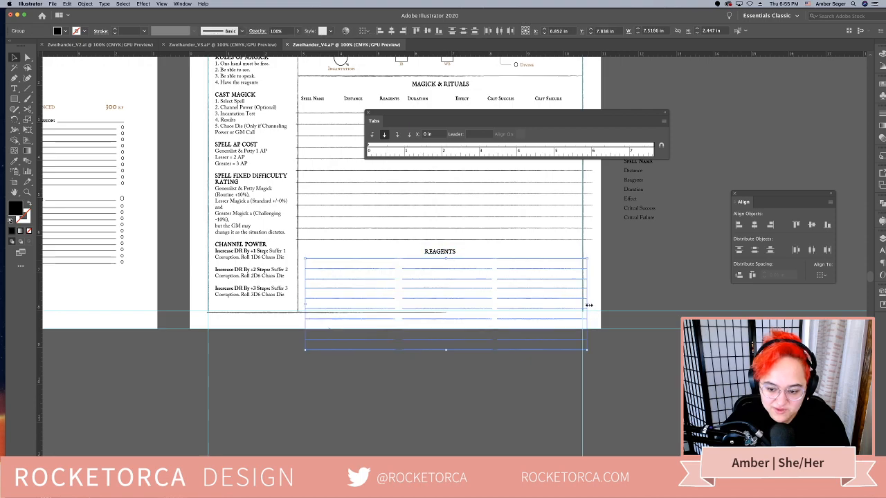
pyautogui.moveTo(588, 305); pyautogui.dragTo(576, 307)
pyautogui.click(496, 382)
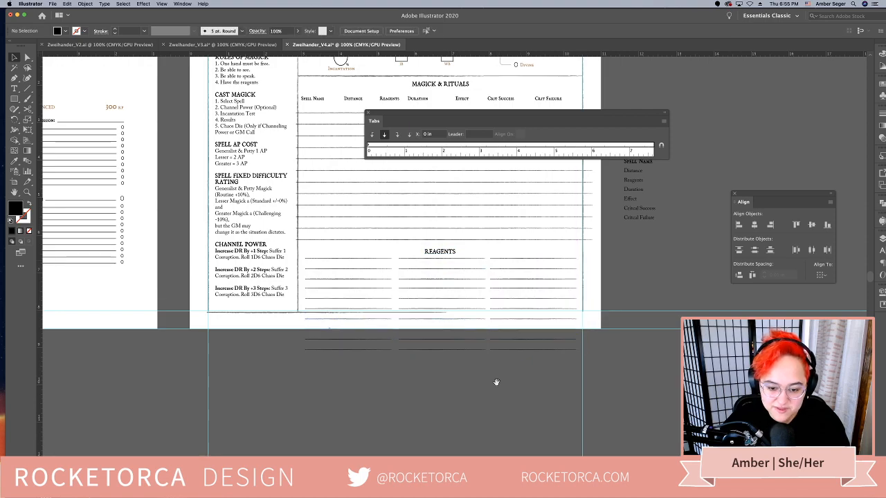
# Delete the Reagents lines in all three columns that extend below the frame's bottom border
pyautogui.moveTo(496, 382); pyautogui.dragTo(490, 397)
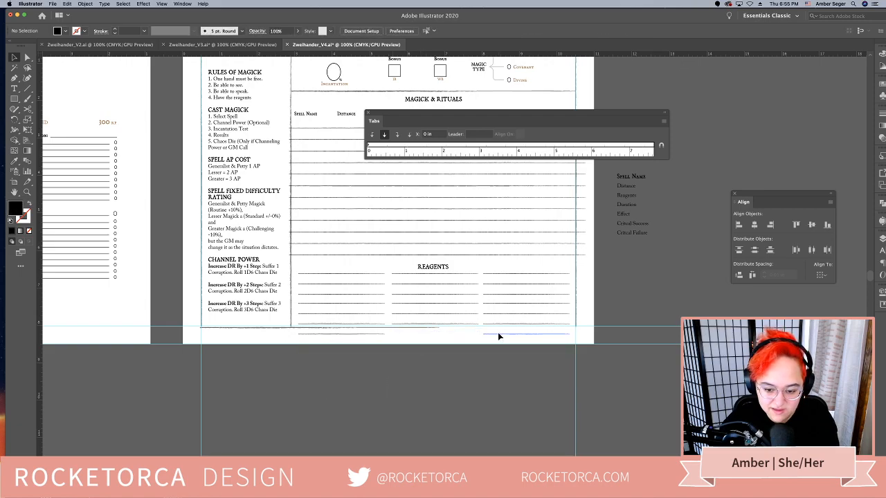
pyautogui.click(369, 335)
pyautogui.press('Delete')
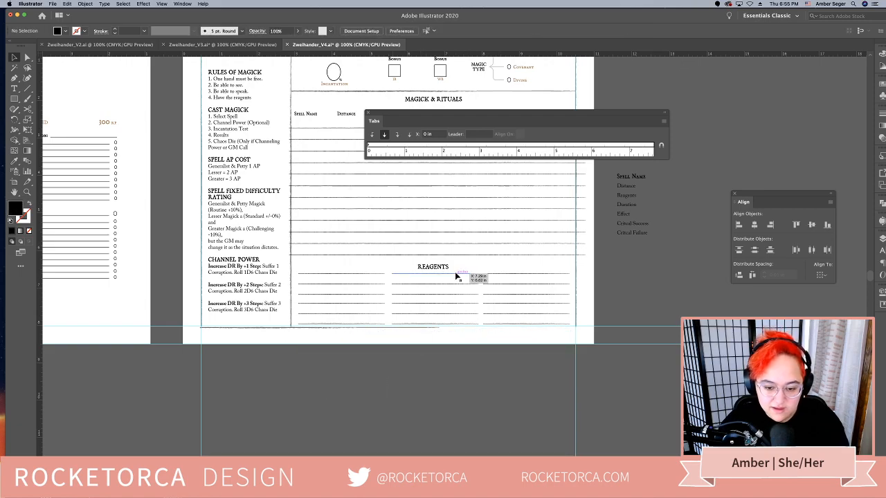
# Nudge the Reagents heading up slightly to leave more room above its lines
pyautogui.moveTo(443, 268); pyautogui.dragTo(444, 267)
pyautogui.click(442, 356)
pyautogui.moveTo(458, 315); pyautogui.dragTo(447, 354)
pyautogui.moveTo(547, 273); pyautogui.dragTo(590, 337)
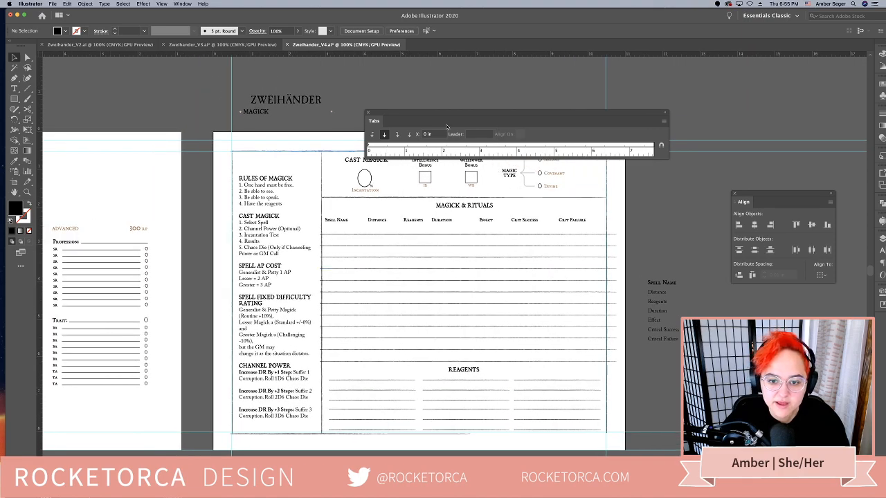
# Move the Tabs panel clear of the Magick artboard and delete the leftover stacked list of spell fields beside it
pyautogui.moveTo(437, 114); pyautogui.dragTo(371, 67)
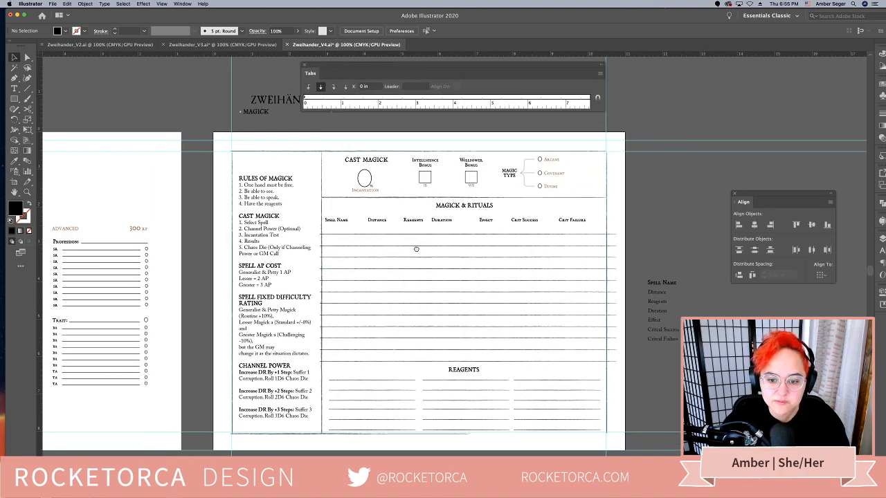
pyautogui.moveTo(416, 249); pyautogui.dragTo(442, 241)
pyautogui.press('super+minus')
pyautogui.click(614, 281)
pyautogui.press('Delete')
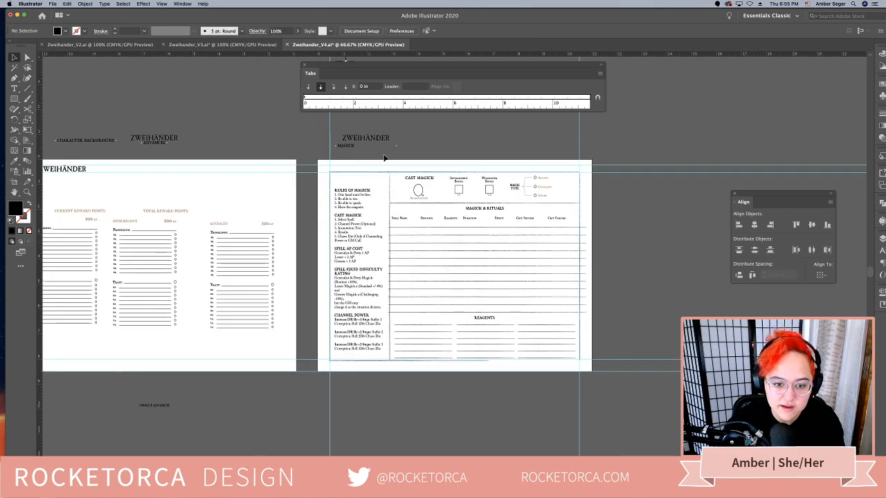
pyautogui.moveTo(305, 372); pyautogui.dragTo(345, 347)
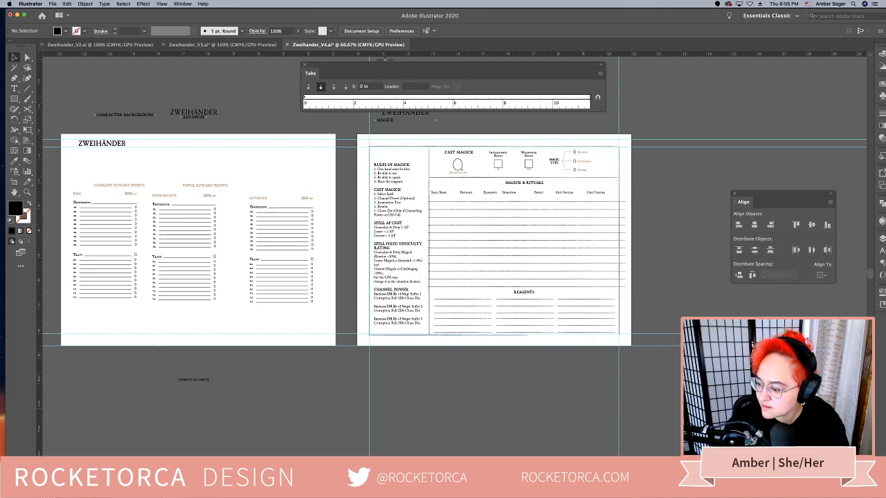
# Delete the two leftover weapon-table header text objects below the combat profile artboard
pyautogui.hotkey('shift', 'Tab')
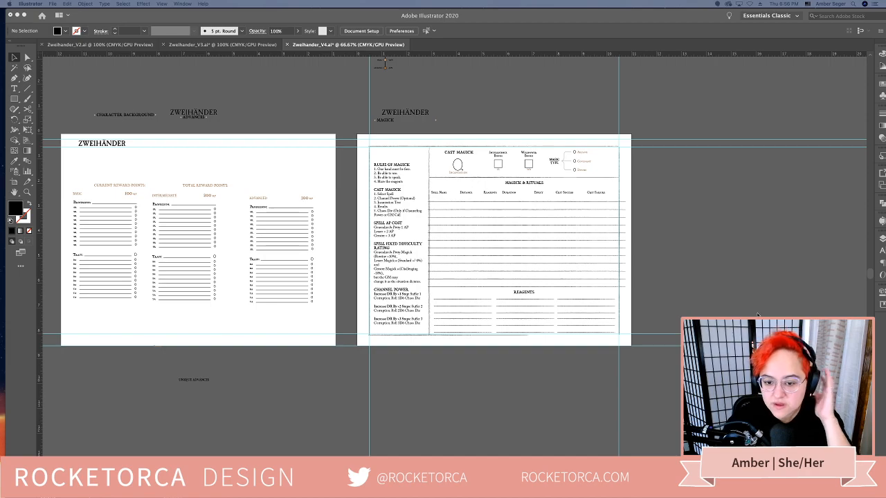
pyautogui.hotkey('shift', 'Tab')
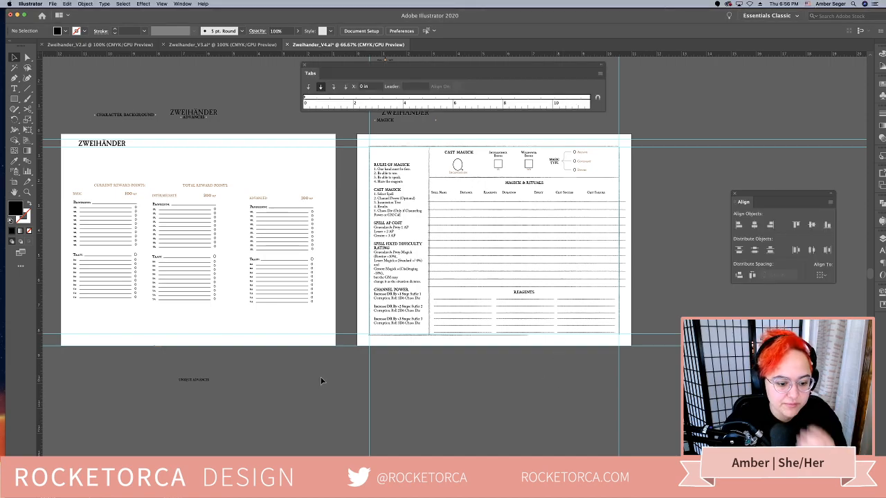
pyautogui.moveTo(279, 364); pyautogui.dragTo(619, 371)
pyautogui.hscroll(-10, 620, 371)
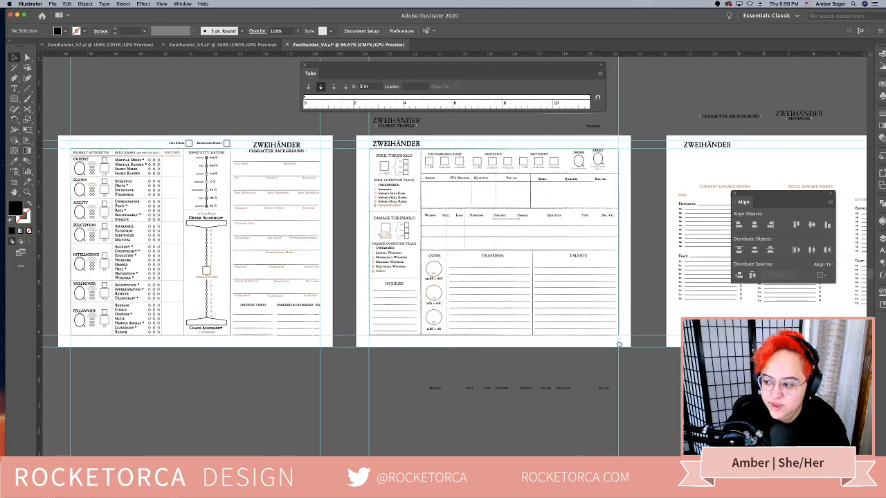
pyautogui.click(462, 385)
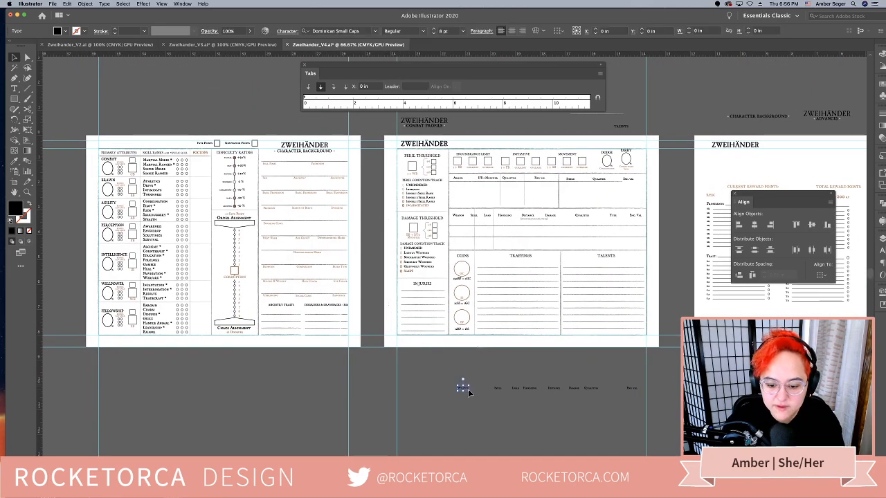
pyautogui.press('Delete')
pyautogui.click(497, 388)
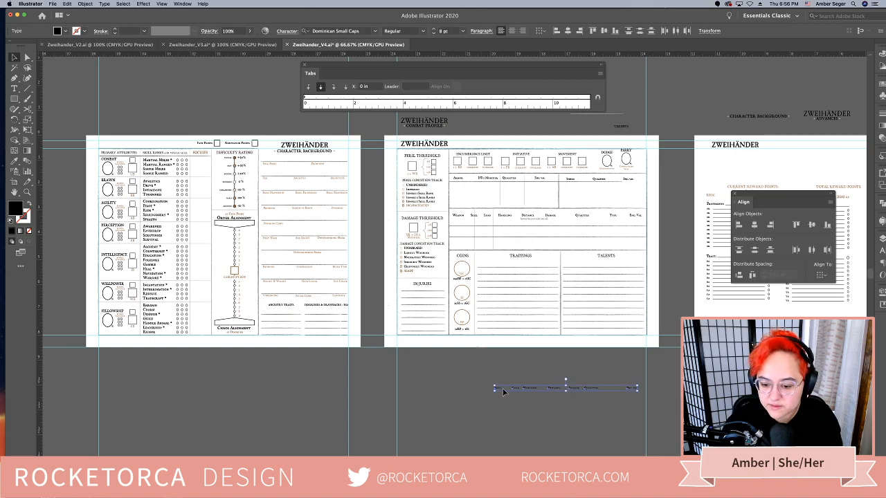
pyautogui.press('Delete')
# Move the Unique Advances heading and the Character Background and Zweihänder Advances titles from the pasteboard onto the advances artboard
pyautogui.hscroll(6, 528, 393)
pyautogui.moveTo(624, 394); pyautogui.dragTo(612, 335)
pyautogui.scroll(2, 496, 158)
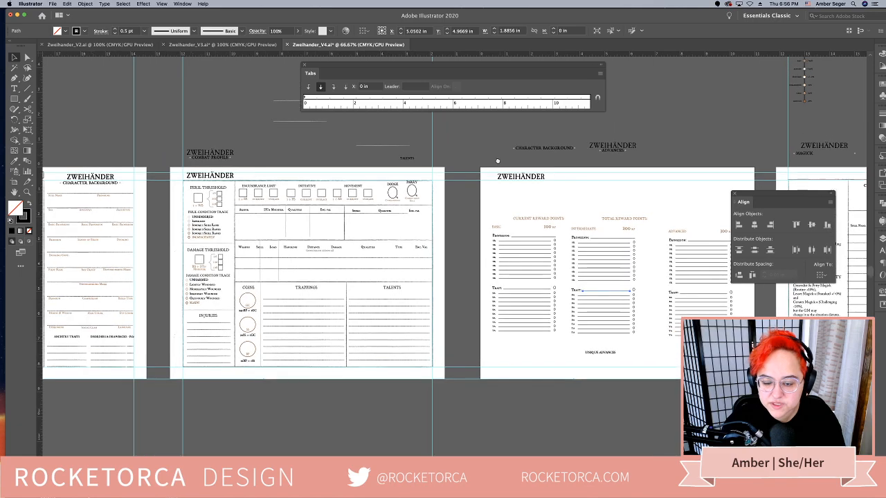
pyautogui.moveTo(498, 140); pyautogui.dragTo(645, 214)
pyautogui.scroll(2, 351, 186)
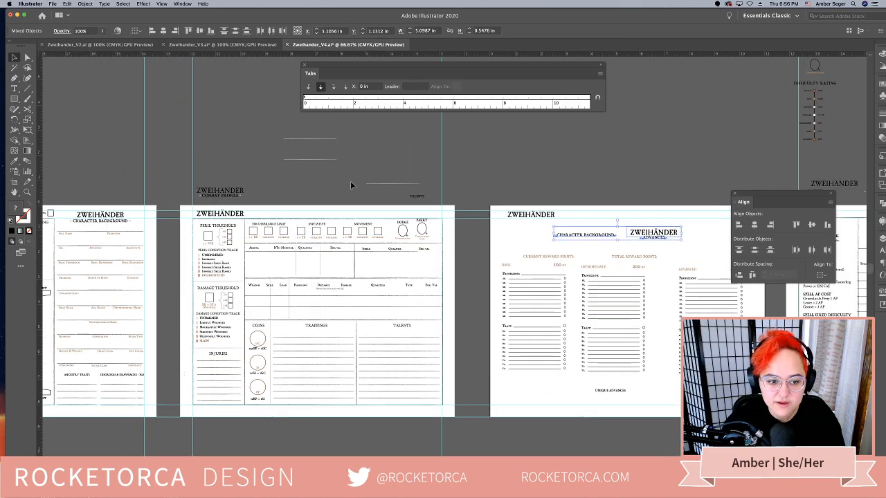
# Delete the stray lines, Talents label, Zweihänder logo and Combat Profile title left above the combat profile artboard
pyautogui.click(391, 191)
pyautogui.moveTo(418, 198); pyautogui.dragTo(278, 192)
pyautogui.press('Delete')
pyautogui.click(228, 196)
pyautogui.click(284, 197)
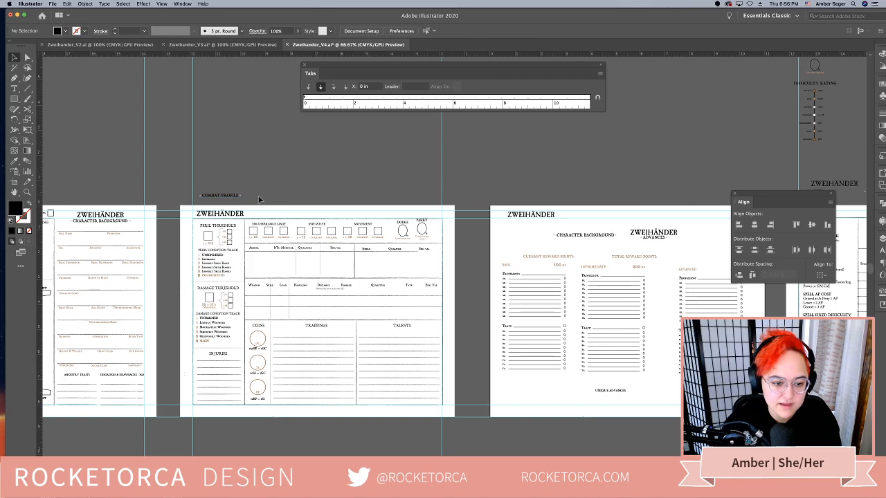
pyautogui.click(211, 195)
pyautogui.press('Delete')
# Delete the leftover Magick & Rituals heading, bonus boxes, Magick Type, Cast Magick and Difficulty Rating pieces above the Magick artboard
pyautogui.hscroll(10, 493, 178)
pyautogui.scroll(4, 492, 178)
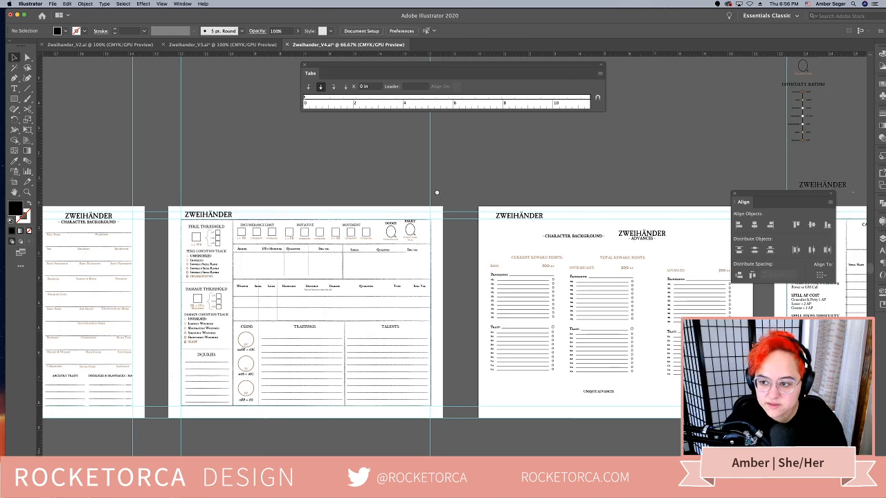
pyautogui.hscroll(2, 450, 264)
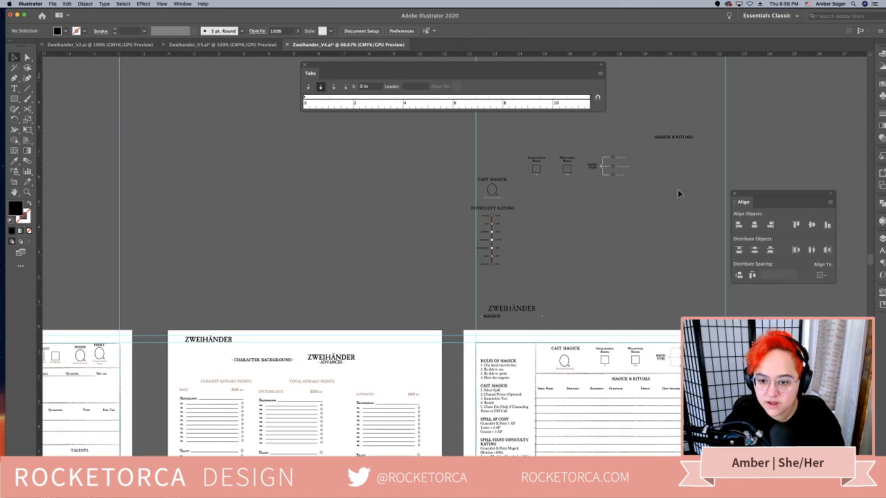
pyautogui.moveTo(533, 129); pyautogui.dragTo(537, 190)
pyautogui.press('Delete')
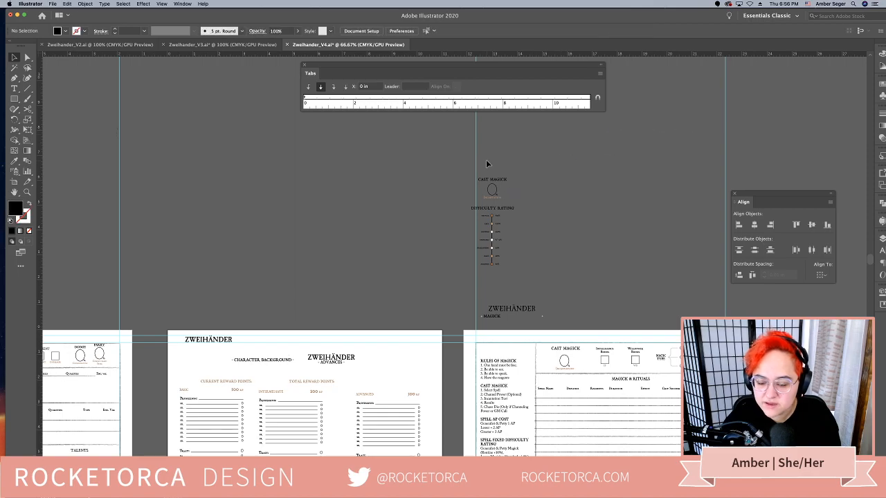
pyautogui.moveTo(517, 275); pyautogui.dragTo(467, 170)
pyautogui.press('Delete')
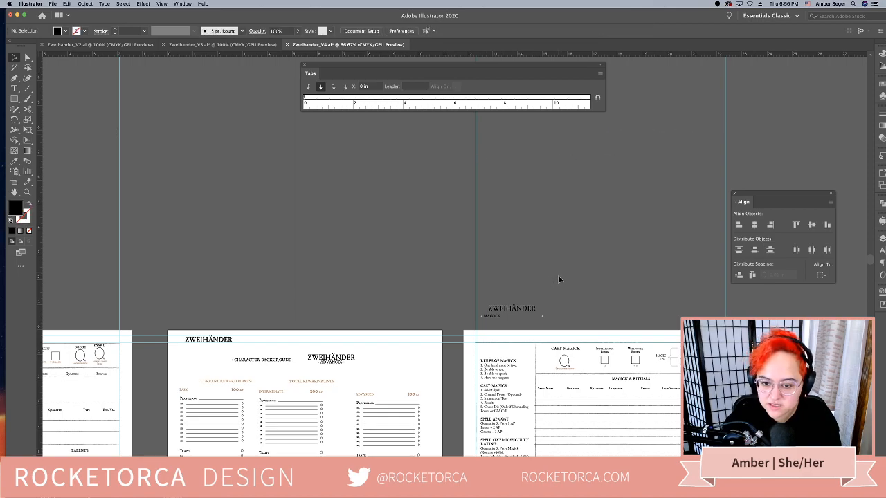
# Delete the grouped Zweihänder Magick title sitting just above the Magick artboard
pyautogui.scroll(-1, 561, 270)
pyautogui.moveTo(560, 270); pyautogui.dragTo(518, 187)
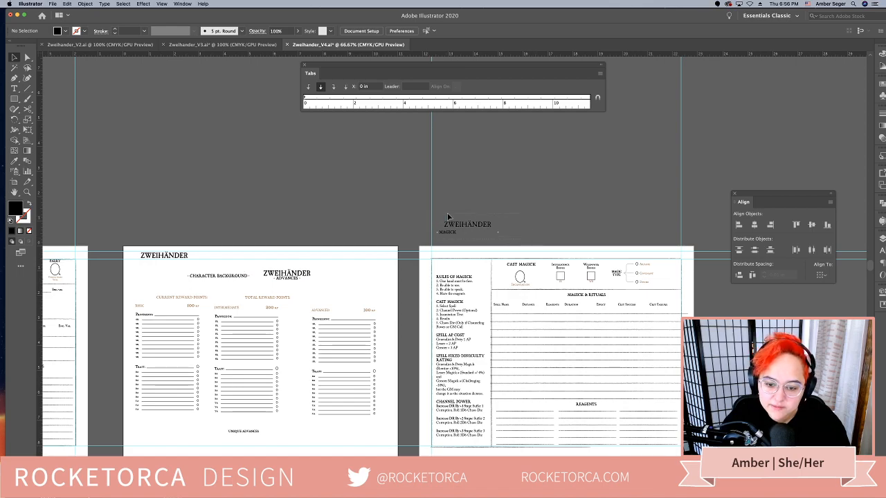
pyautogui.moveTo(437, 216); pyautogui.dragTo(534, 228)
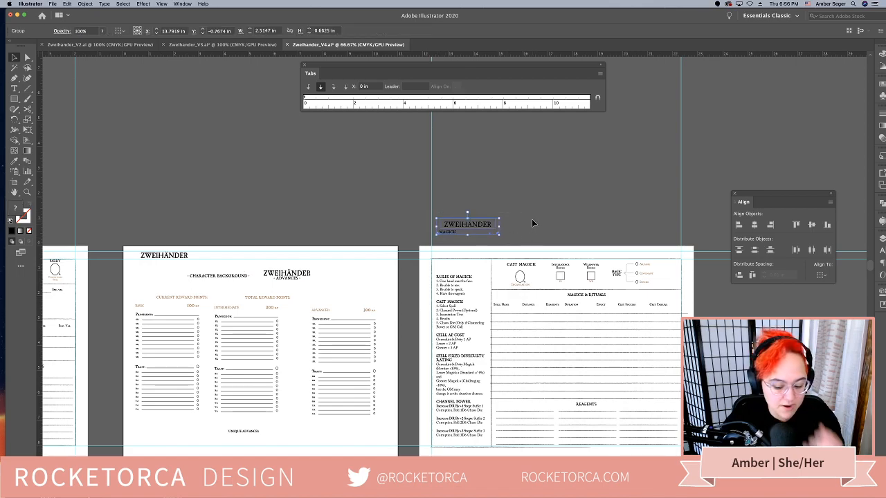
pyautogui.press('Delete')
# Look over the cleaned-up artboards and save the V4 character sheet
pyautogui.moveTo(351, 220); pyautogui.dragTo(375, 140)
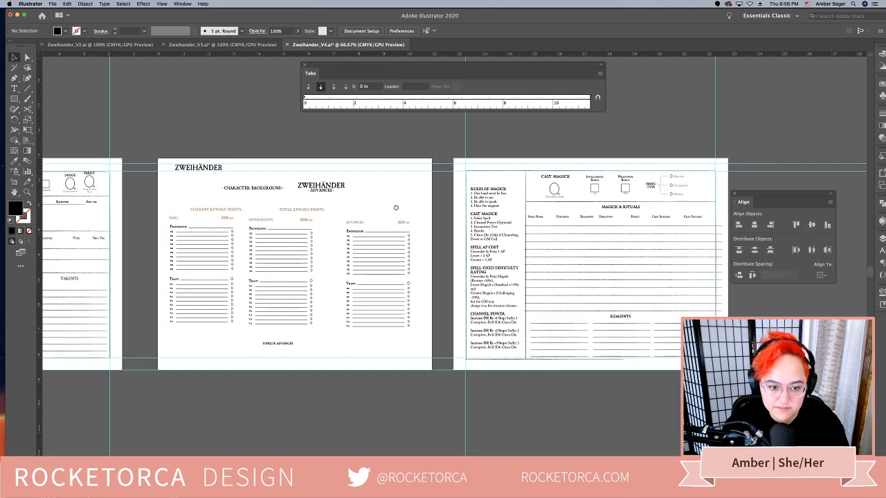
pyautogui.hscroll(-15, 396, 208)
pyautogui.scroll(2, 396, 207)
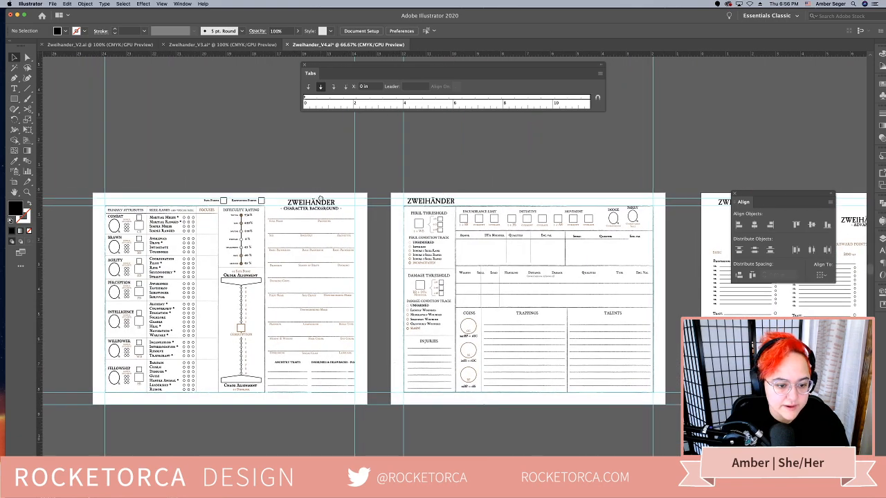
pyautogui.hscroll(-2, 321, 198)
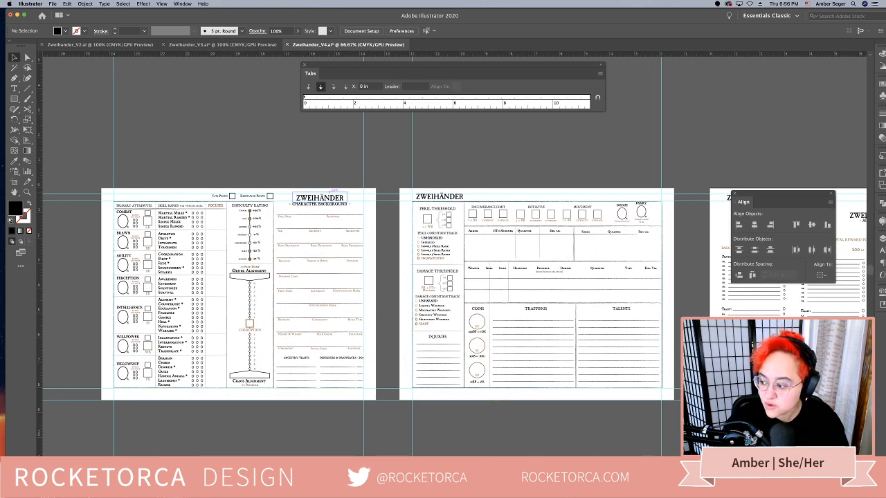
pyautogui.press('super+s')
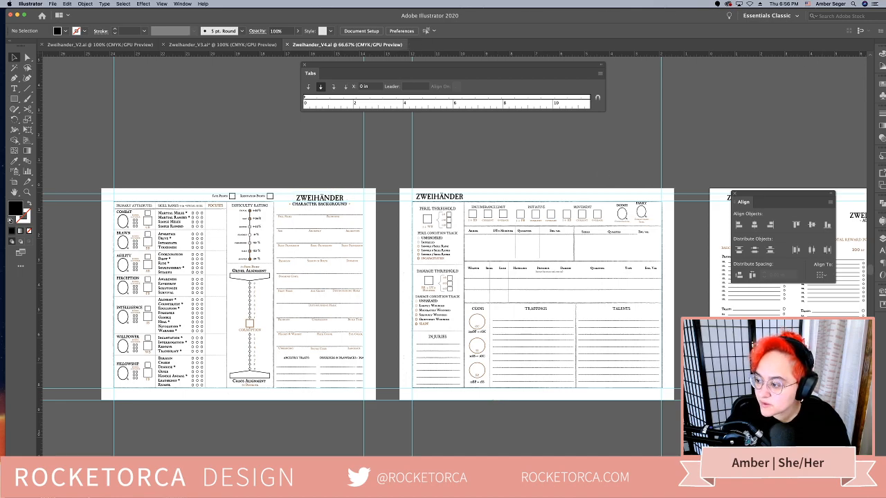
# Switch to the Player's Handbook PDF in Acrobat and go to page 351, the start of the Rituals section
pyautogui.press('super+Tab')
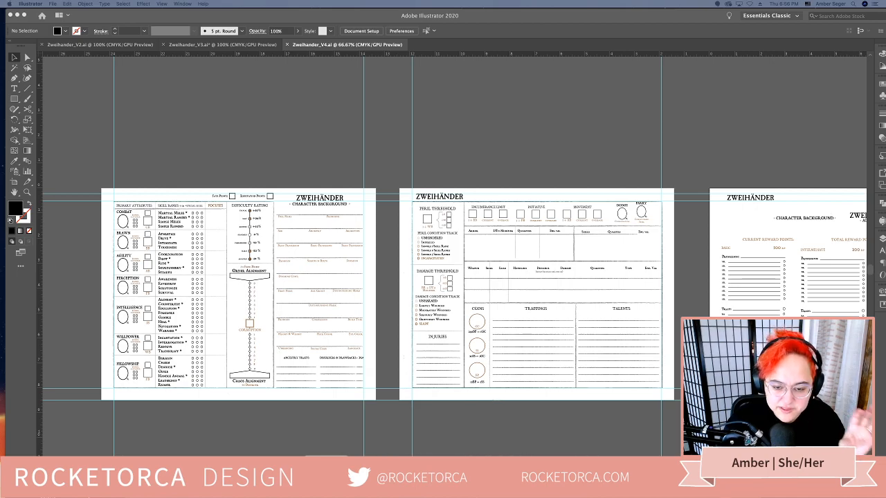
pyautogui.click(326, 481)
pyautogui.click(327, 44)
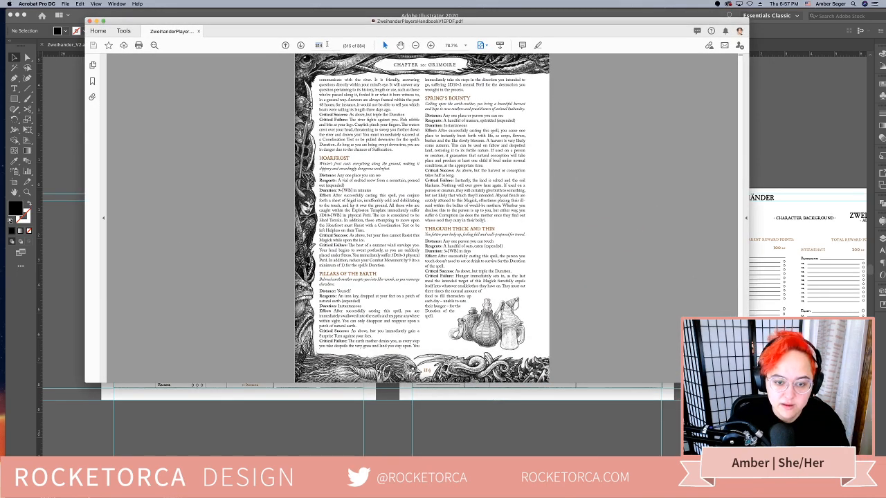
pyautogui.write('4')
pyautogui.write('51')
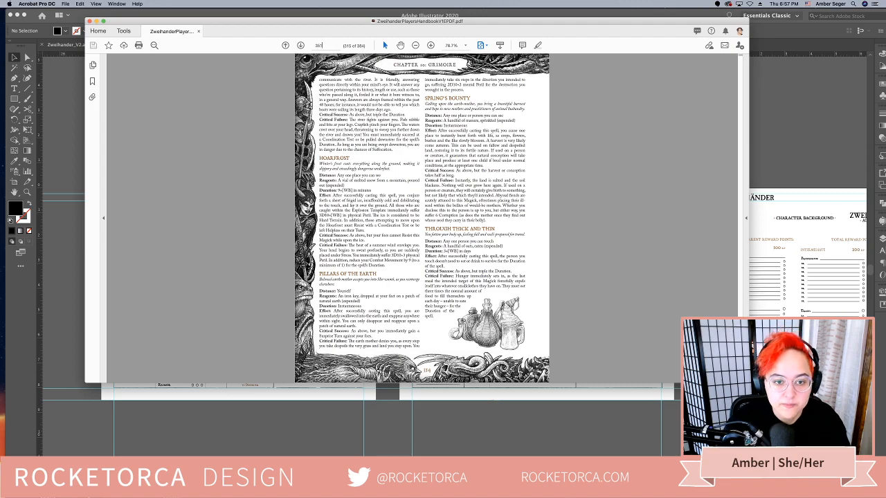
pyautogui.press('Return')
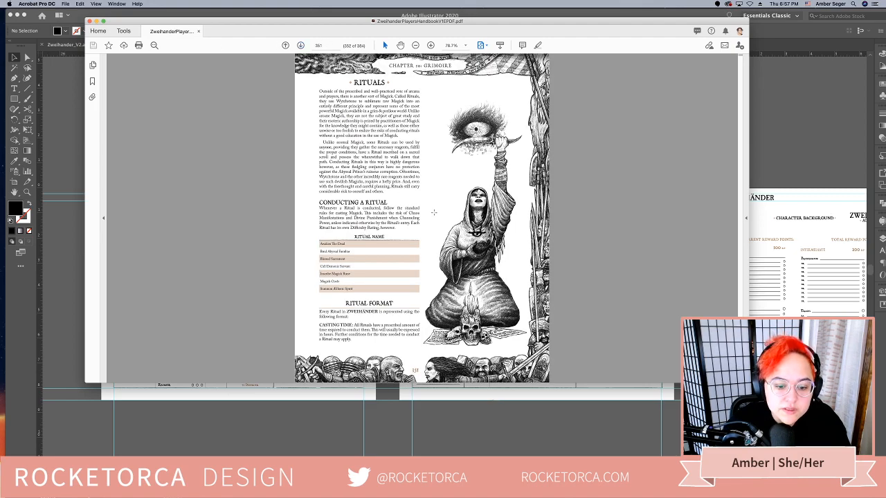
# Examine the Ritual Format explanation and the fields listed for the Awaken the Dead ritual
pyautogui.scroll(-1, 434, 211)
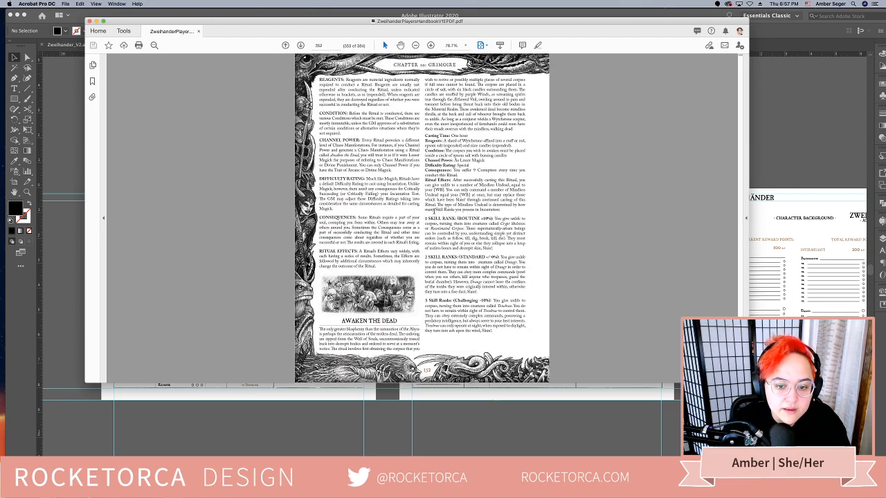
pyautogui.scroll(-1, 434, 212)
pyautogui.scroll(1, 435, 211)
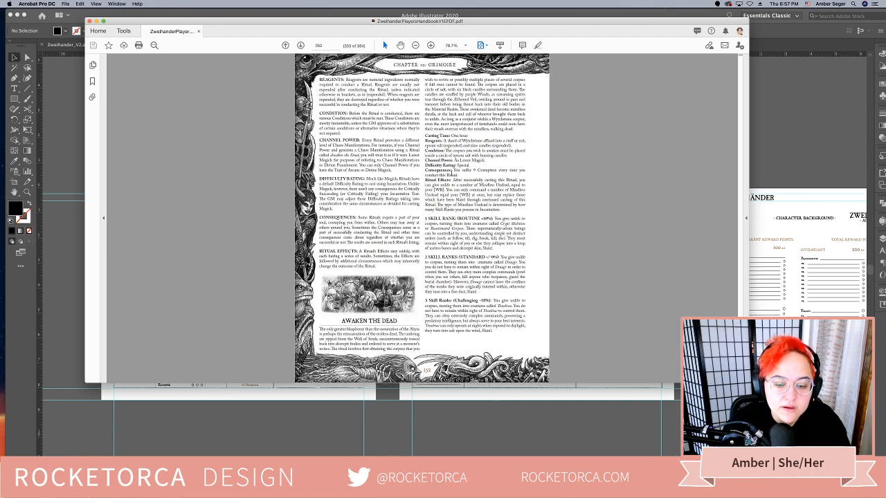
pyautogui.moveTo(457, 175); pyautogui.dragTo(425, 140)
pyautogui.click(508, 275)
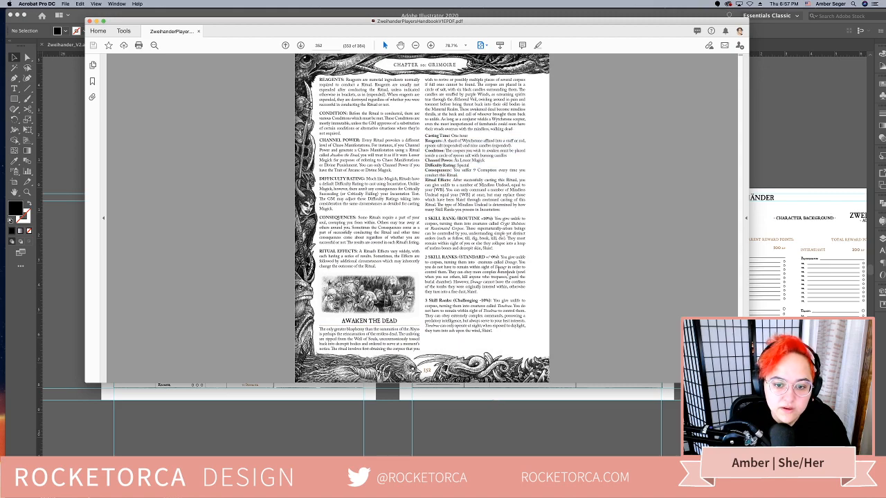
pyautogui.scroll(2, 497, 272)
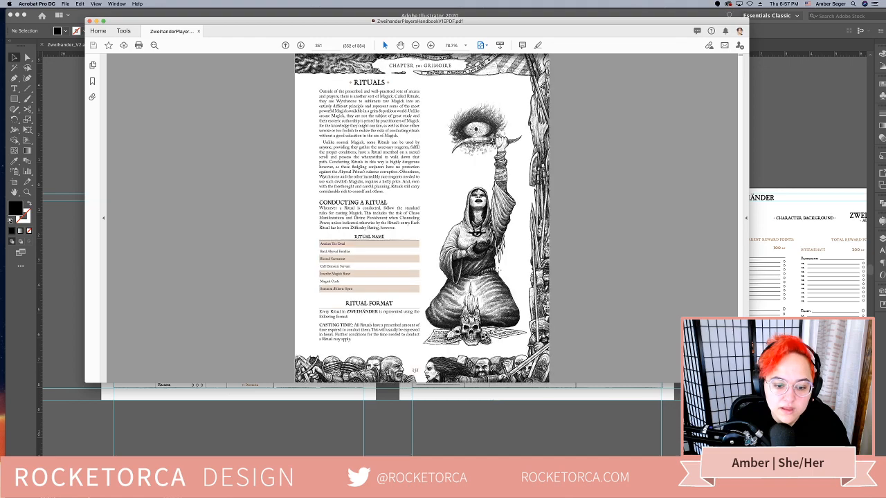
pyautogui.scroll(-2, 497, 270)
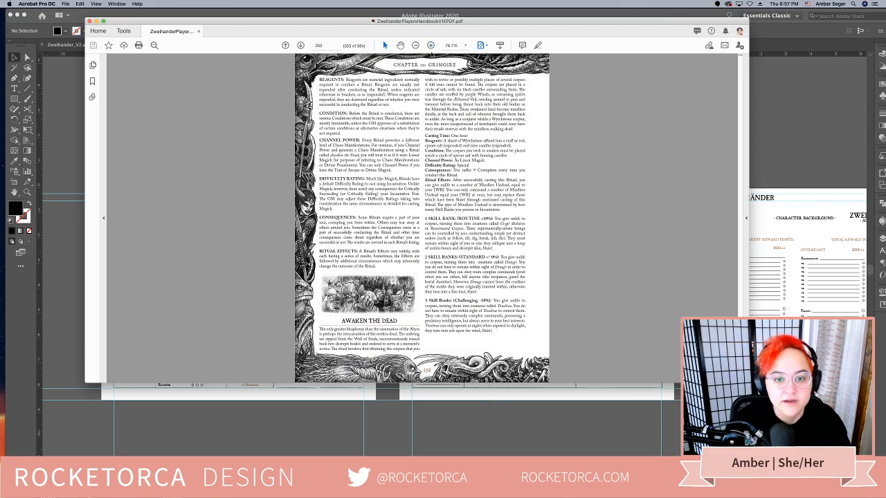
# At 100% zoom, compare the entry fields from Casting Time to Ritual Effects for Awaken the Dead and Bind Abyssal Familiar
pyautogui.click(431, 46)
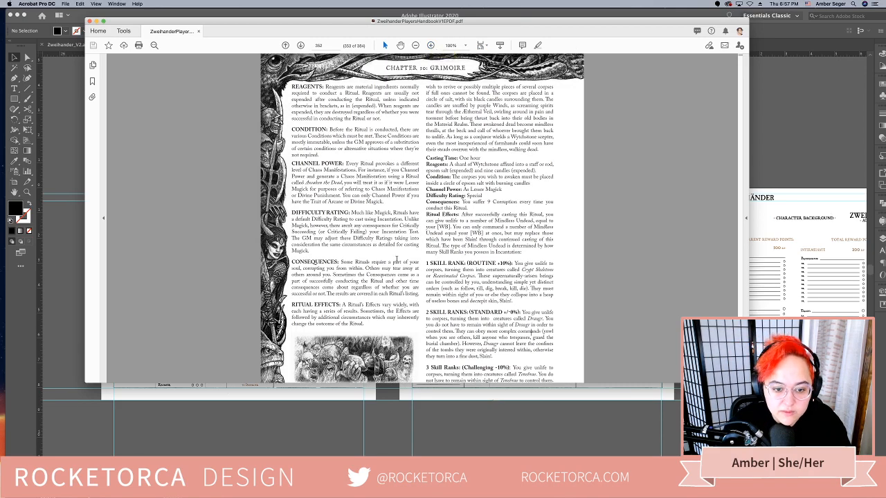
pyautogui.scroll(-1, 398, 262)
pyautogui.scroll(-2, 398, 261)
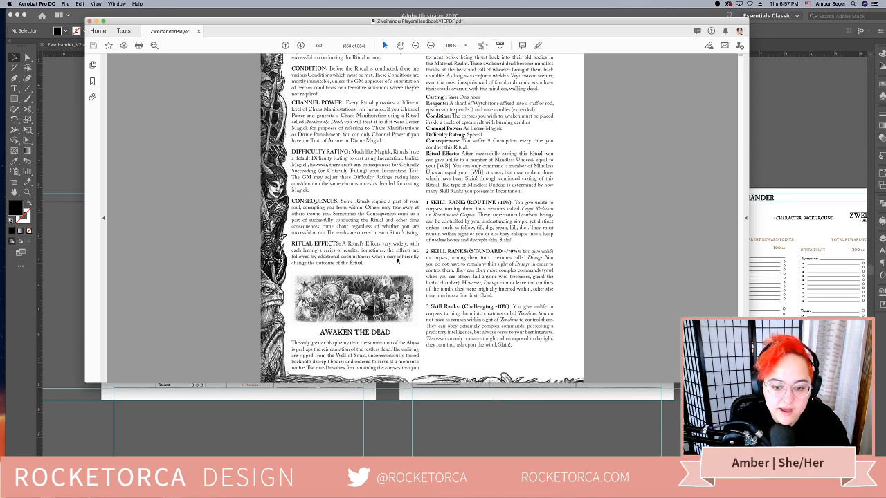
pyautogui.moveTo(459, 150); pyautogui.dragTo(426, 91)
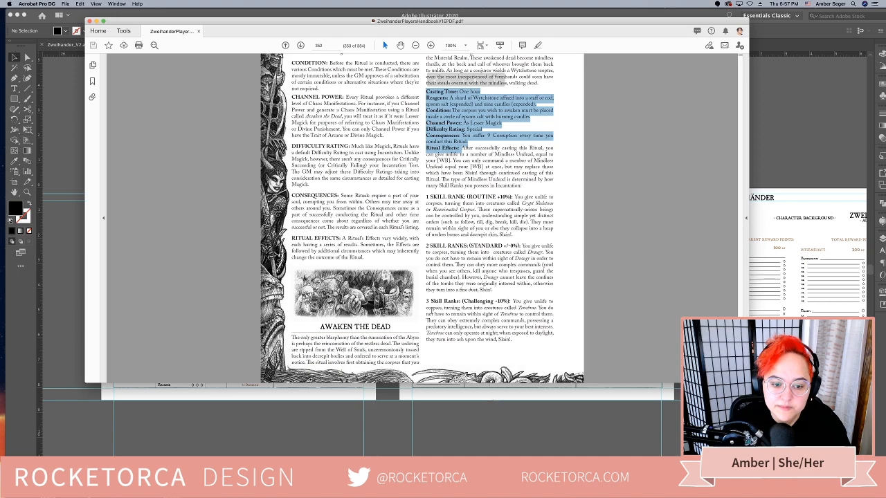
pyautogui.scroll(-5, 430, 309)
pyautogui.scroll(-1, 430, 309)
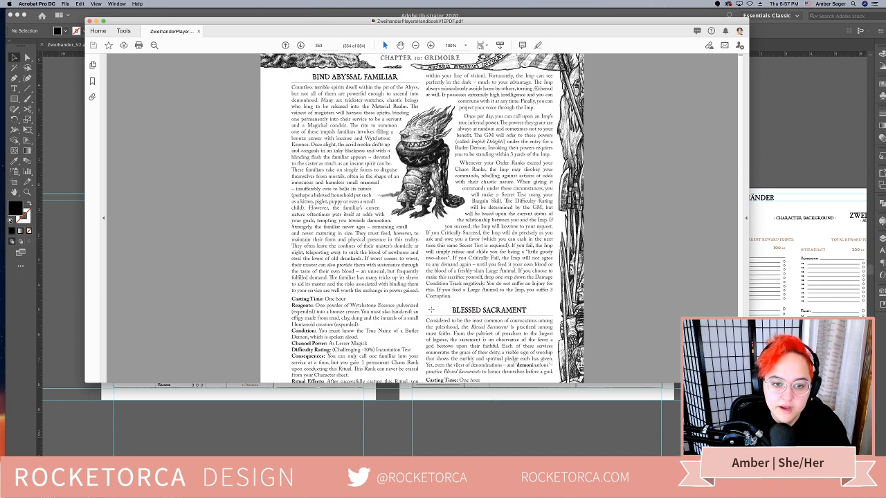
pyautogui.scroll(-4, 429, 309)
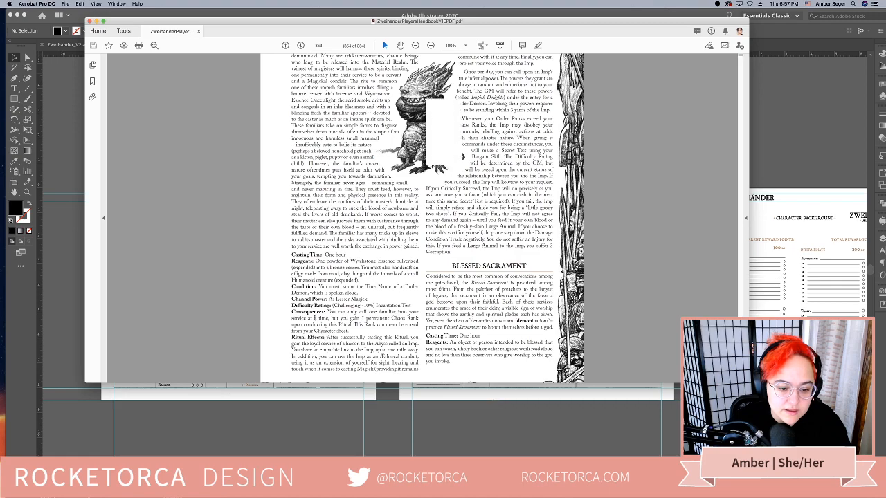
pyautogui.moveTo(324, 338); pyautogui.dragTo(292, 255)
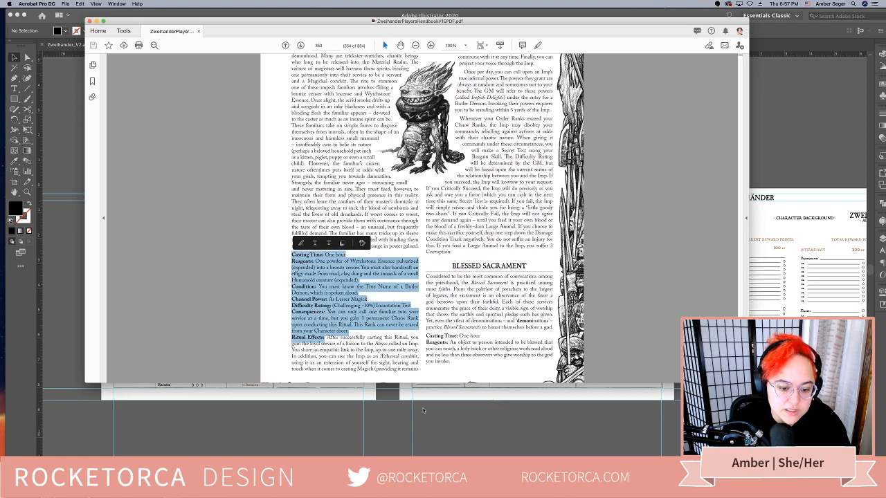
# Switch back to the character sheet in Illustrator and bring the Magick page into view
pyautogui.click(509, 442)
pyautogui.hscroll(10, 509, 442)
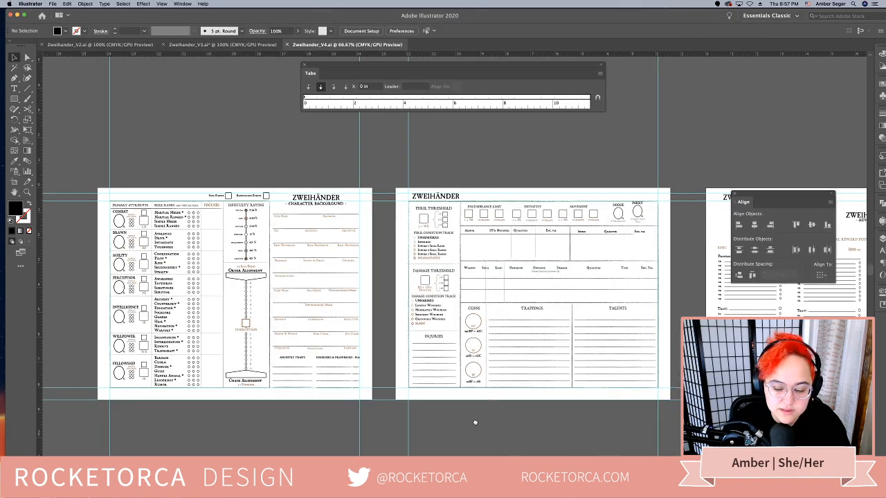
pyautogui.scroll(-3, 475, 422)
pyautogui.hscroll(8, 375, 388)
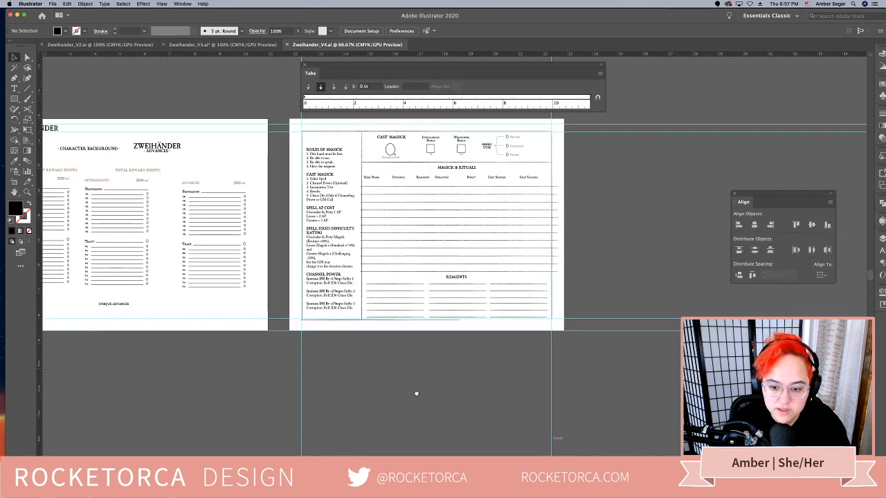
# Create a text area about 4.53 by 4.06 in beside the Magick page and paste the copied ritual entry into it
pyautogui.press('t')
pyautogui.moveTo(486, 181); pyautogui.dragTo(599, 282)
pyautogui.press('super+v')
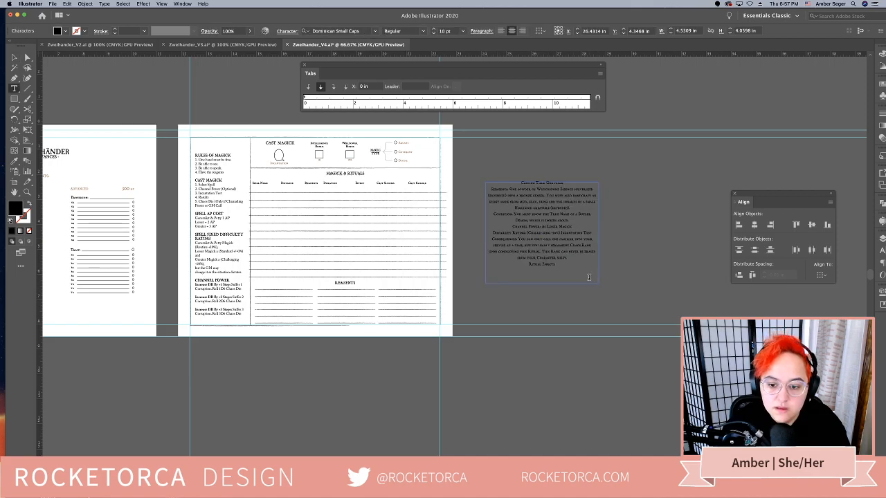
pyautogui.press('super+equal')
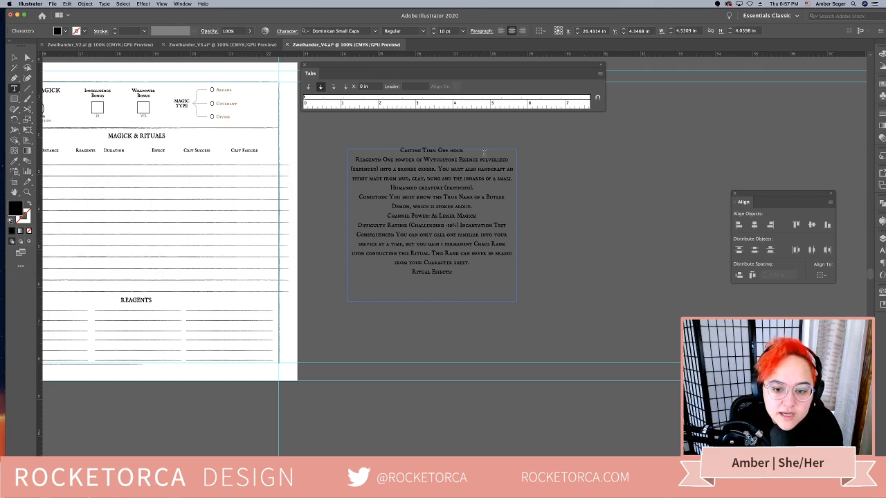
# Strip the pasted entry's descriptions after Casting Time, Reagents, Condition and Consequences, and remove the Ritual Effects line
pyautogui.moveTo(471, 150); pyautogui.dragTo(437, 151)
pyautogui.press('BackSpace')
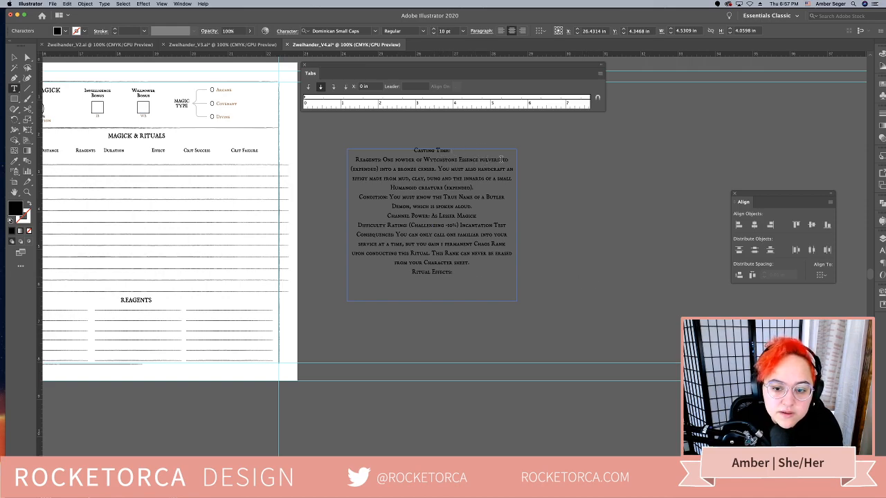
pyautogui.moveTo(475, 187); pyautogui.dragTo(383, 160)
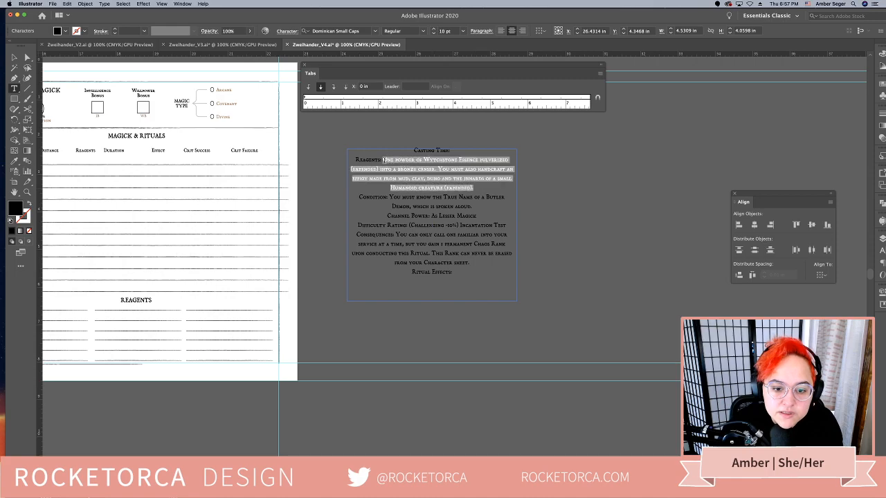
pyautogui.press('BackSpace')
pyautogui.moveTo(477, 186); pyautogui.dragTo(390, 170)
pyautogui.press('BackSpace')
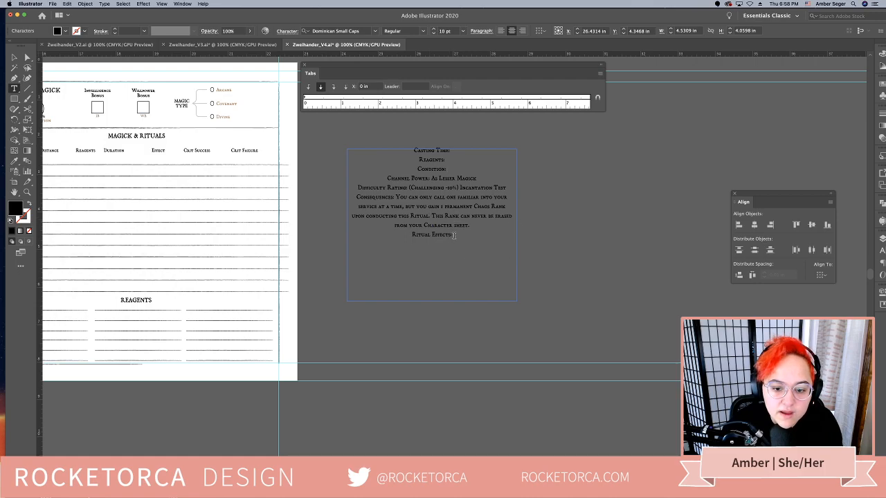
pyautogui.moveTo(454, 236); pyautogui.dragTo(402, 200)
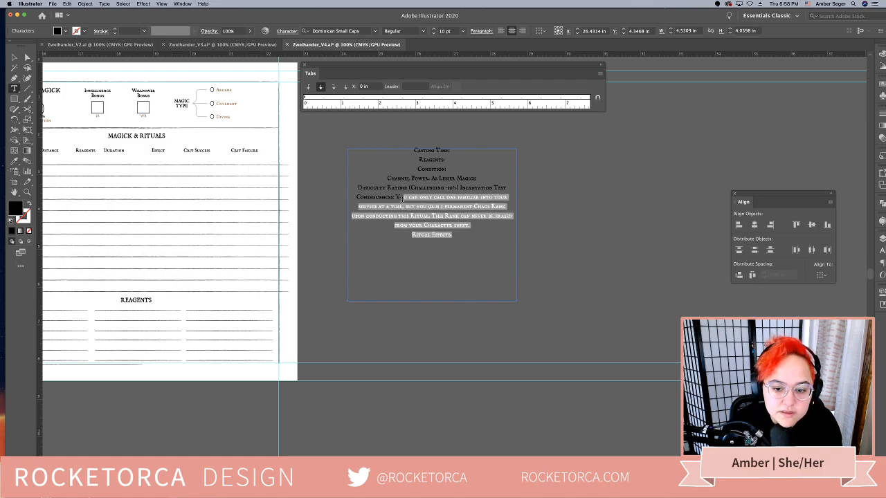
pyautogui.press('BackSpace')
pyautogui.press('BackSpace')
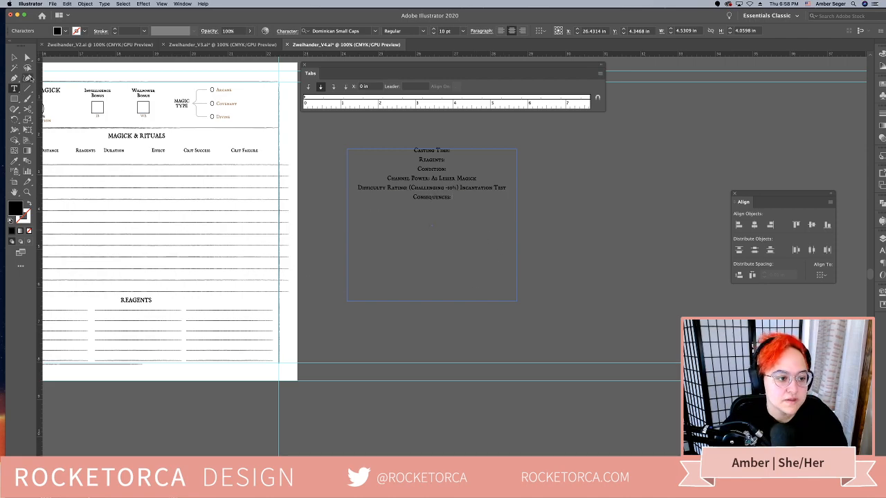
# Delete the lower six ruled lines of the Magick & Rituals table, above the Reagents heading
pyautogui.click(14, 57)
pyautogui.moveTo(187, 175); pyautogui.dragTo(280, 189)
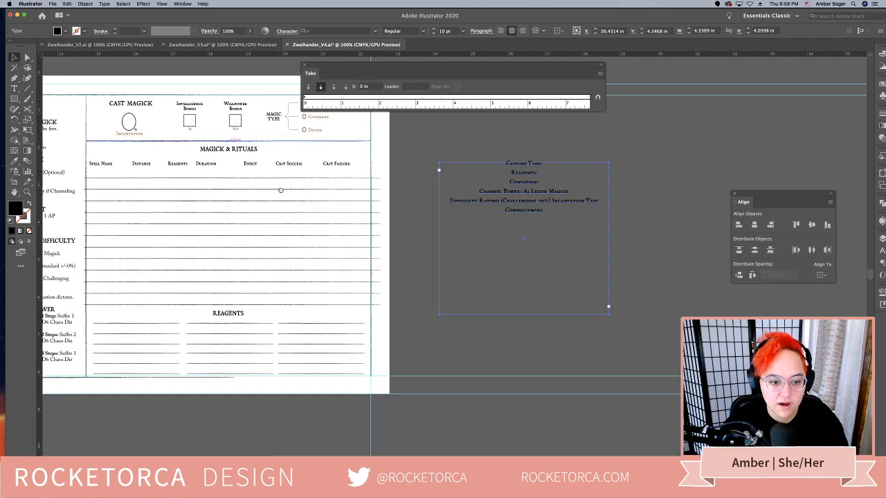
pyautogui.click(220, 170)
pyautogui.moveTo(213, 186); pyautogui.dragTo(294, 183)
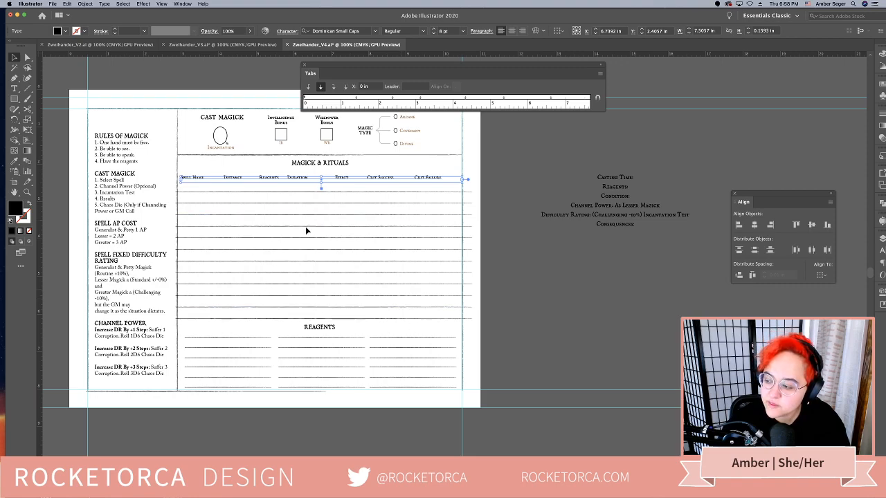
pyautogui.moveTo(268, 246); pyautogui.dragTo(300, 249)
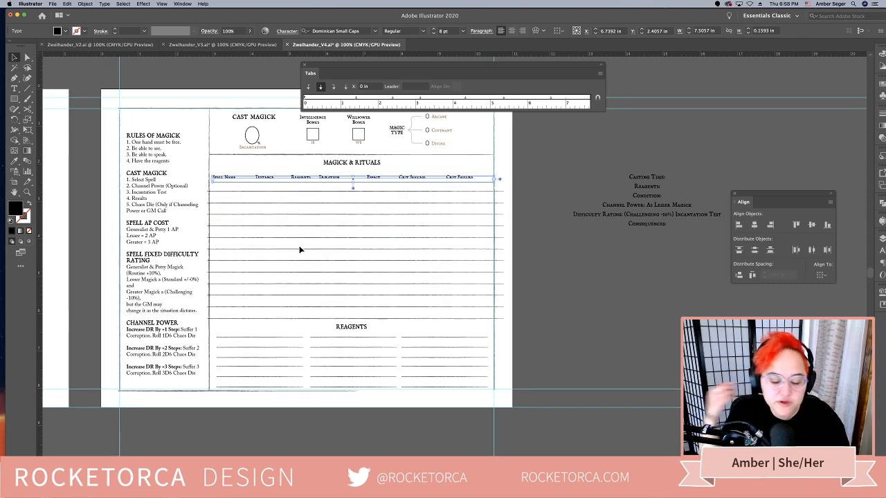
pyautogui.moveTo(442, 357); pyautogui.dragTo(477, 355)
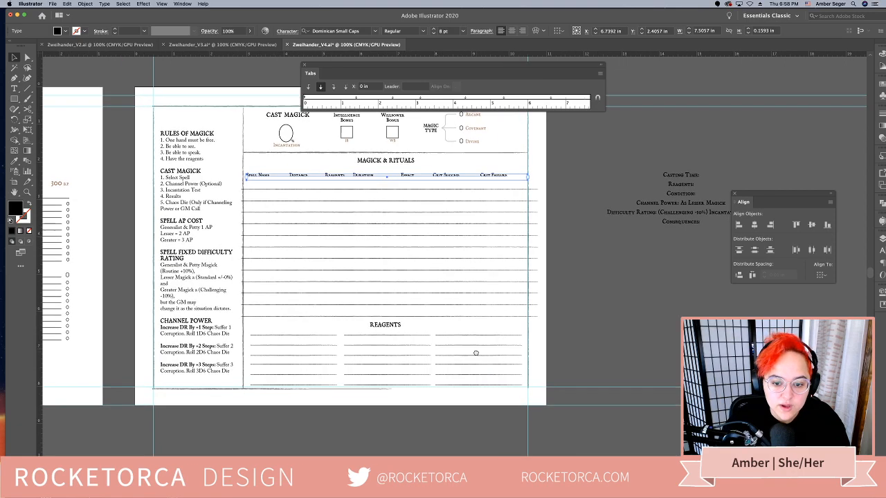
pyautogui.click(356, 265)
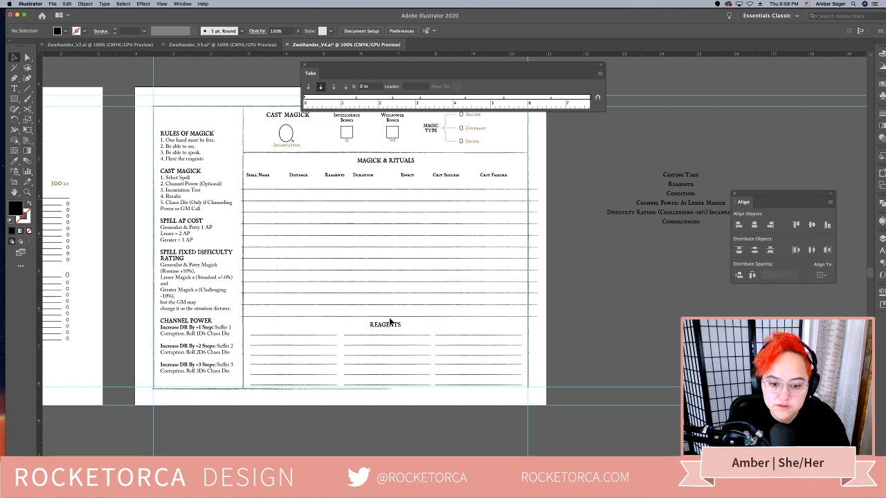
pyautogui.click(382, 259)
pyautogui.press('Delete')
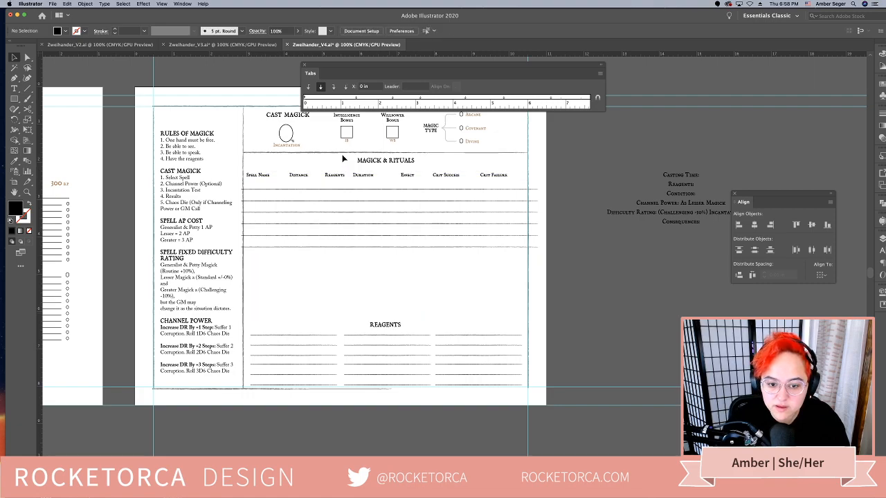
# Duplicate the table's column-header row and Magick & Rituals title into the empty space above Reagents
pyautogui.click(355, 174)
pyautogui.moveTo(357, 176); pyautogui.dragTo(361, 279)
pyautogui.moveTo(406, 161); pyautogui.dragTo(400, 257)
# Shorten the upper table's title to Magick and the duplicated title to Rituals
pyautogui.doubleClick(392, 161)
pyautogui.moveTo(384, 161); pyautogui.dragTo(417, 164)
pyautogui.press('BackSpace')
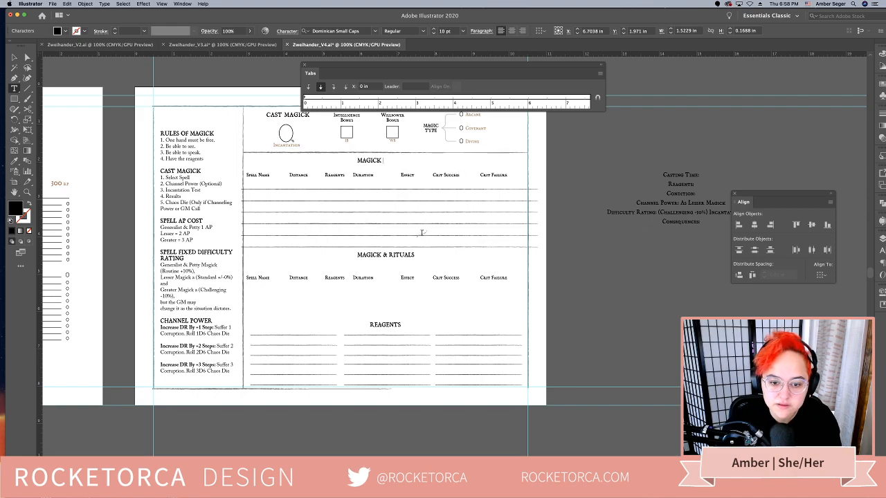
pyautogui.moveTo(389, 254); pyautogui.dragTo(357, 255)
pyautogui.press('BackSpace')
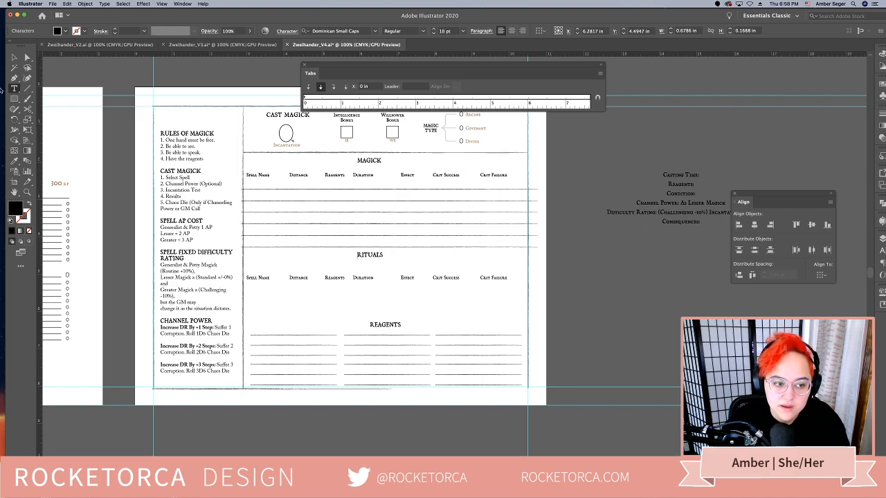
pyautogui.press('Escape')
# Review the Magick page's new split layout, and examine the attributes and combat pages at 50% and 66.67% zoom
pyautogui.moveTo(384, 272); pyautogui.dragTo(408, 275)
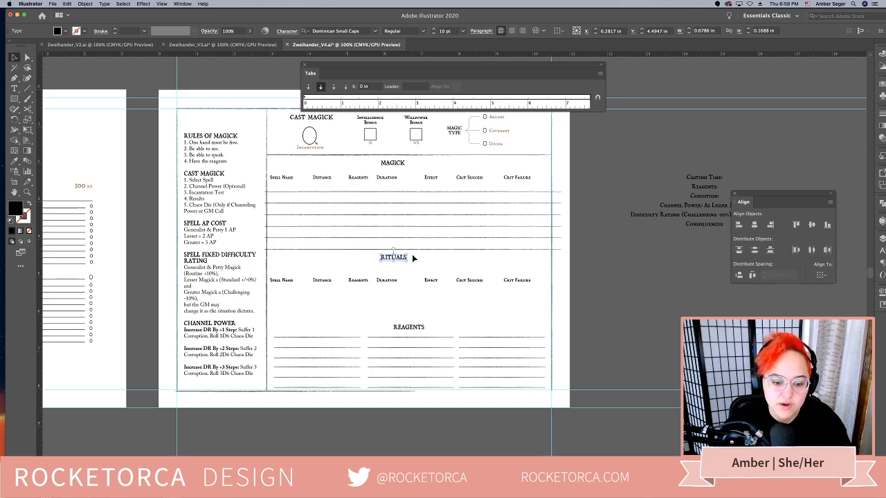
pyautogui.click(269, 210)
pyautogui.scroll(2, 429, 236)
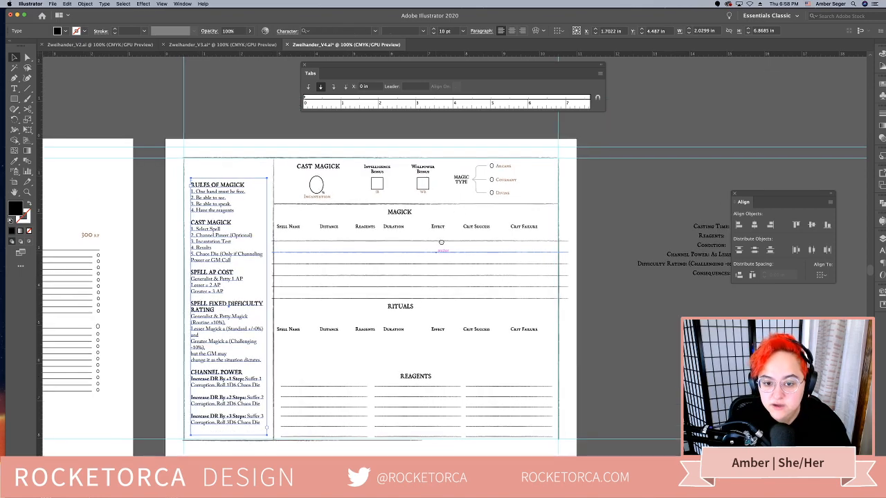
pyautogui.moveTo(368, 362); pyautogui.dragTo(404, 337)
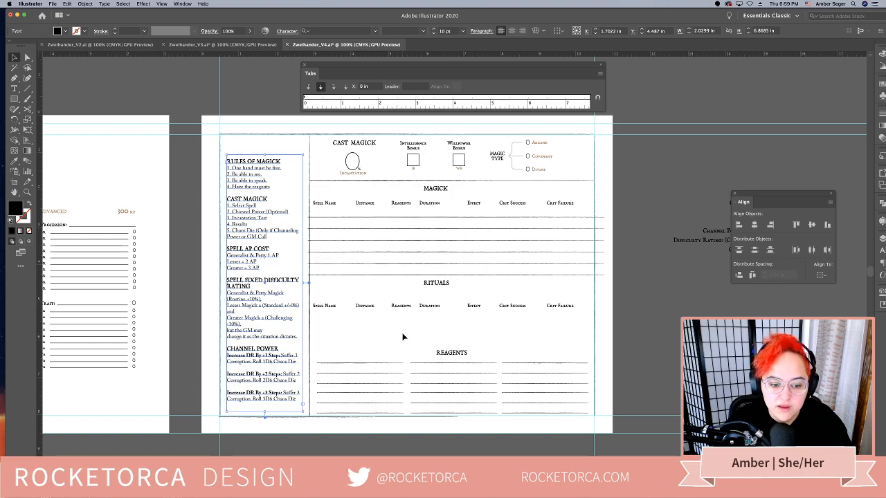
pyautogui.press('super+minus')
pyautogui.press('super+minus')
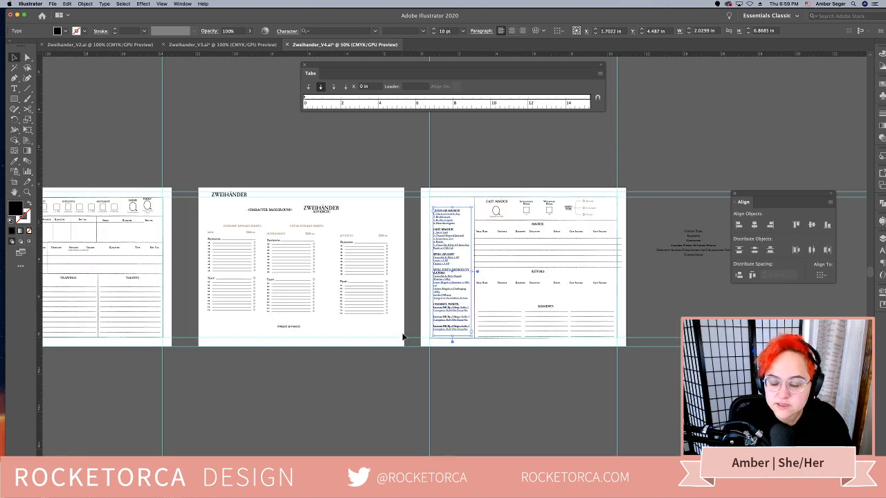
pyautogui.hscroll(-3, 267, 291)
pyautogui.moveTo(292, 273); pyautogui.dragTo(421, 277)
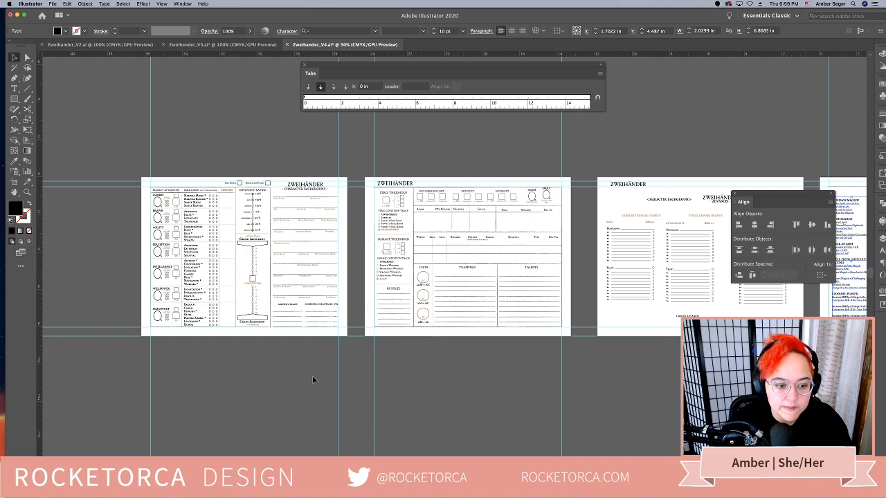
pyautogui.click(295, 380)
pyautogui.press('super+plus')
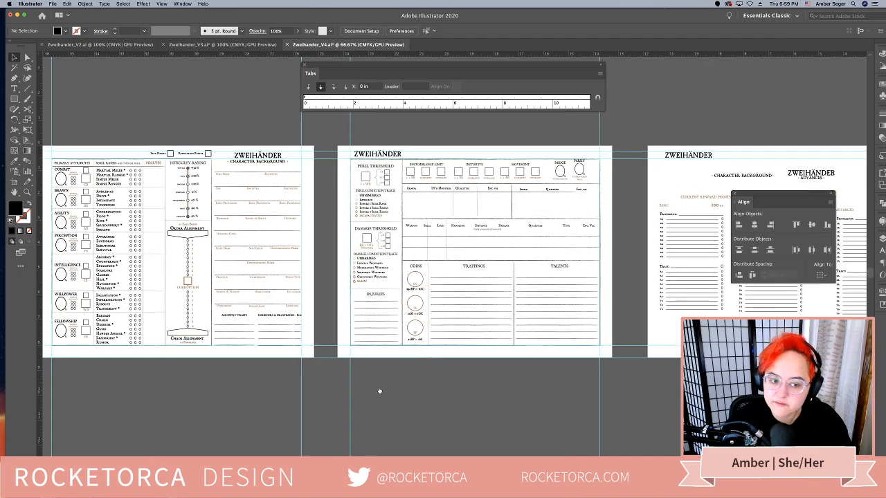
pyautogui.hscroll(-4, 277, 388)
pyautogui.hscroll(-4, 262, 391)
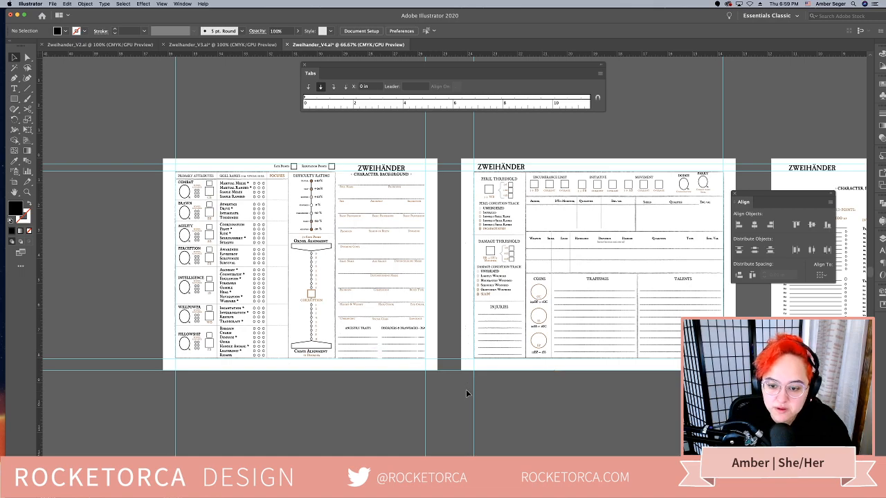
pyautogui.moveTo(584, 339); pyautogui.dragTo(550, 337)
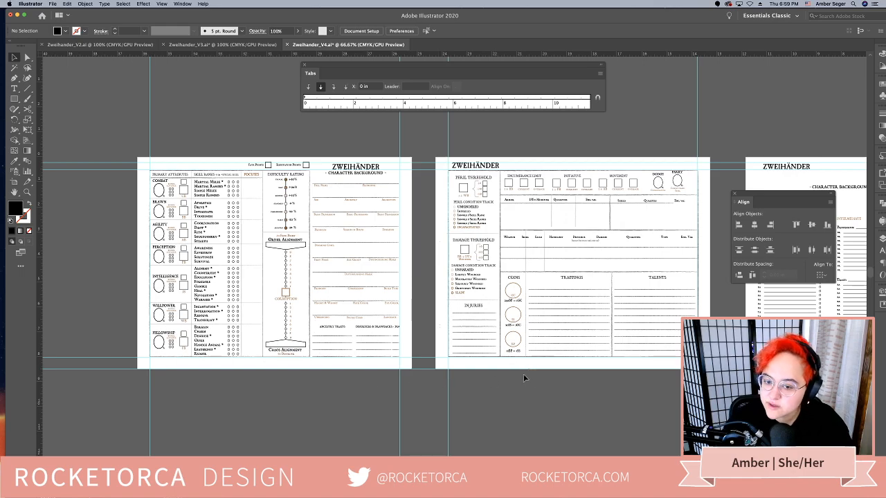
pyautogui.moveTo(574, 384); pyautogui.dragTo(439, 368)
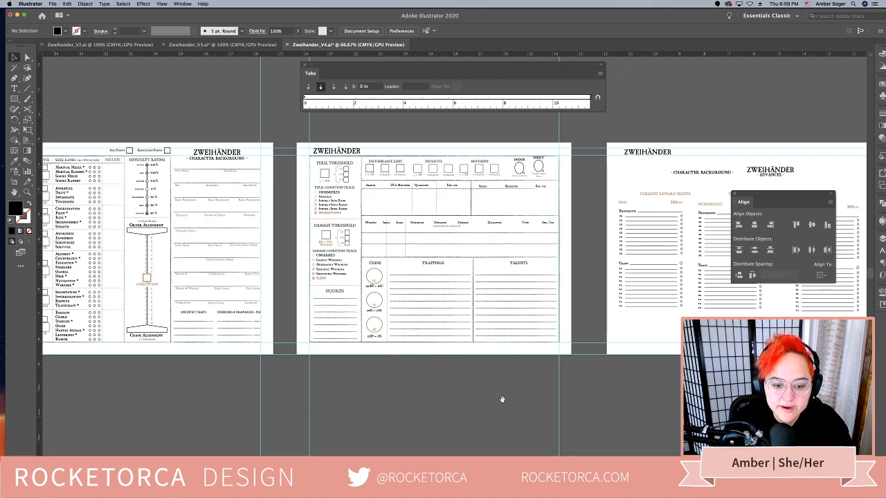
pyautogui.moveTo(503, 400); pyautogui.dragTo(412, 392)
pyautogui.hscroll(10, 351, 384)
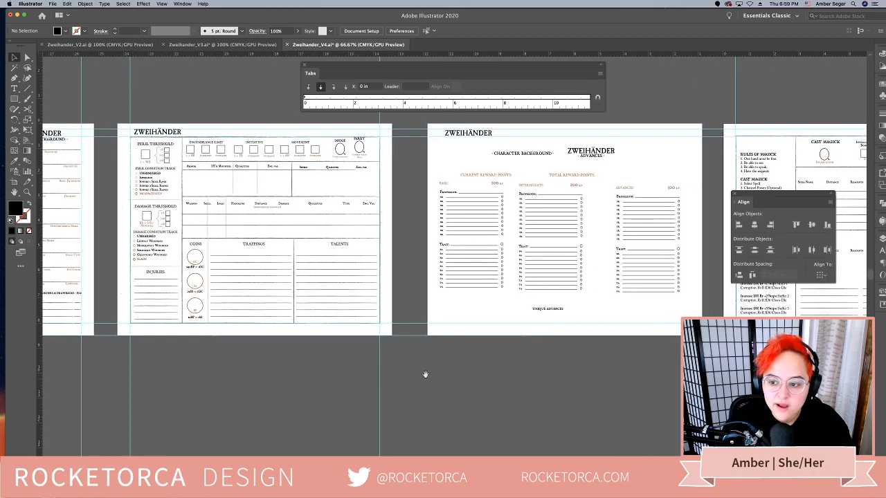
# Compare the Advances page with its neighbouring combat and Magick pages, and hide the floating panels
pyautogui.moveTo(488, 362); pyautogui.dragTo(392, 371)
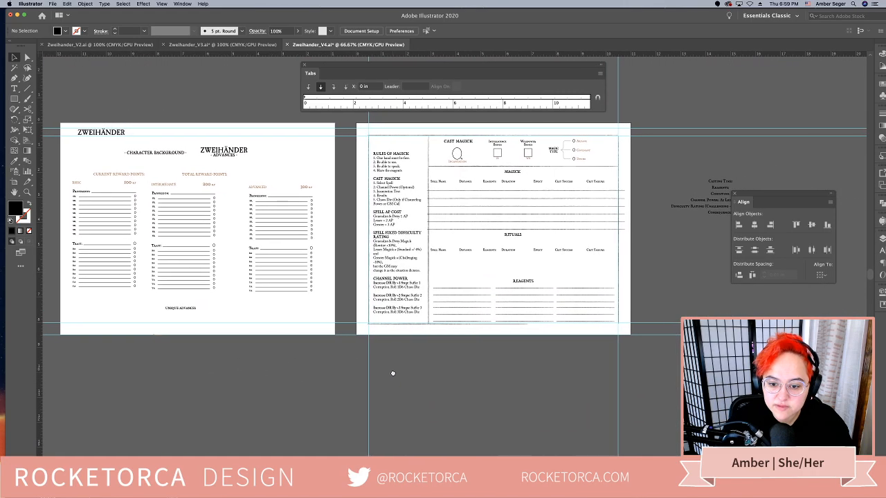
pyautogui.moveTo(538, 369); pyautogui.dragTo(520, 369)
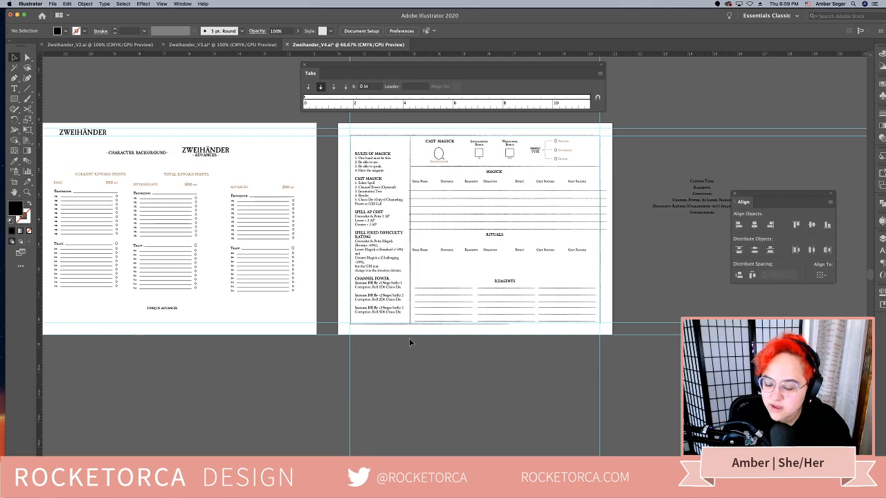
pyautogui.moveTo(338, 325); pyautogui.dragTo(442, 335)
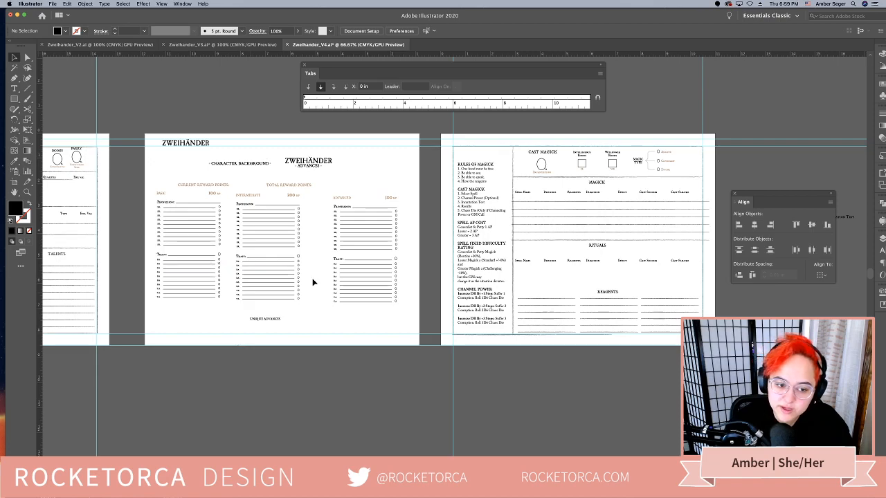
pyautogui.moveTo(330, 294); pyautogui.dragTo(383, 296)
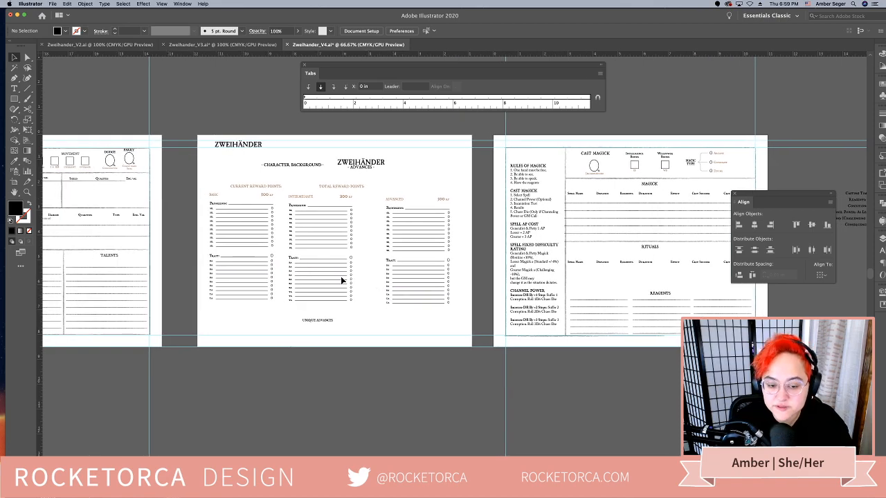
pyautogui.moveTo(332, 274); pyautogui.dragTo(356, 273)
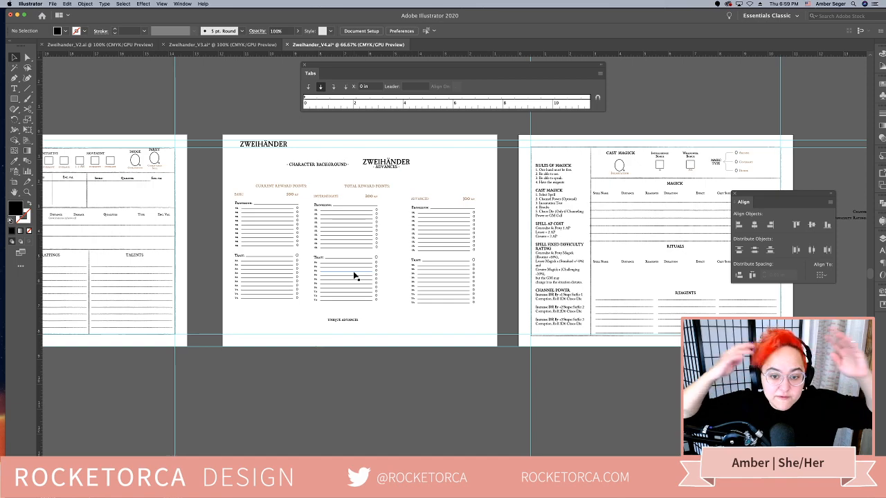
pyautogui.moveTo(299, 247); pyautogui.dragTo(547, 249)
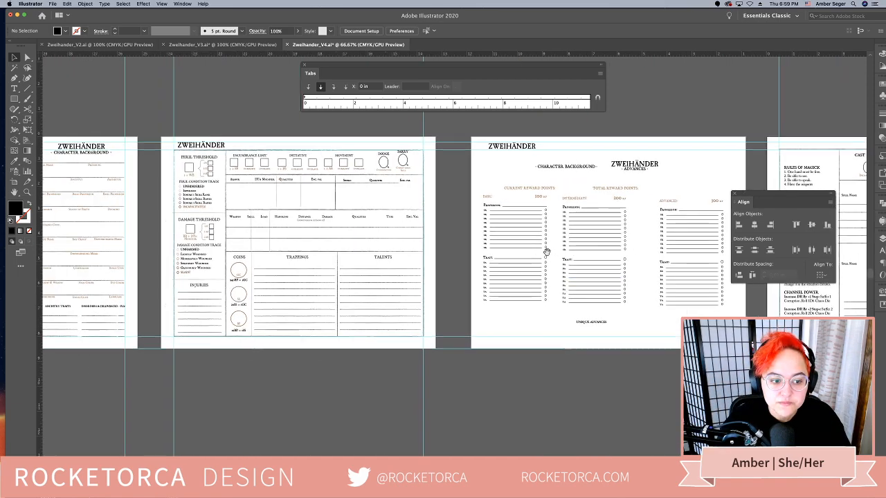
pyautogui.moveTo(347, 260); pyautogui.dragTo(546, 268)
pyautogui.moveTo(267, 252); pyautogui.dragTo(232, 239)
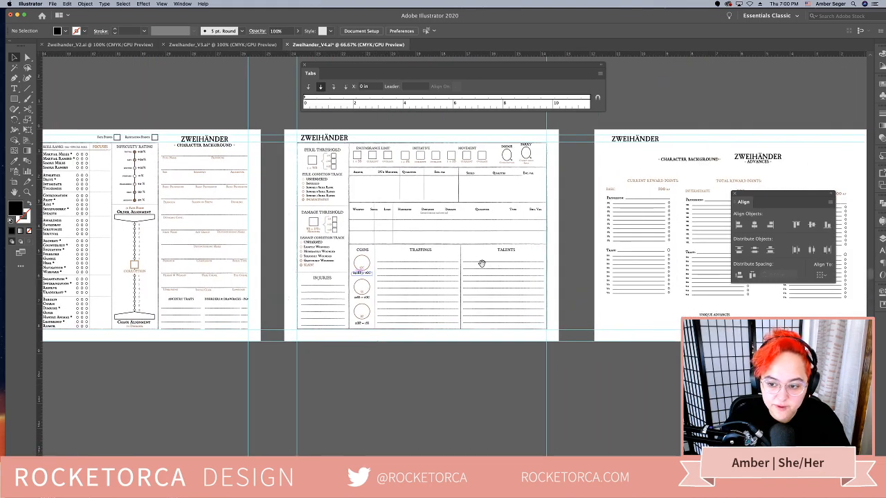
pyautogui.moveTo(481, 259); pyautogui.dragTo(170, 252)
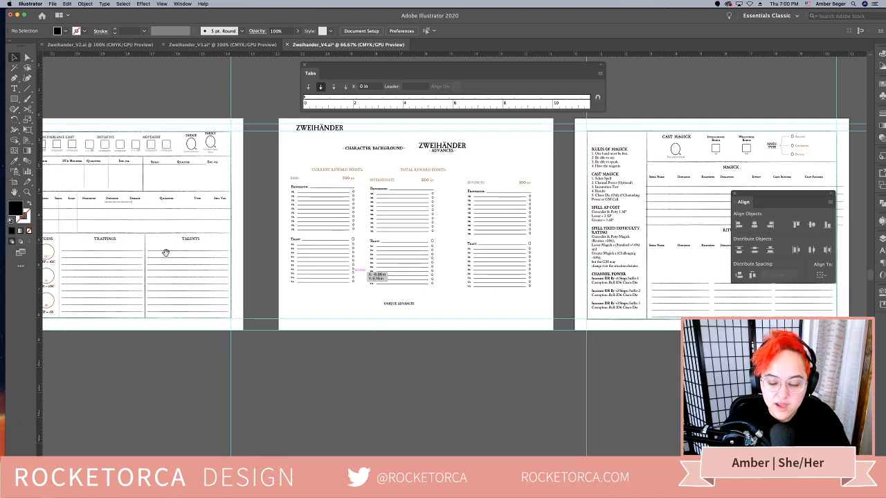
pyautogui.moveTo(481, 268); pyautogui.dragTo(356, 263)
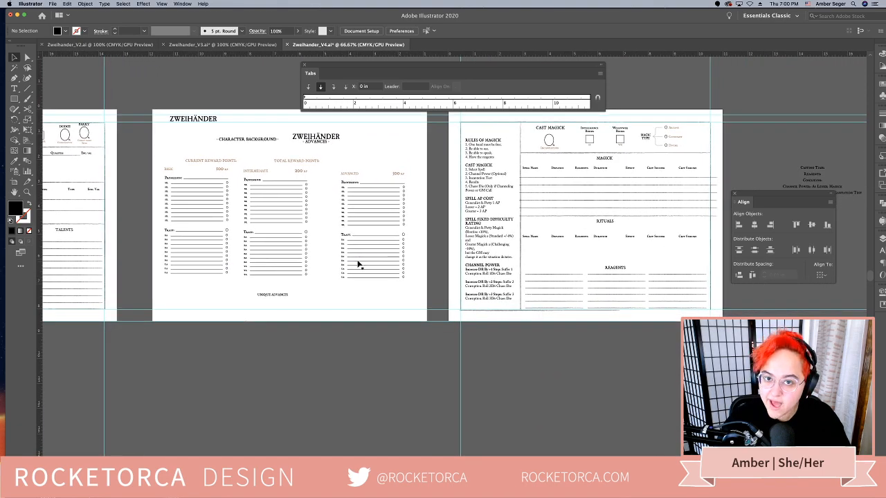
pyautogui.moveTo(316, 346); pyautogui.dragTo(331, 348)
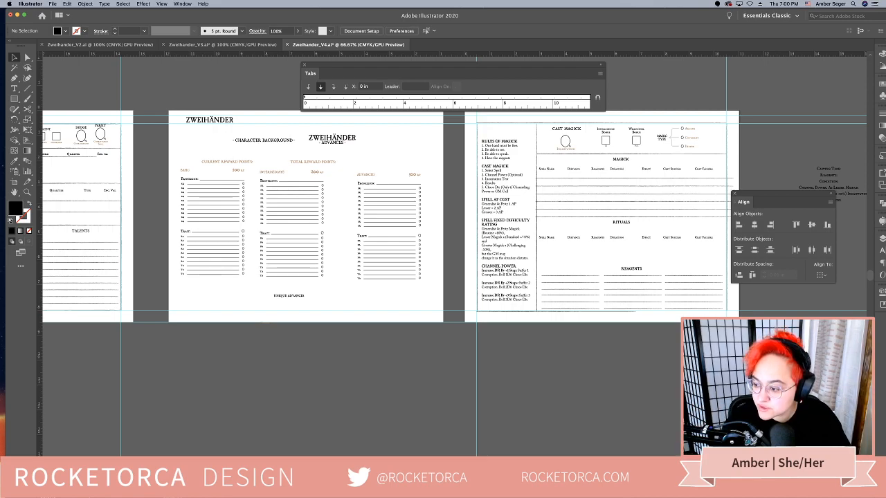
pyautogui.hotkey('shift', 'Tab')
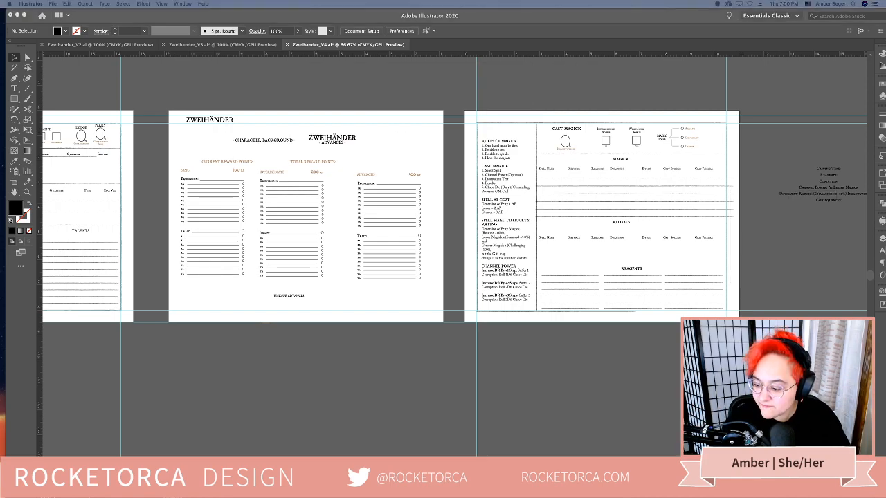